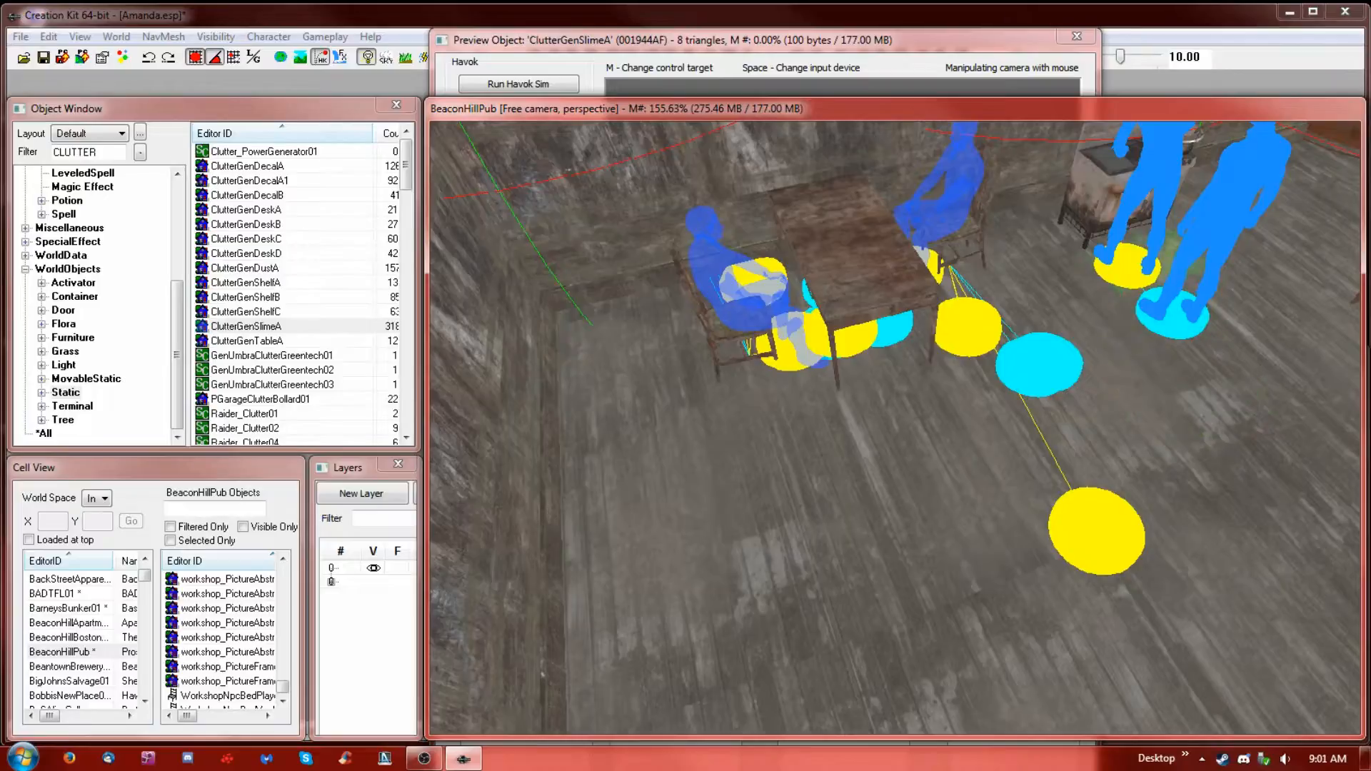
Hide the markers and reposition the slime decal on the floor in front of the stove
mouse_move(1142, 246)
middle_mouse_down("shift")
mouse_move(1114, 303)
mouse_move(1125, 307)
mouse_move(1158, 268)
mouse_move(1112, 270)
mouse_move(1126, 321)
mouse_move(1034, 269)
mouse_move(1003, 297)
mouse_move(1018, 312)
mouse_move(1010, 341)
middle_mouse_up("shift")
key("m")
left_click(1034, 216)
left_click_drag(928, 391, 981, 382)
middle_click_drag(994, 377, 955, 409, "shift")
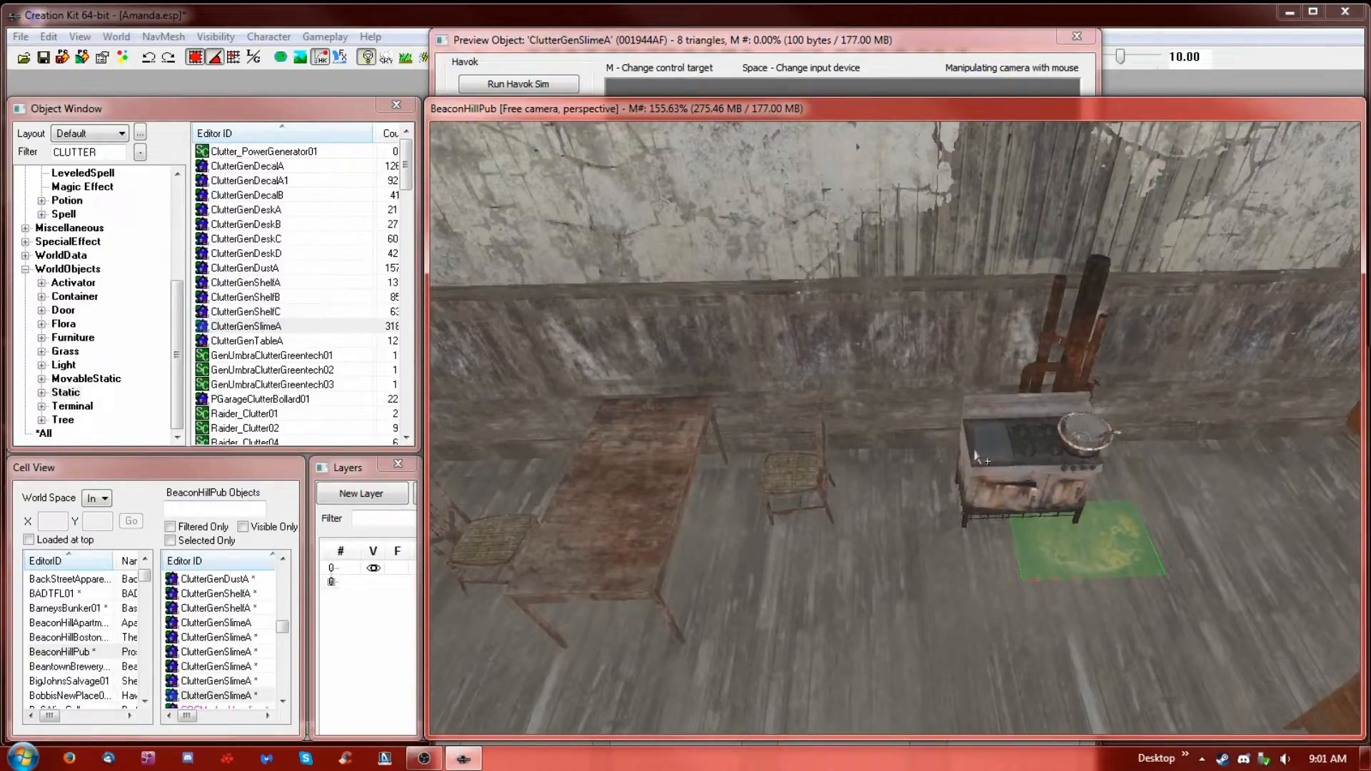
Adjust the positions of the two chairs at either end of the wooden table
left_click(782, 482)
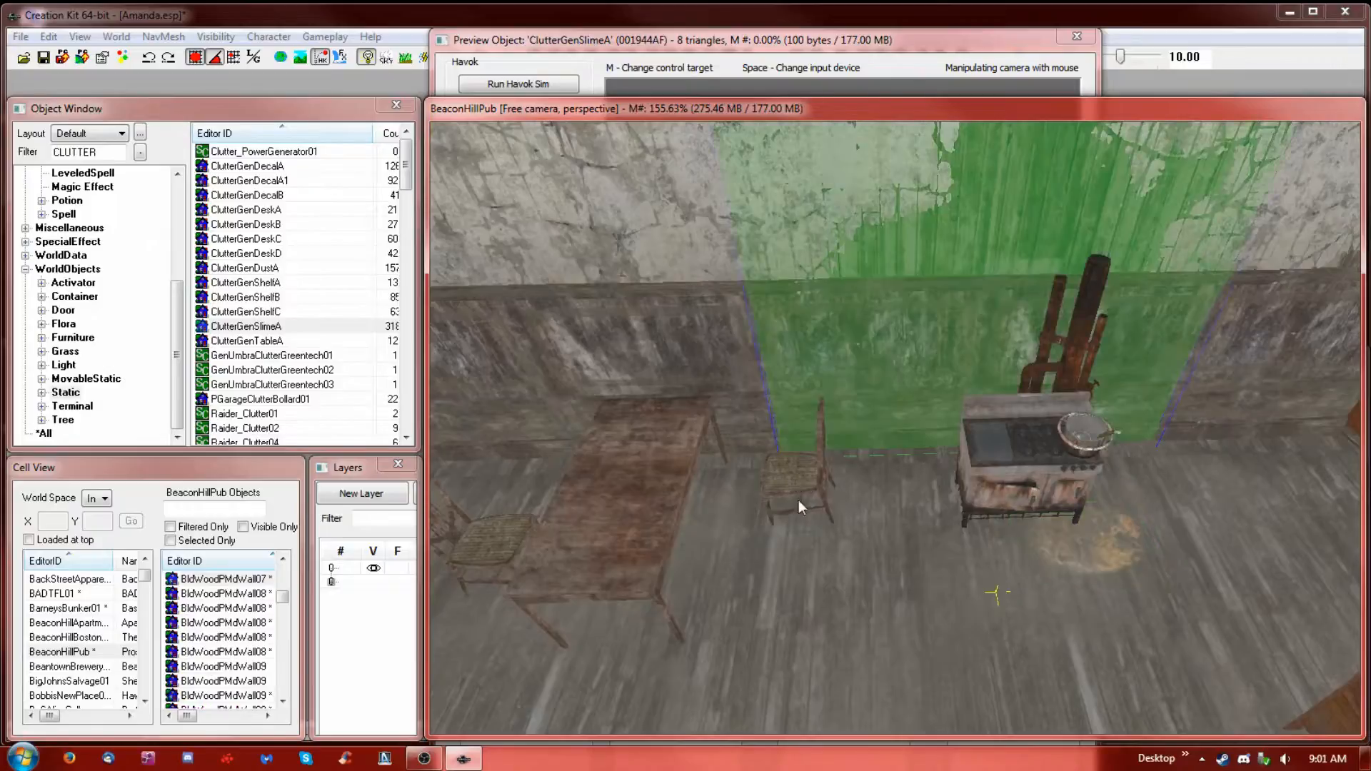
left_click(798, 499)
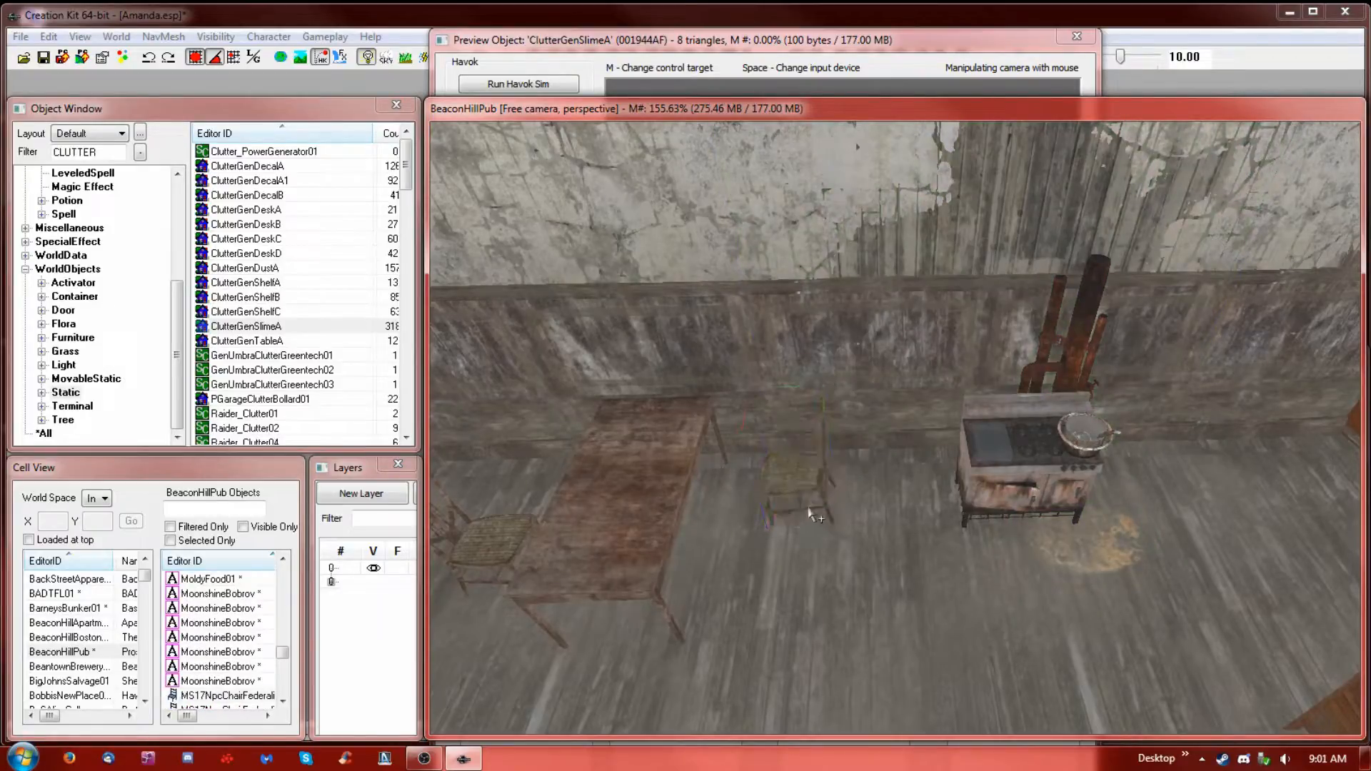
left_click_drag(811, 508, 783, 505)
middle_click_drag(780, 470, 790, 513)
left_click_drag(790, 513, 797, 535)
middle_click_drag(744, 572, 684, 567)
left_click_drag(684, 568, 706, 592)
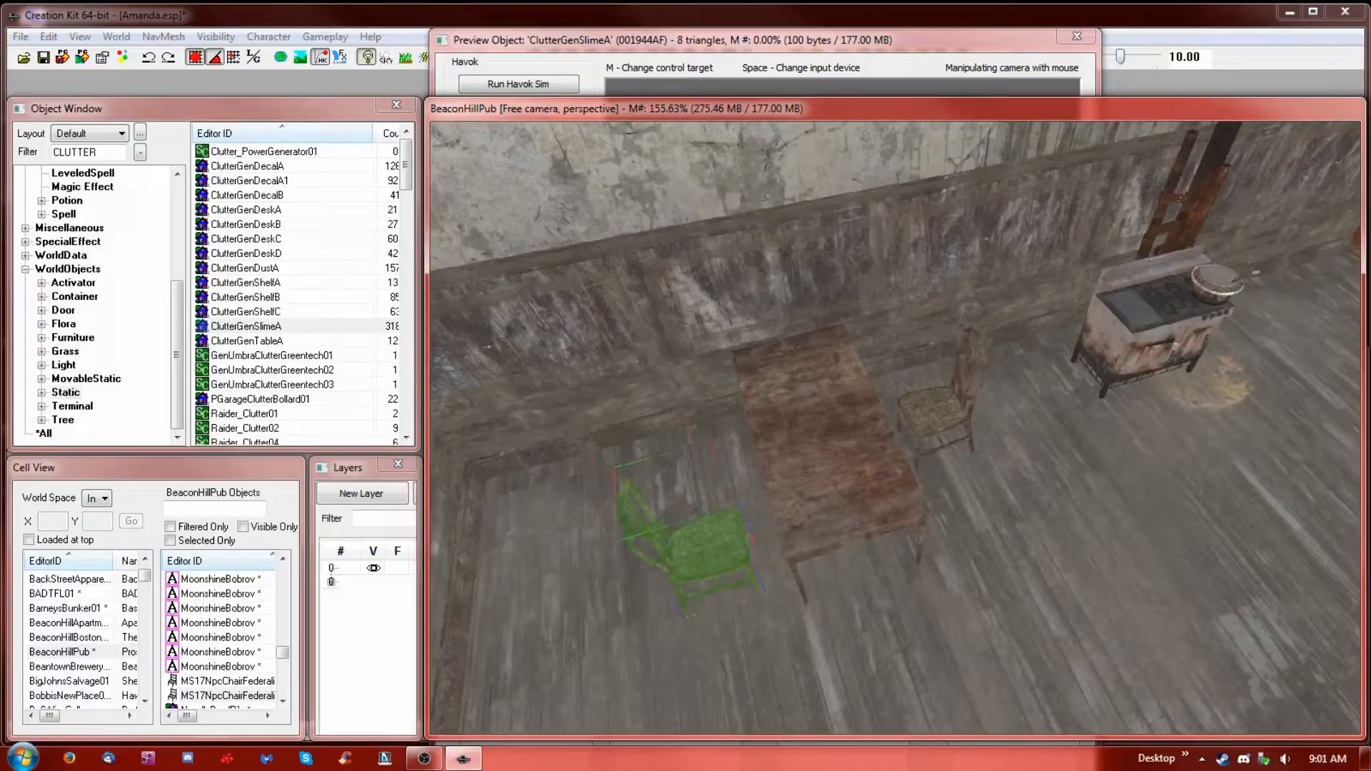
mouse_move(706, 513)
middle_mouse_down()
mouse_move(774, 510)
mouse_move(762, 488)
mouse_move(696, 498)
middle_mouse_up()
Filter the object list by "candle" and bring the tabletop into close view for placing objects
left_click_drag(105, 152, 4, 131)
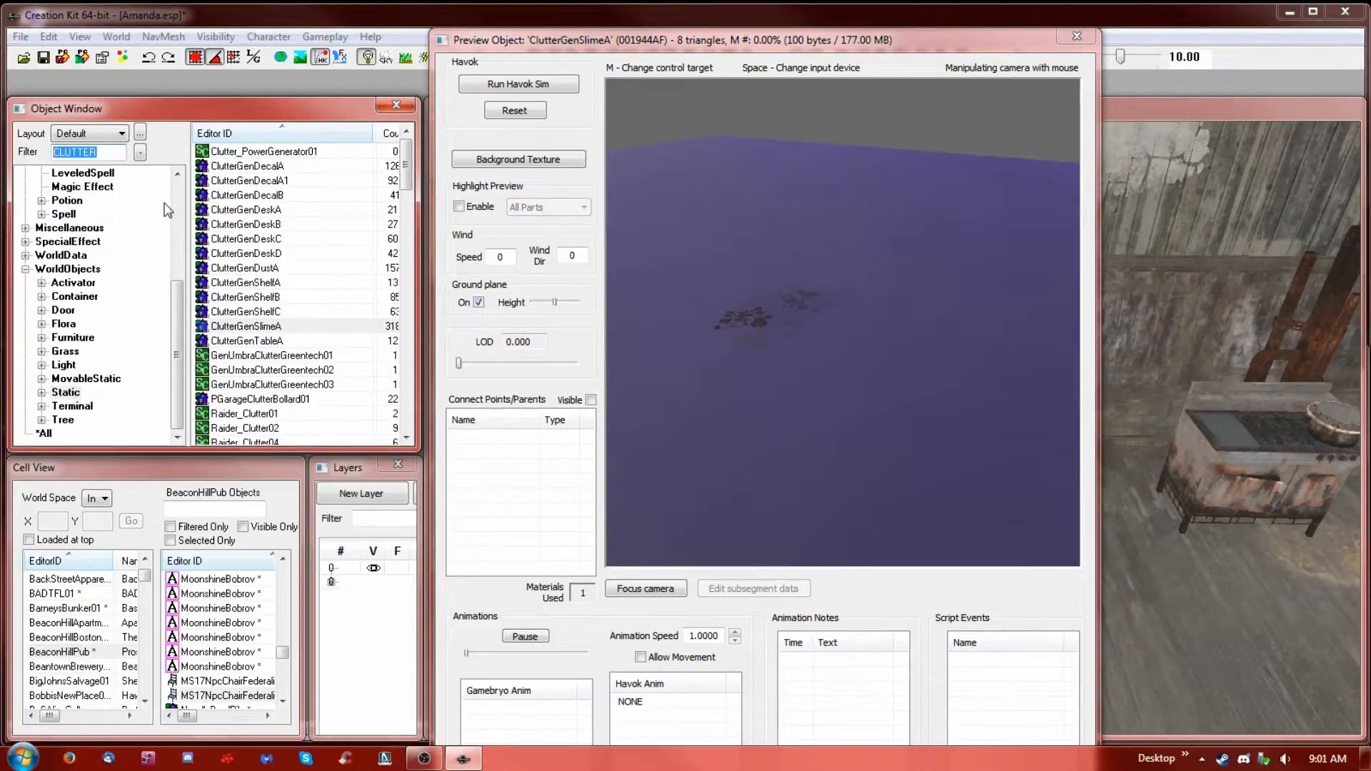
type("candle")
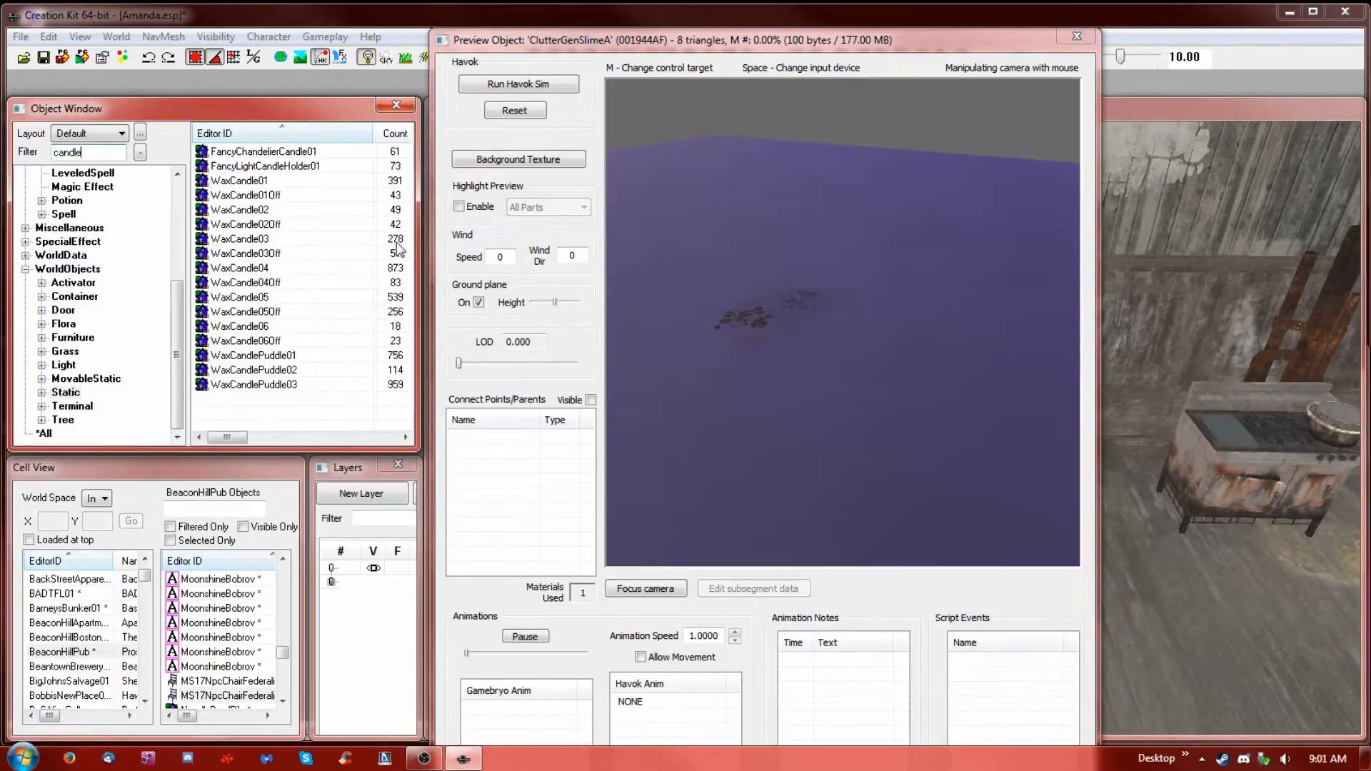
left_click(1180, 116)
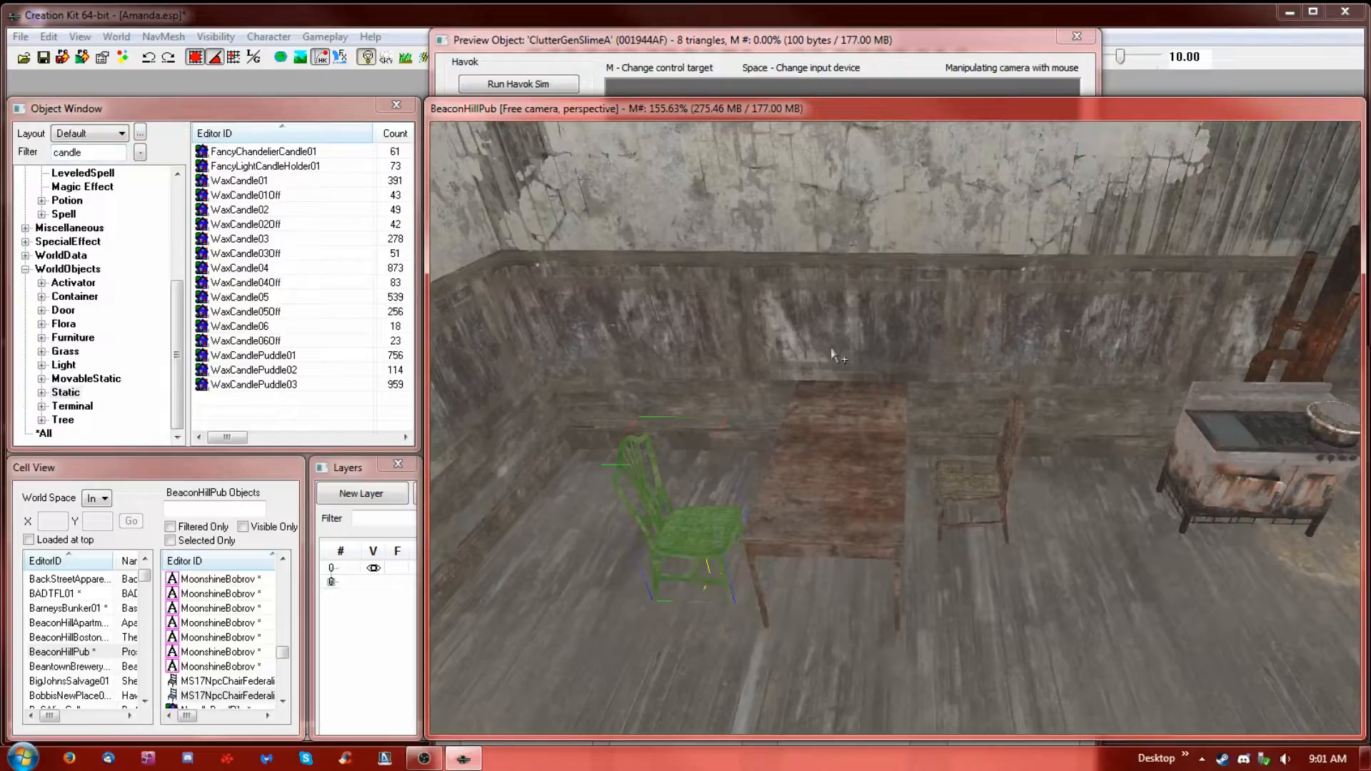
scroll(835, 498, "up", 5)
scroll(835, 498, "up", 5)
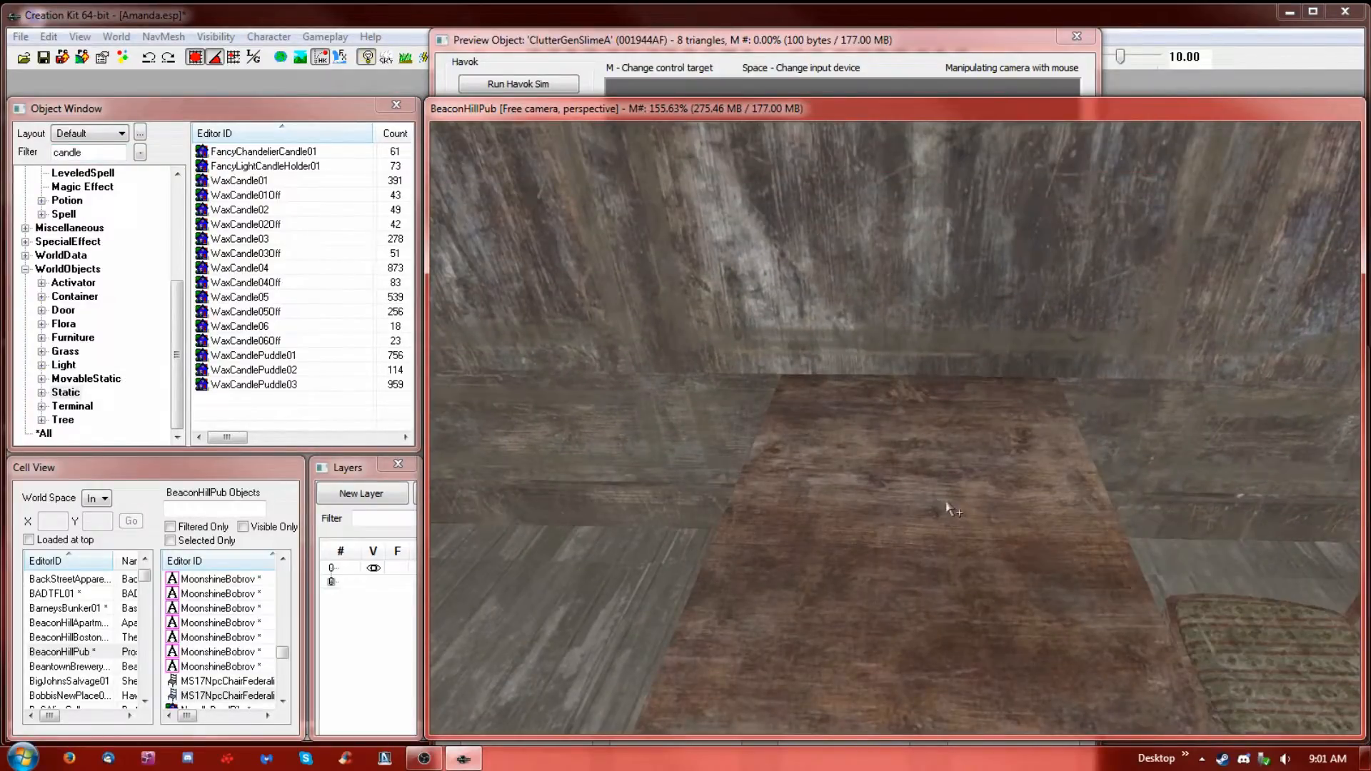
Preview the WaxCandlePuddle01 and WaxCandlePuddle02 models, close the preview, and check the fancy candle entries
left_click(266, 357)
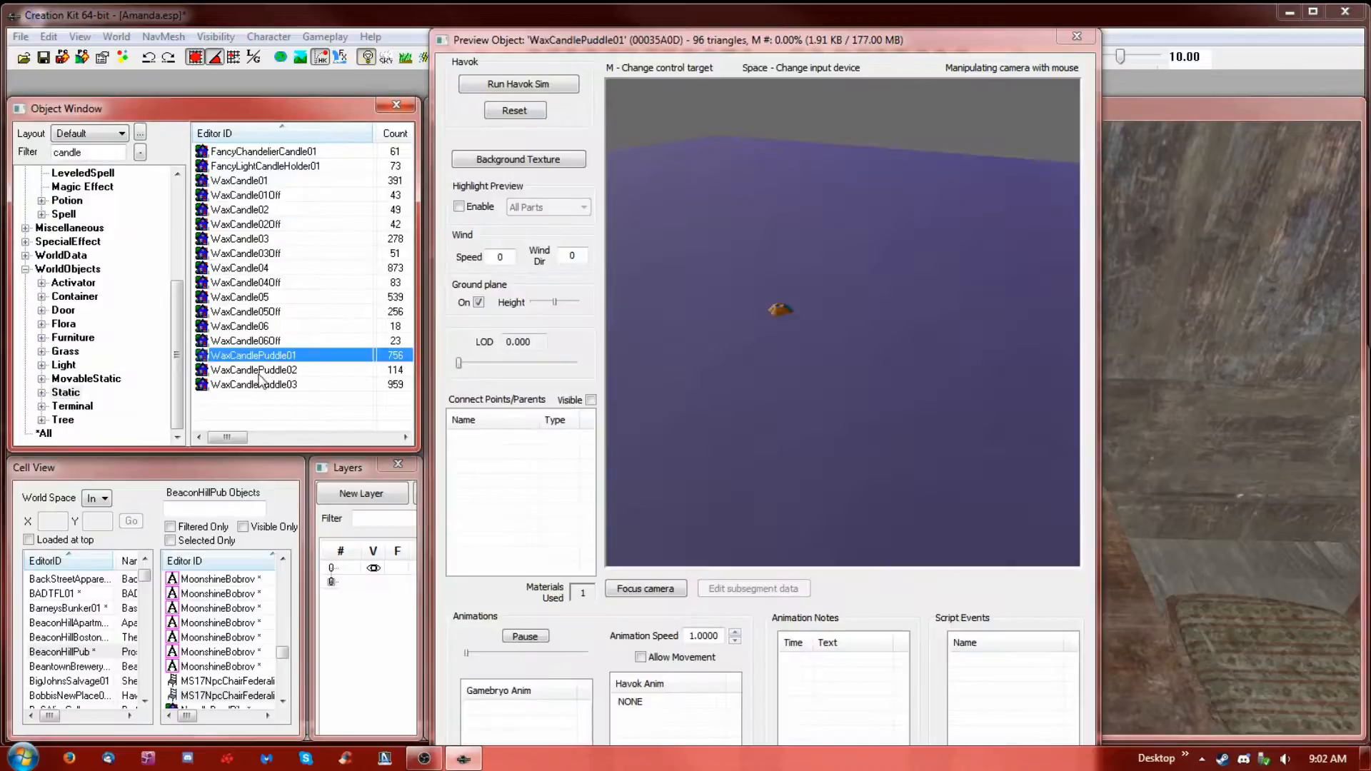
left_click(259, 371)
left_click(1078, 38)
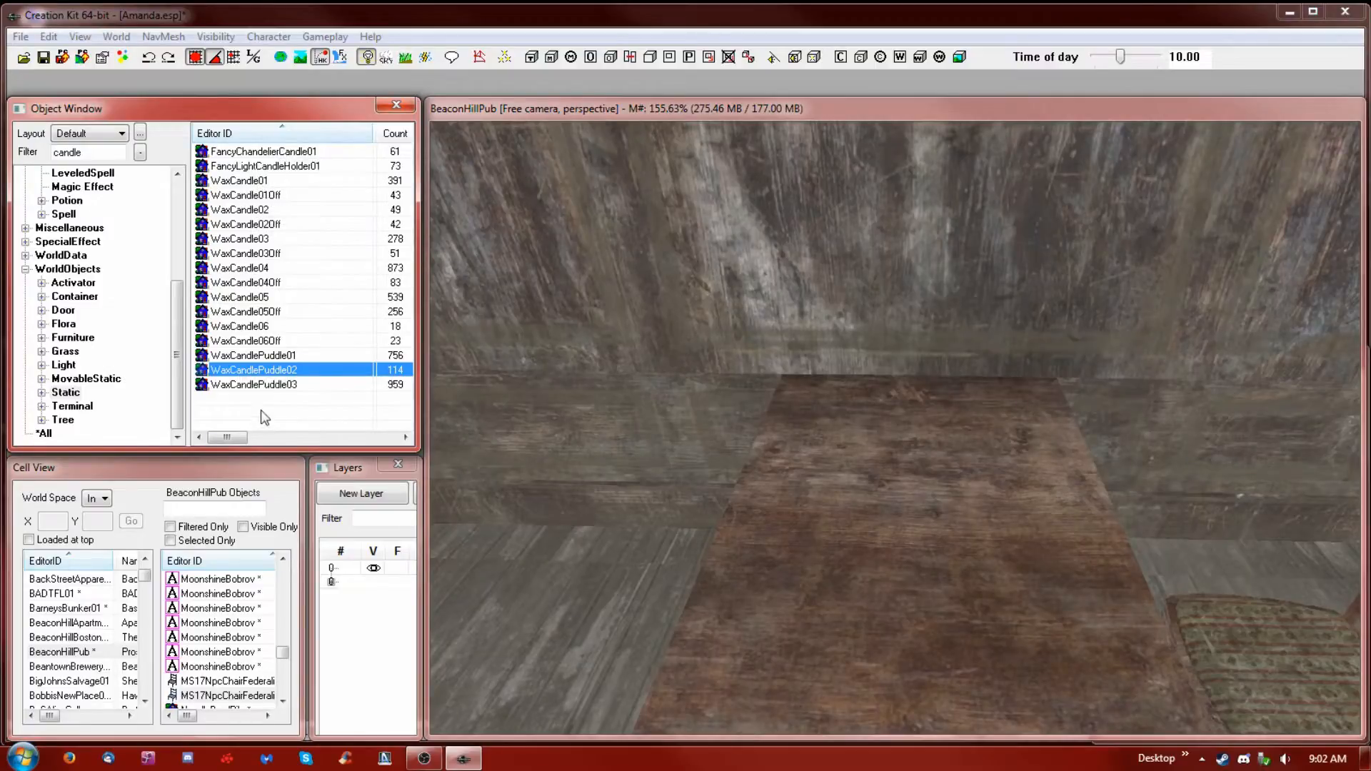
left_click(277, 152)
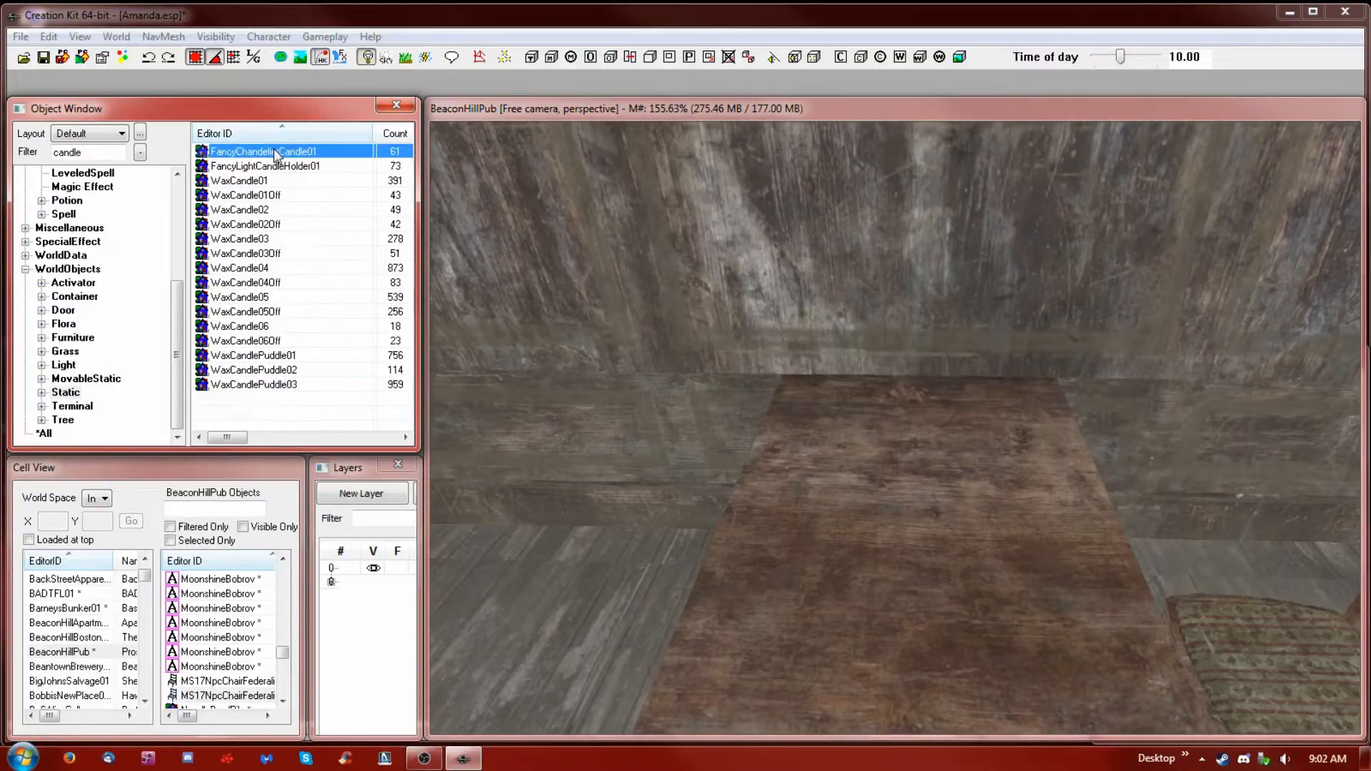
left_click(257, 167)
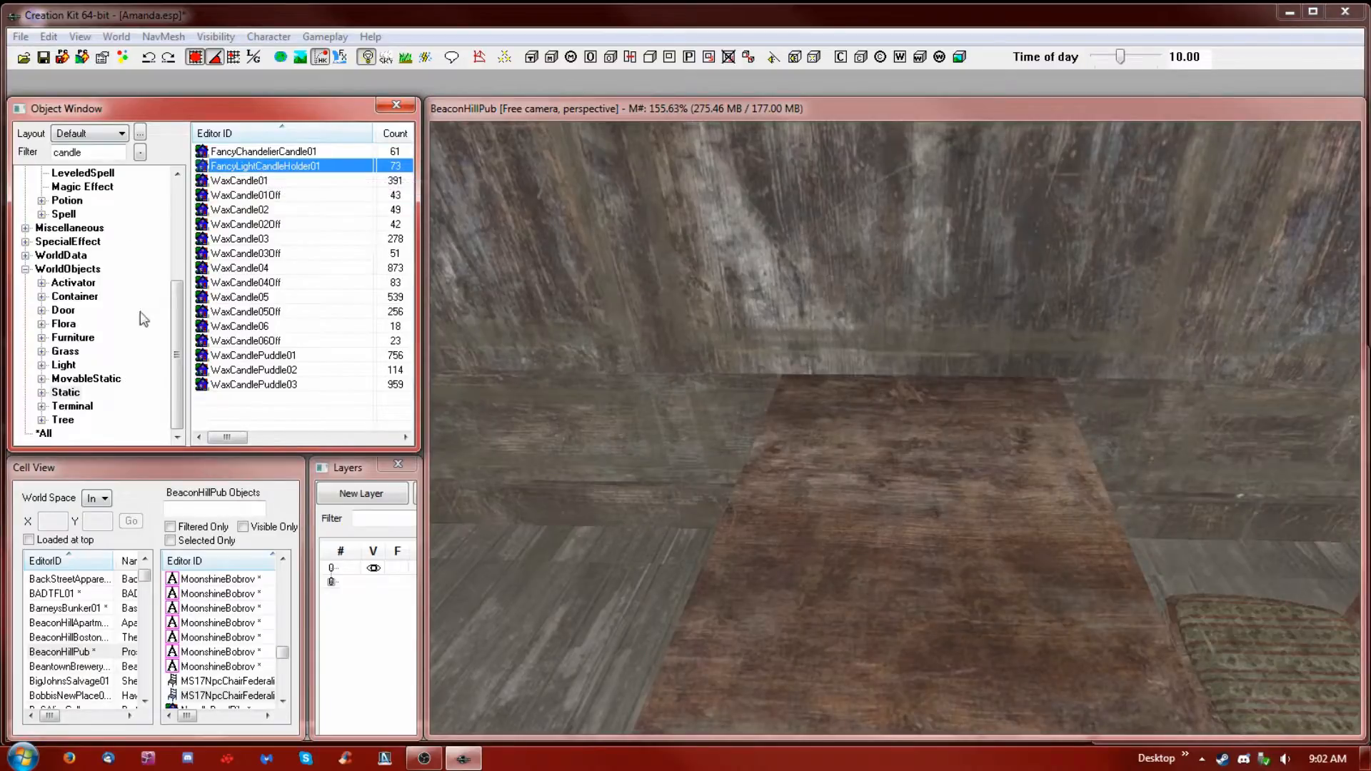
Place a WaxCandlePuddle01 on the tabletop corner beside the wall
left_click(254, 356)
left_click_drag(810, 436, 841, 428)
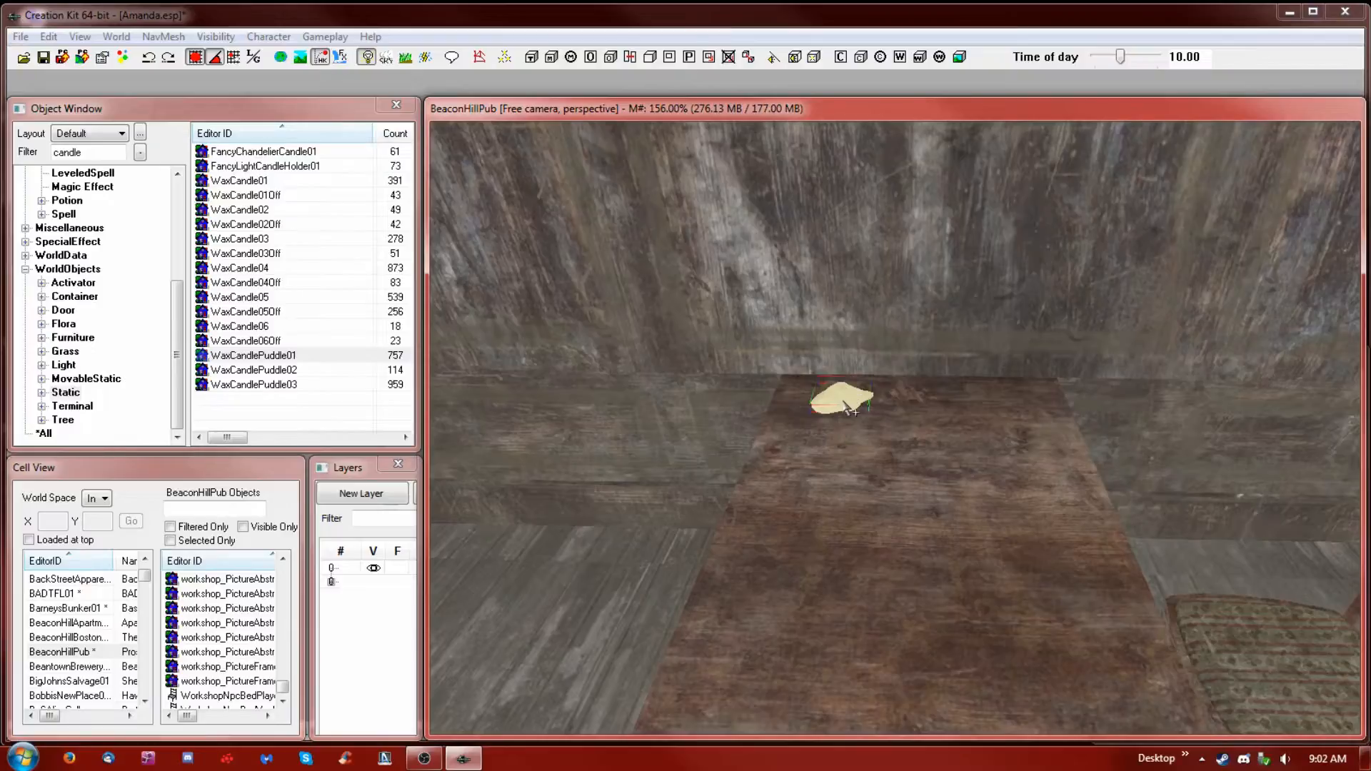
mouse_move(846, 402)
middle_mouse_down("shift")
mouse_move(863, 364)
mouse_move(866, 414)
middle_mouse_up("shift")
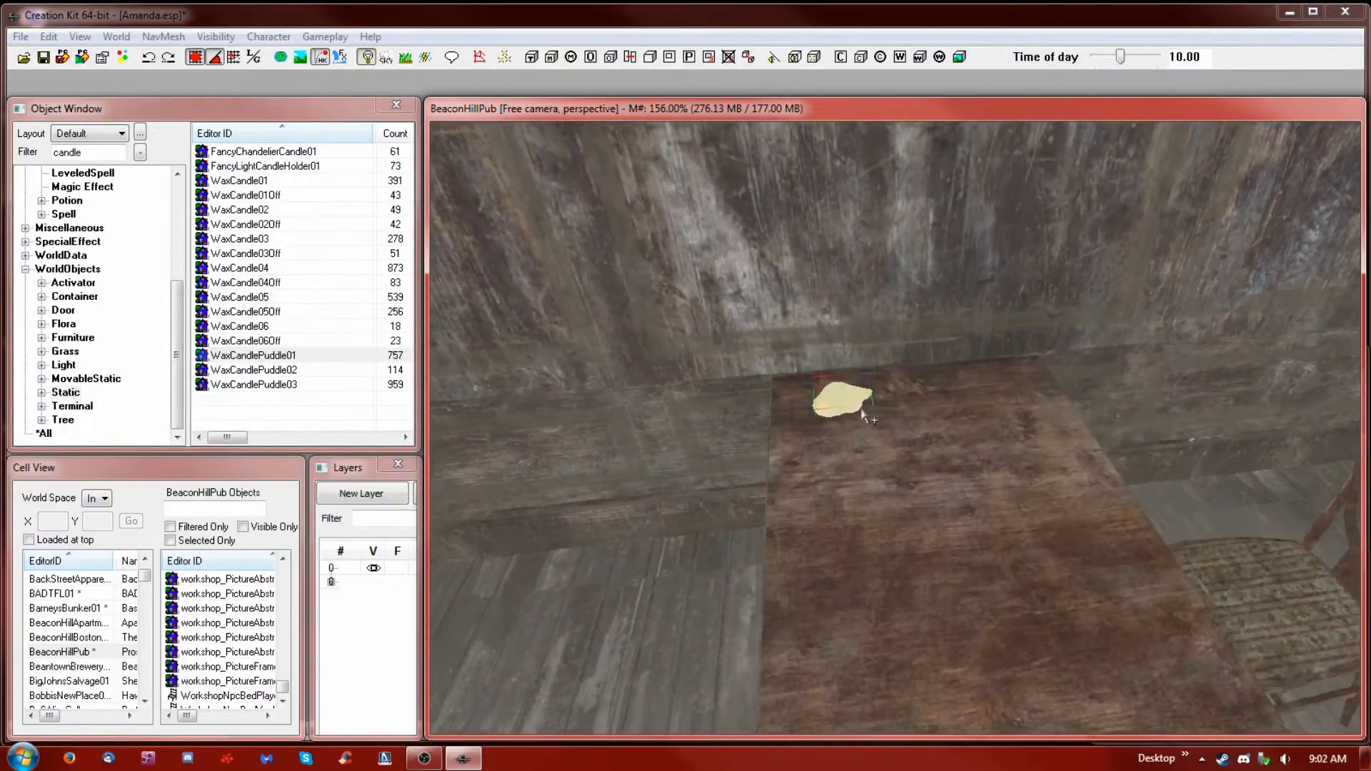
Compare the previews of WaxCandle02 and WaxCandle02Off, ending with WaxCandle02 selected and the preview closed
left_click(244, 212)
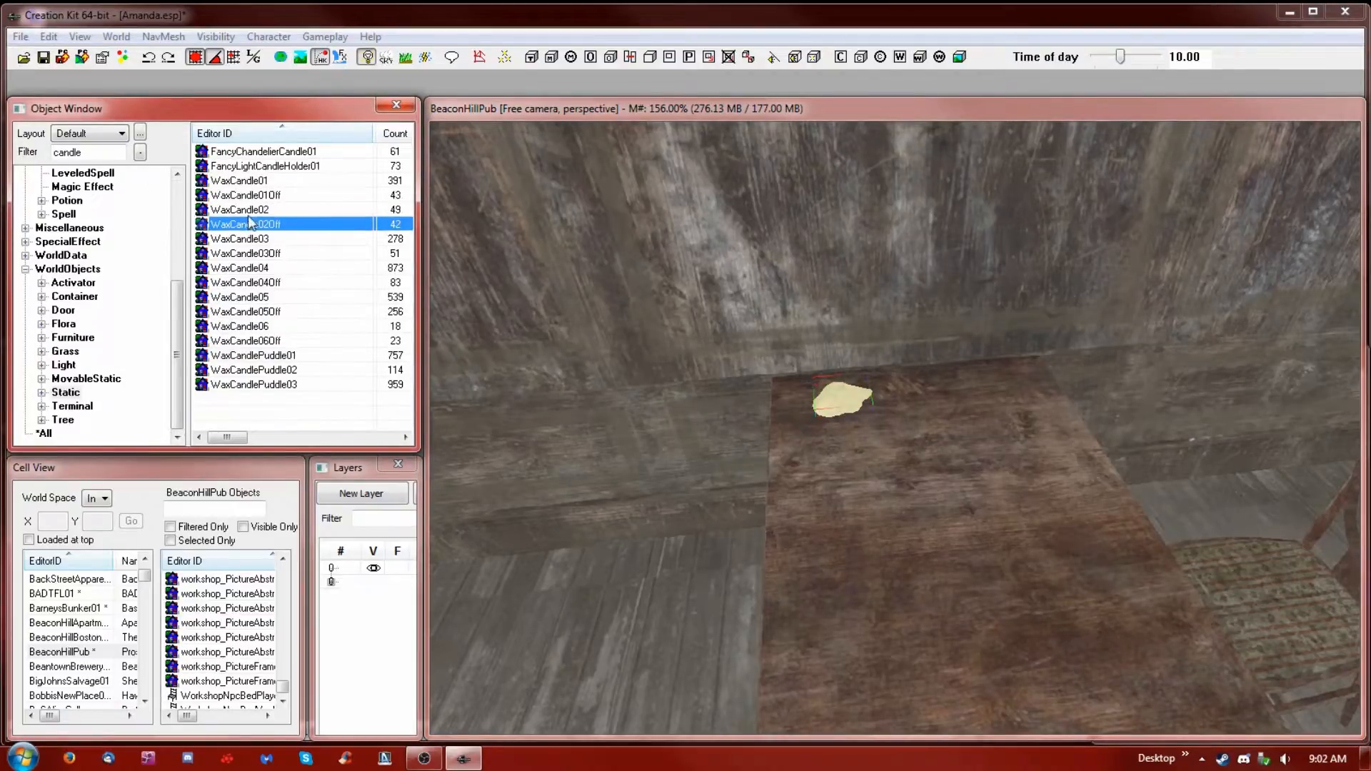
right_click(248, 213)
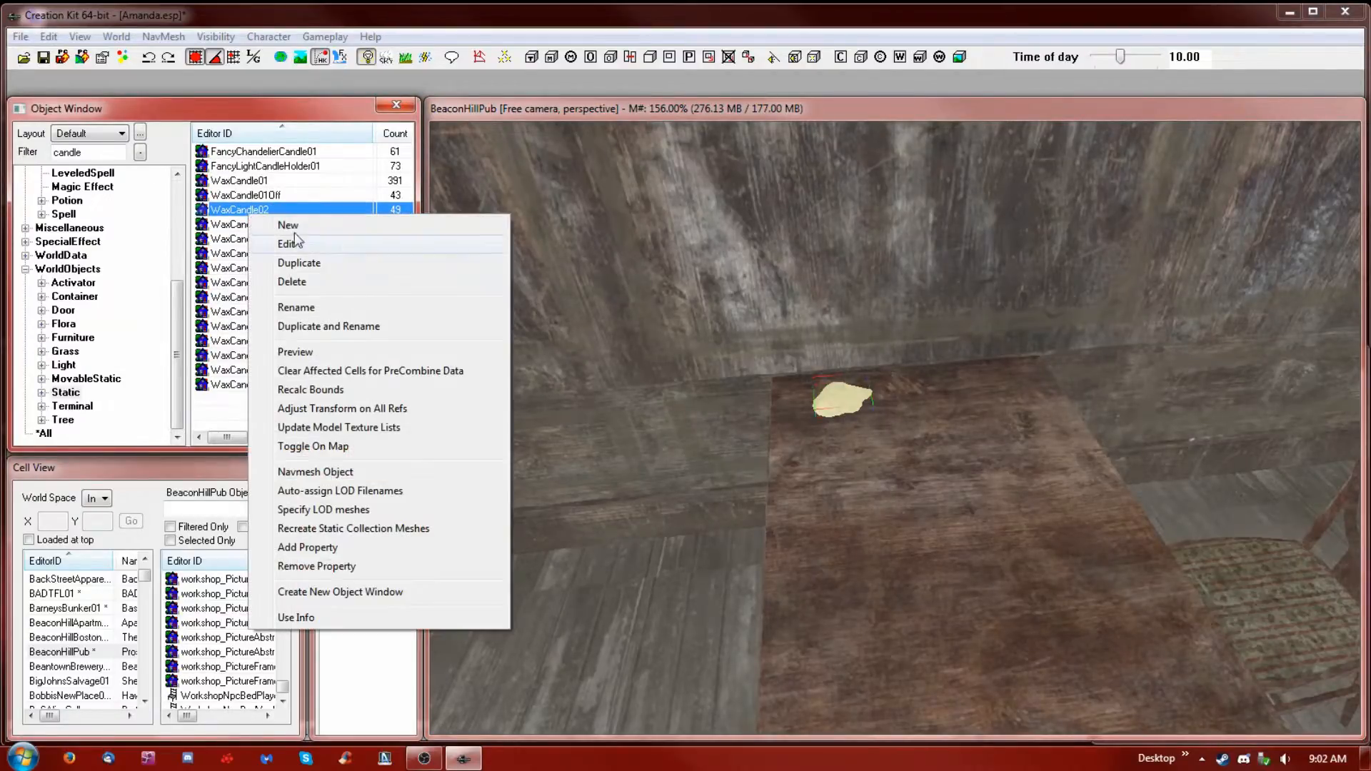
left_click(342, 350)
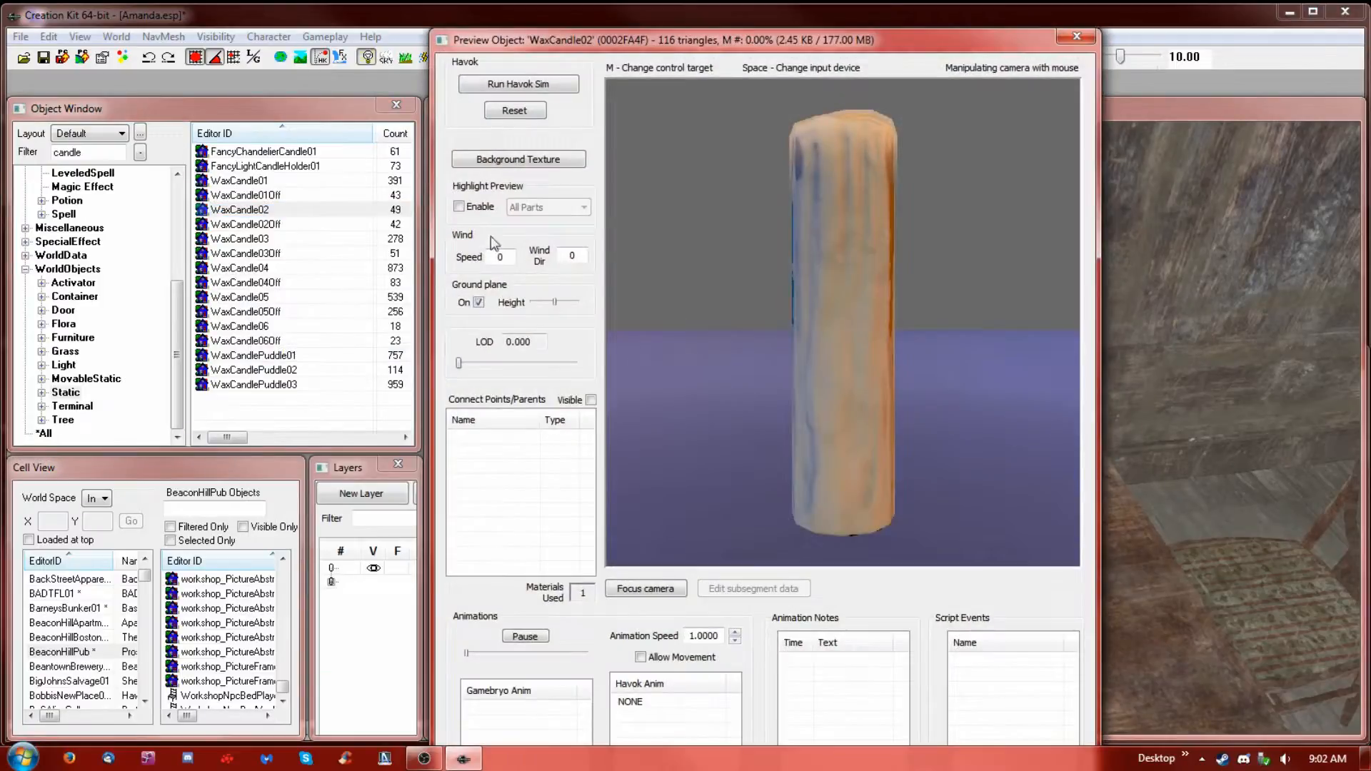
left_click(260, 226)
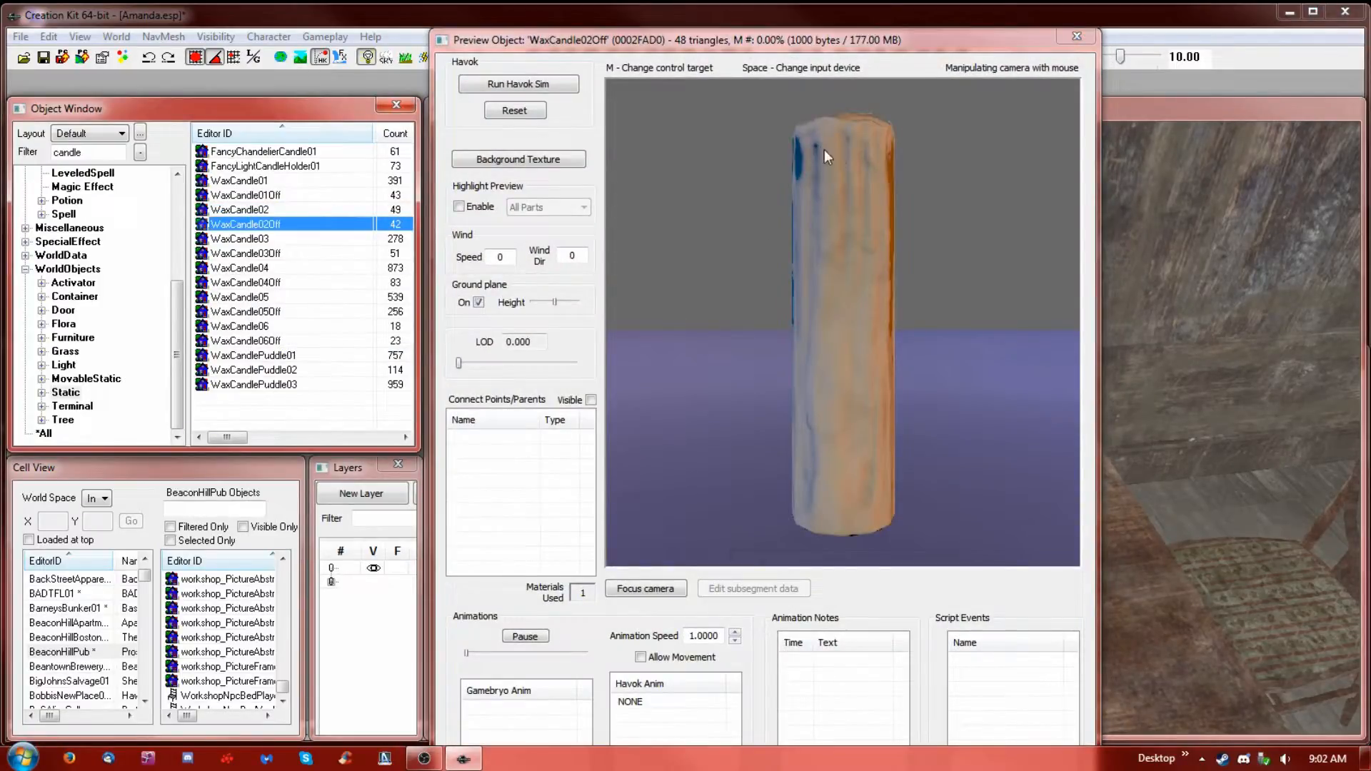
left_click(250, 211)
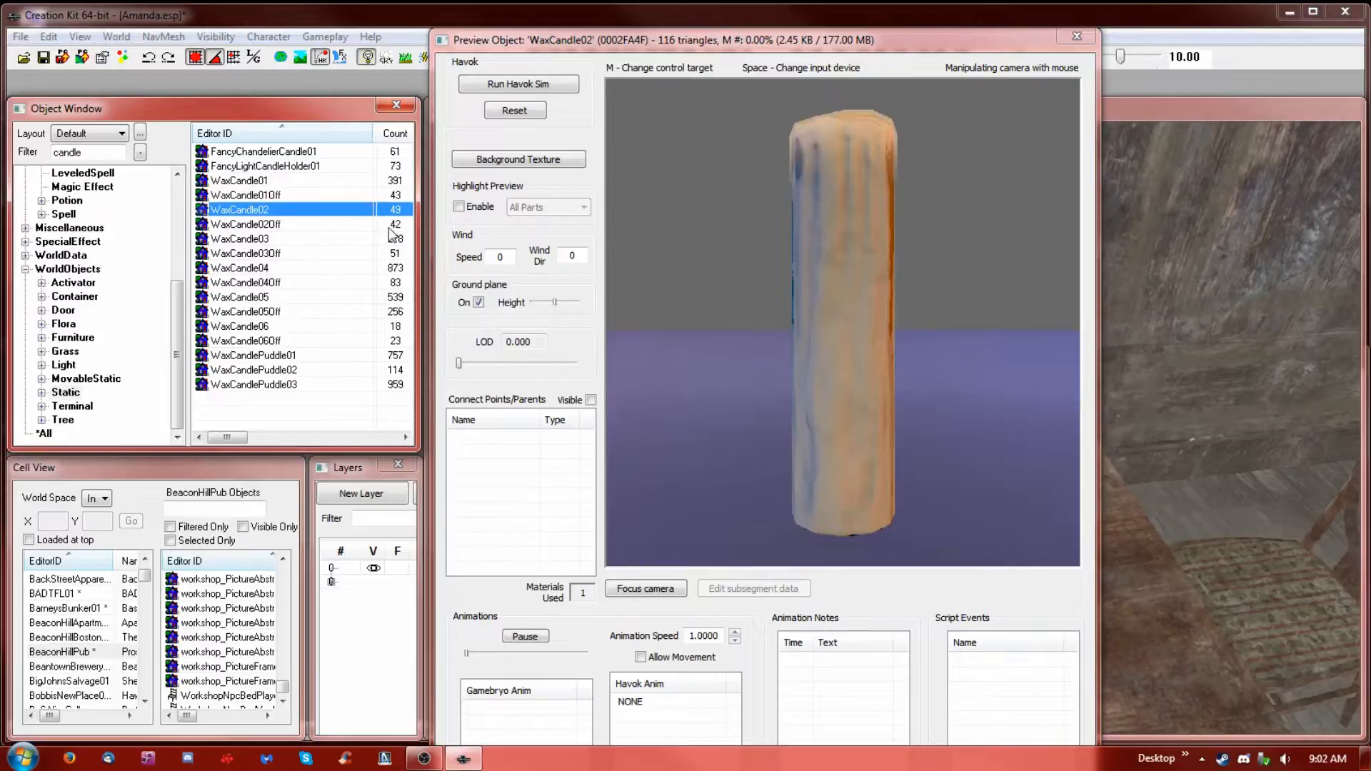
left_click(248, 227)
left_click(274, 209)
left_click(1077, 36)
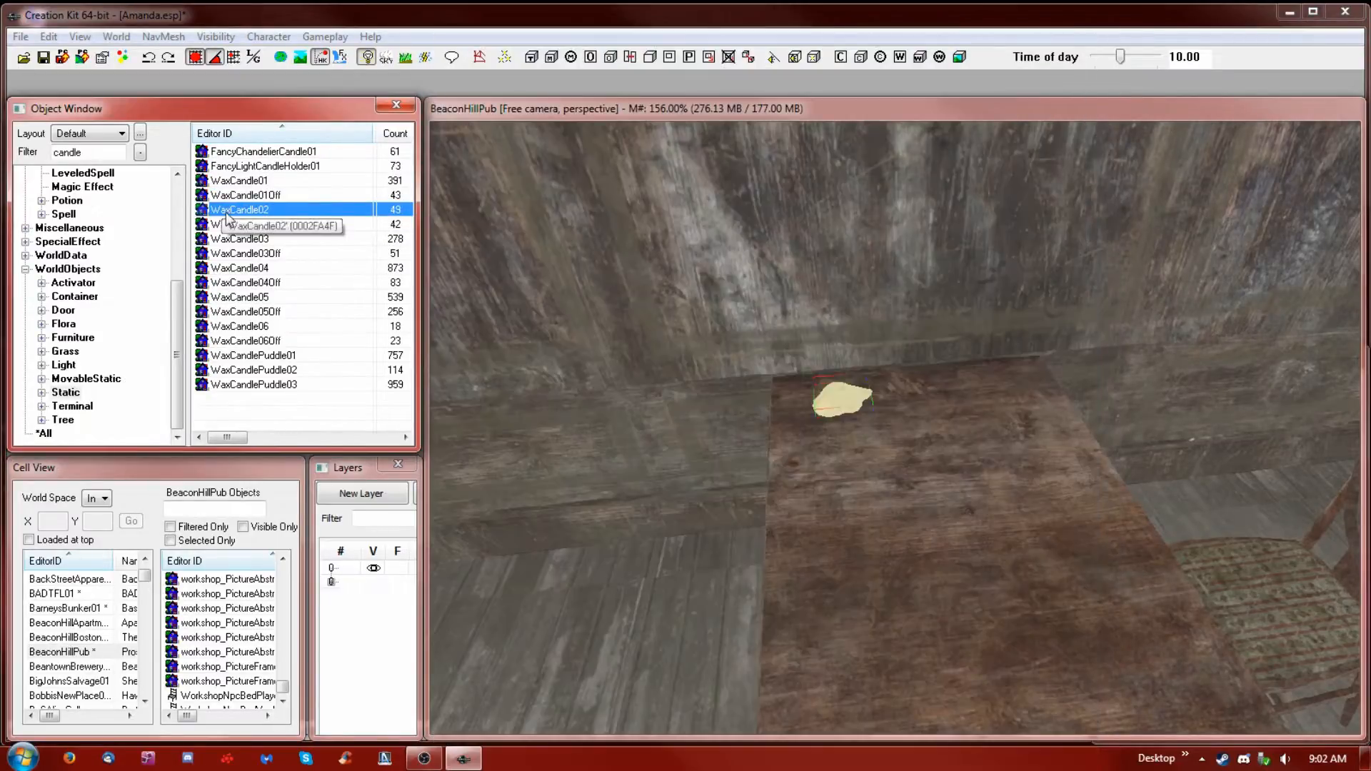
Place a WaxCandle02 on the wax puddle and fine-tune its position with grid snapping toggled off
left_click_drag(887, 452, 844, 396)
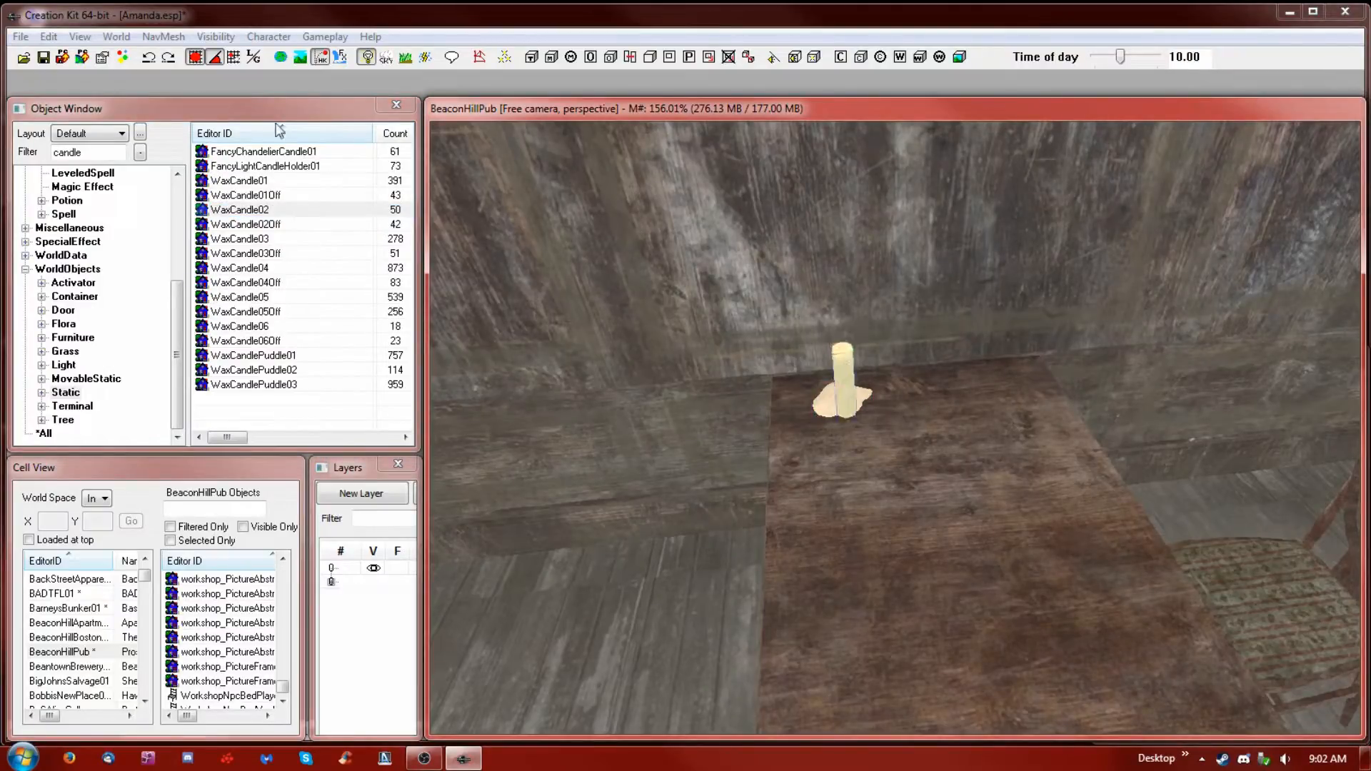
left_click(193, 63)
left_click_drag(851, 402, 840, 385)
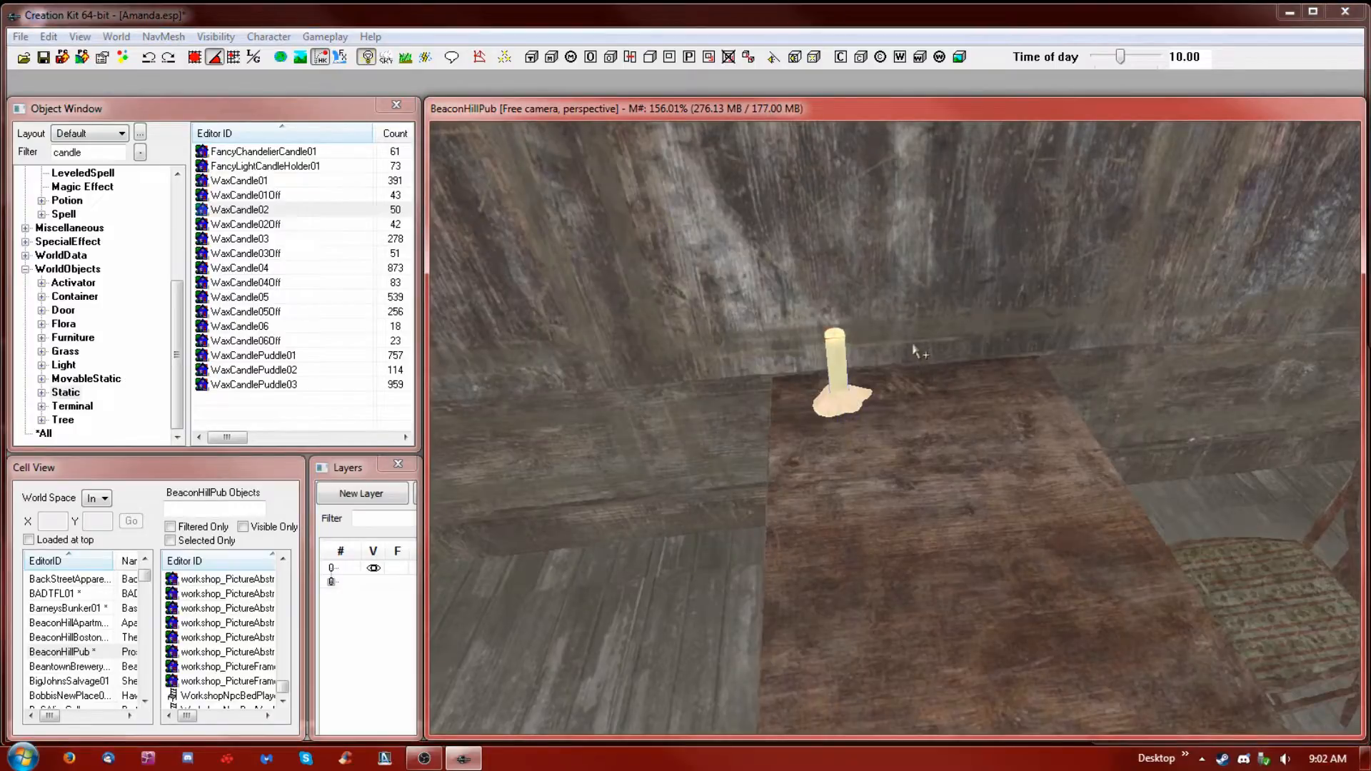
middle_click_drag(888, 113, 939, 167, "shift")
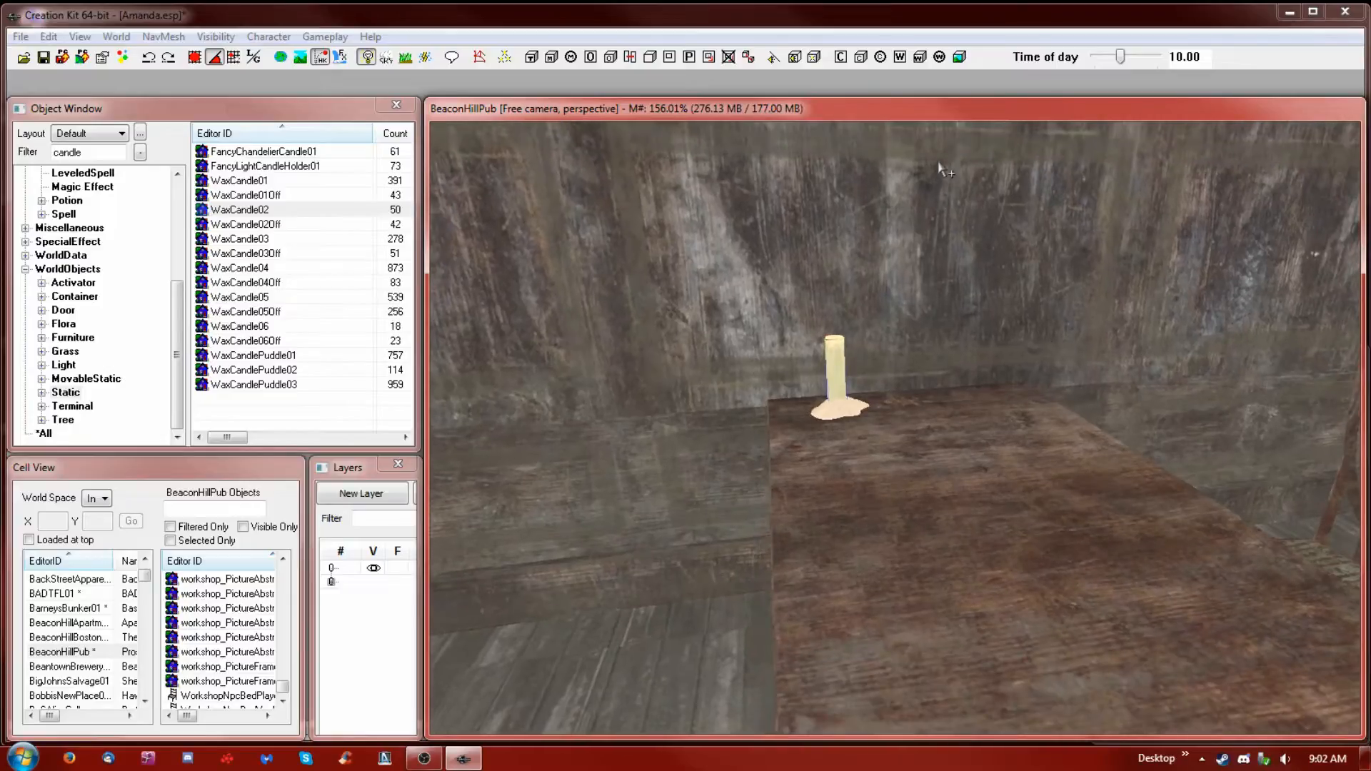
Switch the viewport from full-bright display to the cell's own lighting
key("a")
left_click(1093, 282)
left_click(1278, 375)
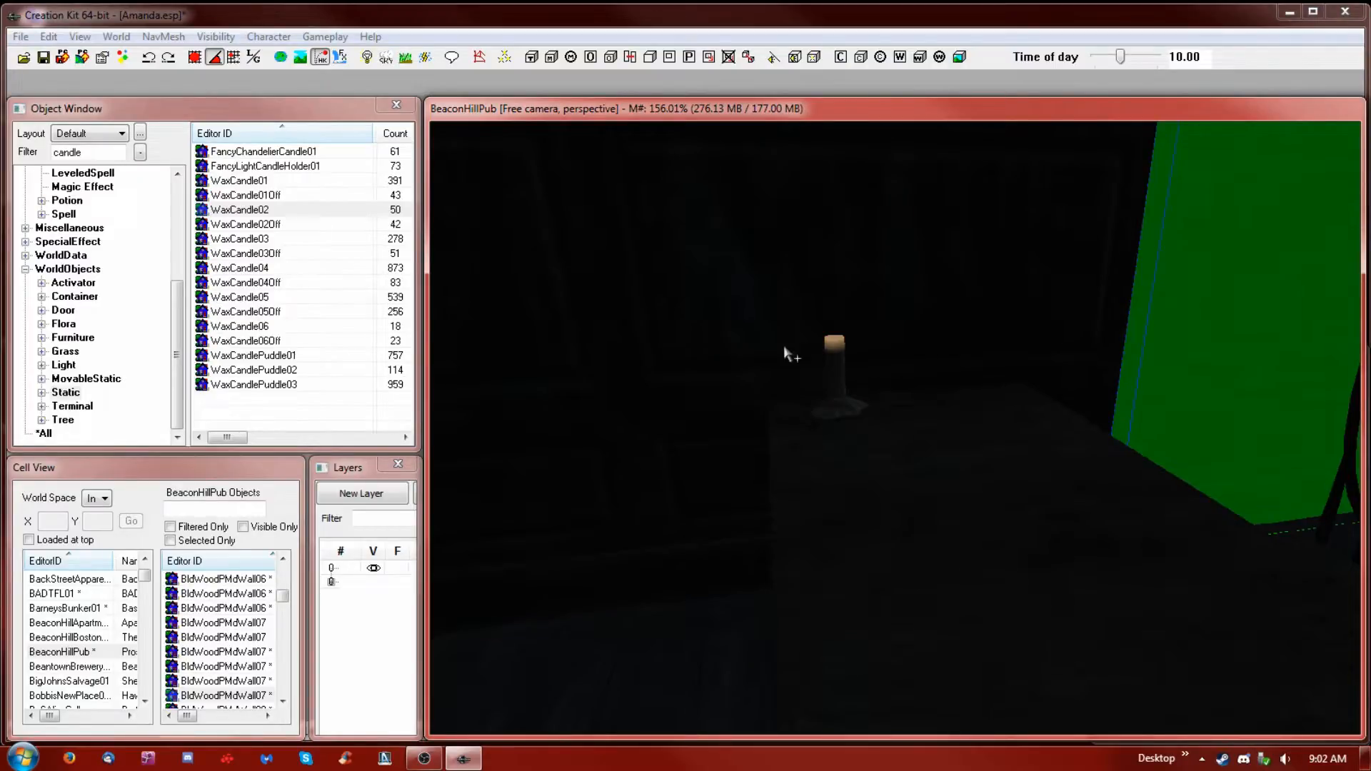
List the Light objects matching "candle" and look through the defaultLightCandle02 flicker variants
left_click(65, 365)
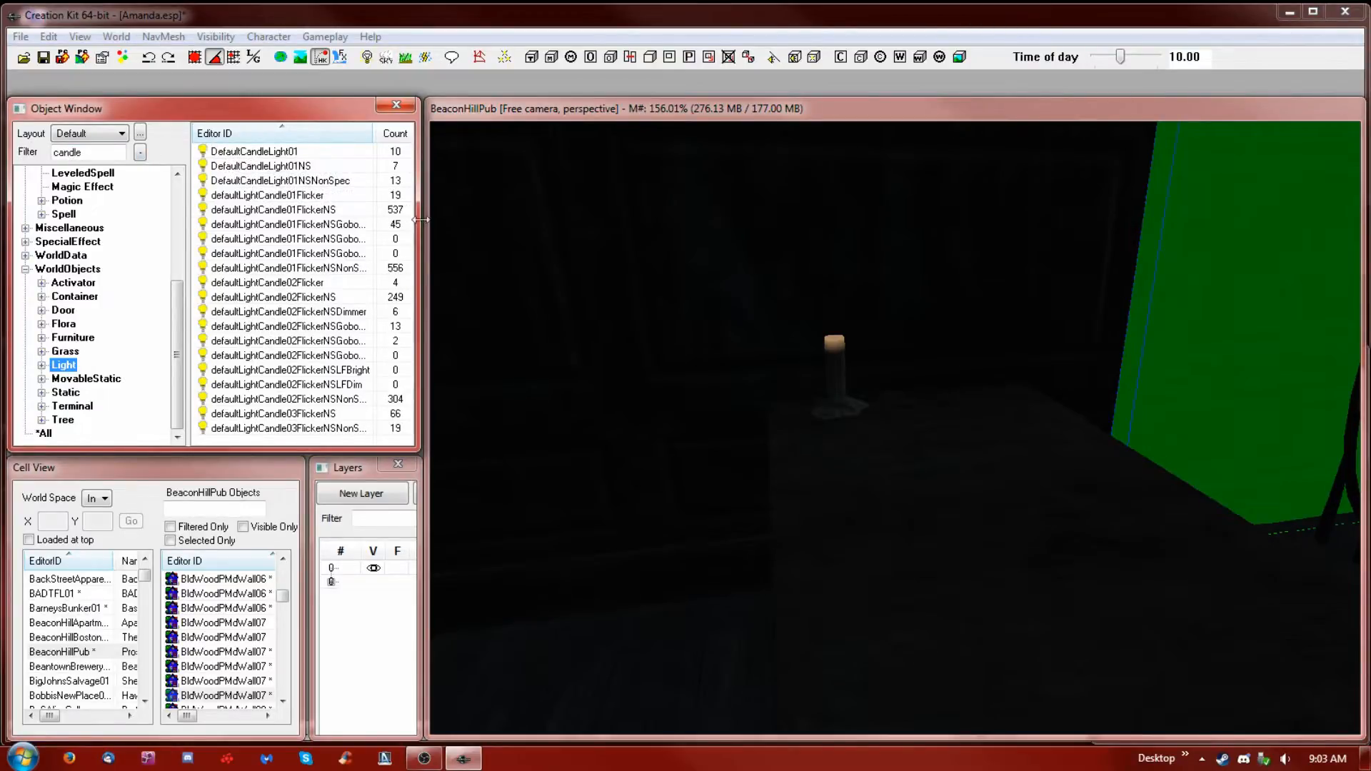
left_click(267, 327)
left_click(267, 342)
left_click(277, 372)
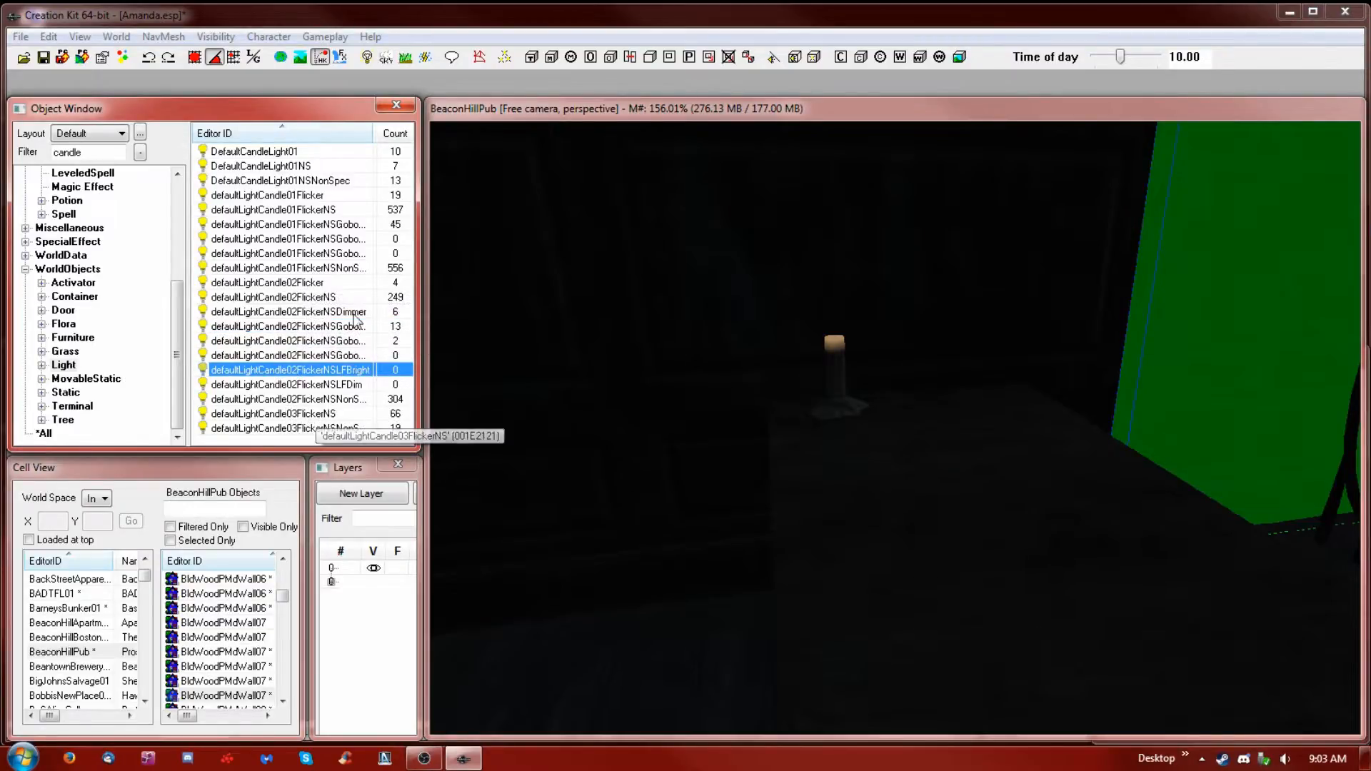
Place a DefaultCandleLight01 at the candle on the table and inspect its lighting from the side
left_click(714, 105)
key("a")
key("a")
key("a")
key("a")
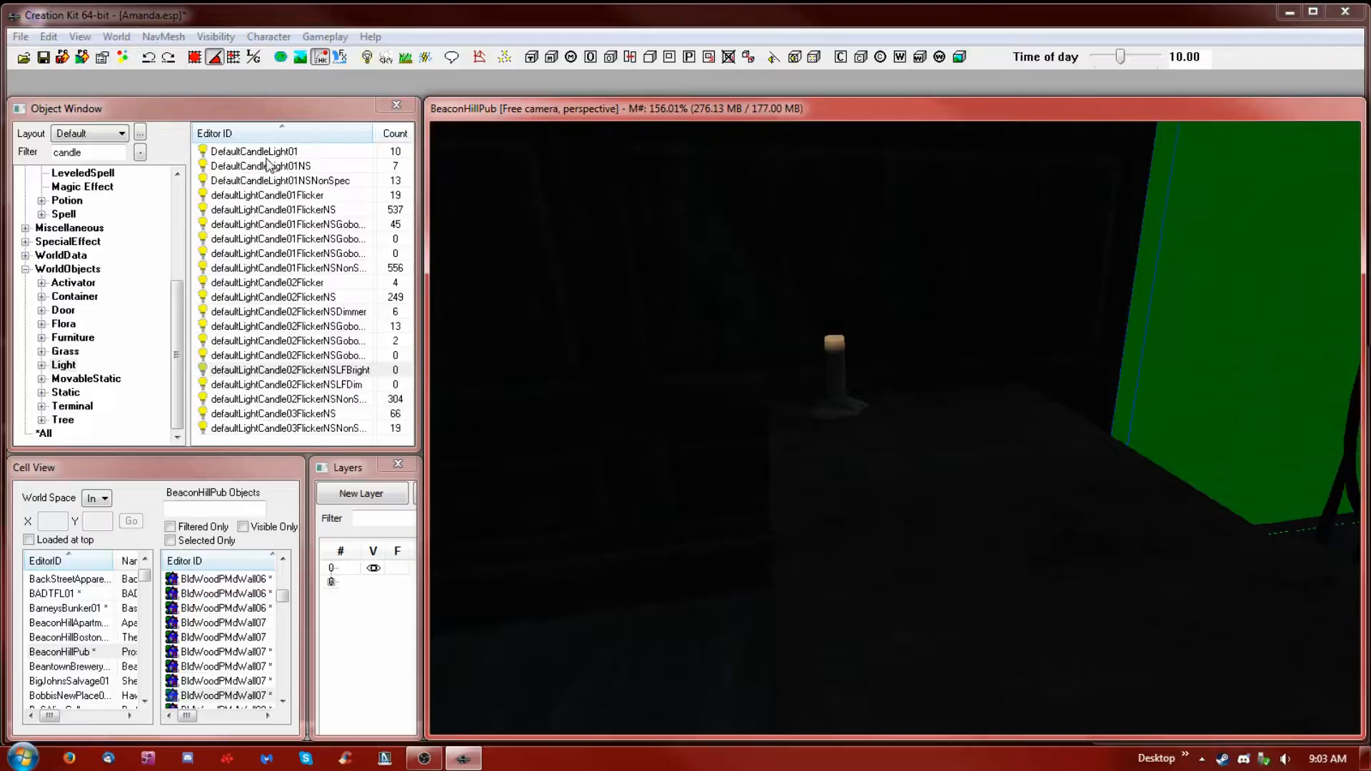
left_click_drag(261, 155, 836, 367)
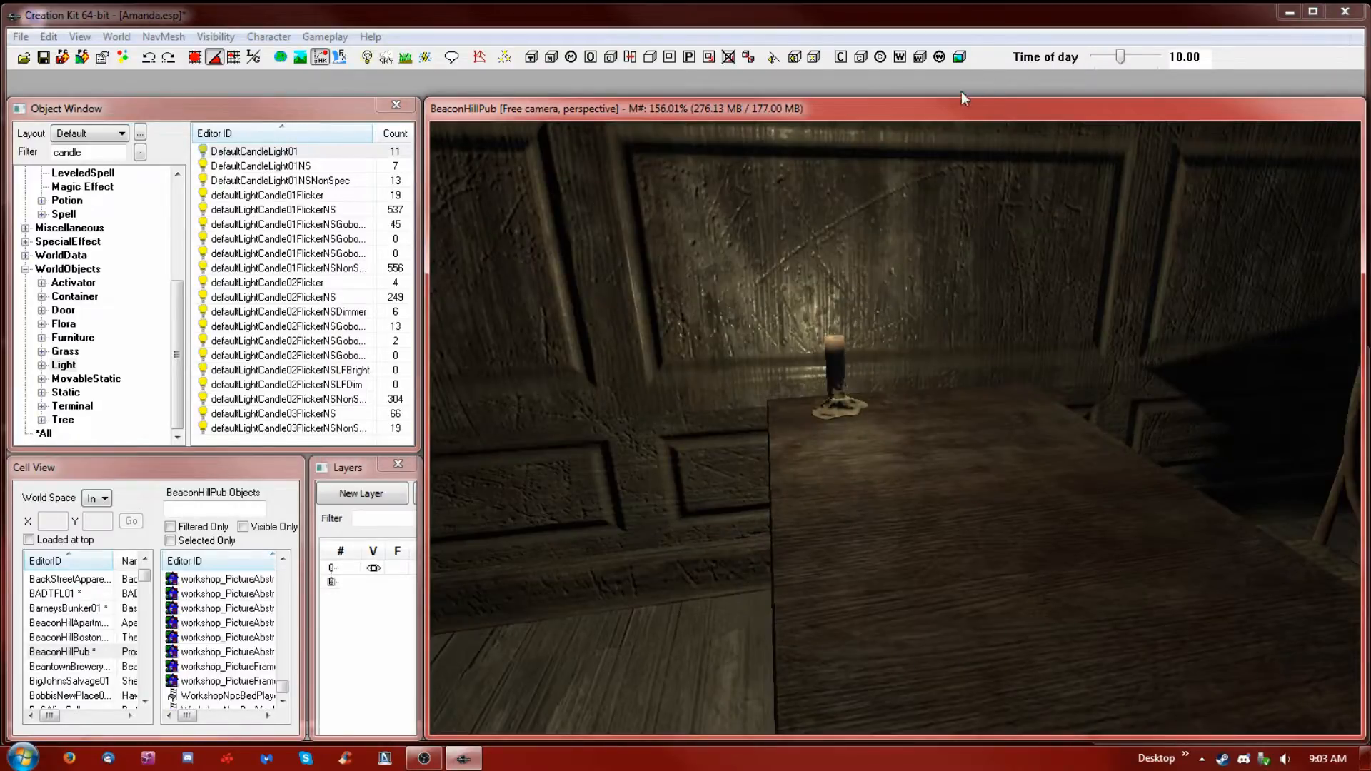
middle_click_drag(1038, 237, 1039, 219, "shift")
middle_click_drag(998, 269, 1071, 306, "shift")
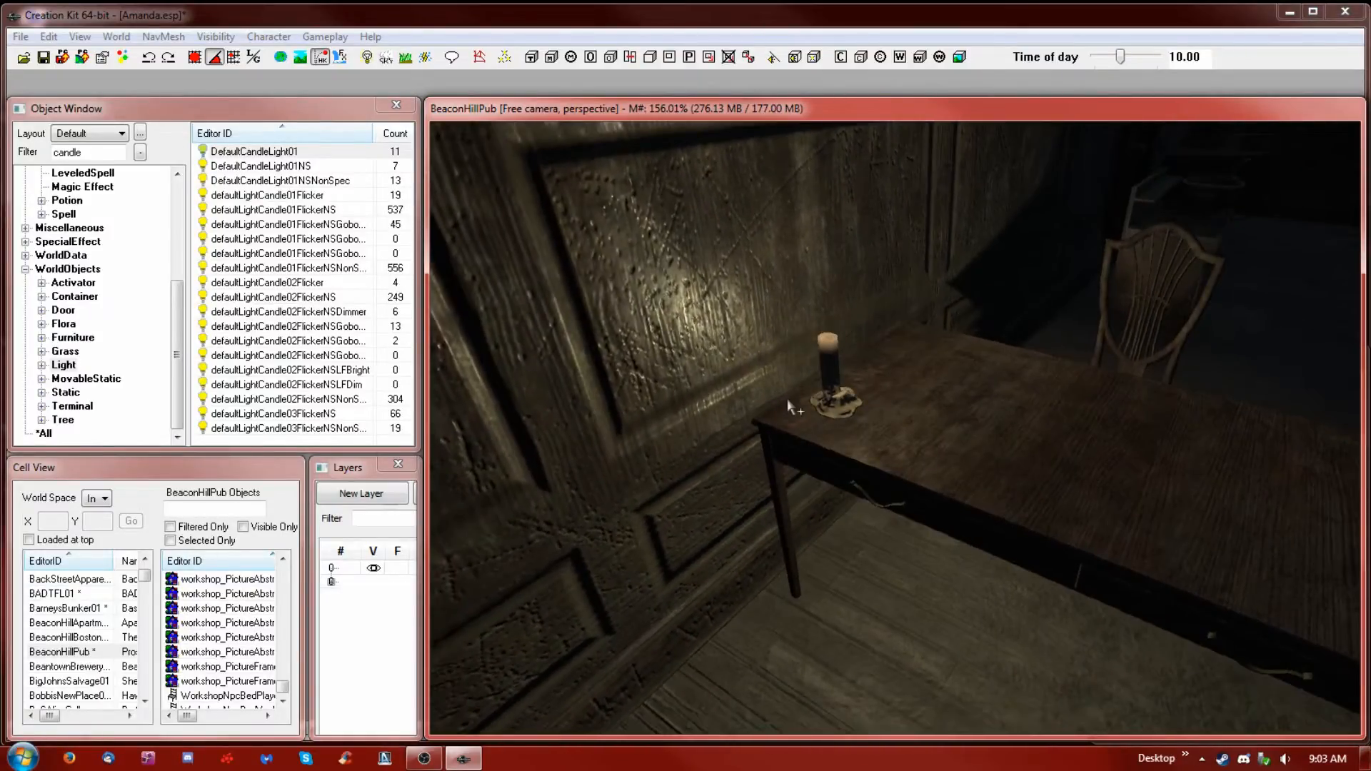
Centre the WaxCandle02 on its wax puddle, nudging the X position in the reference's 3D data
left_click(828, 379)
left_click_drag(828, 380, 836, 376)
middle_click_drag(898, 376, 867, 414, "shift")
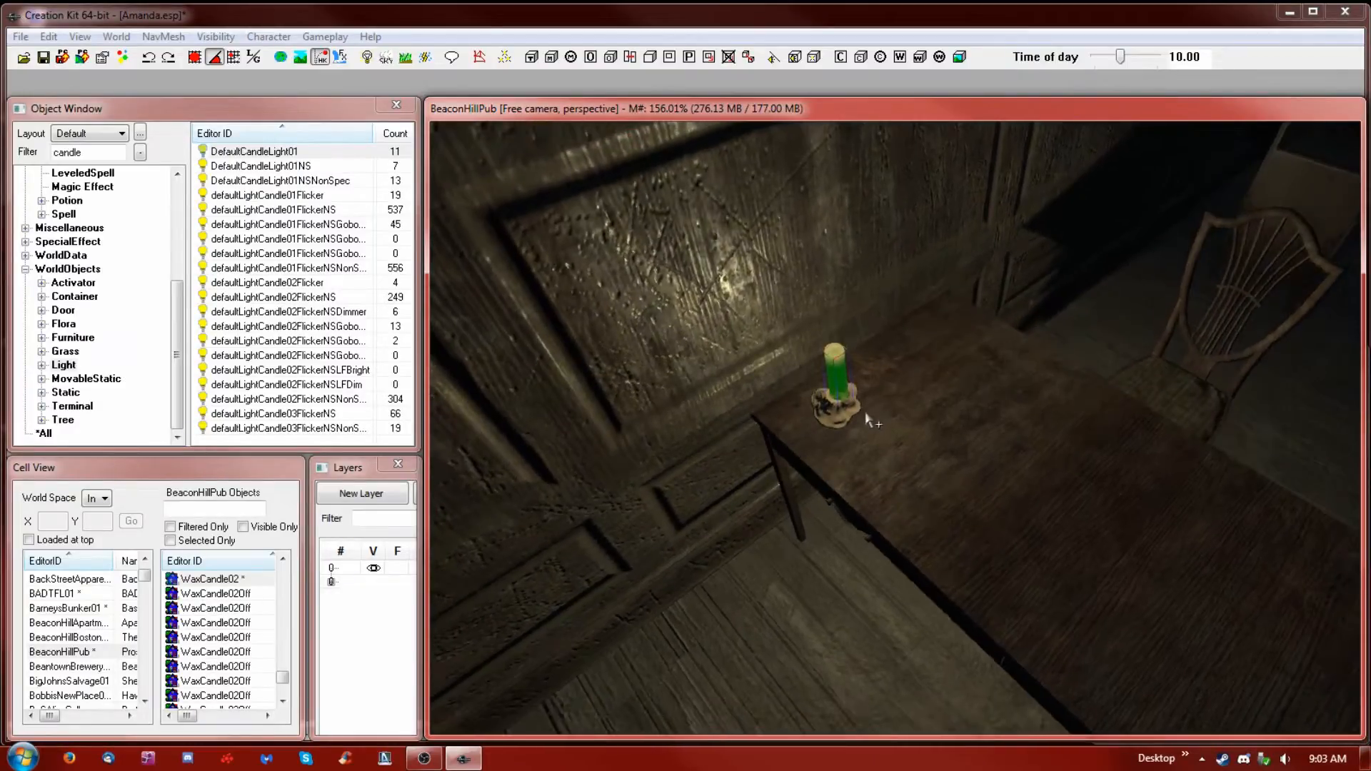
double_click(840, 374)
left_click_drag(804, 83, 444, 188)
left_click(314, 377)
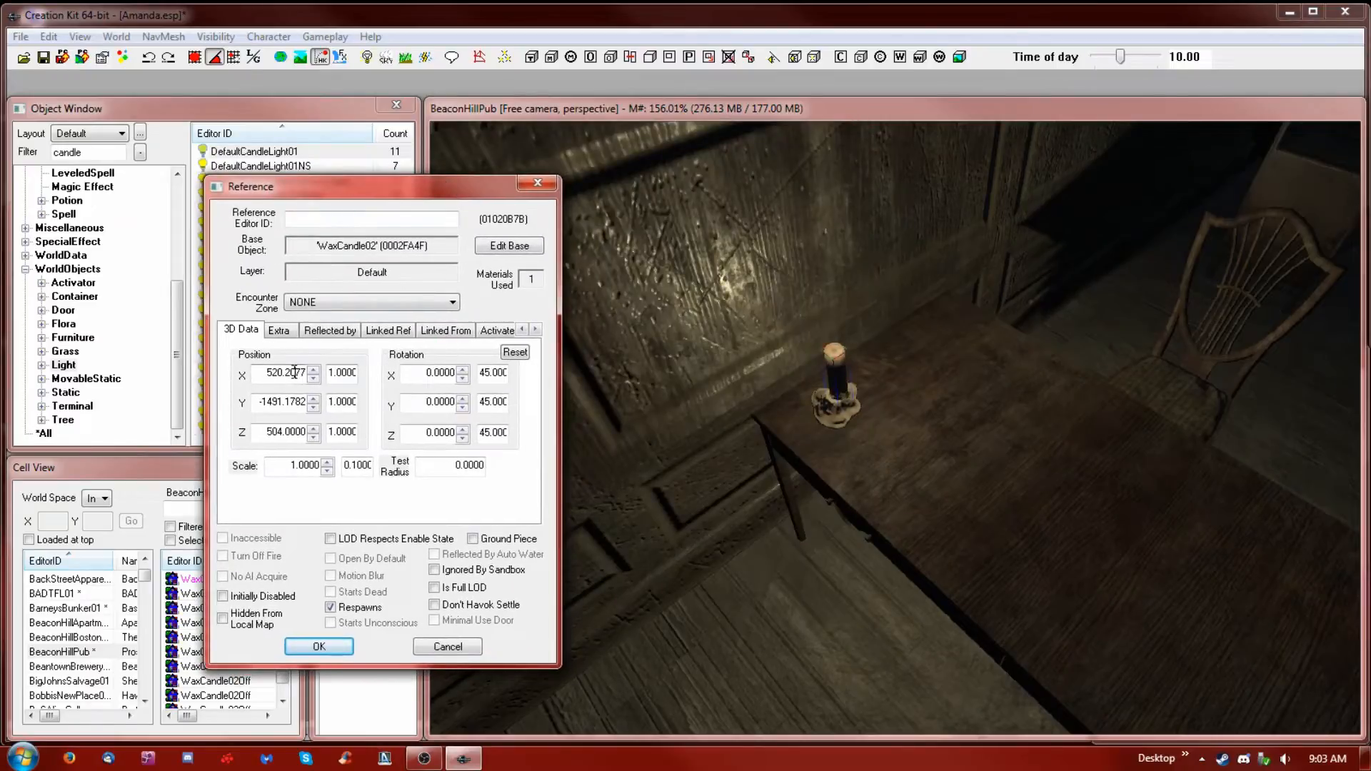
left_click(345, 644)
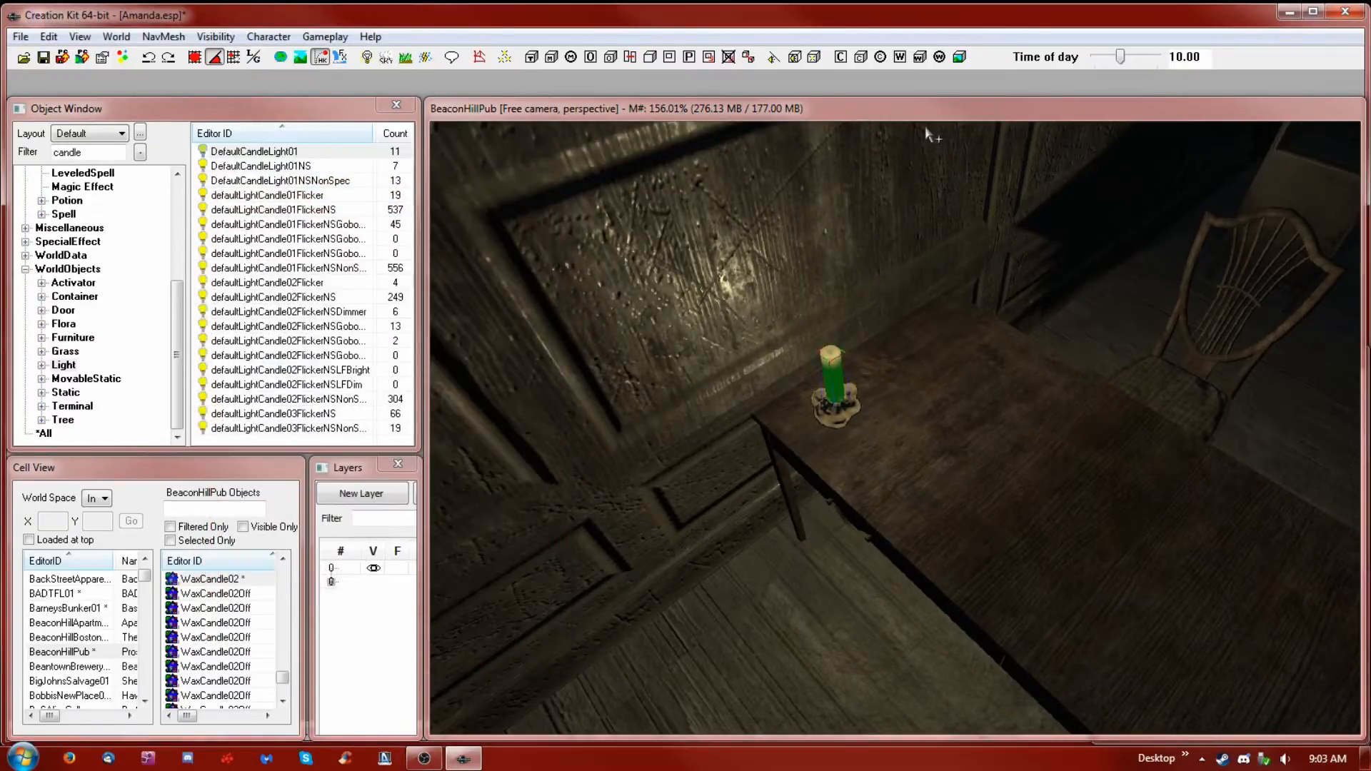
Show the markers and raise the DefaultCandleLight01 vertically so it sits above the wax candle on the table
middle_click_drag(945, 147, 1001, 301, "shift")
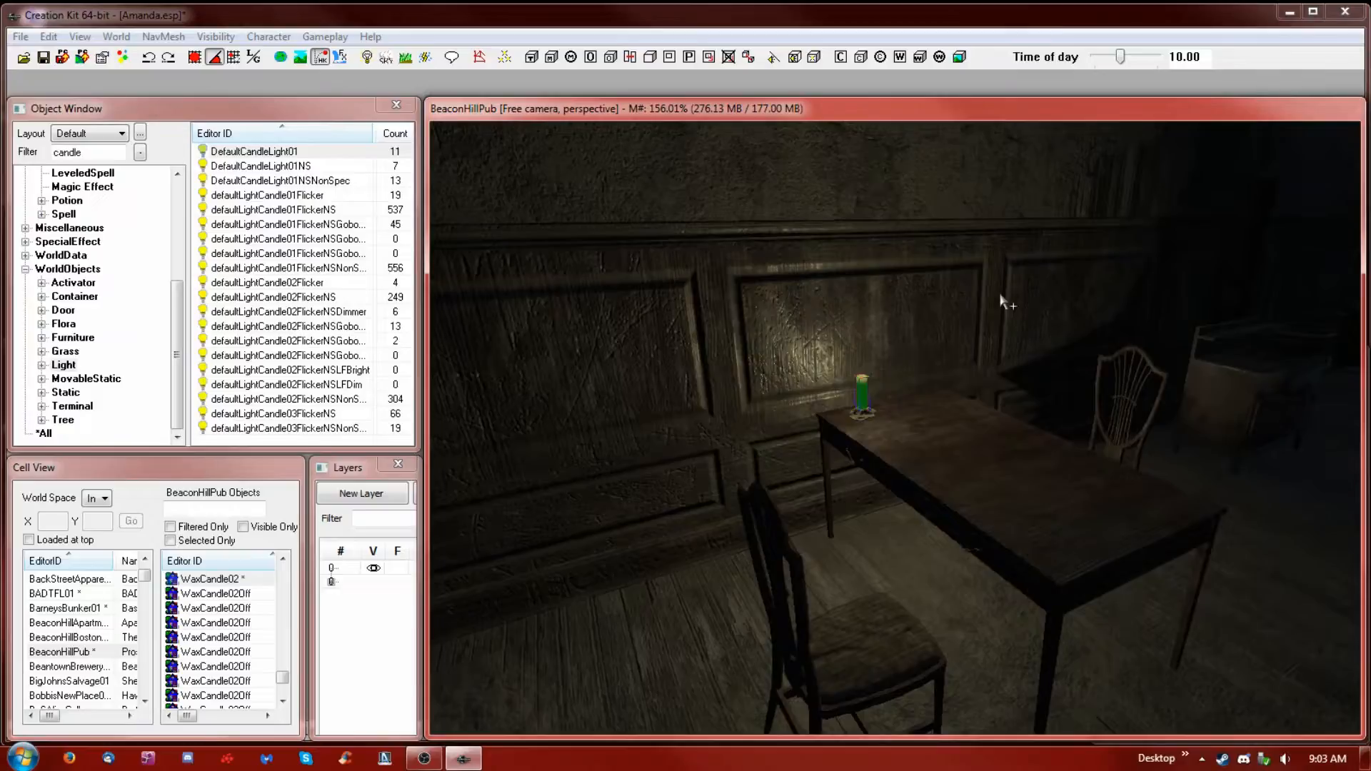
key("m")
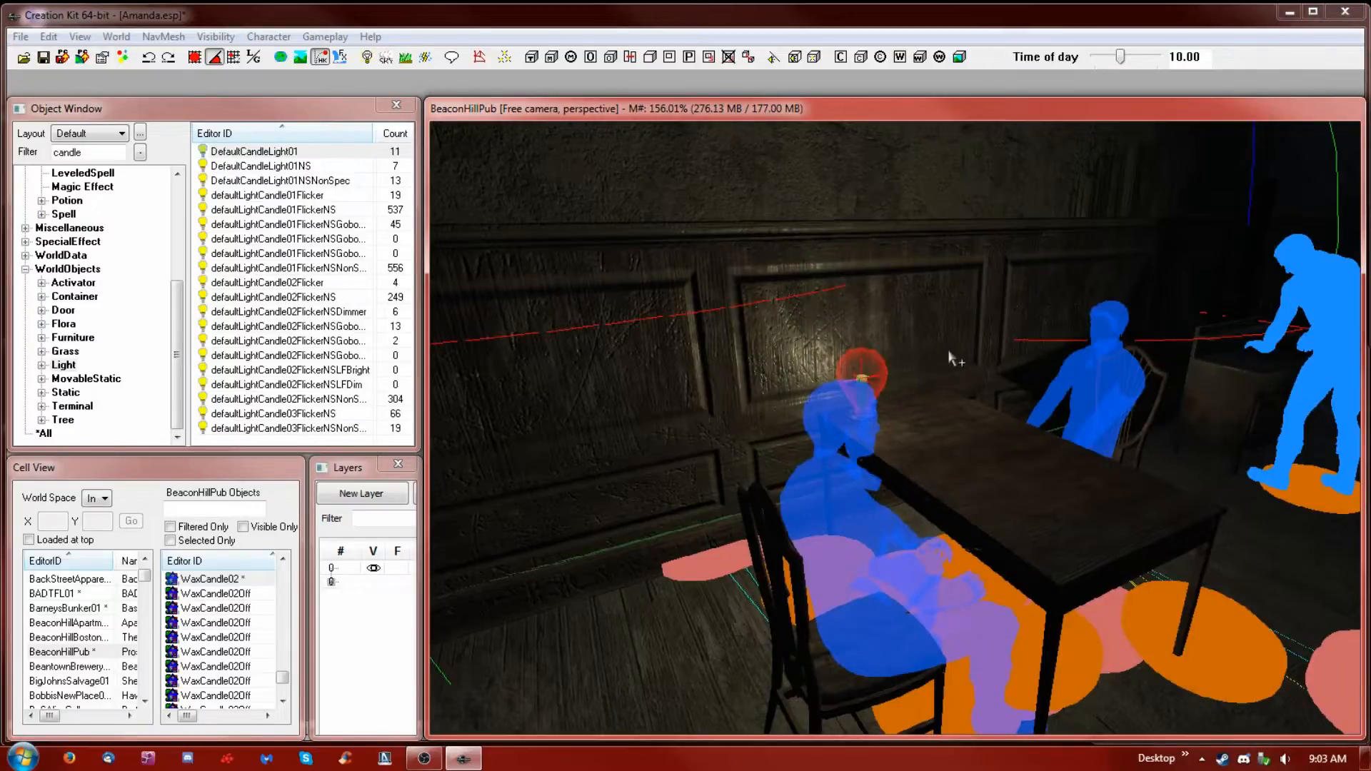
middle_click_drag(944, 382, 897, 398, "shift")
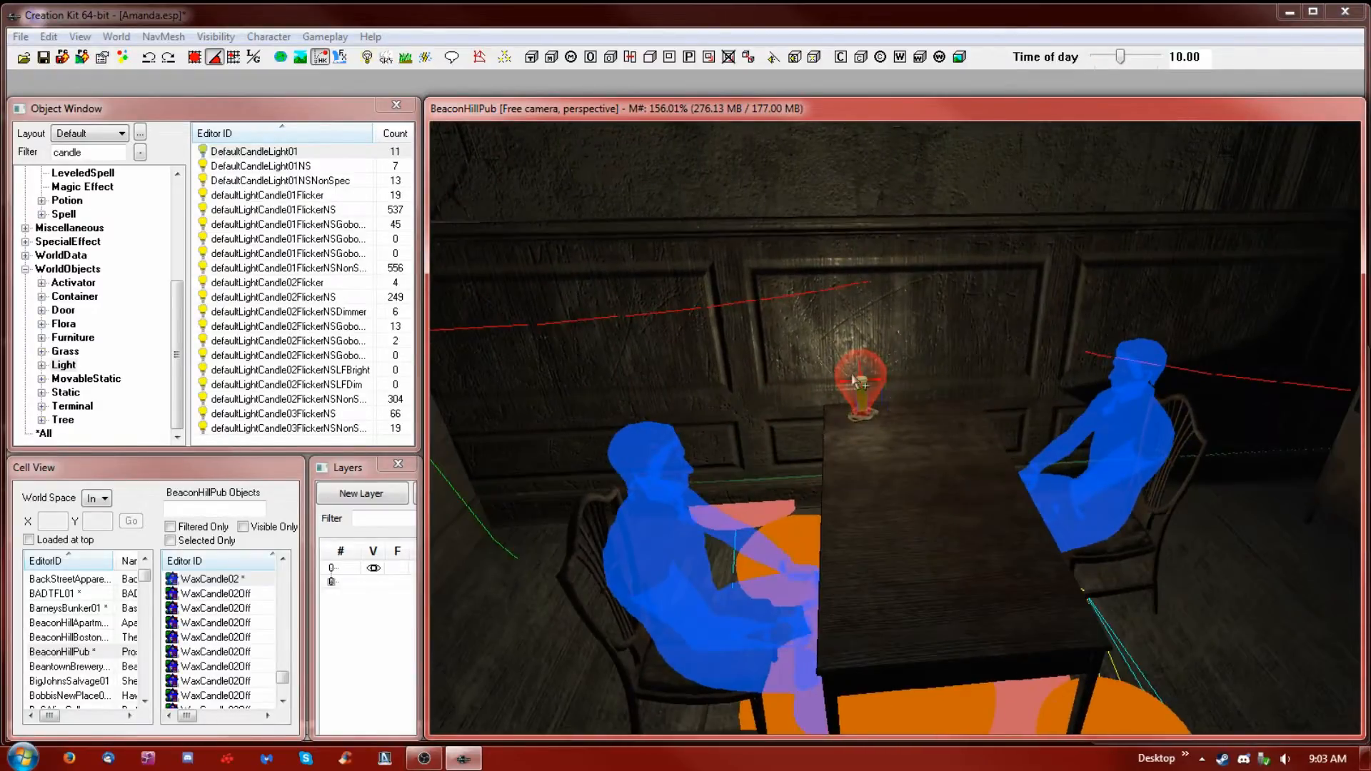
left_click(859, 383)
key("z")
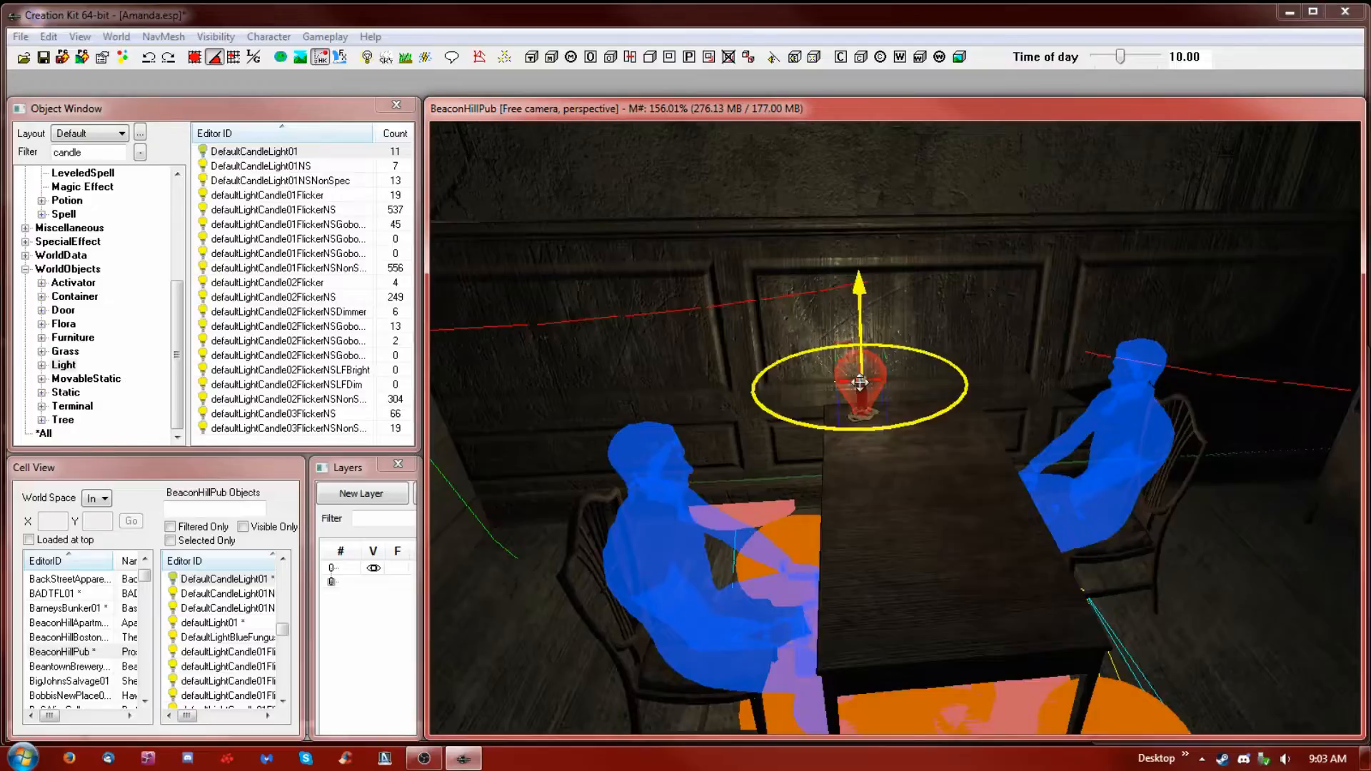
left_click_drag(859, 382, 859, 335)
Examine how the raised candle light falls on the table, wall and surrounding room, with markers shown and then hidden
mouse_move(859, 382)
middle_mouse_down("shift")
mouse_move(957, 419)
mouse_move(847, 404)
mouse_move(859, 371)
middle_mouse_up("shift")
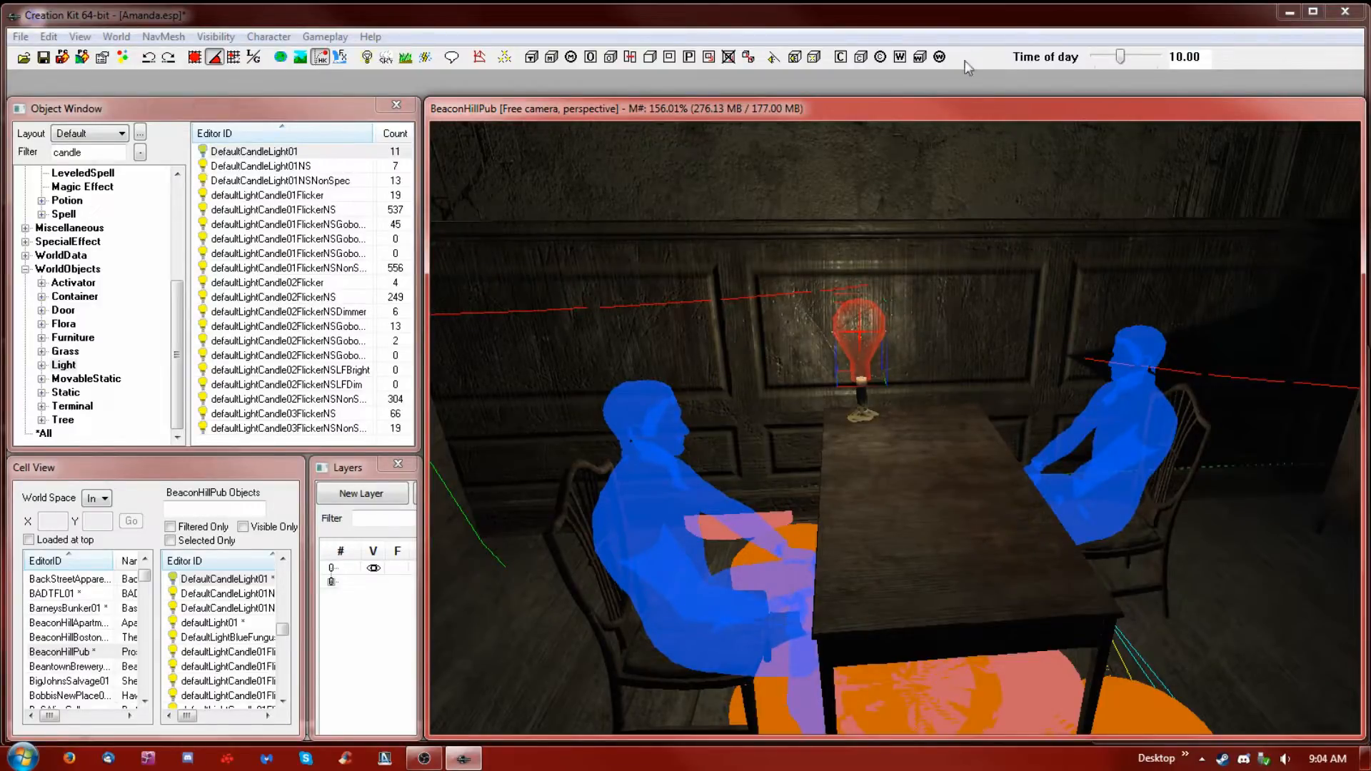
mouse_move(1004, 260)
middle_mouse_down("shift")
mouse_move(1142, 294)
mouse_move(983, 288)
mouse_move(1010, 275)
middle_mouse_up("shift")
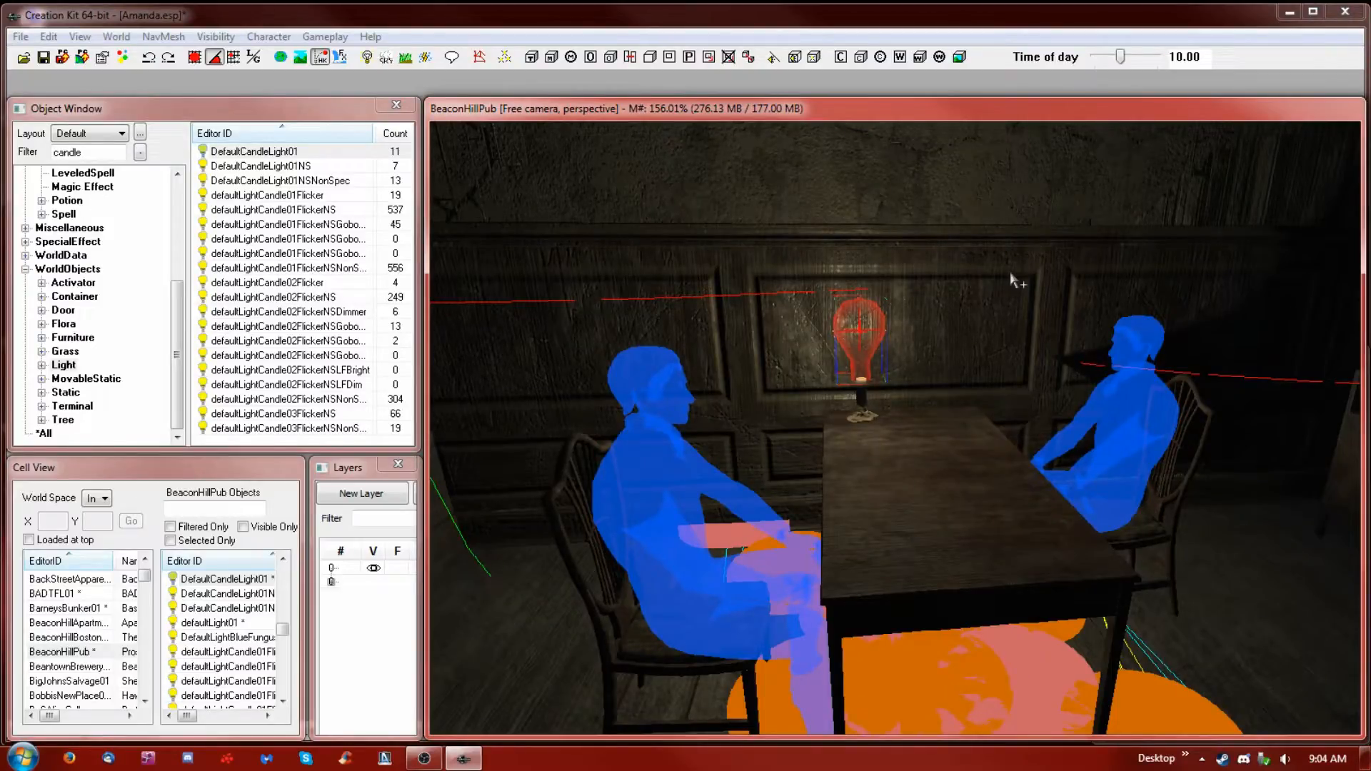
middle_click_drag(994, 126, 1083, 144, "shift")
middle_click_drag(1094, 143, 988, 133, "shift")
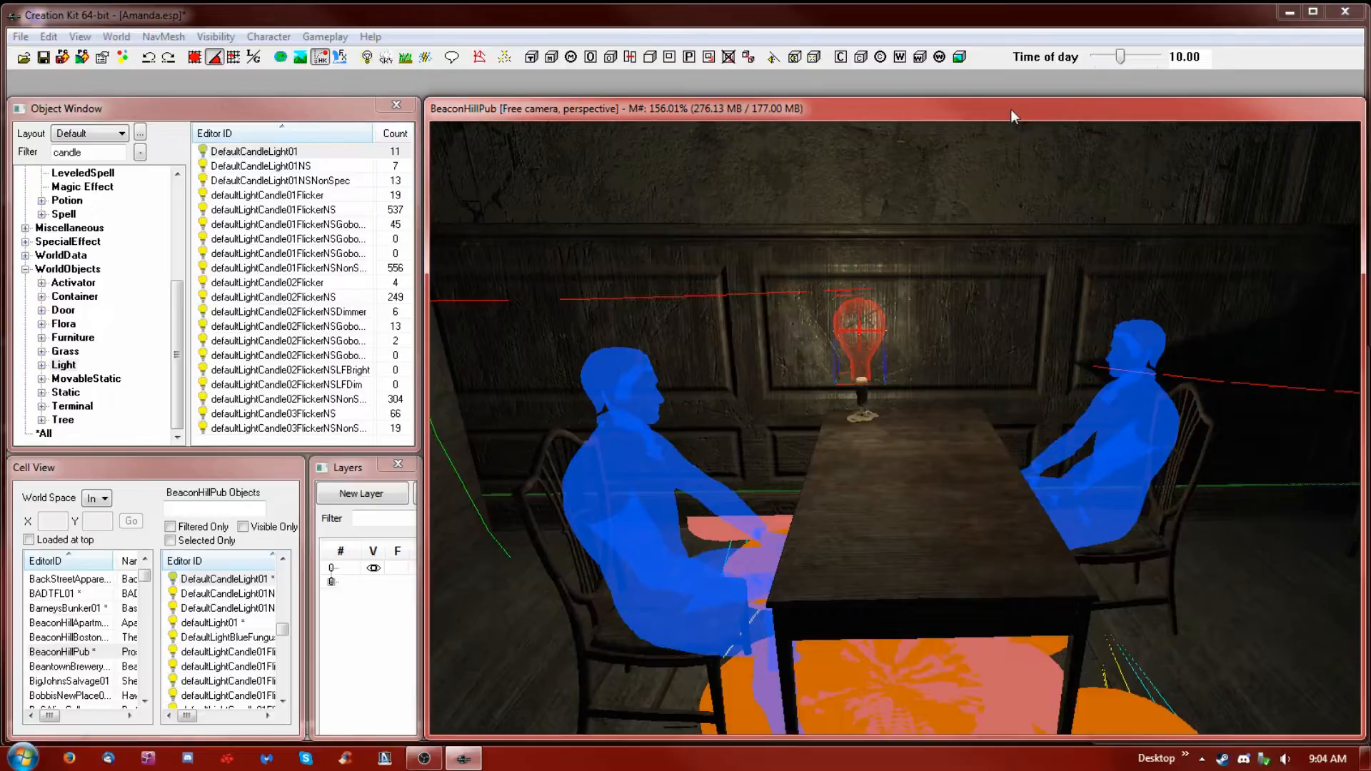
middle_click_drag(935, 173, 995, 247, "shift")
scroll(927, 187, "down", 5)
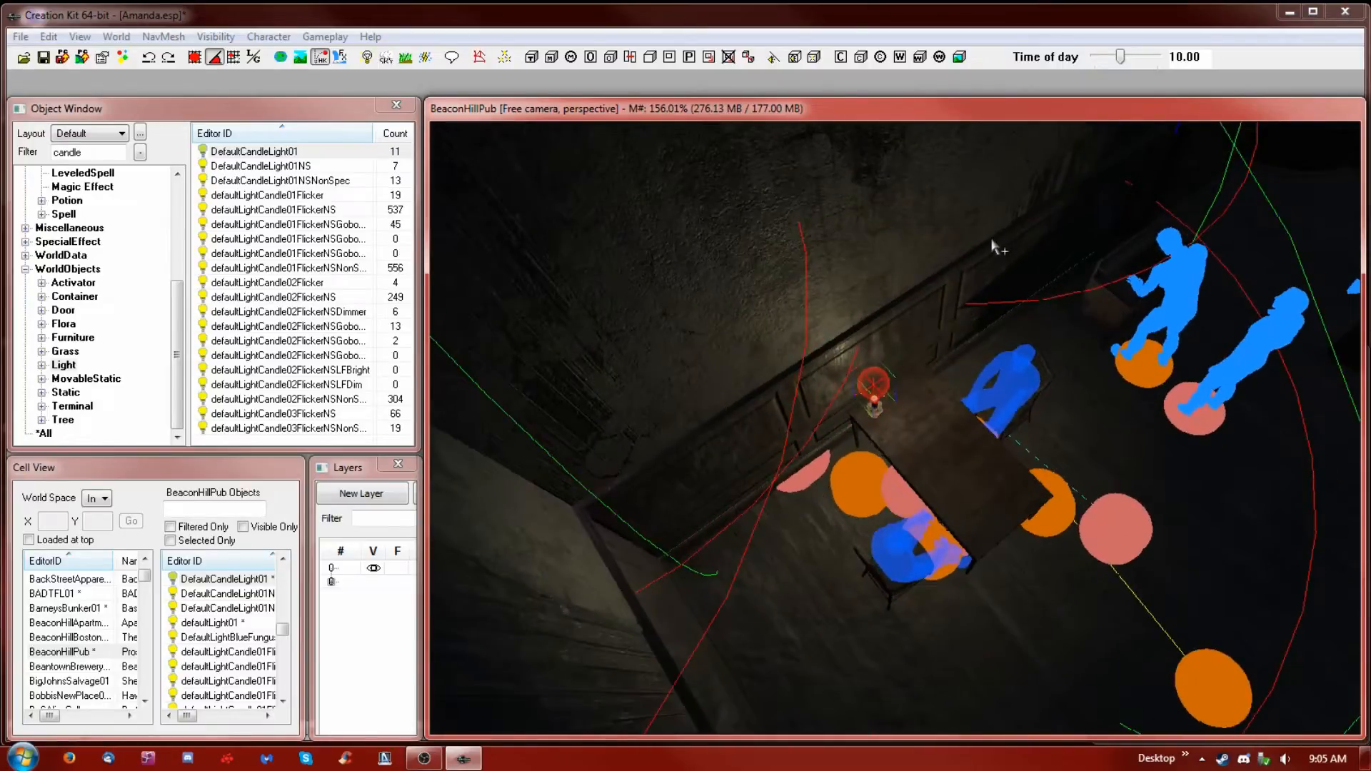
key("m")
middle_click_drag(1126, 253, 1125, 404, "shift")
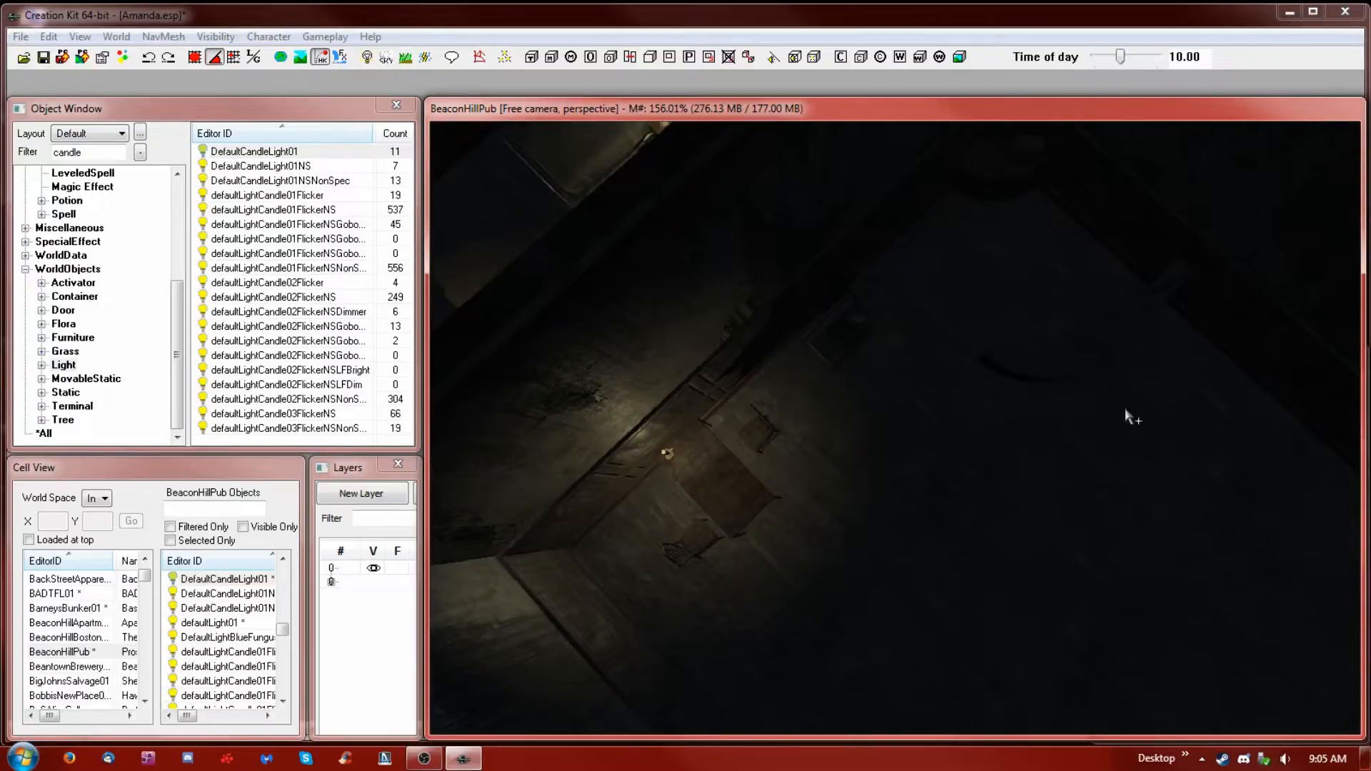
Switch the viewport to full-bright display at the curved bar counter and list the Static objects matching "candle"
key("a")
scroll(1110, 401, "down", 10)
scroll(1017, 446, "up", 8)
scroll(1118, 500, "down", 4)
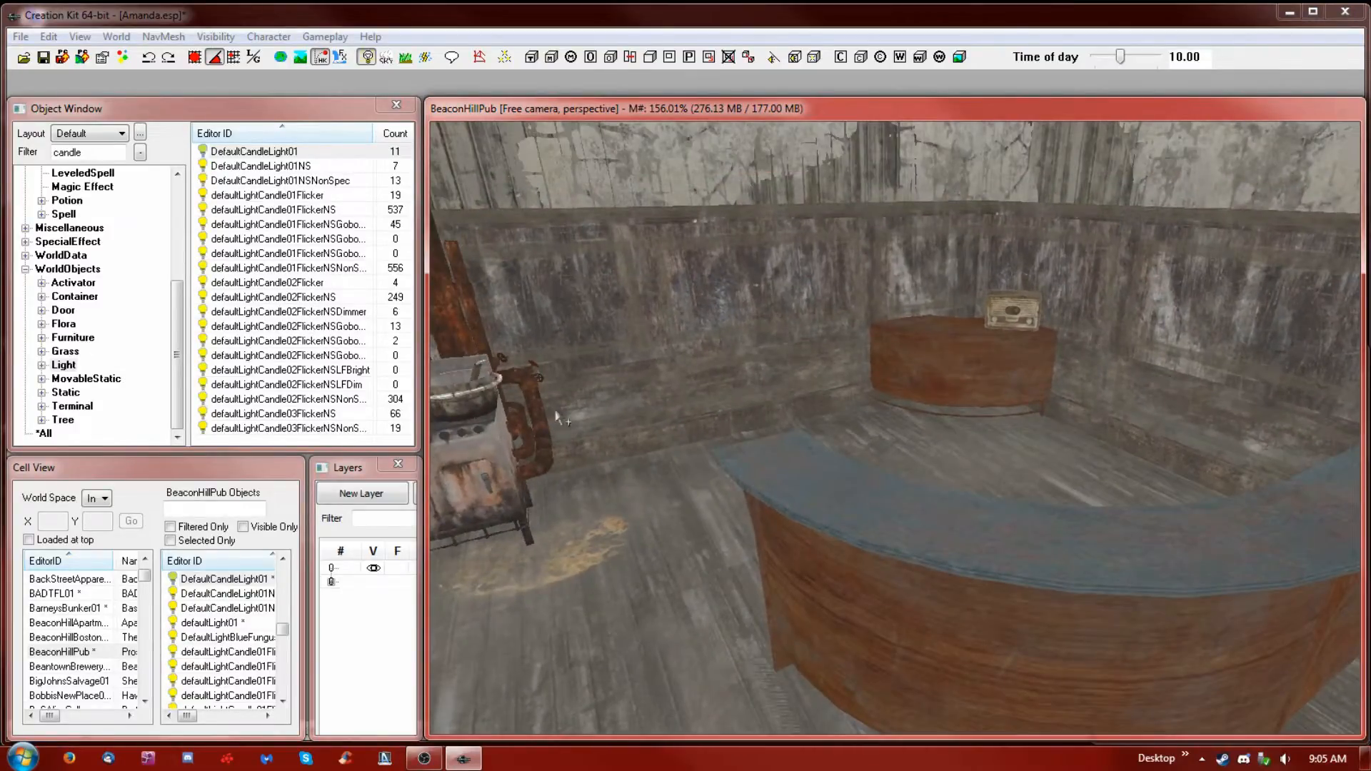
left_click(67, 393)
left_click_drag(272, 356, 514, 479)
left_click_drag(1040, 575, 1060, 499)
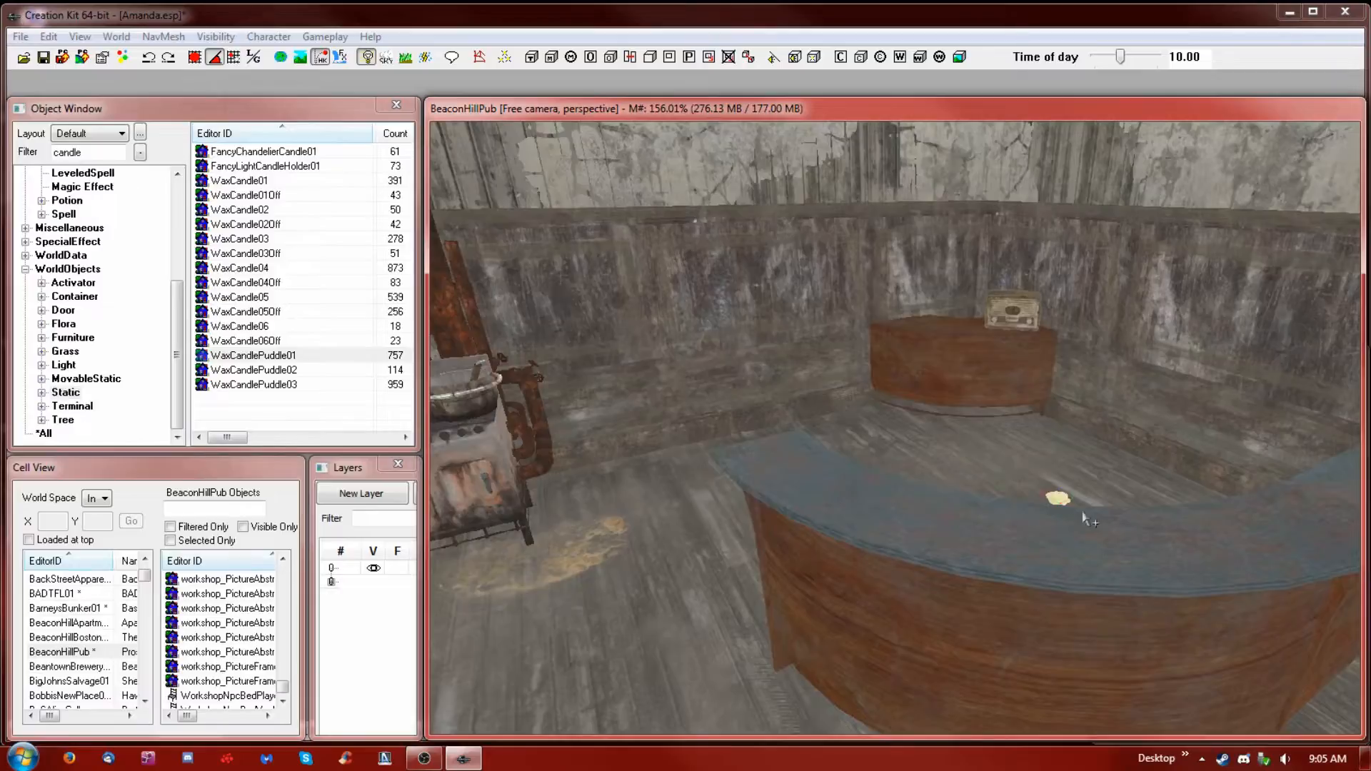
middle_click_drag(1078, 521, 1123, 527, "shift")
key("Delete")
Place a WaxCandlePuddle01 on the curved bar counter, beside the whiskey bottle and shot glasses
middle_click_drag(1259, 580, 1113, 601, "shift")
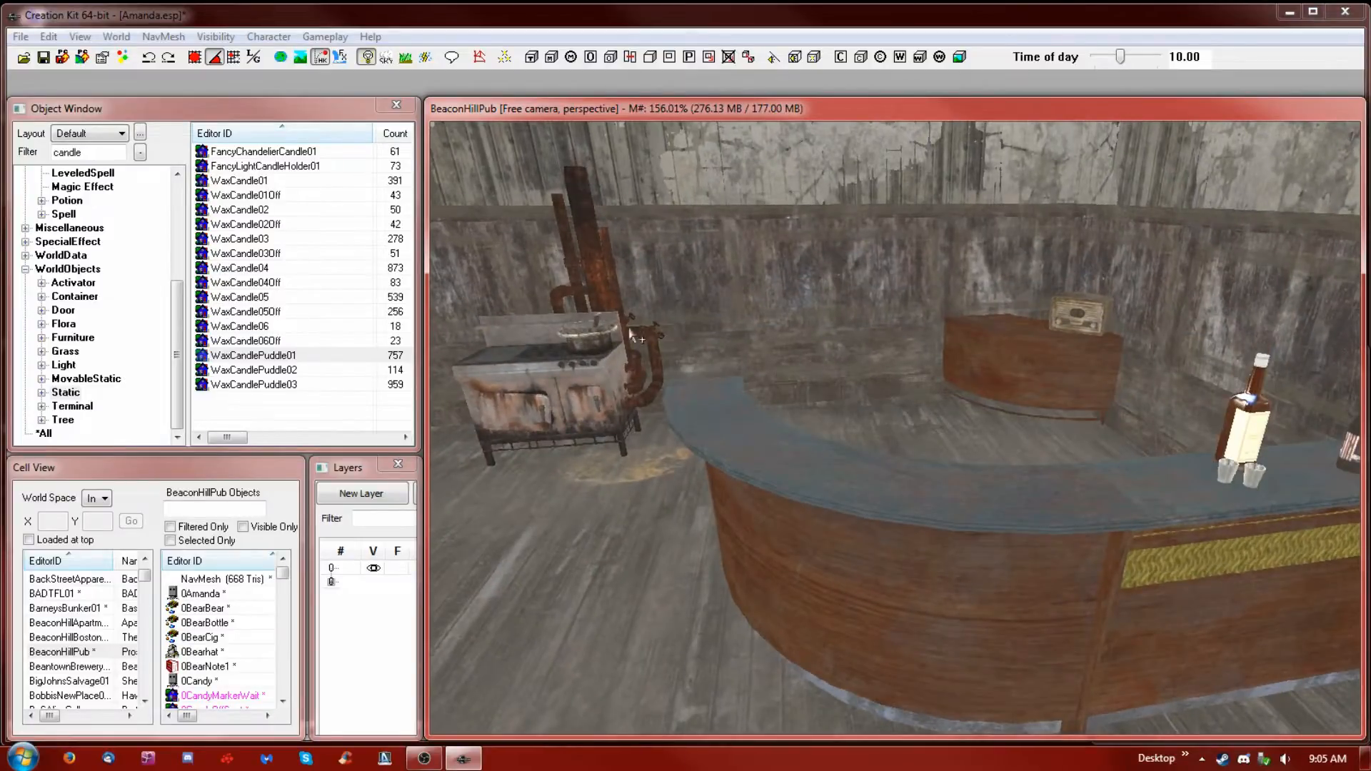
left_click_drag(245, 367, 552, 456)
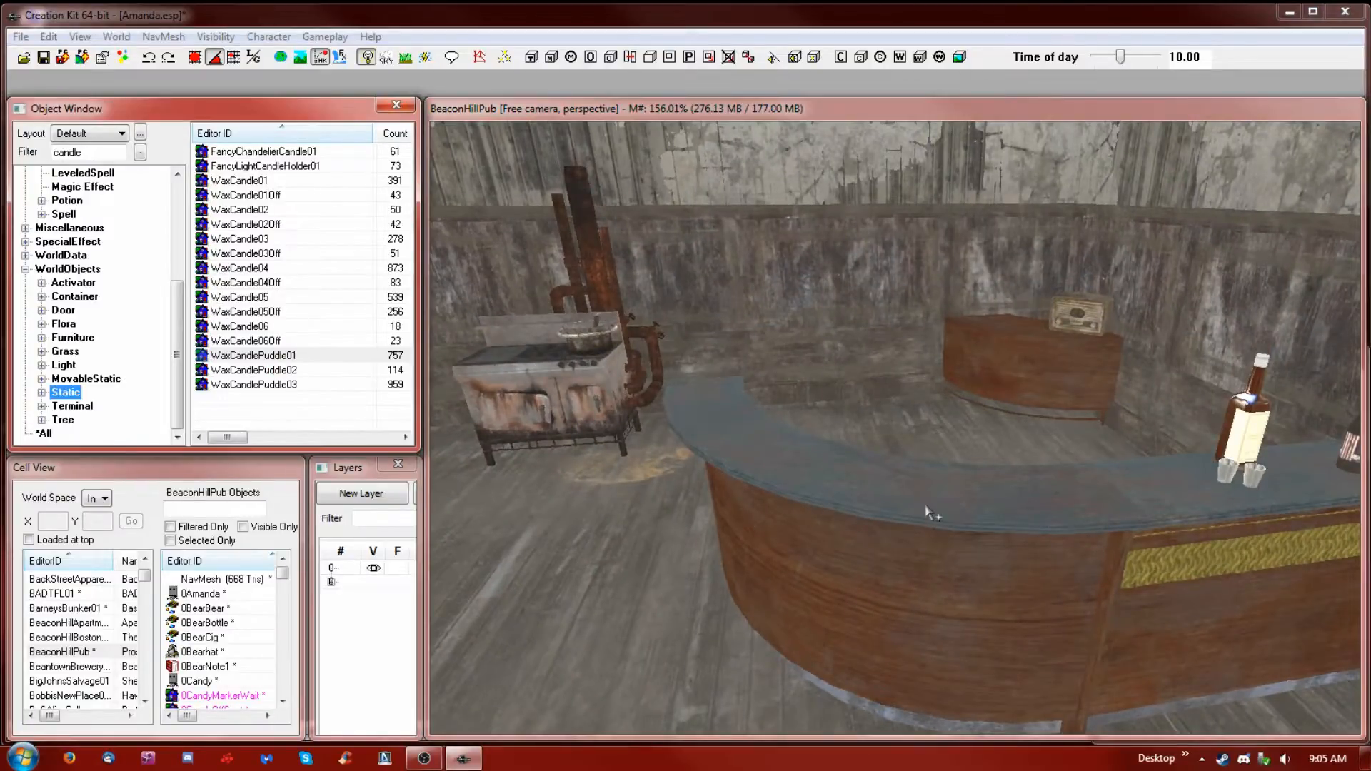
left_click_drag(931, 511, 930, 507)
mouse_move(942, 472)
middle_mouse_down("shift")
mouse_move(953, 478)
mouse_move(934, 482)
middle_mouse_up("shift")
left_click_drag(927, 490, 985, 520)
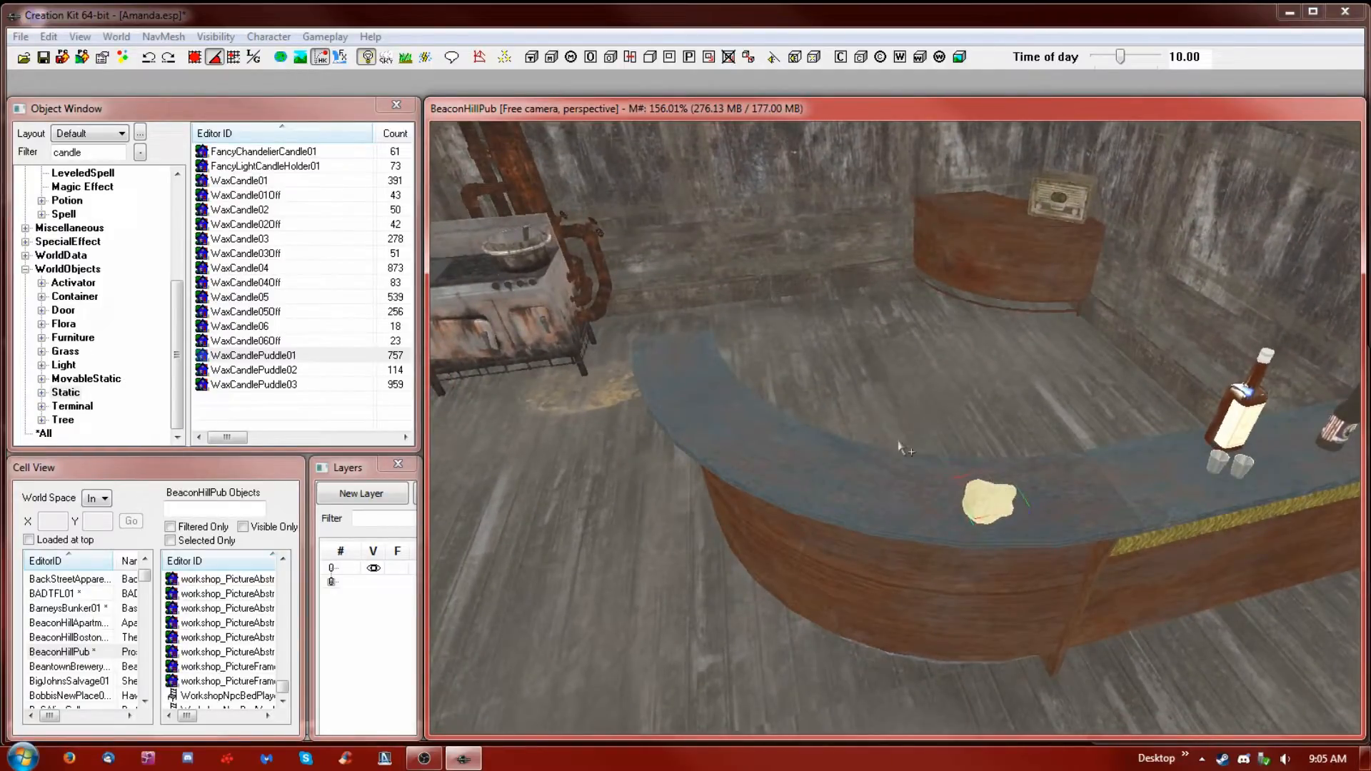
Add a WaxCandle05 to the bar counter and position it upright on the wax puddle
left_click(257, 240)
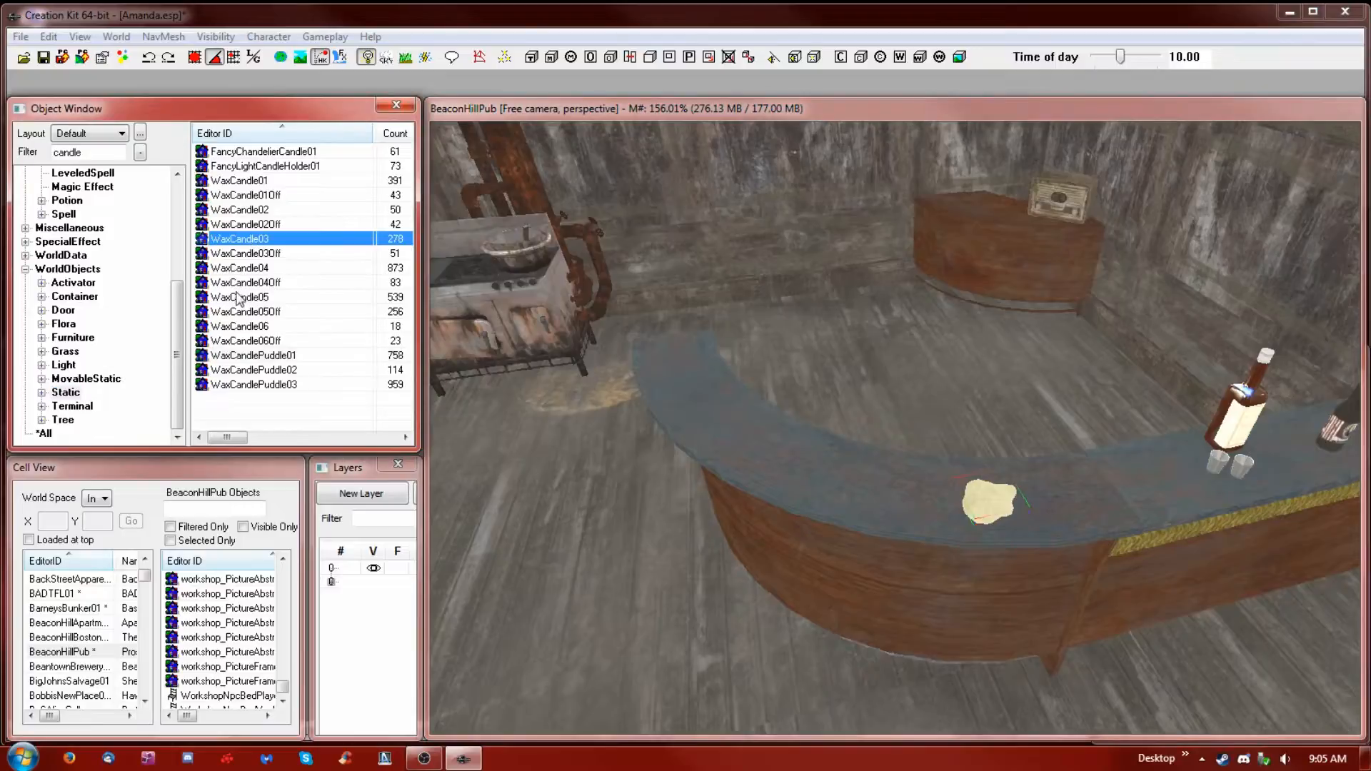
left_click(246, 270)
left_click(251, 298)
left_click_drag(249, 304, 730, 492)
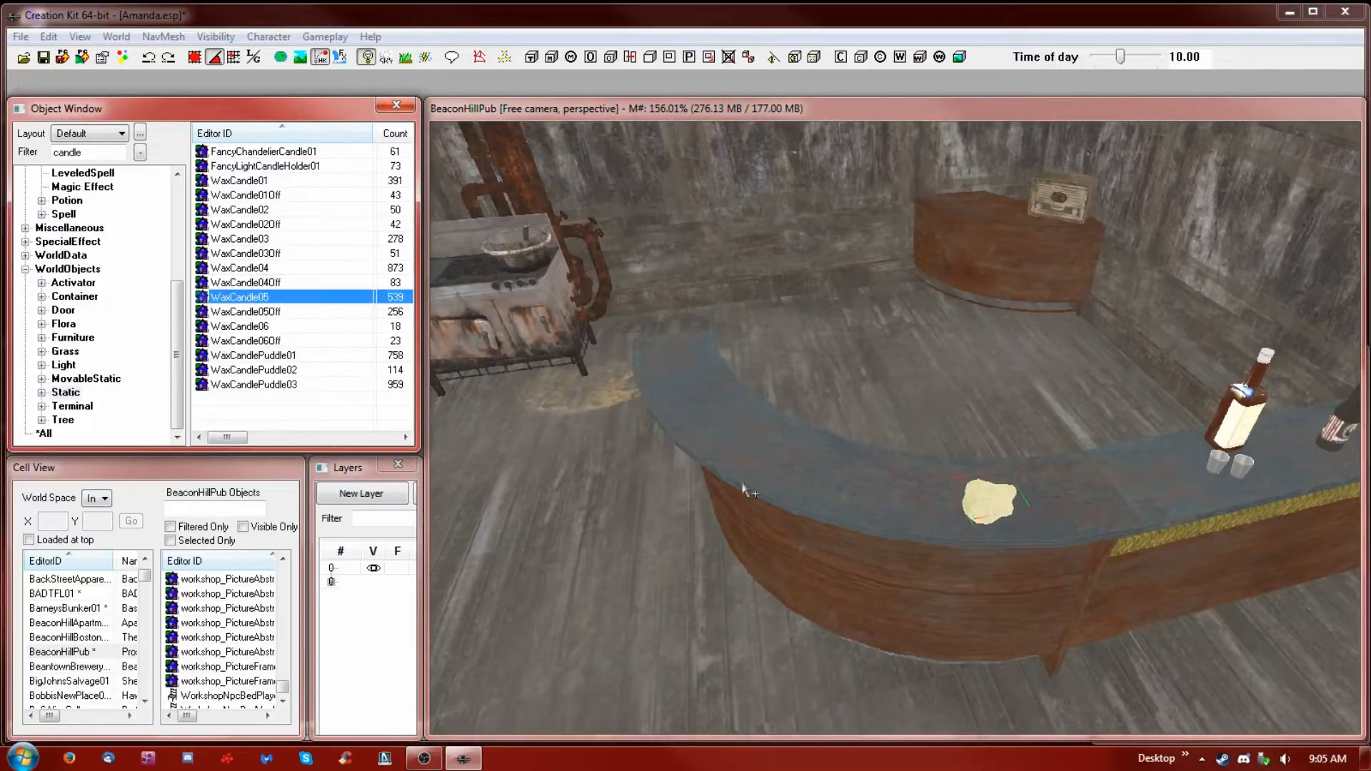
left_click_drag(918, 499, 922, 462)
mouse_move(920, 463)
middle_mouse_down("shift")
mouse_move(925, 434)
mouse_move(907, 474)
mouse_move(843, 486)
mouse_move(921, 473)
middle_mouse_up("shift")
left_click_drag(916, 482, 882, 425)
key("z")
key("z")
key("z")
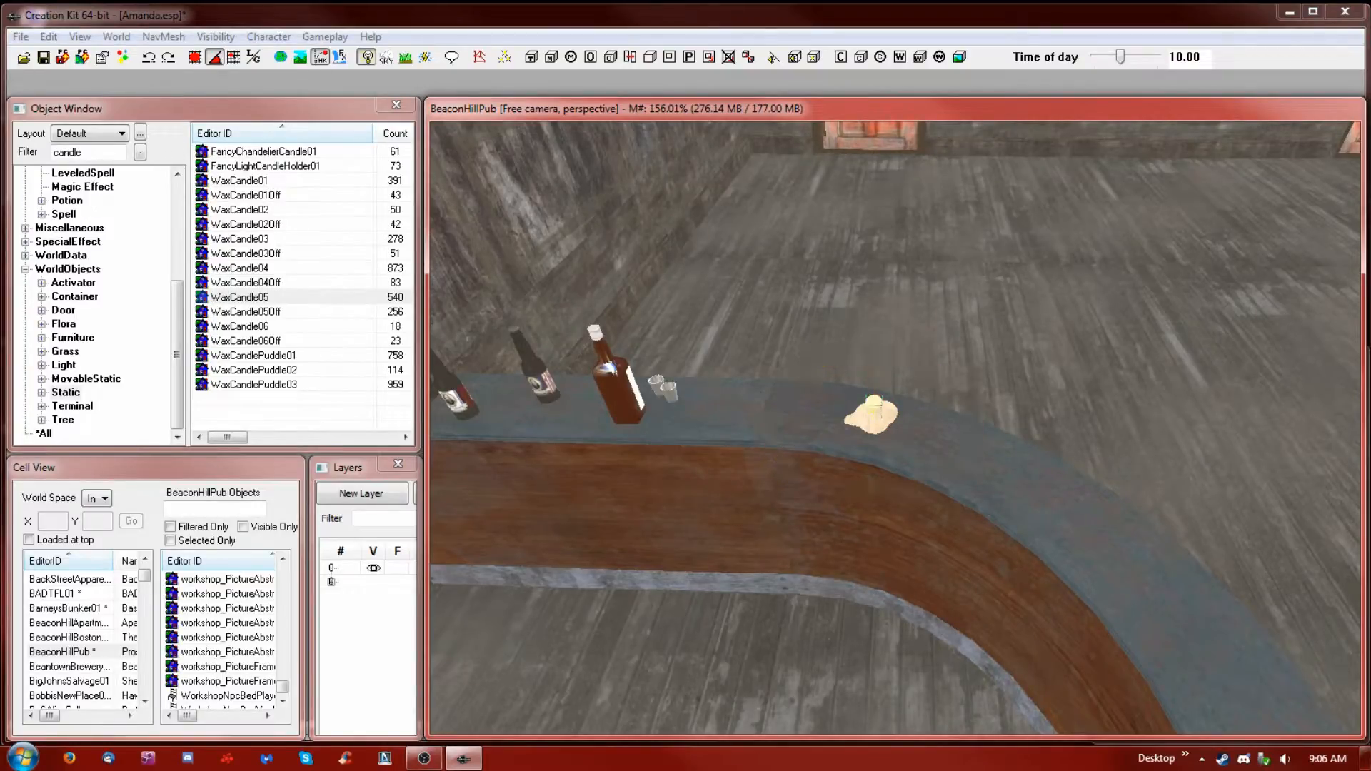
Place a defaultLightCandle01Flicker light from the Light objects near the bar candle, with the viewport showing the cell's own lighting
middle_click_drag(886, 408, 1153, 357, "shift")
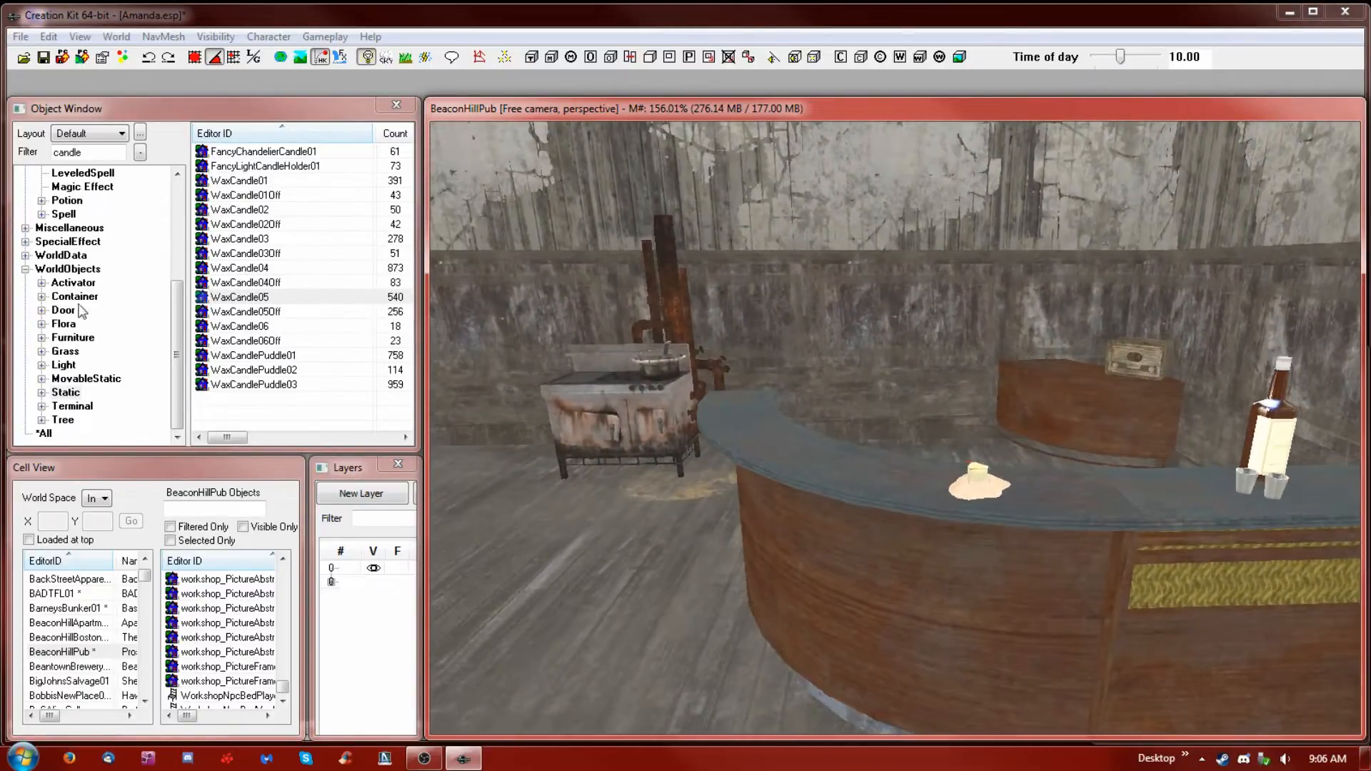
left_click(63, 365)
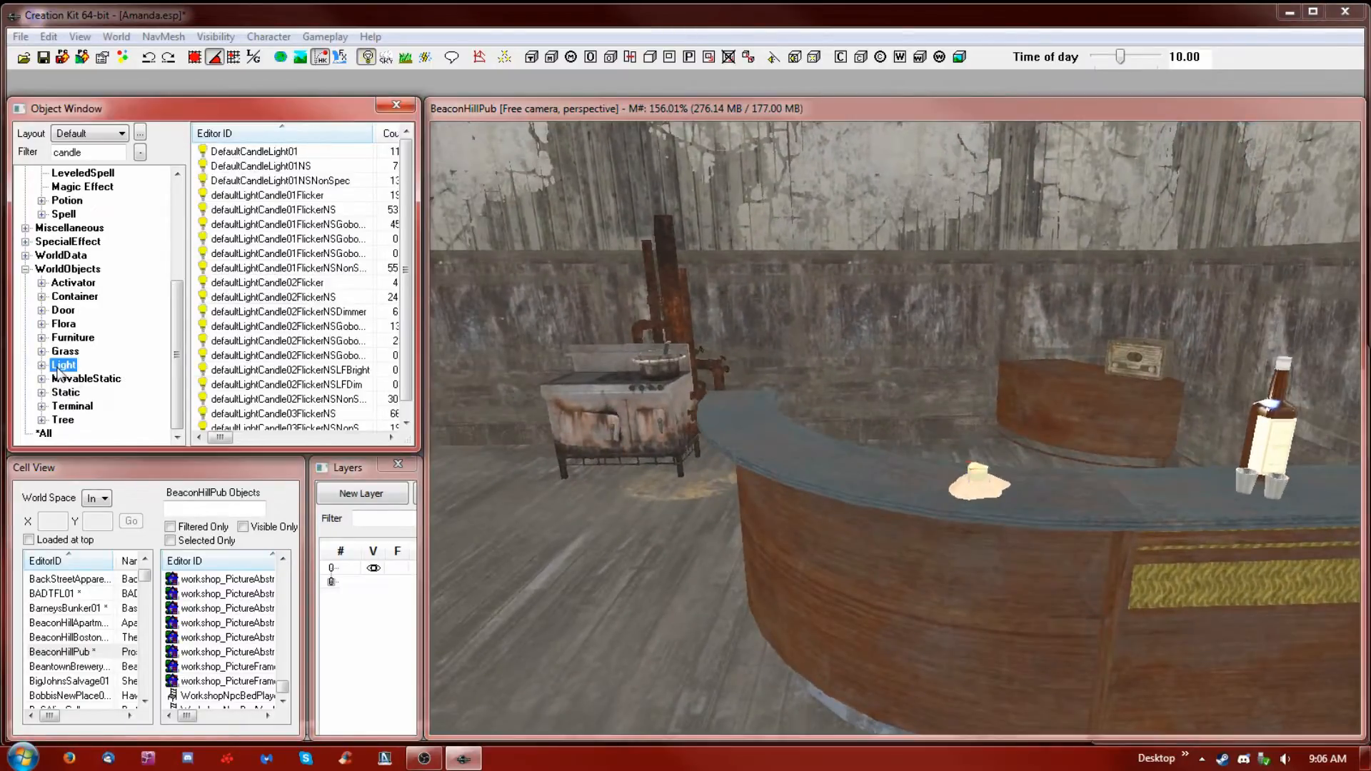
left_click(295, 197)
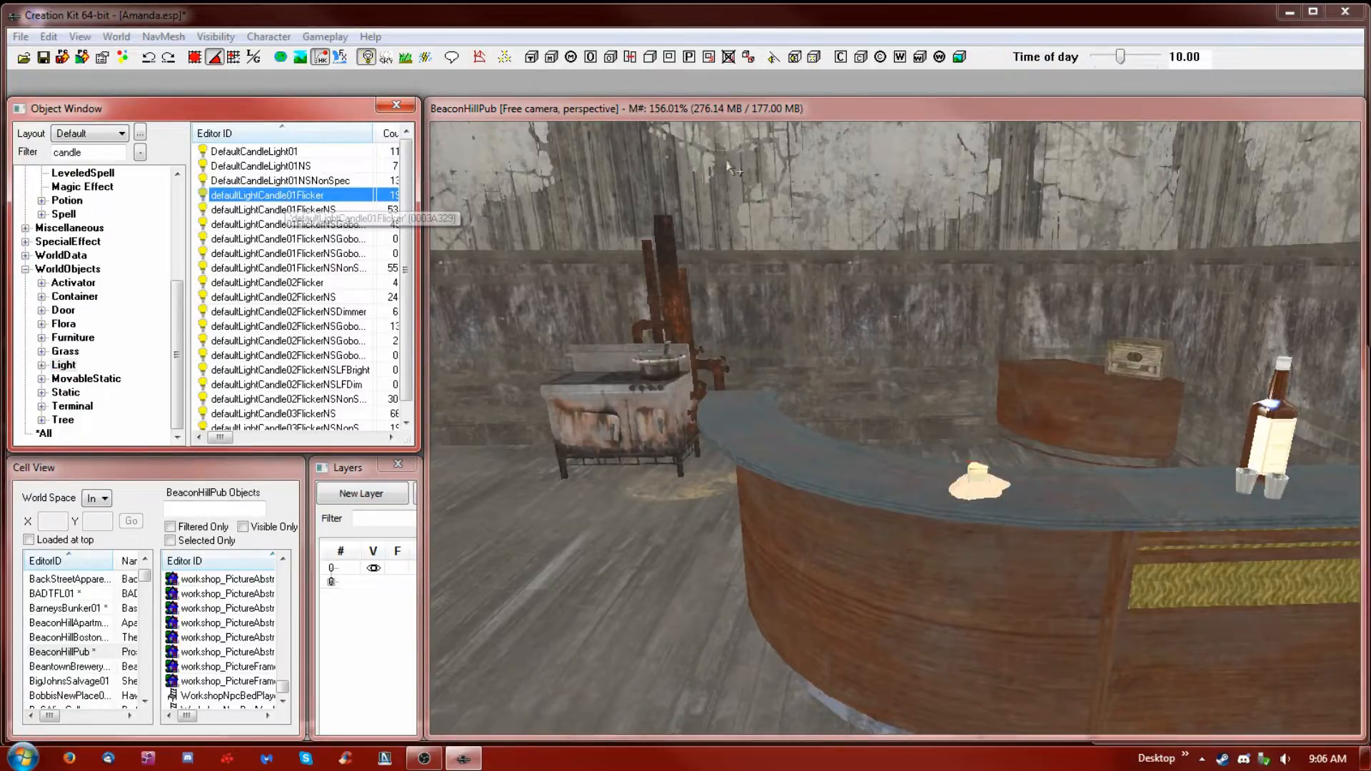
left_click(734, 134)
key("a")
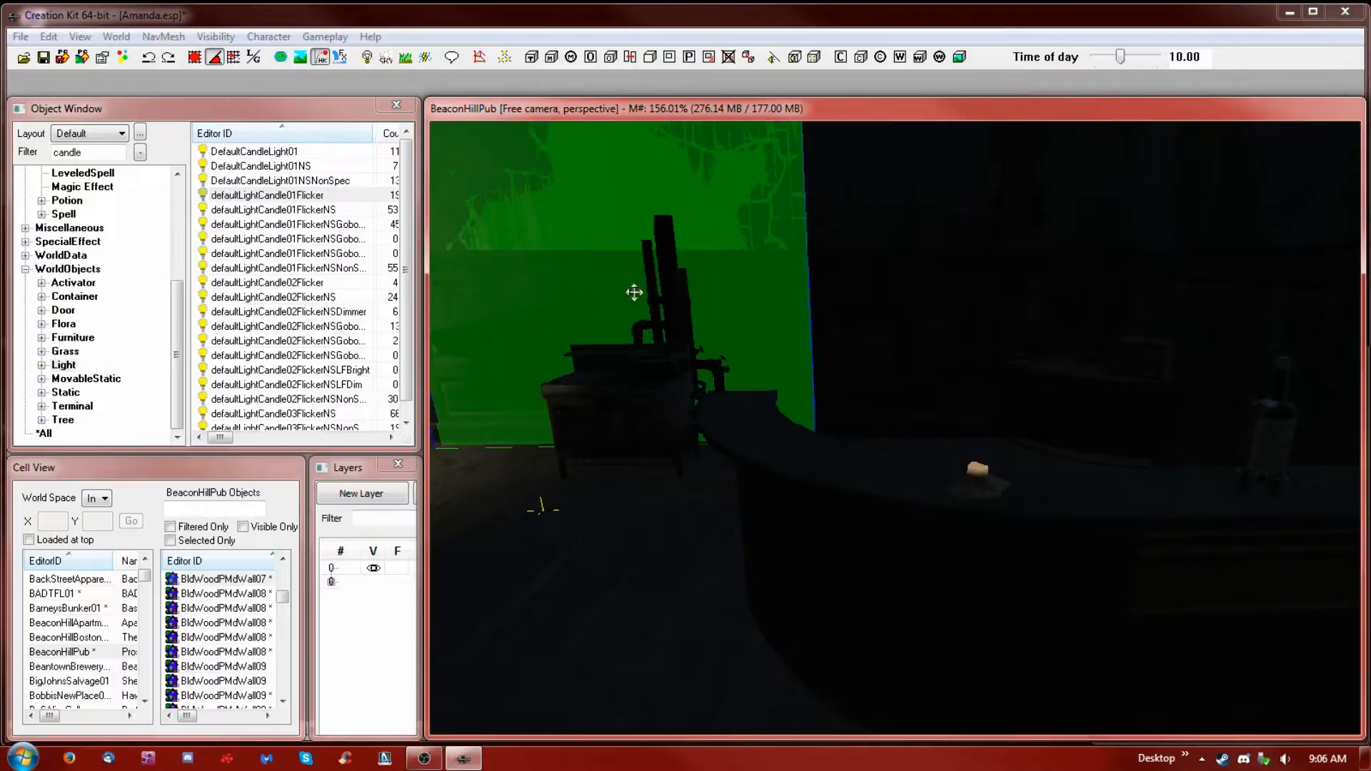
left_click_drag(201, 194, 891, 458)
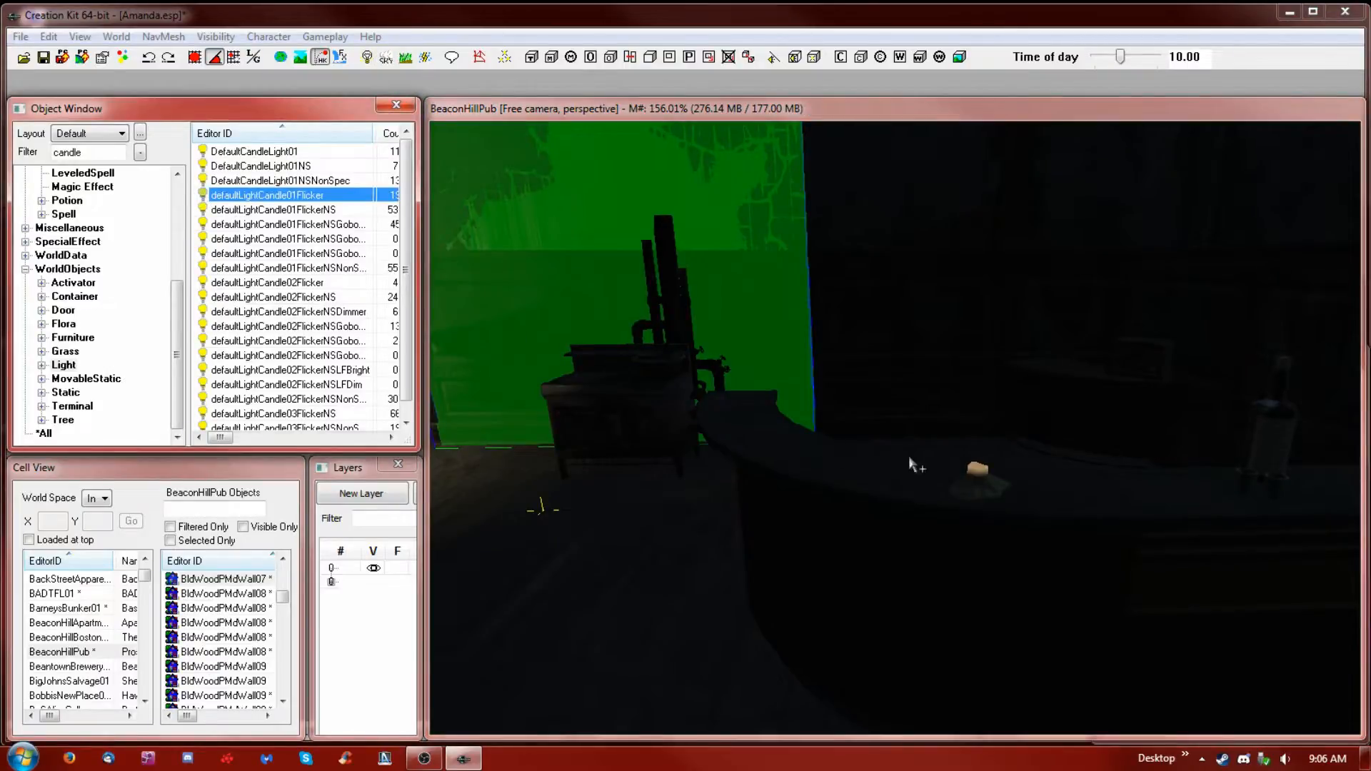
left_click_drag(976, 476, 977, 477)
Show the markers, find the new candle light on the floor near the corner counter and raise it well above the floor
middle_click_drag(981, 476, 1002, 541, "shift")
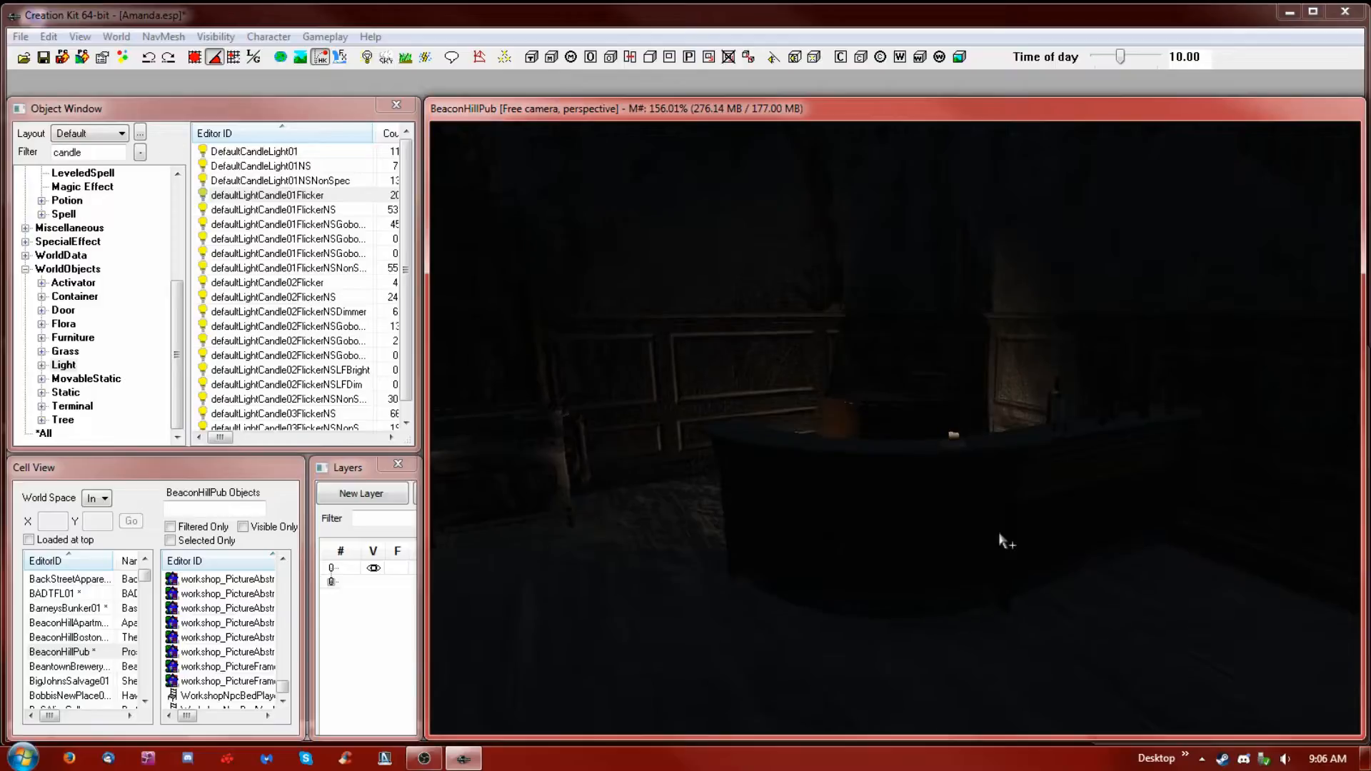
key("m")
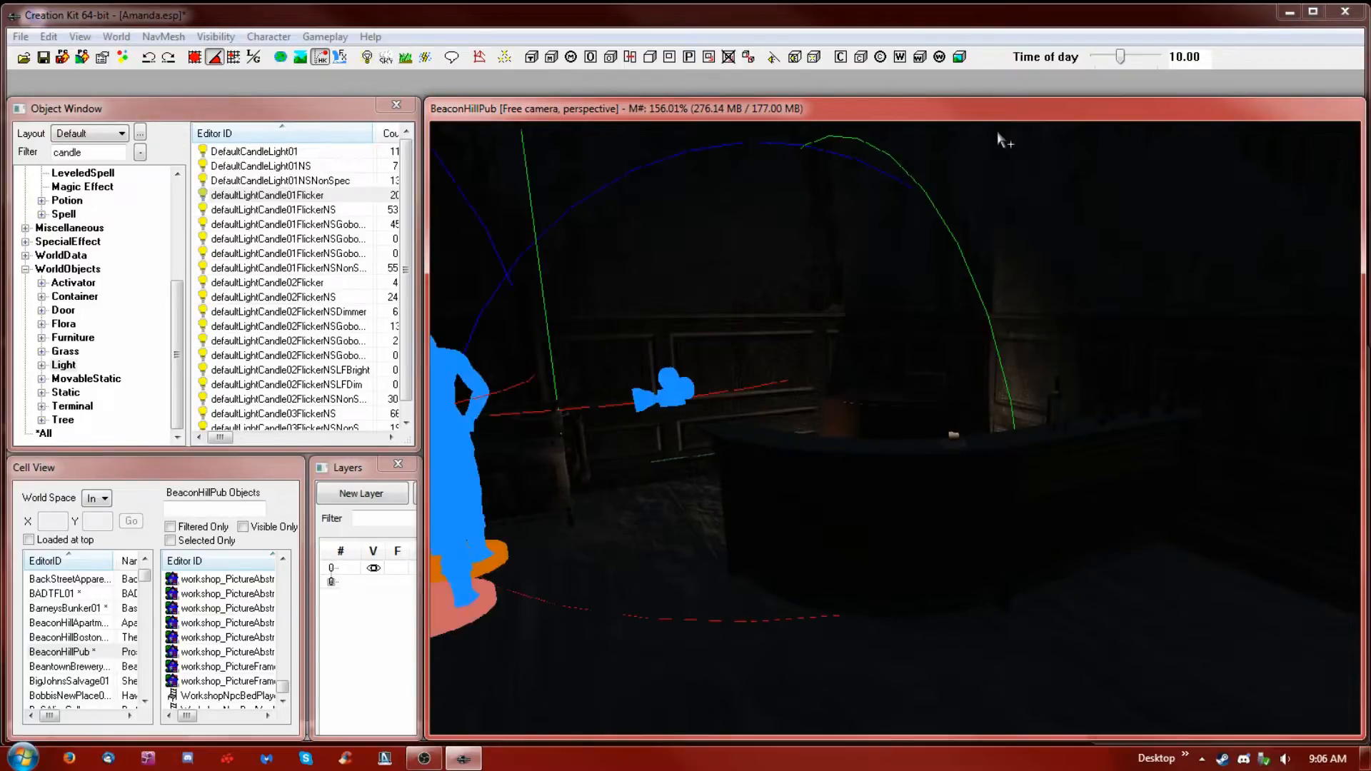
middle_click_drag(993, 386, 996, 428, "shift")
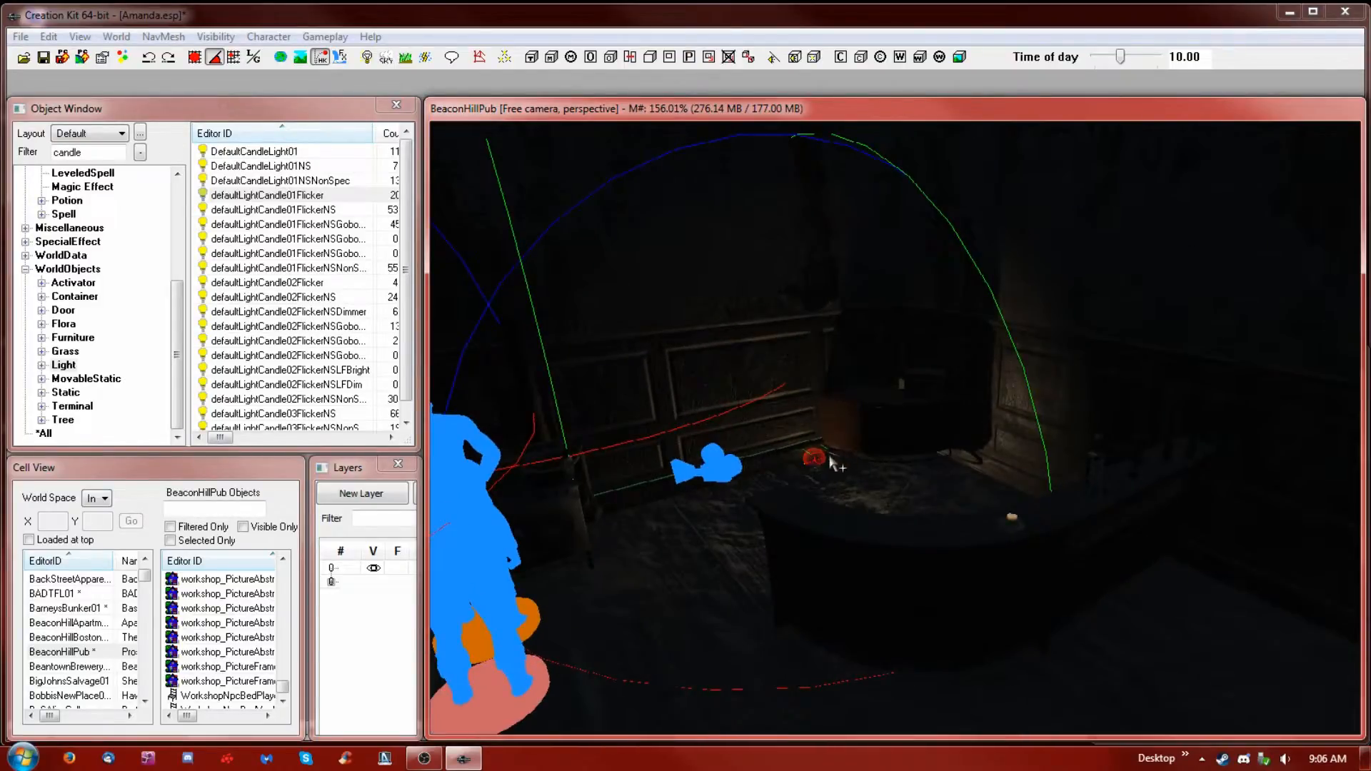
scroll(814, 463, "up", 4)
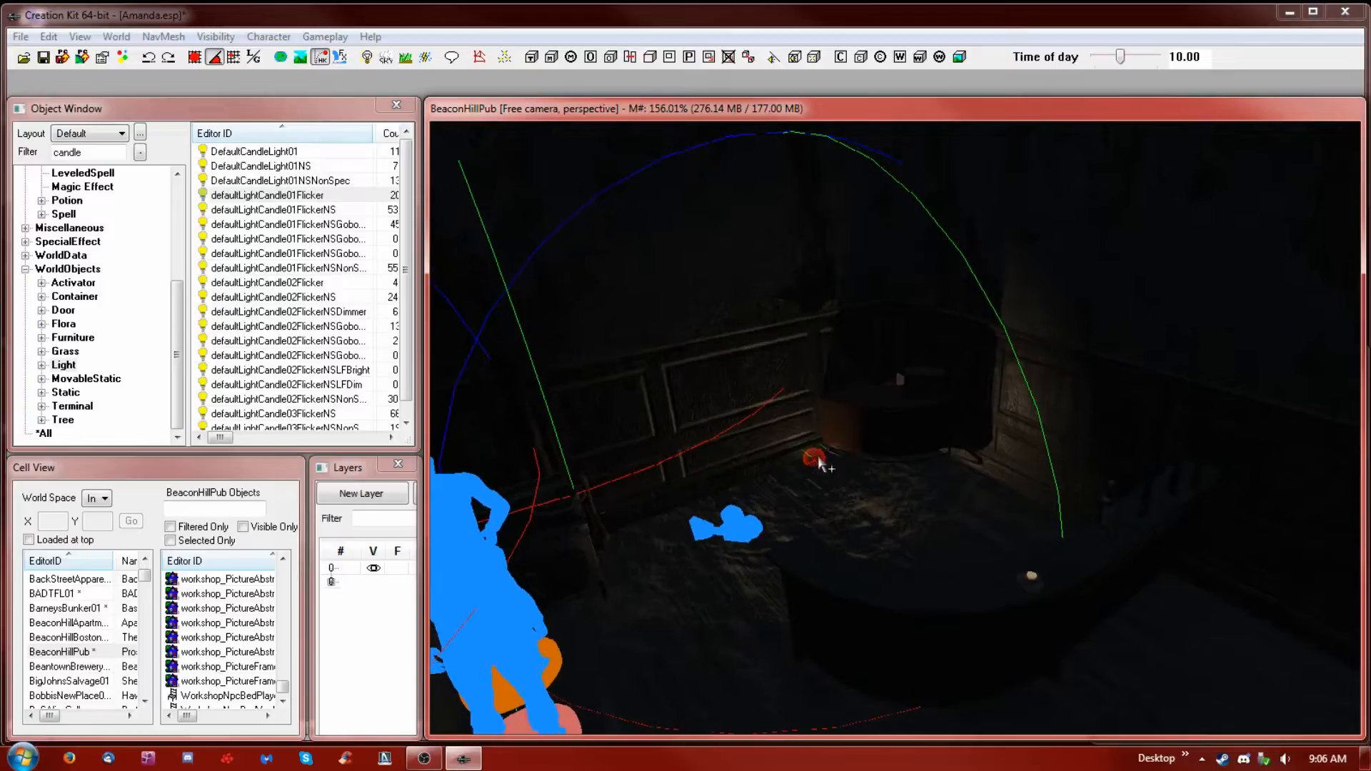
scroll(812, 464, "up", 5)
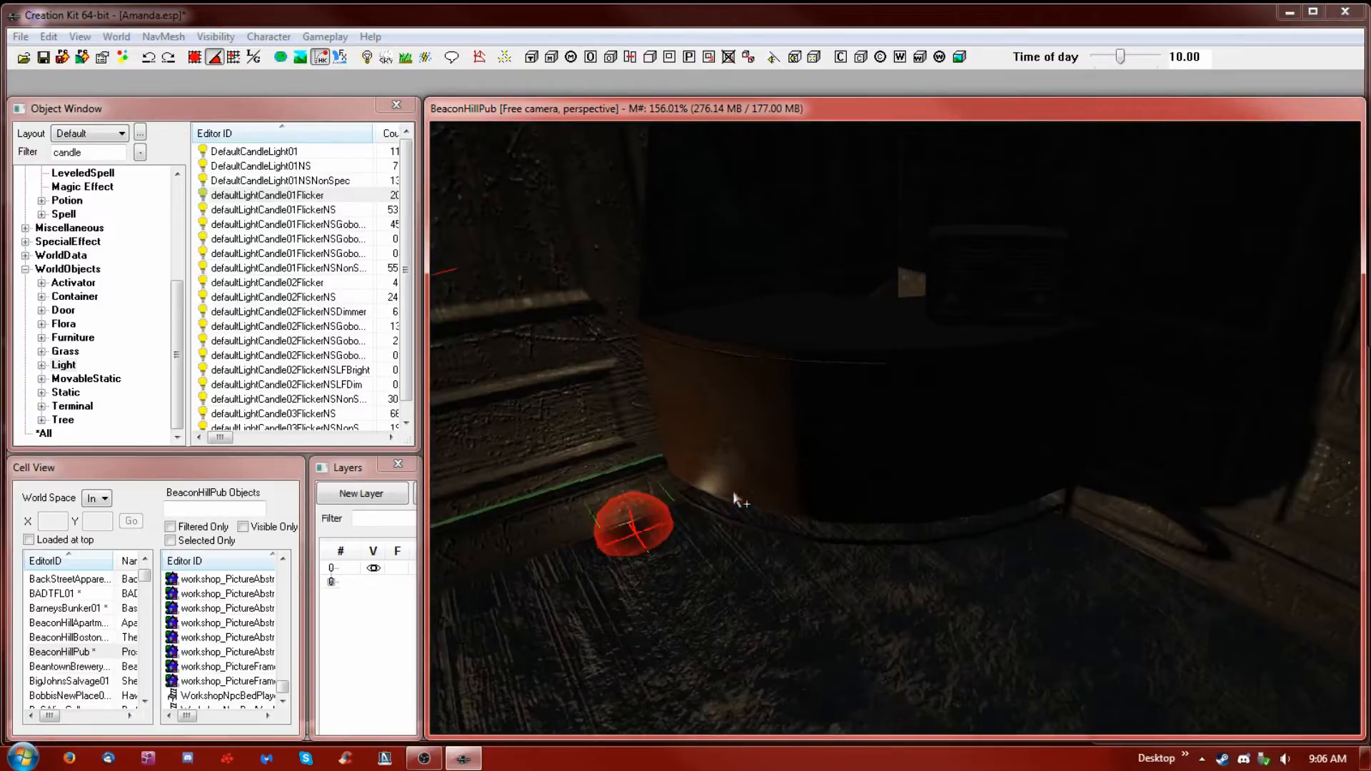
scroll(625, 530, "up", 3)
middle_click_drag(616, 521, 620, 509, "shift")
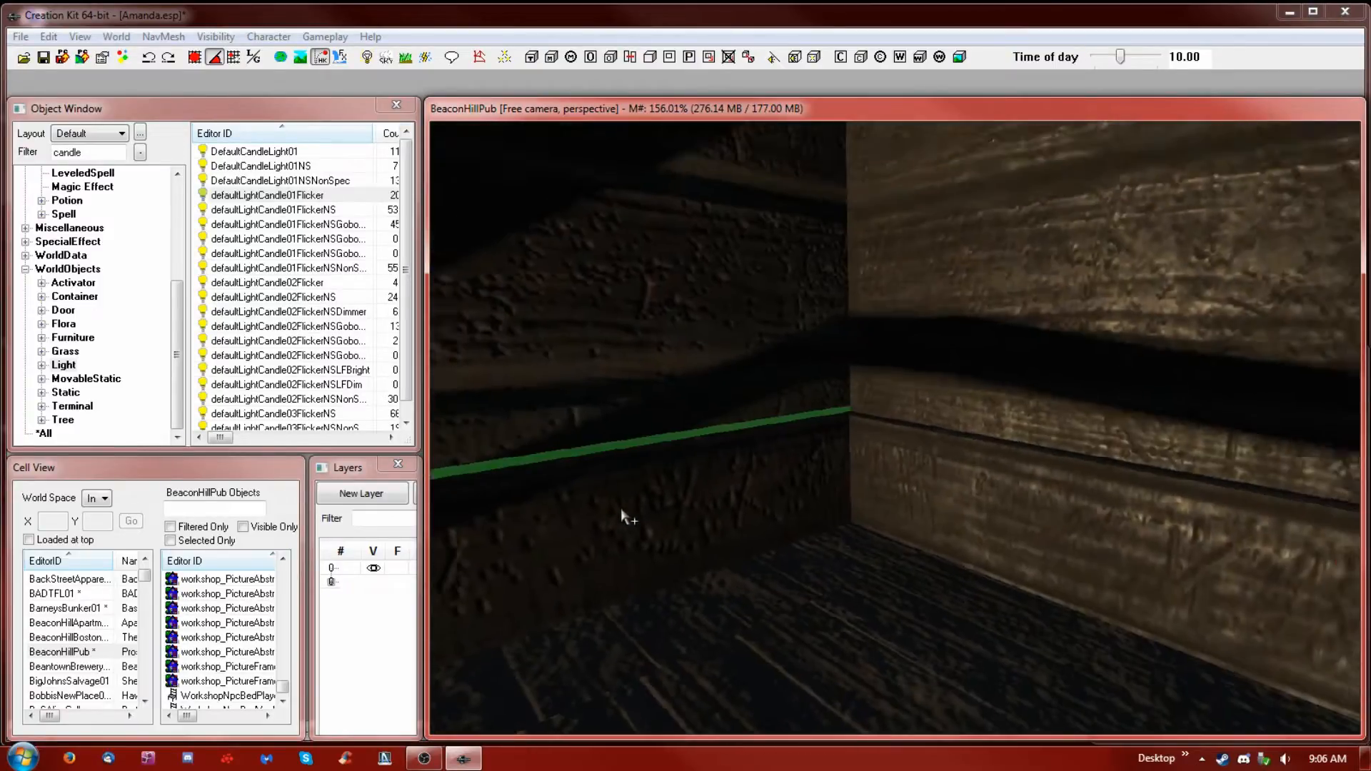
scroll(619, 508, "down", 2)
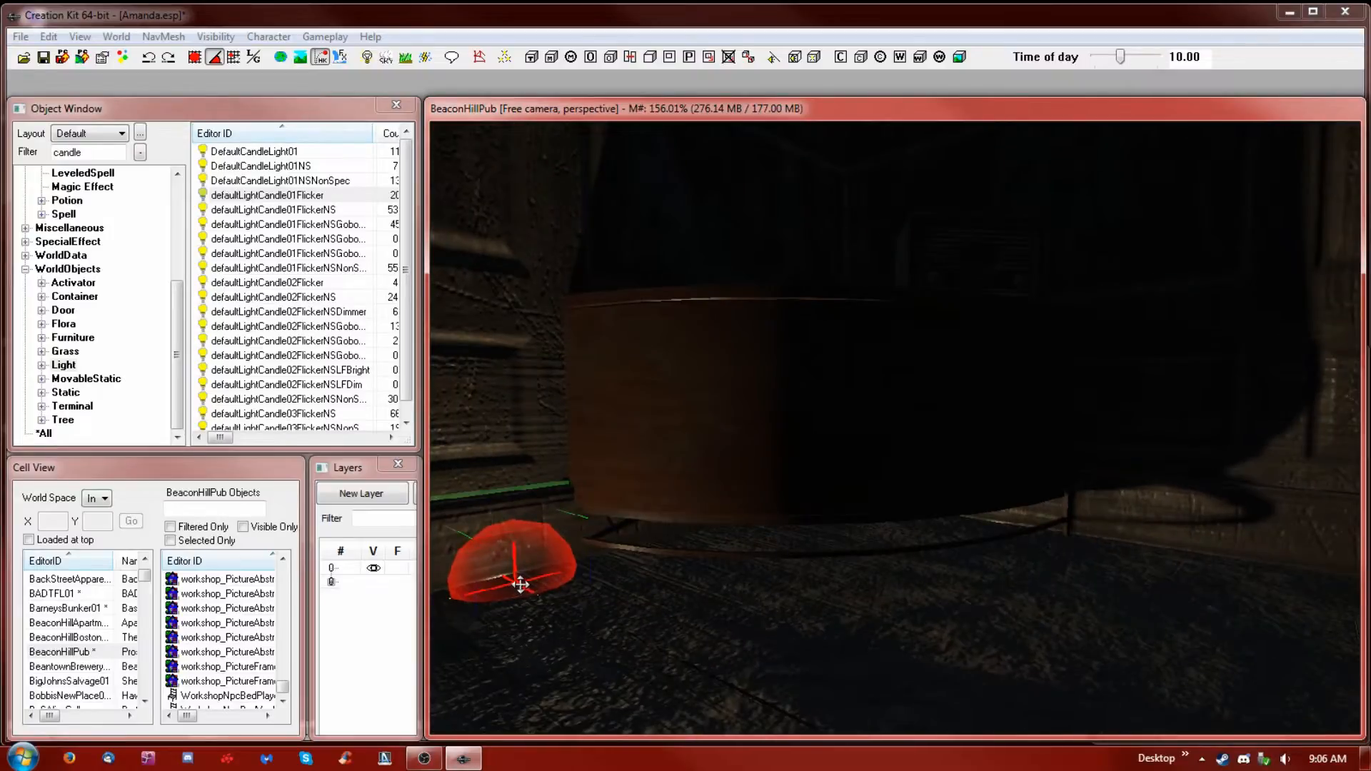
left_click_drag(518, 583, 518, 139)
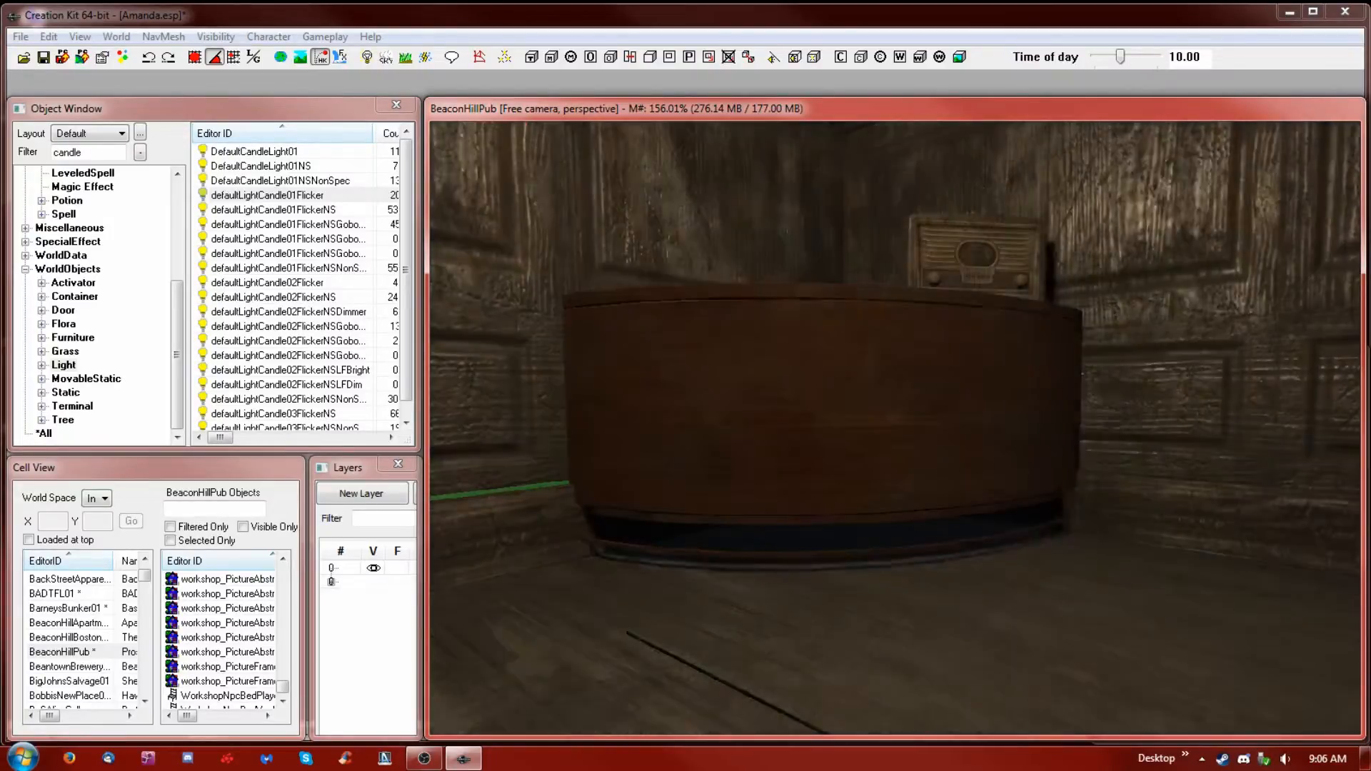
Move the flicker light directly above the wax candle on the bar counter and check the light it casts across the room
scroll(896, 420, "down", 5)
middle_click_drag(930, 453, 922, 490, "shift")
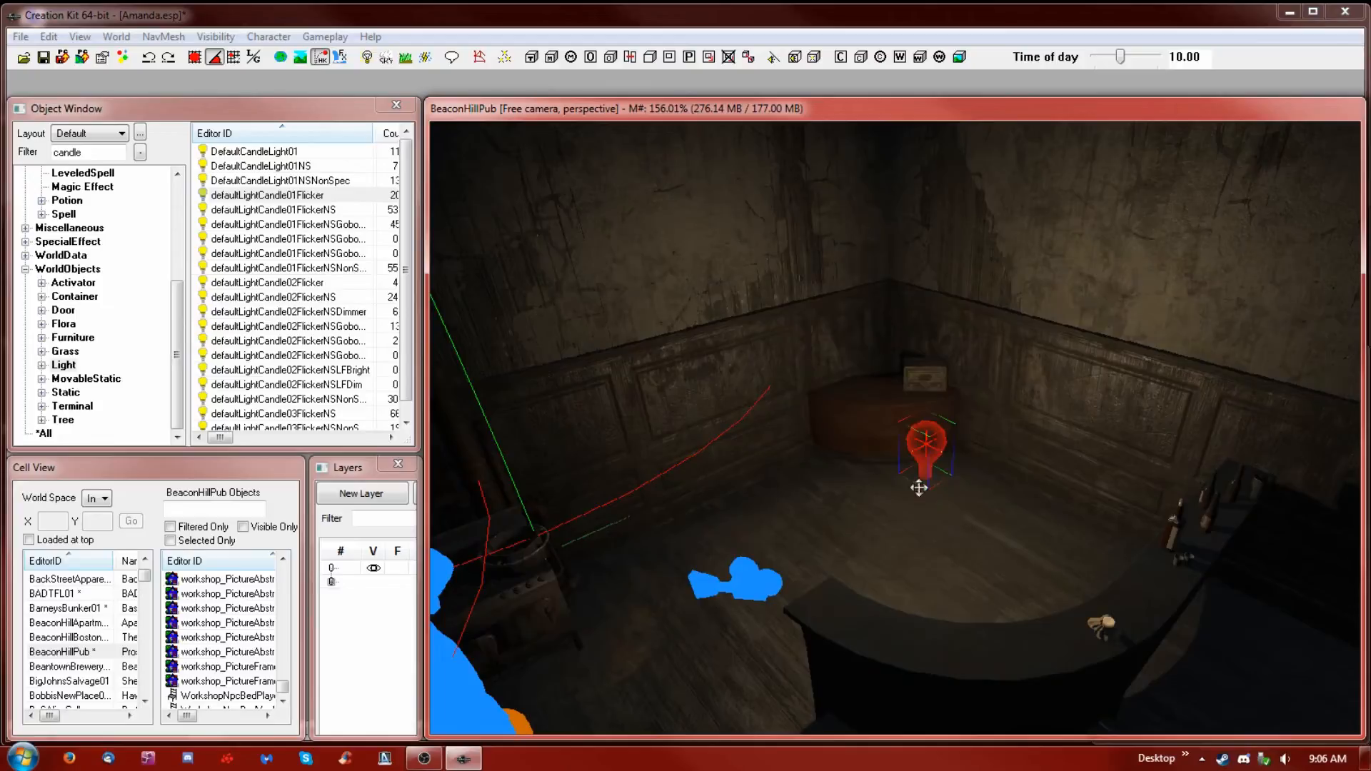
mouse_move(928, 465)
left_mouse_down()
mouse_move(867, 349)
mouse_move(1245, 639)
mouse_move(1103, 592)
mouse_move(1128, 605)
left_mouse_up()
mouse_move(1129, 605)
middle_mouse_down("shift")
mouse_move(1165, 548)
mouse_move(1143, 538)
mouse_move(1138, 554)
middle_mouse_up("shift")
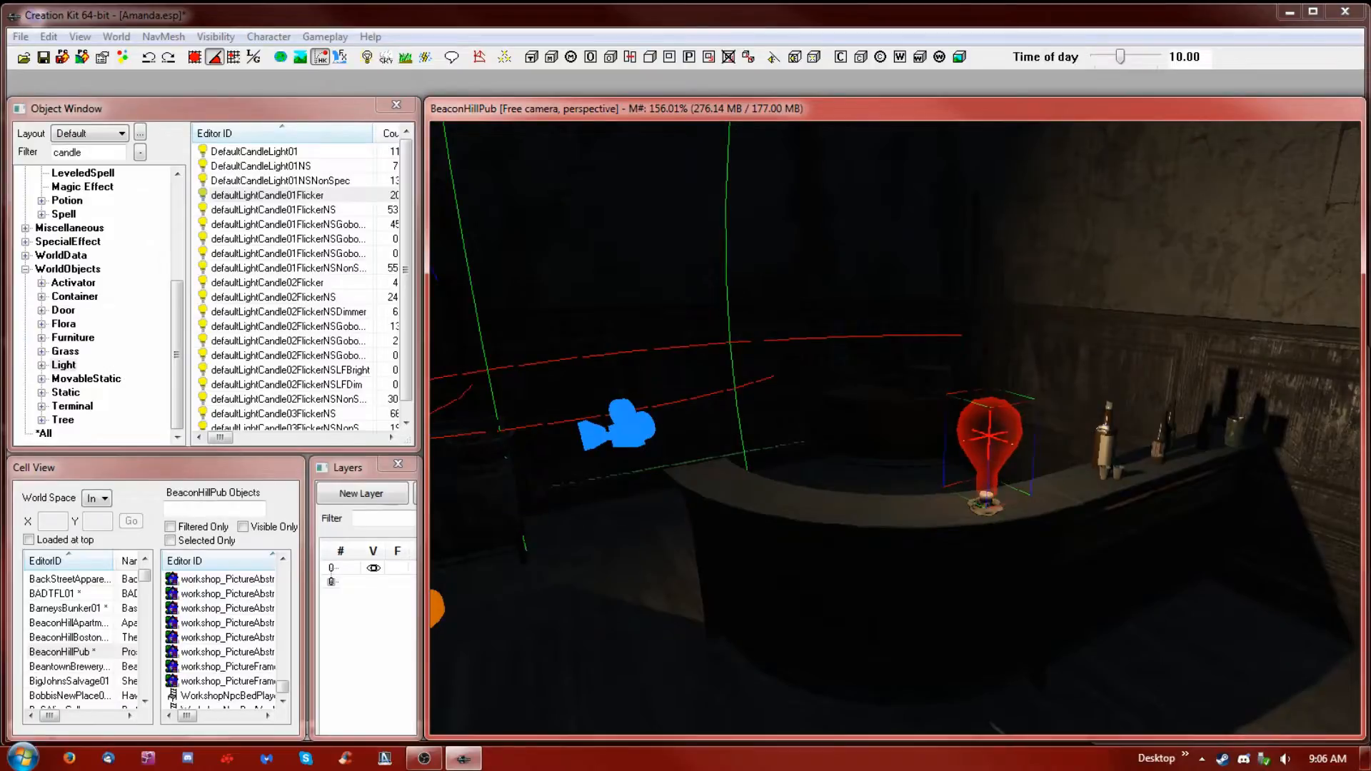
left_click_drag(1028, 464, 1060, 449, "shift")
middle_click_drag(1061, 451, 1063, 479, "shift")
middle_click_drag(1222, 490, 1047, 514, "shift")
scroll(1151, 530, "down", 3)
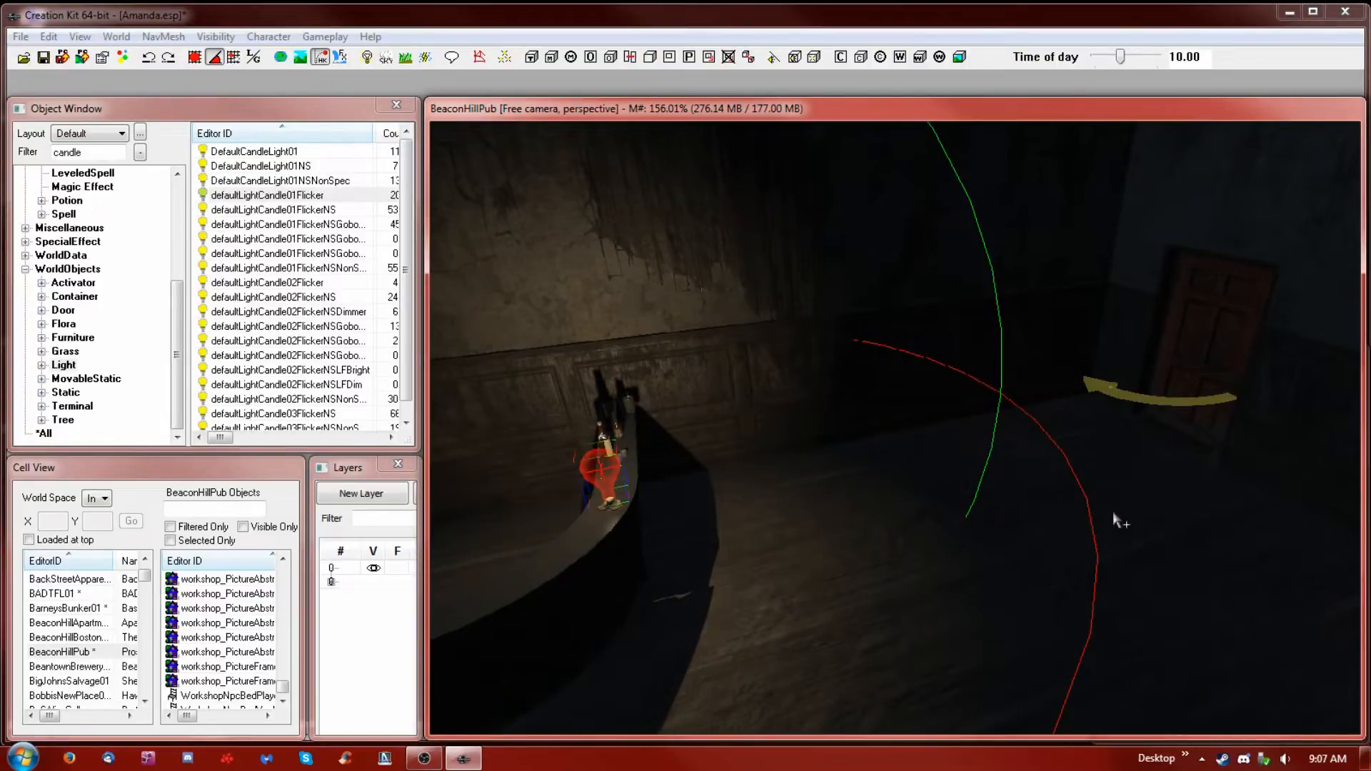
Switch the viewport back to full-bright display at the empty floor area between the two doors
key("a")
middle_click_drag(1213, 444, 1188, 493, "shift")
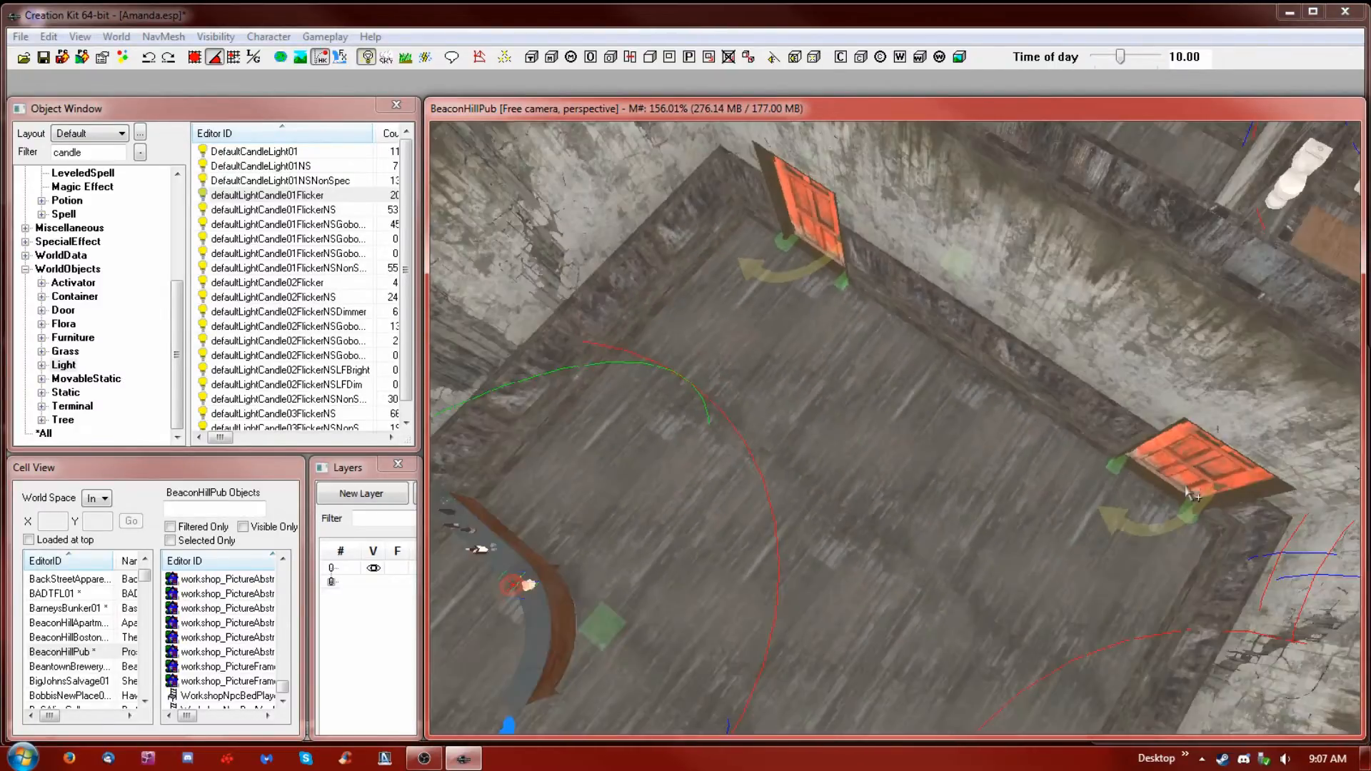
middle_click_drag(1193, 359, 969, 425)
scroll(969, 428, "up", 5)
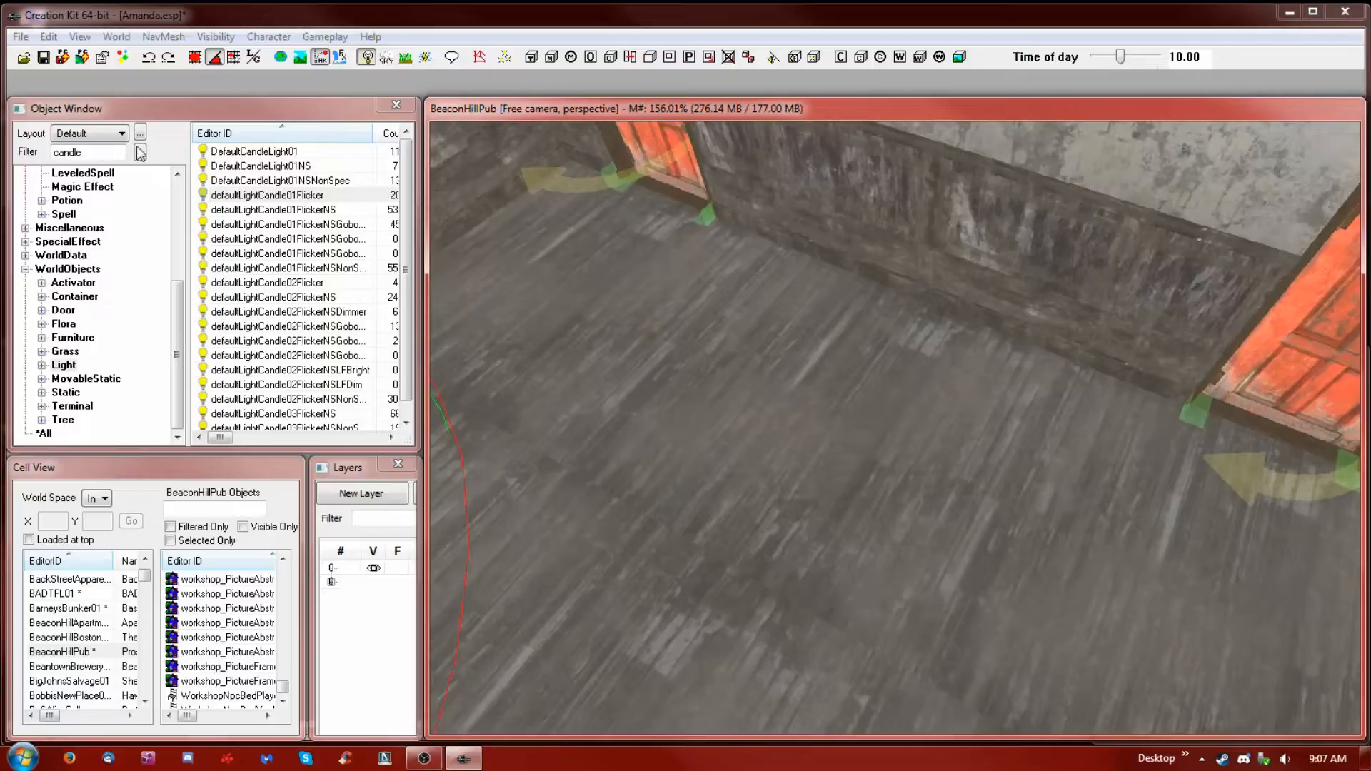
Filter the Furniture objects by "couch" and preview MQ101_NpcCouchPlayerHouseSit01 from several angles
double_click(90, 154)
type("couch")
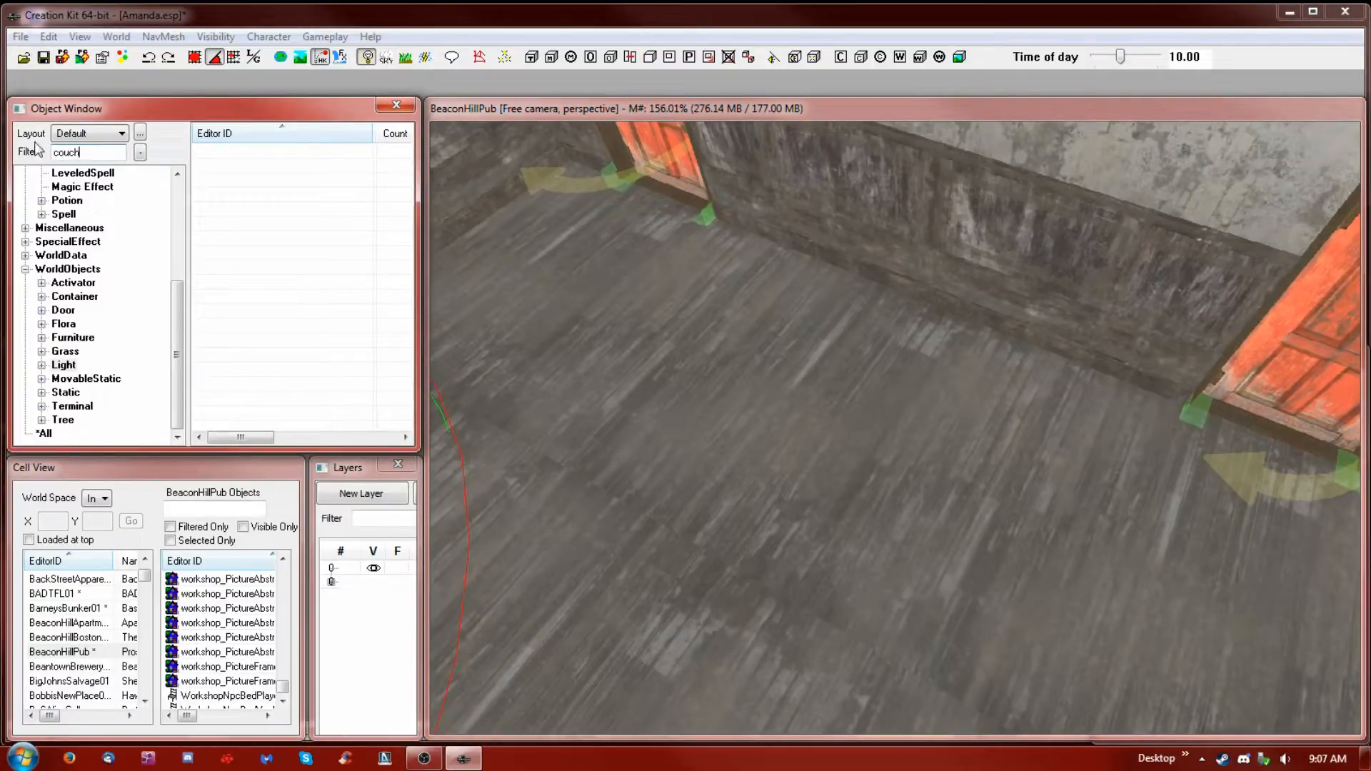
left_click(72, 337)
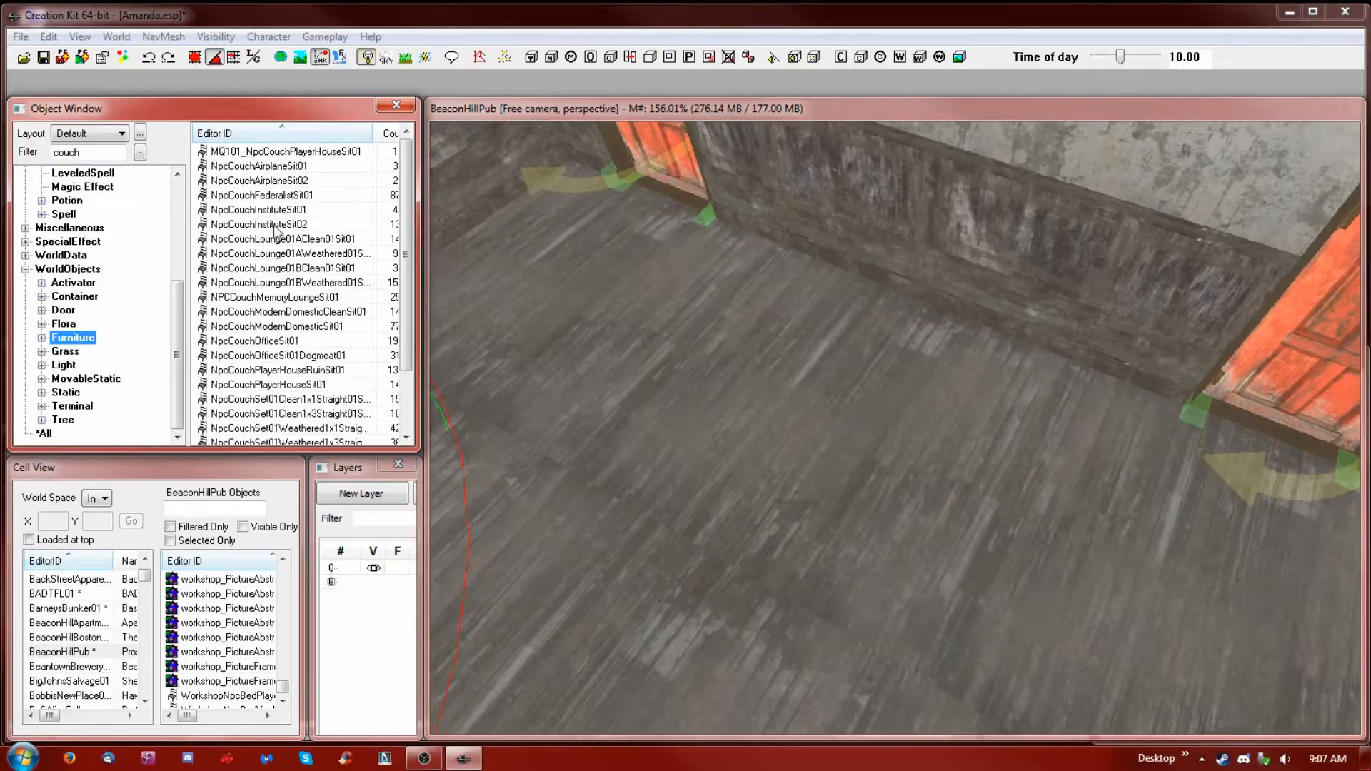
right_click(256, 152)
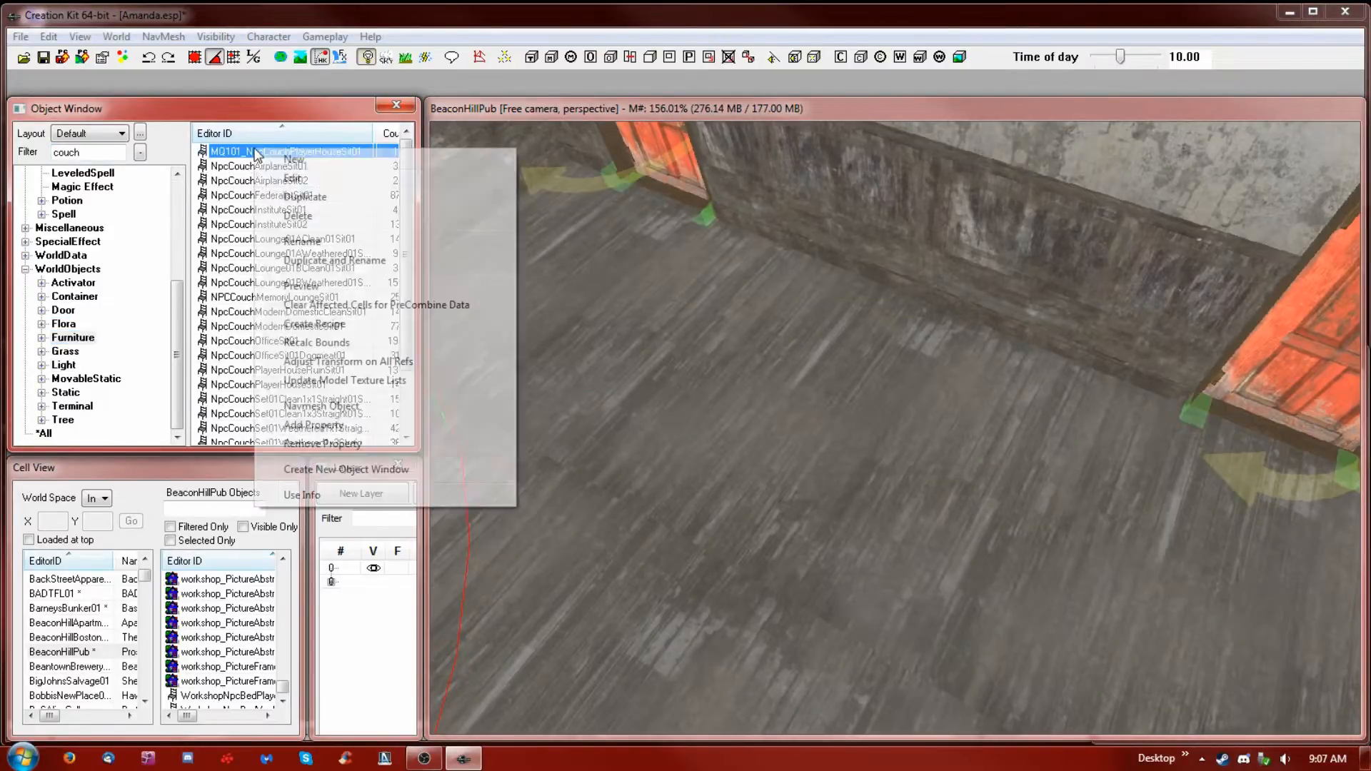
left_click(301, 286)
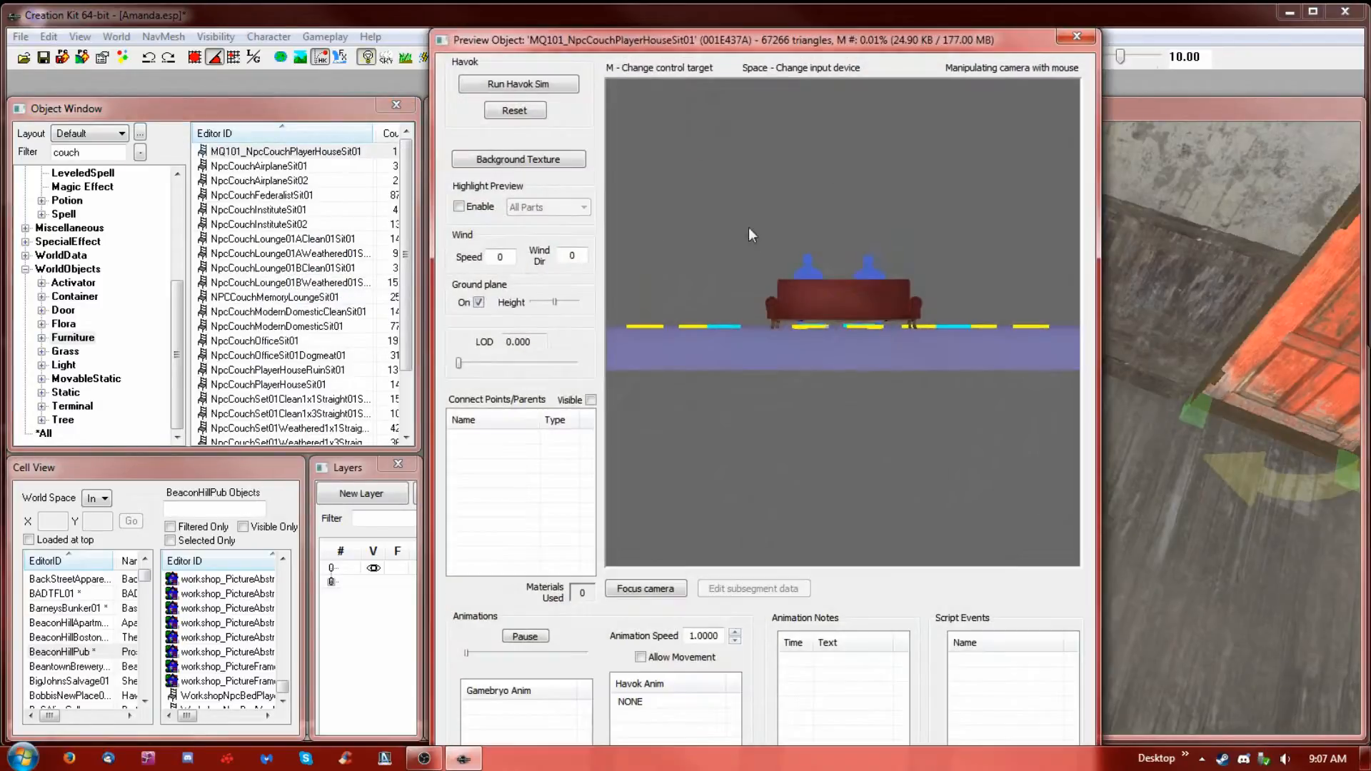
left_click_drag(863, 304, 491, 339)
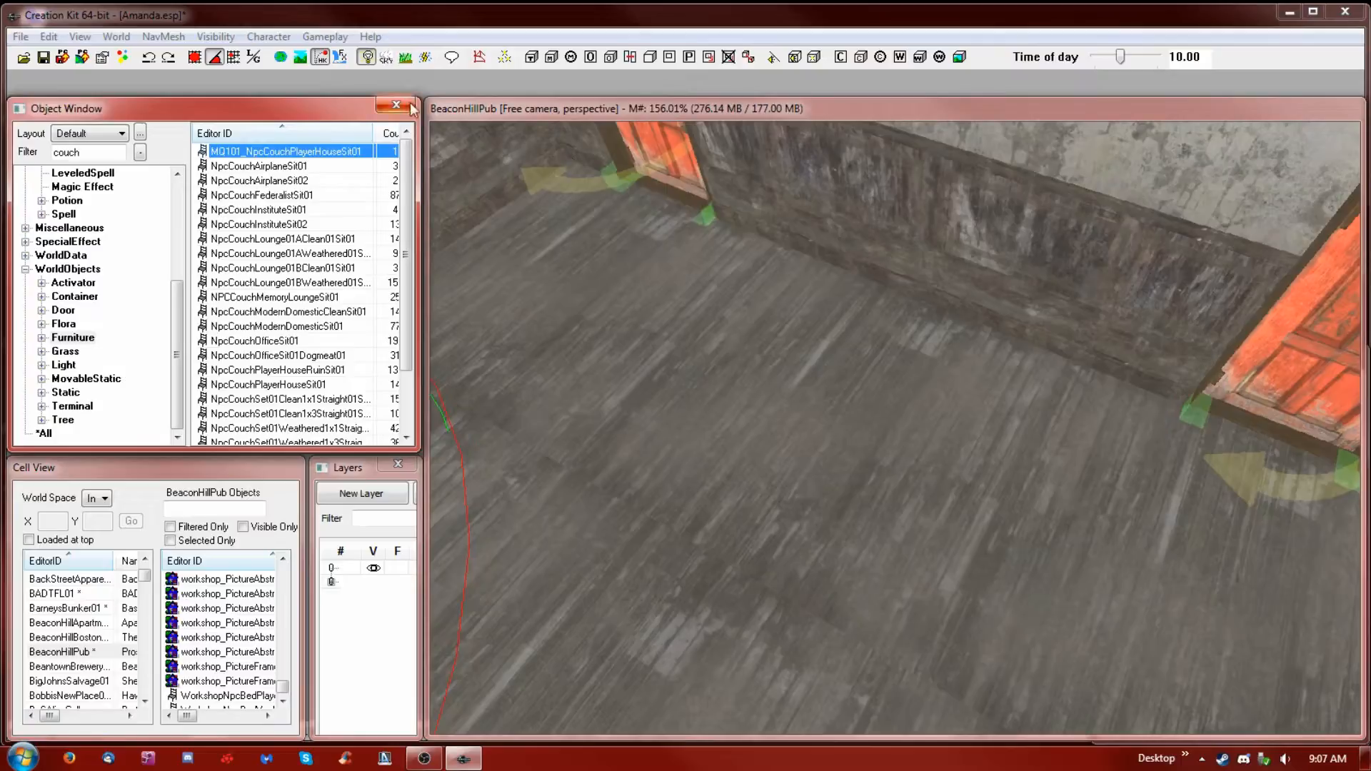
Place the MQ101_NpcCouchPlayerHouseSit01 couch on the empty floor and move it back against the wall between the two doors
left_click_drag(275, 152, 825, 443)
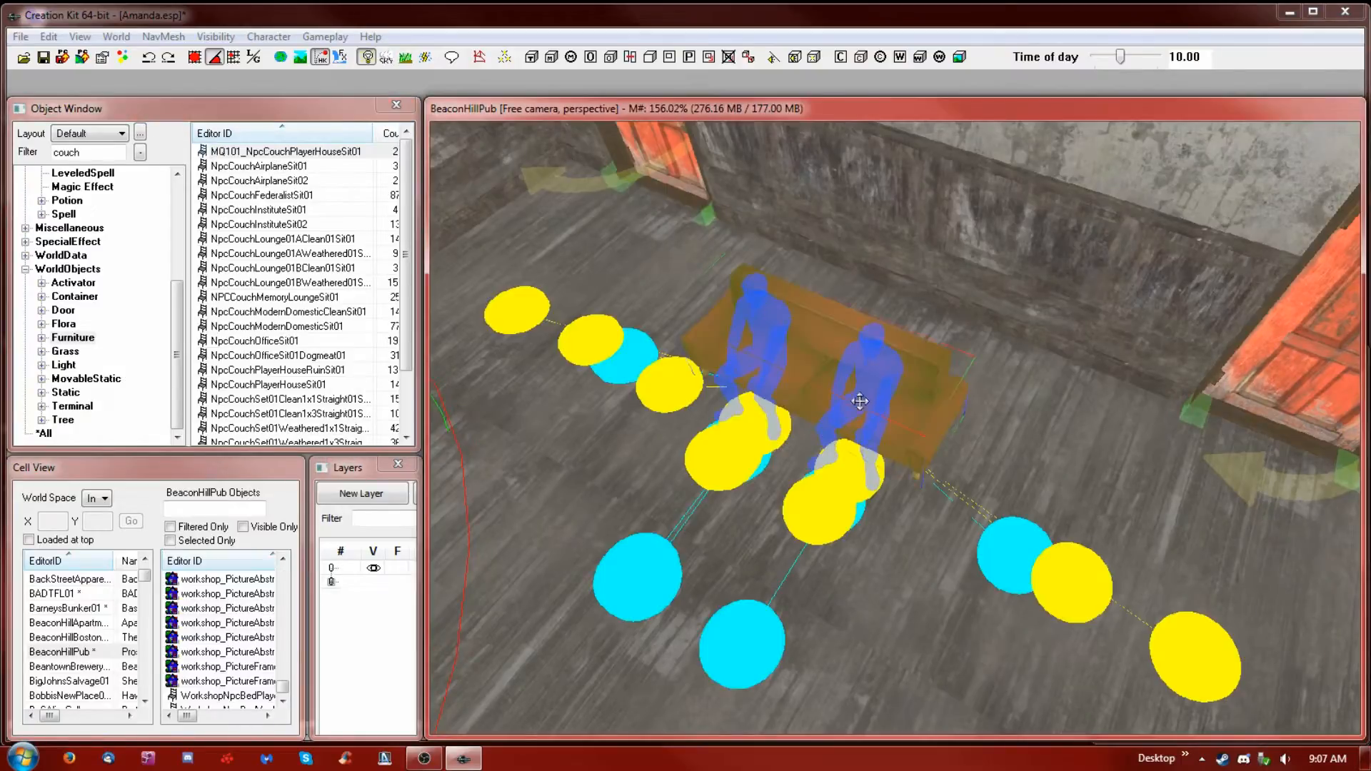
mouse_move(875, 382)
left_mouse_down()
mouse_move(989, 360)
mouse_move(988, 268)
left_mouse_up()
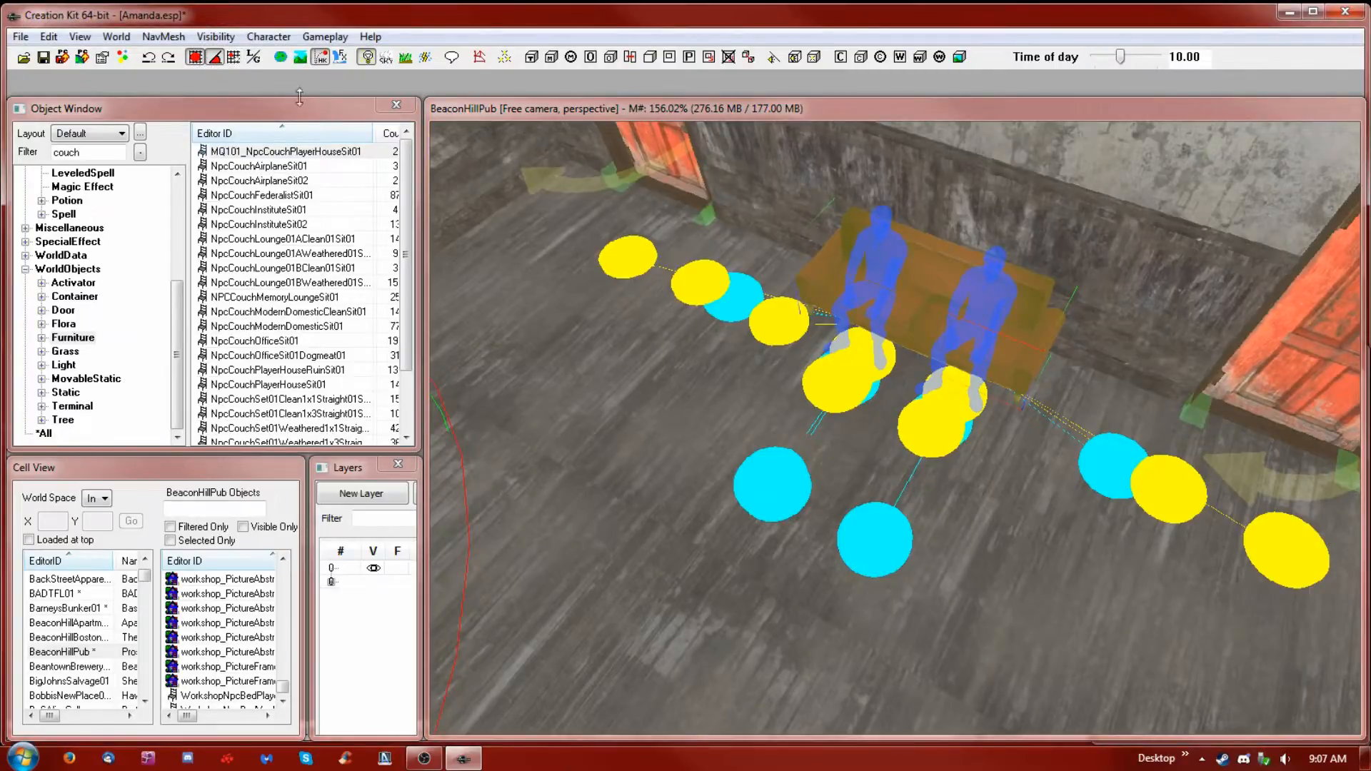
mouse_move(922, 288)
left_mouse_down()
mouse_move(913, 300)
mouse_move(923, 264)
left_mouse_up()
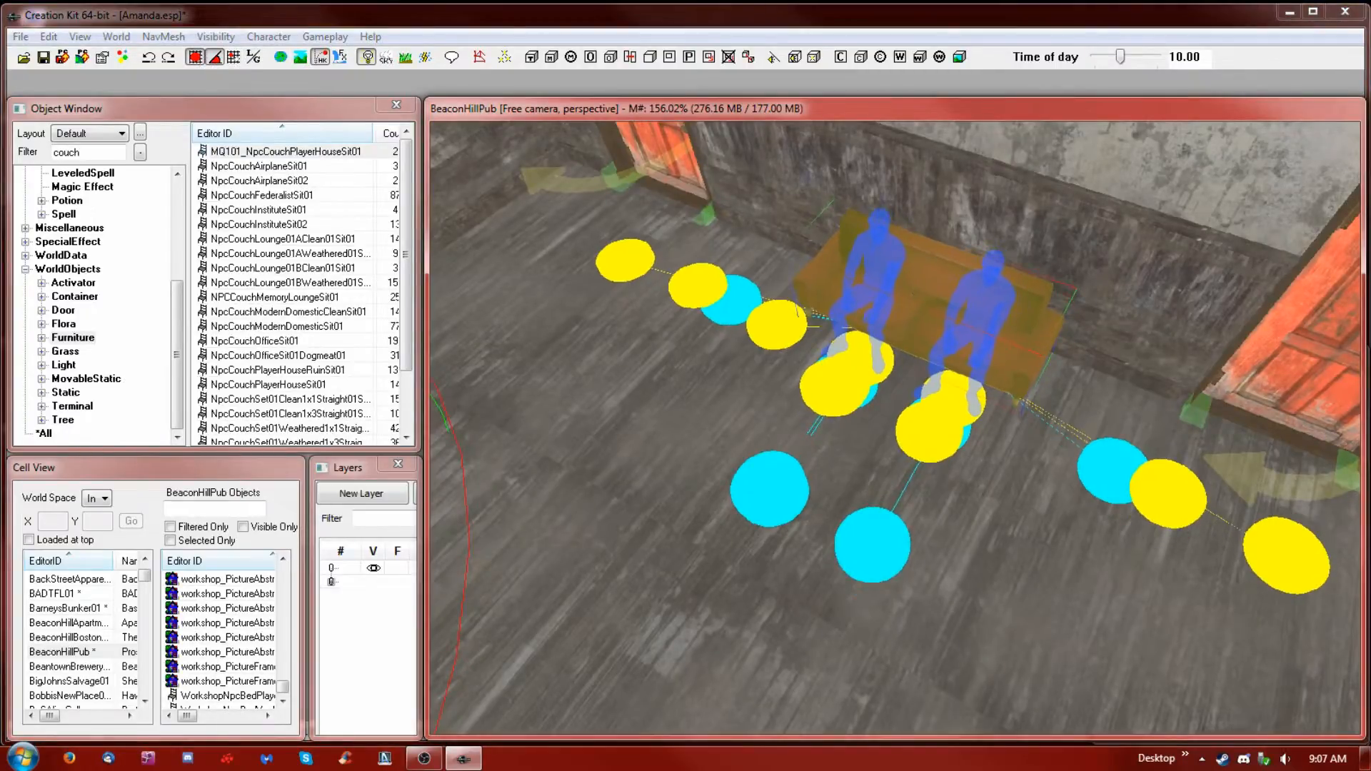
middle_click_drag(933, 269, 881, 269, "shift")
Filter the Furniture objects by "coffee" and preview the NPCStandDrinkCoffee marker
left_click_drag(90, 154, 21, 148)
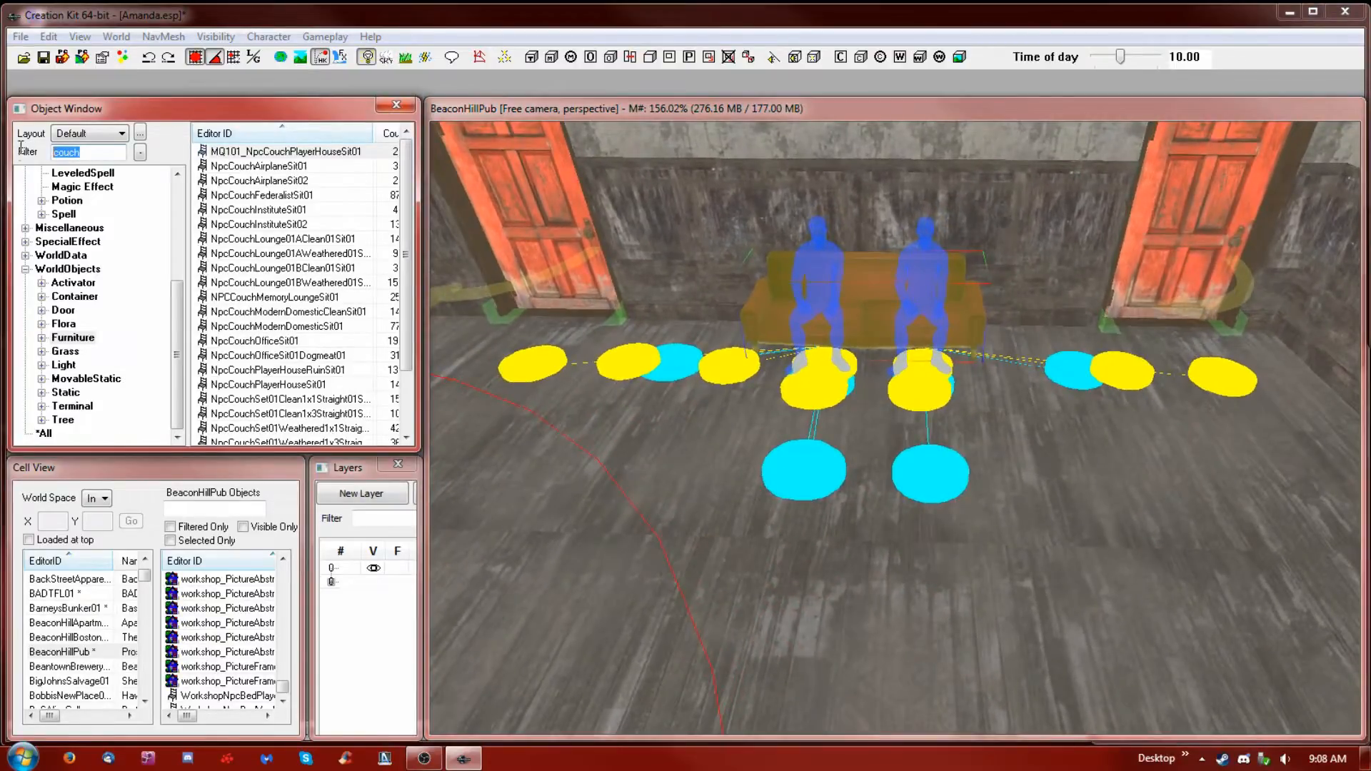
type("coffee")
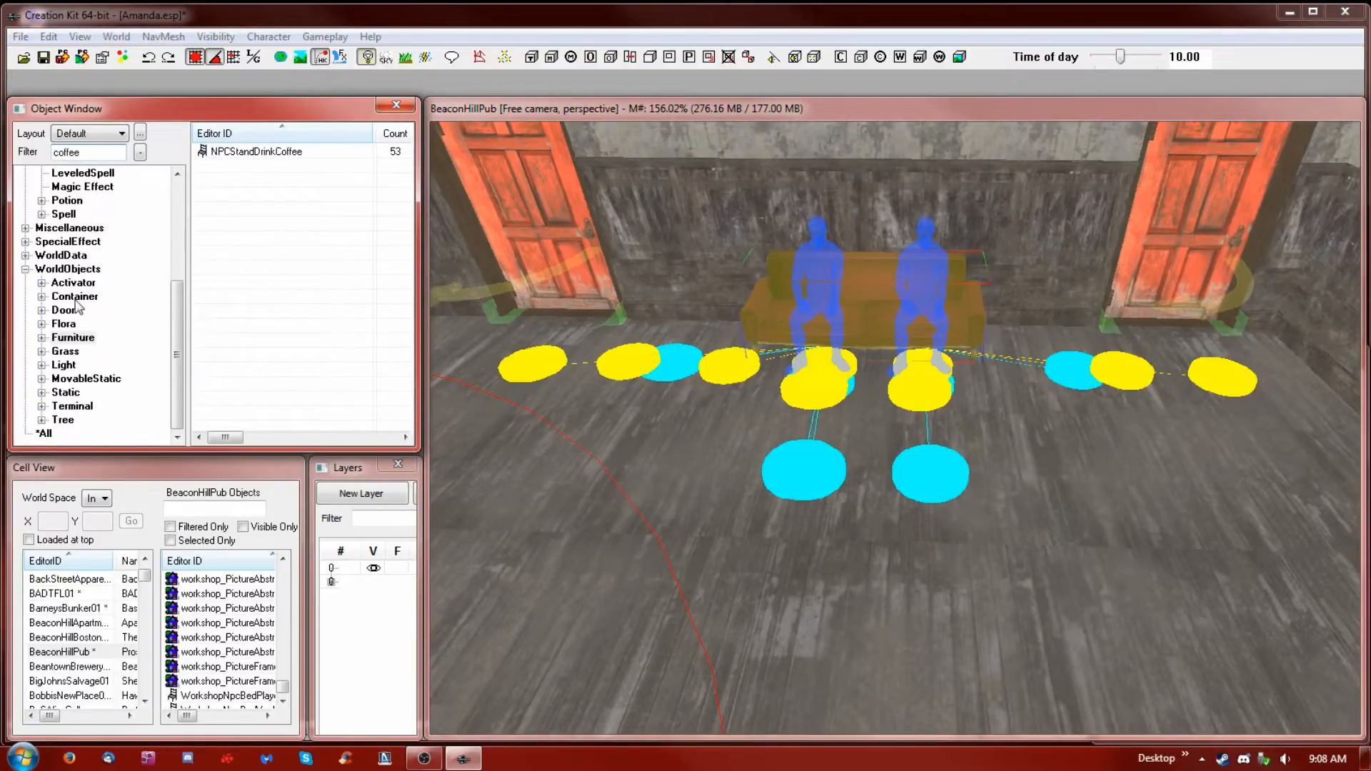
left_click(243, 152)
right_click(244, 151)
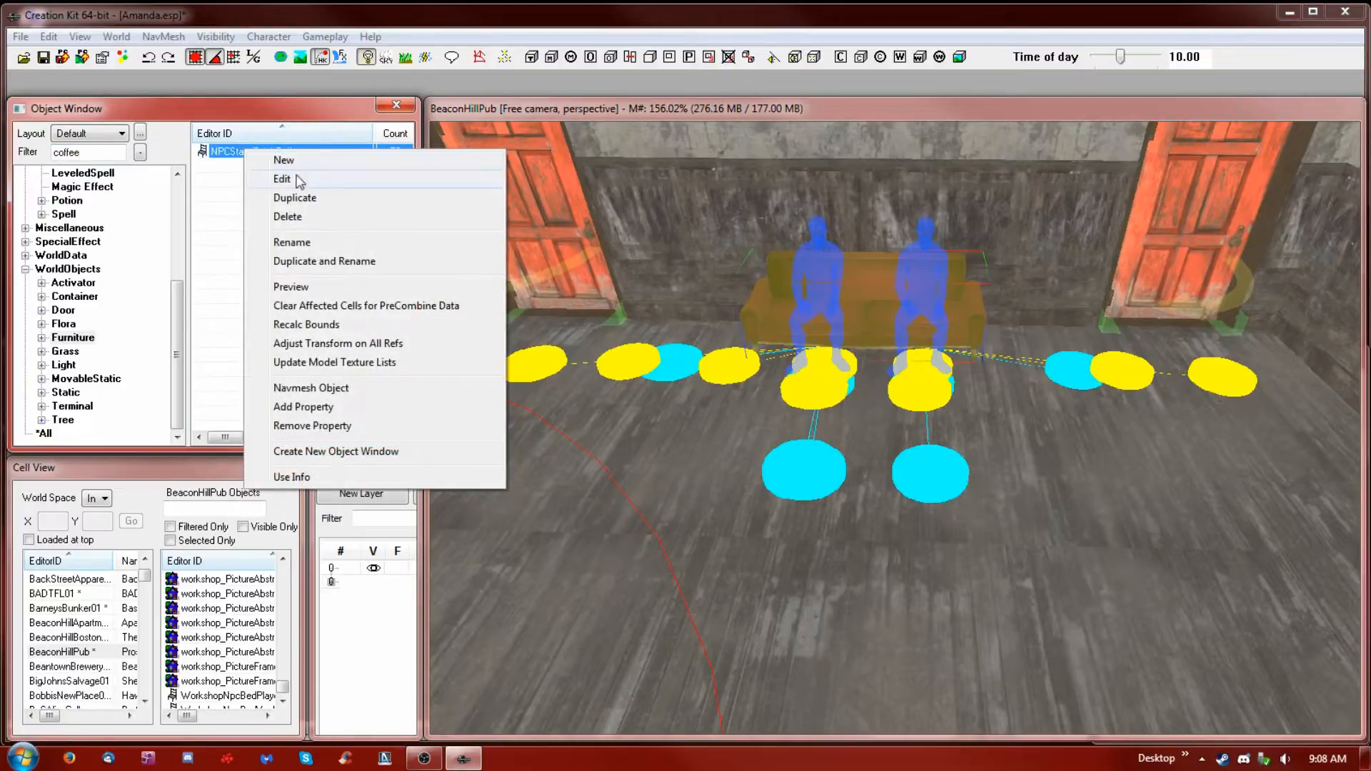
left_click(328, 287)
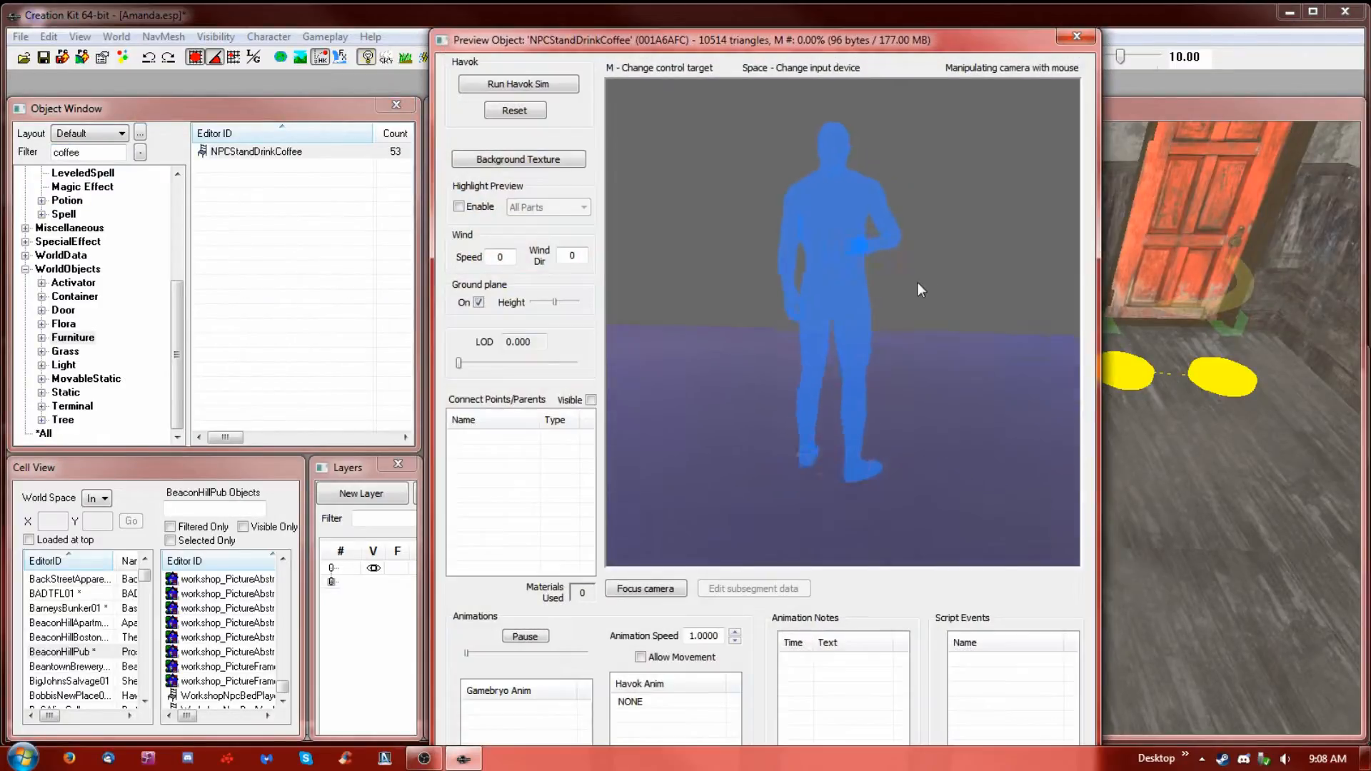
left_click(1076, 36)
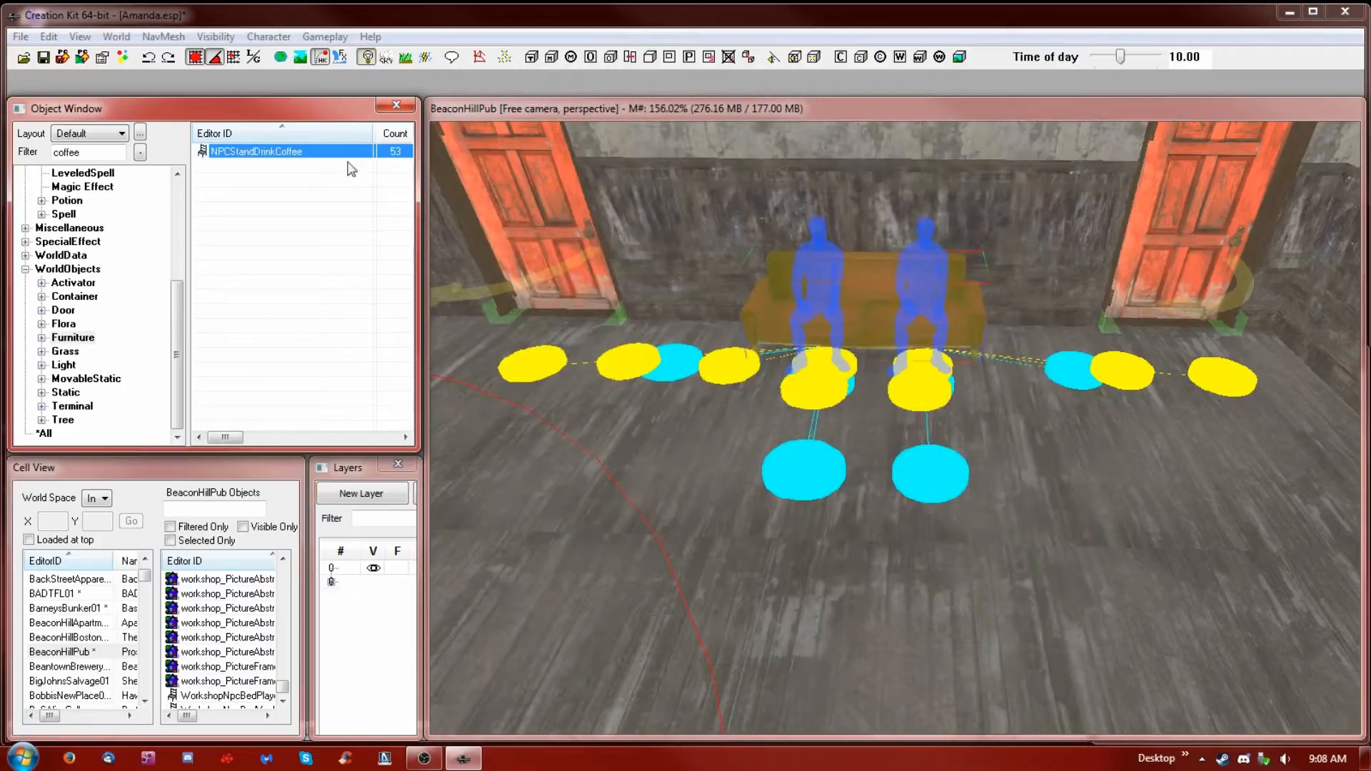
Place an NPCStandDrinkCoffee marker in the room and move it across the floor to stand behind the curved bar counter
mouse_move(290, 156)
left_mouse_down()
mouse_move(1062, 535)
mouse_move(1099, 517)
left_mouse_up()
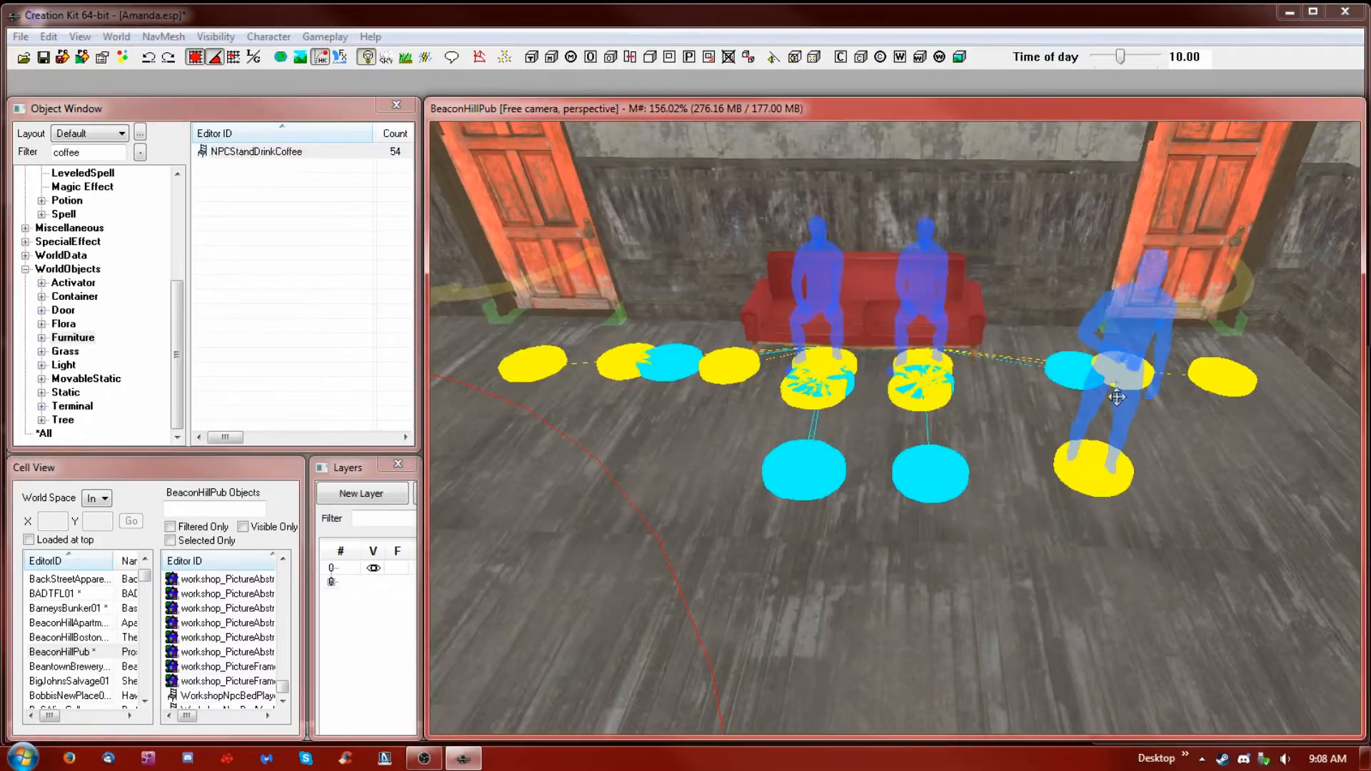
mouse_move(1100, 332)
left_mouse_down()
mouse_move(1027, 303)
mouse_move(574, 386)
left_mouse_up()
mouse_move(574, 386)
middle_mouse_down("shift")
mouse_move(539, 397)
mouse_move(511, 379)
mouse_move(539, 380)
middle_mouse_up("shift")
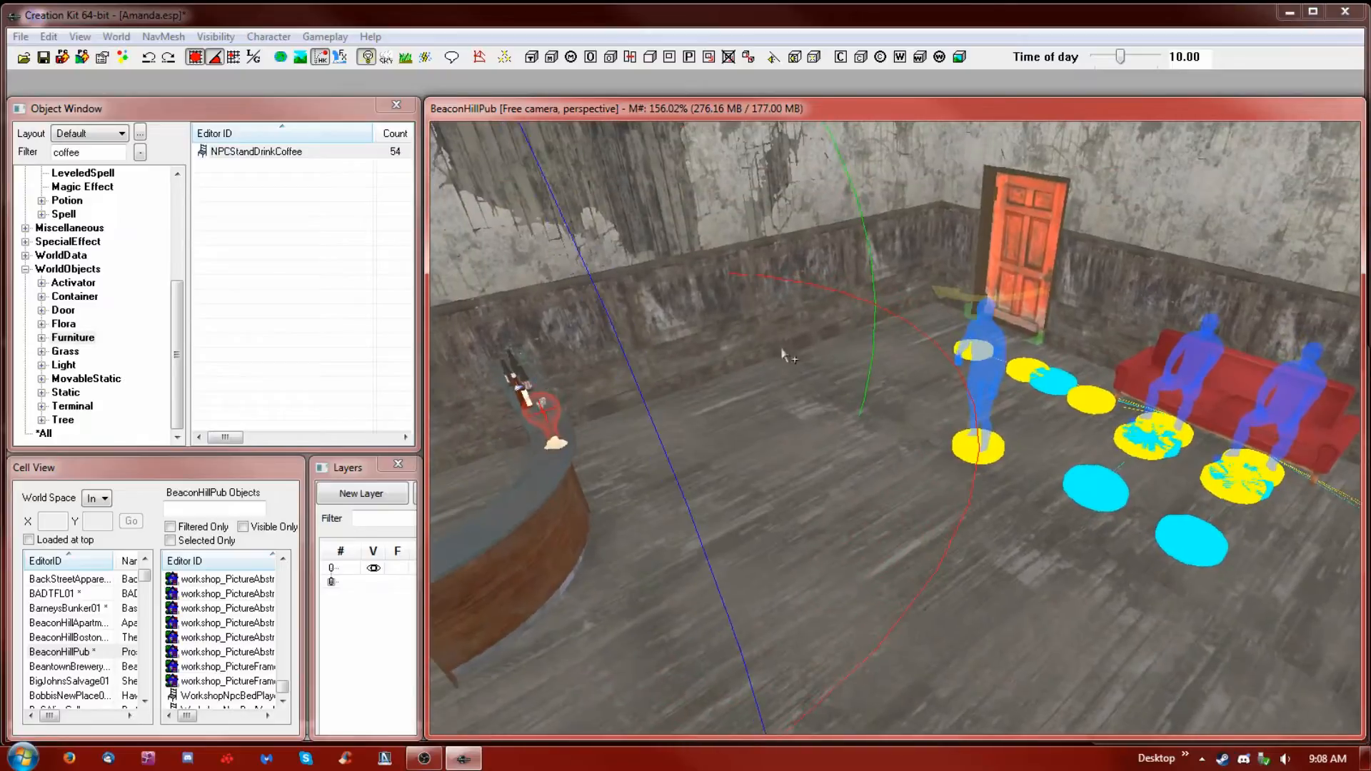
mouse_move(986, 337)
left_mouse_down()
mouse_move(625, 361)
mouse_move(453, 485)
mouse_move(457, 471)
left_mouse_up()
scroll(933, 422, "down", 2)
middle_click_drag(931, 422, 790, 406, "shift")
scroll(751, 452, "up", 3)
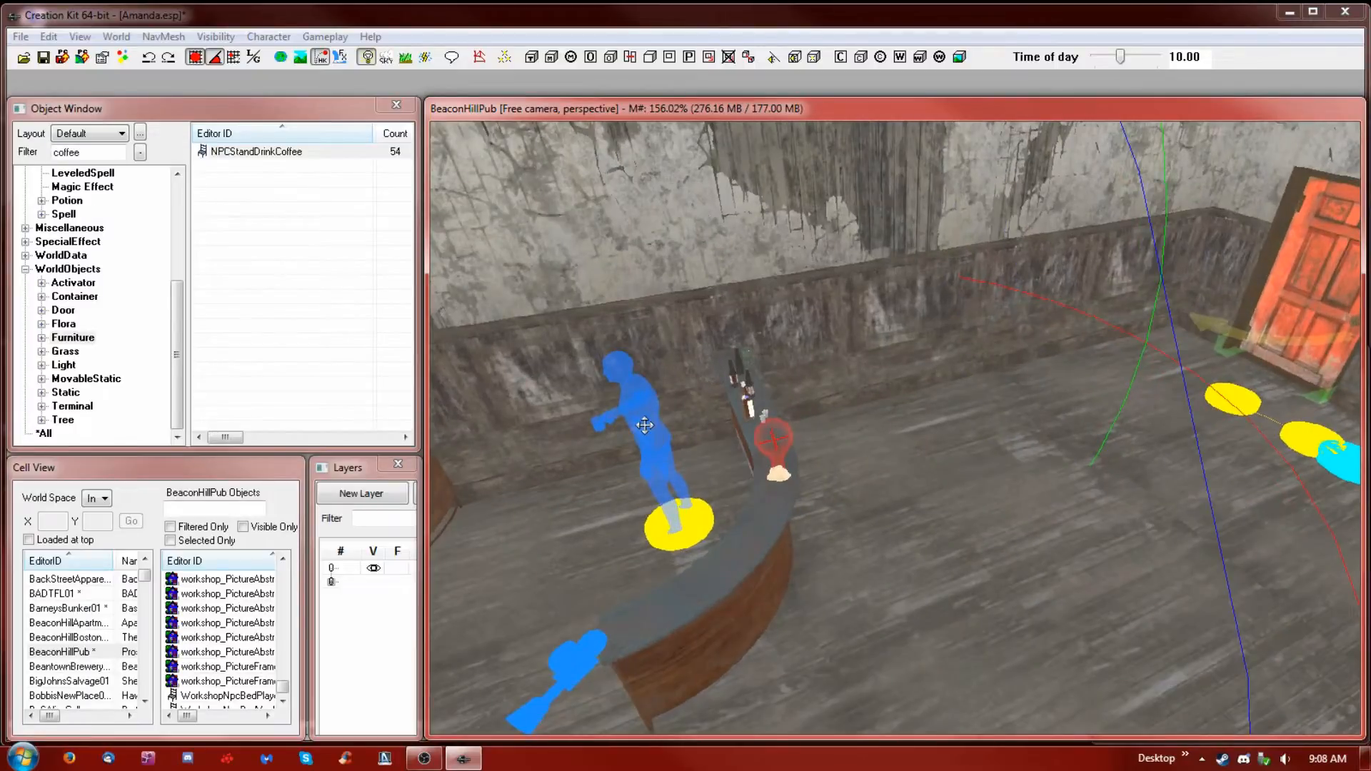
left_click_drag(646, 430, 648, 437)
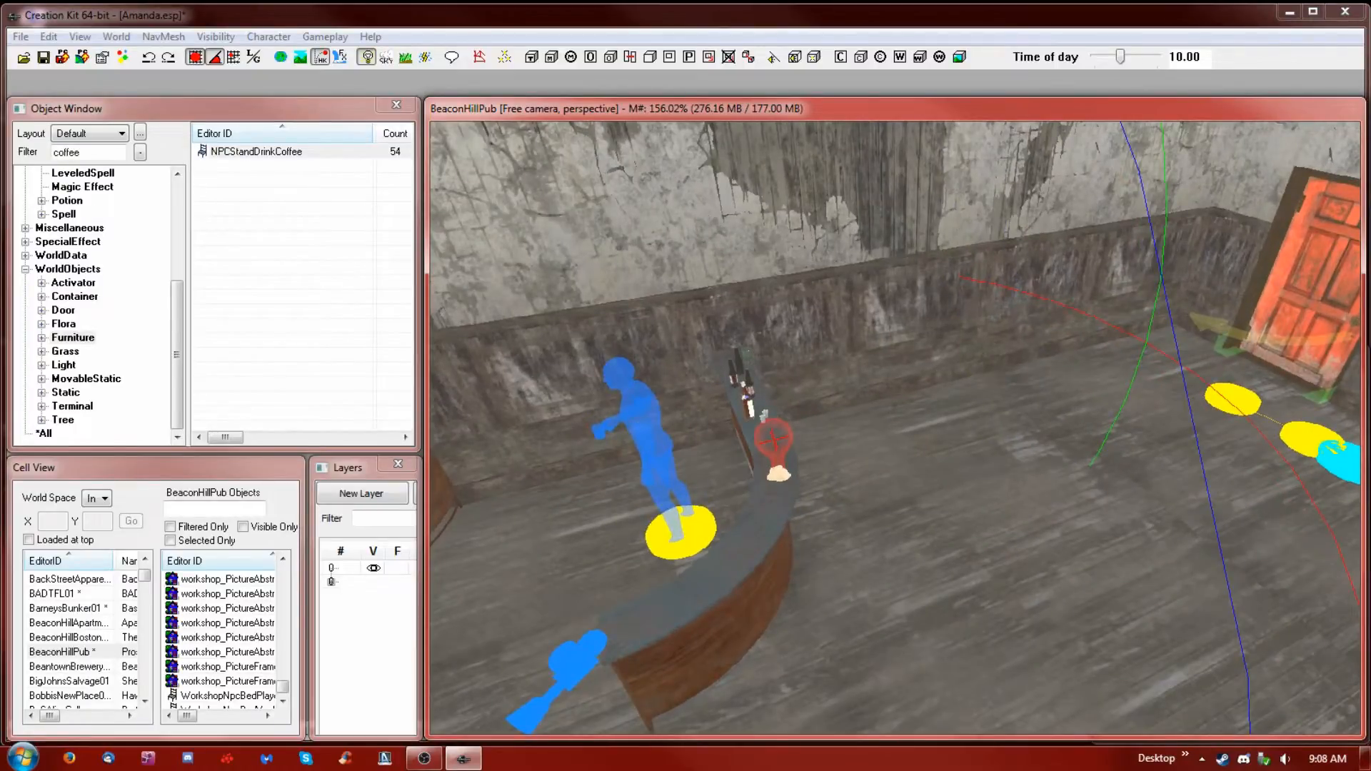
Rotate the coffee-drinking marker to face out over the bar counter and adjust its position behind the counter
key("e")
left_click_drag(653, 470, 750, 470)
key("w")
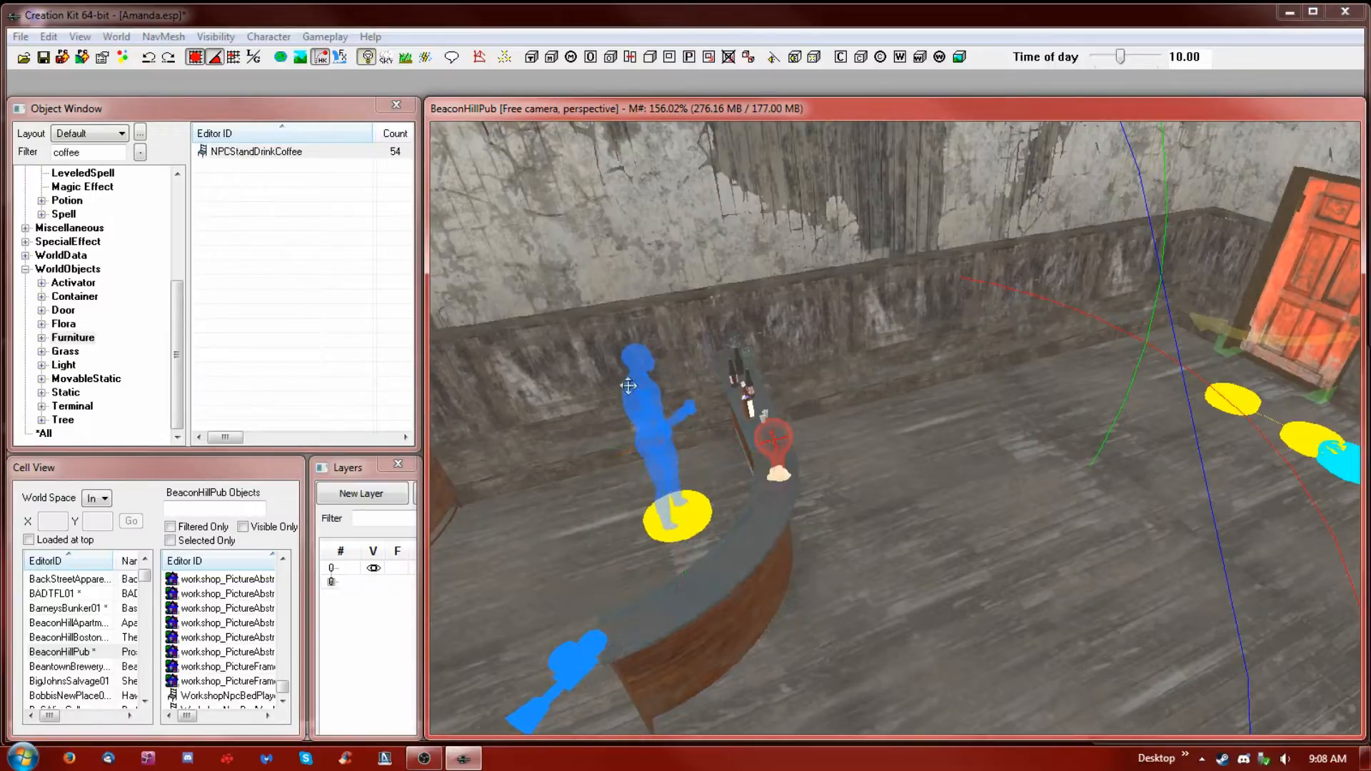
left_click_drag(649, 432, 655, 456)
middle_click_drag(651, 407, 684, 395)
scroll(508, 385, "up", 5)
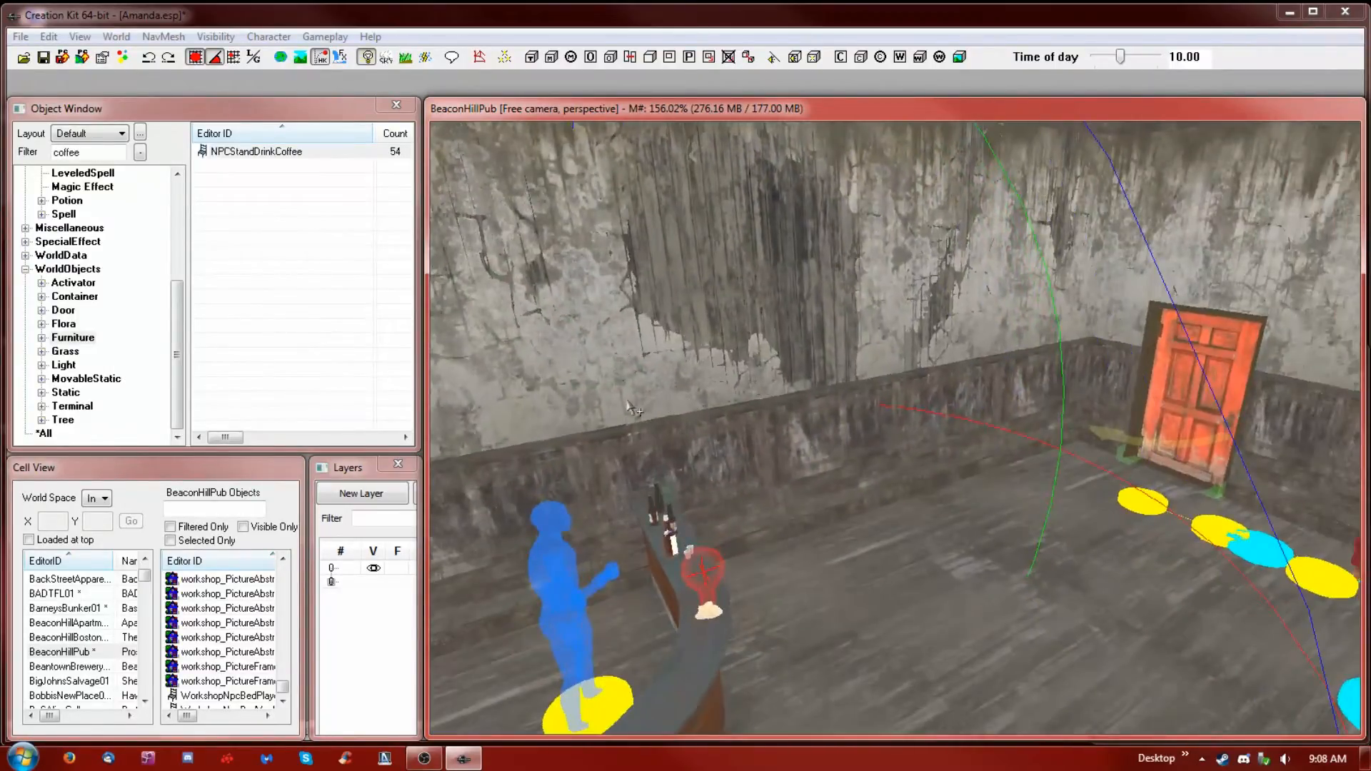
Examine the room's furniture and NPC markers around the bar, the cooking station and the couch, selecting individual objects
scroll(832, 351, "down", 6)
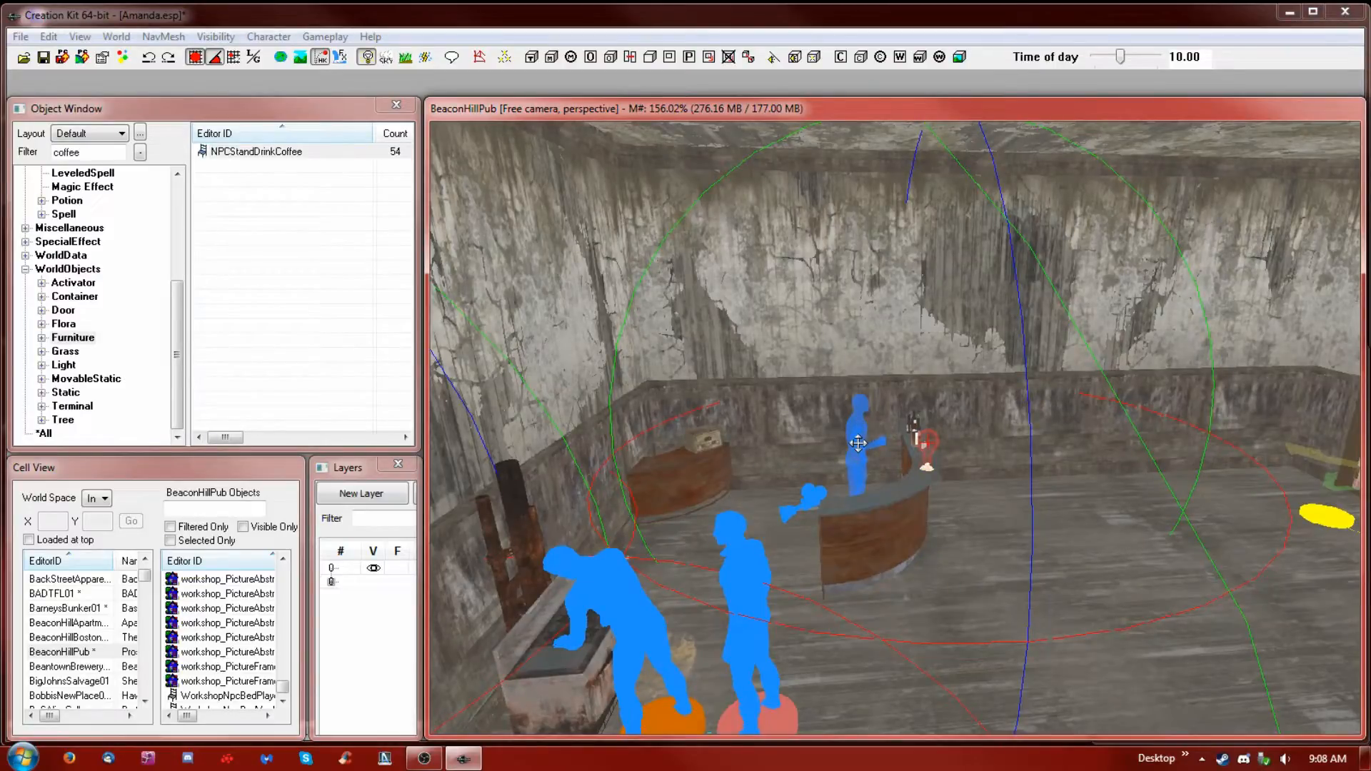
left_click(753, 579)
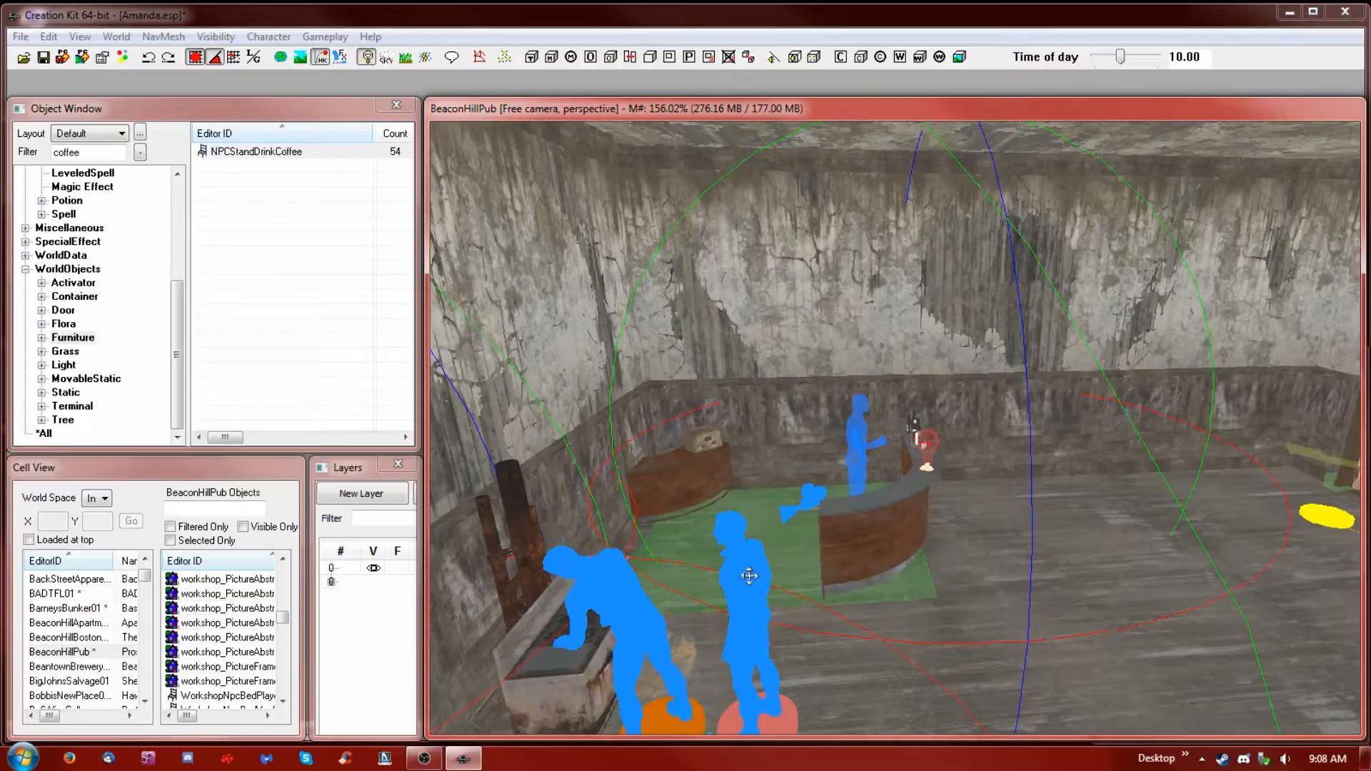
left_click(592, 608)
left_click(590, 663)
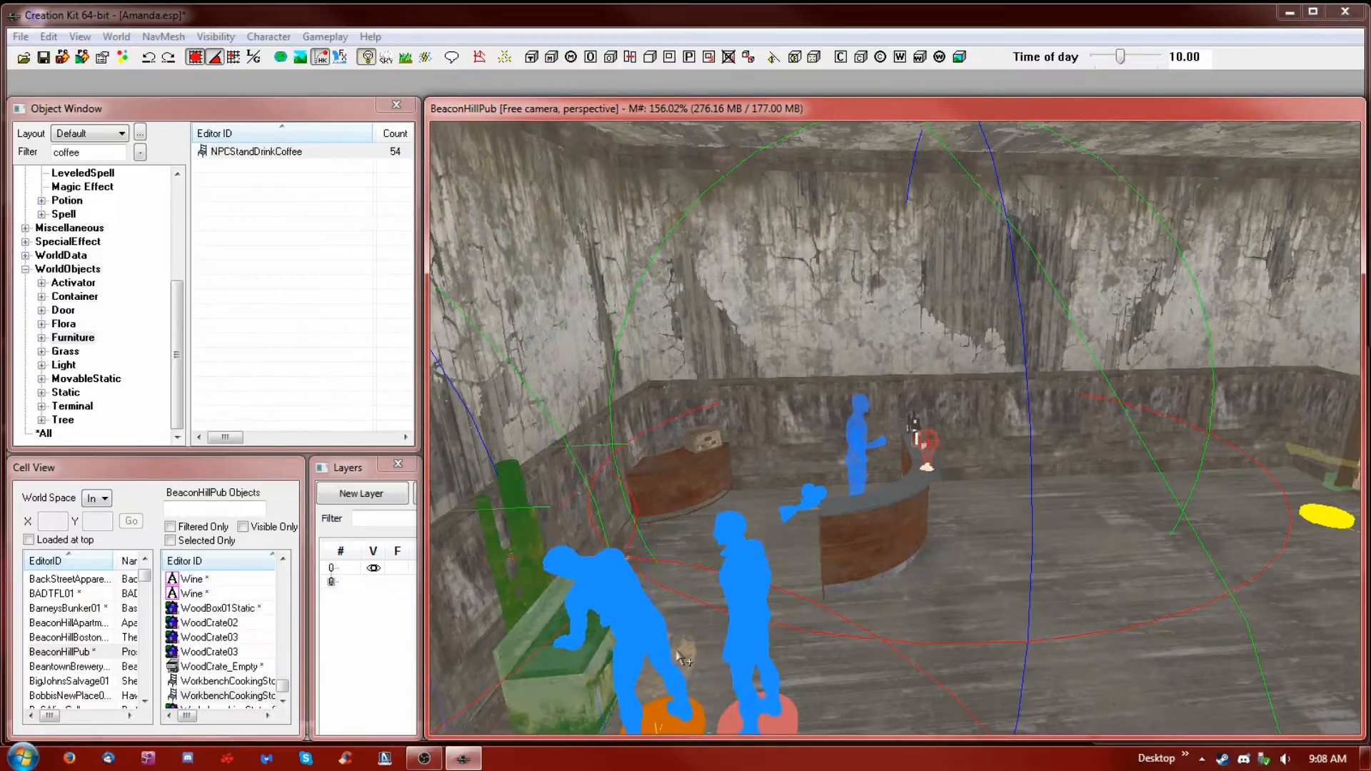
middle_click_drag(1106, 451, 1068, 471)
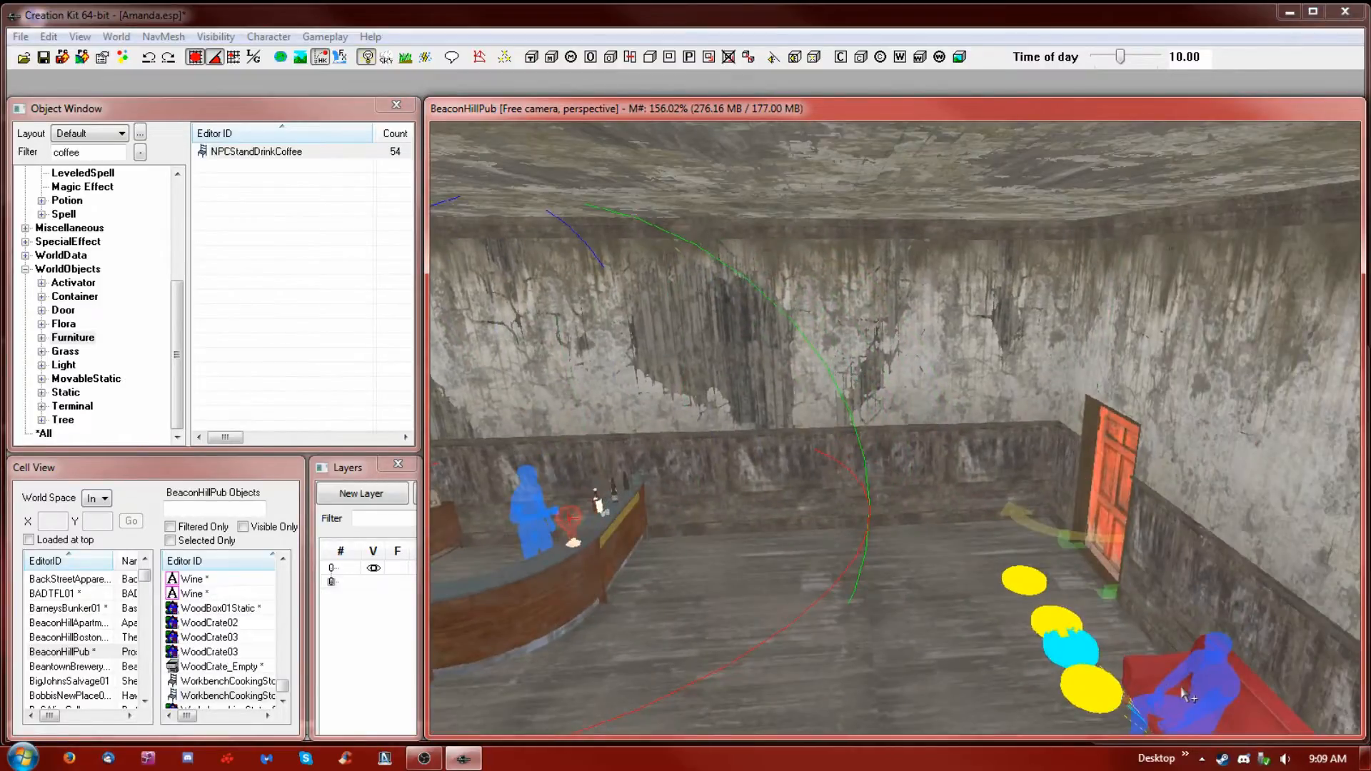
scroll(1191, 700, "down", 5)
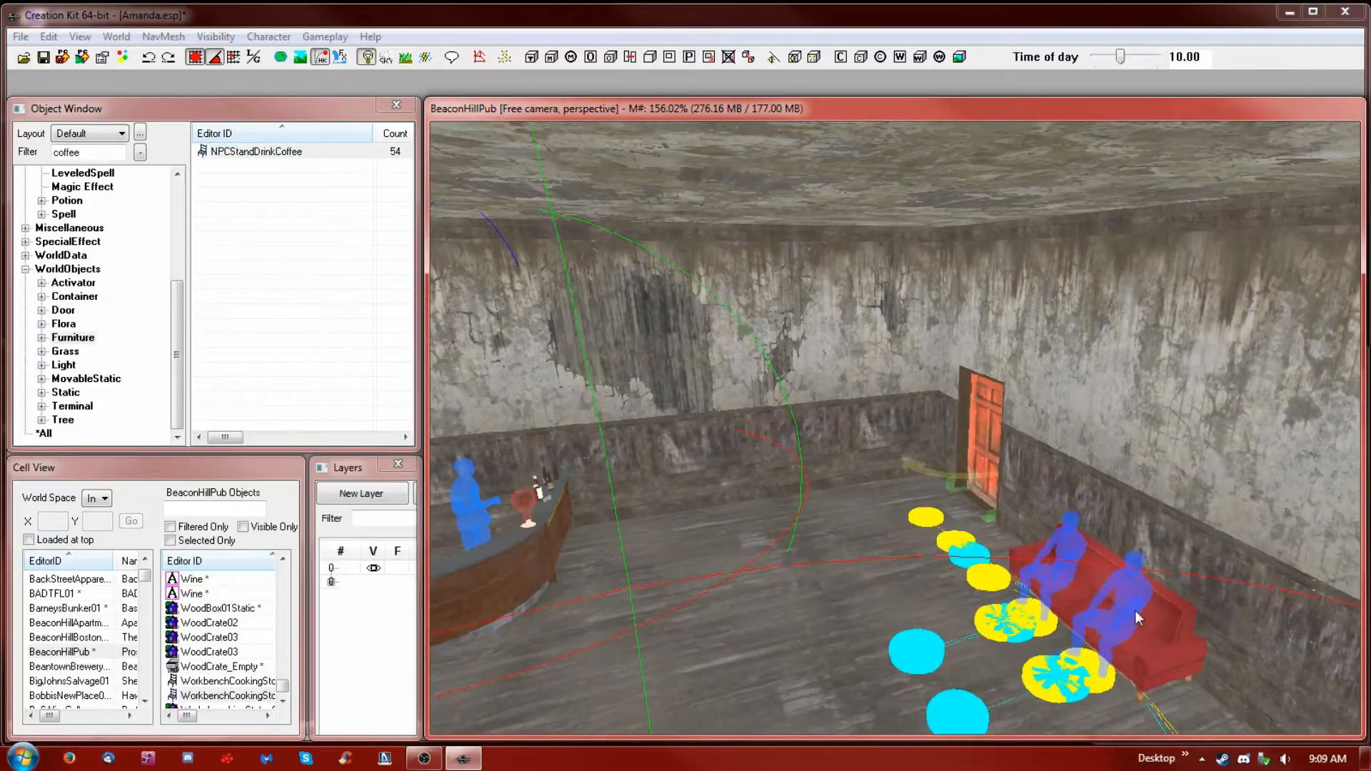
left_click(1135, 610)
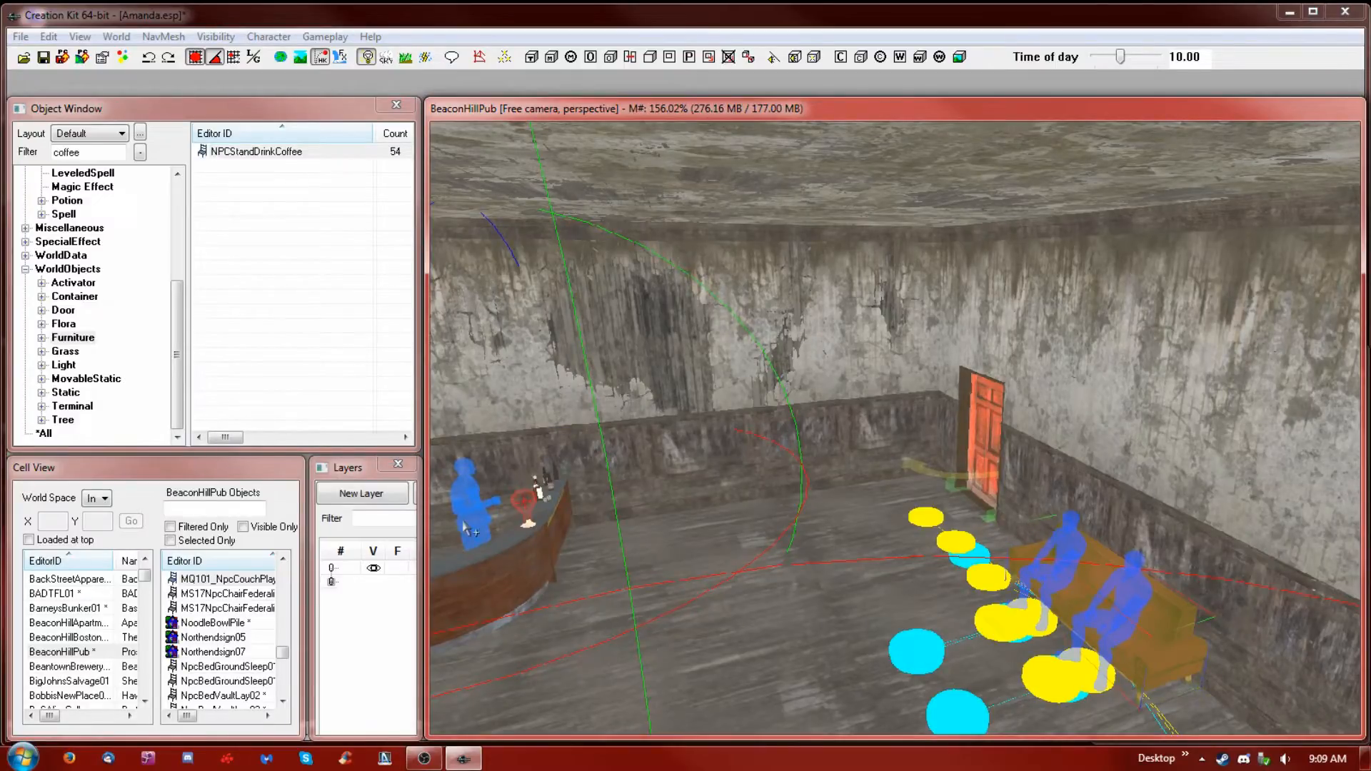
left_click(1055, 664)
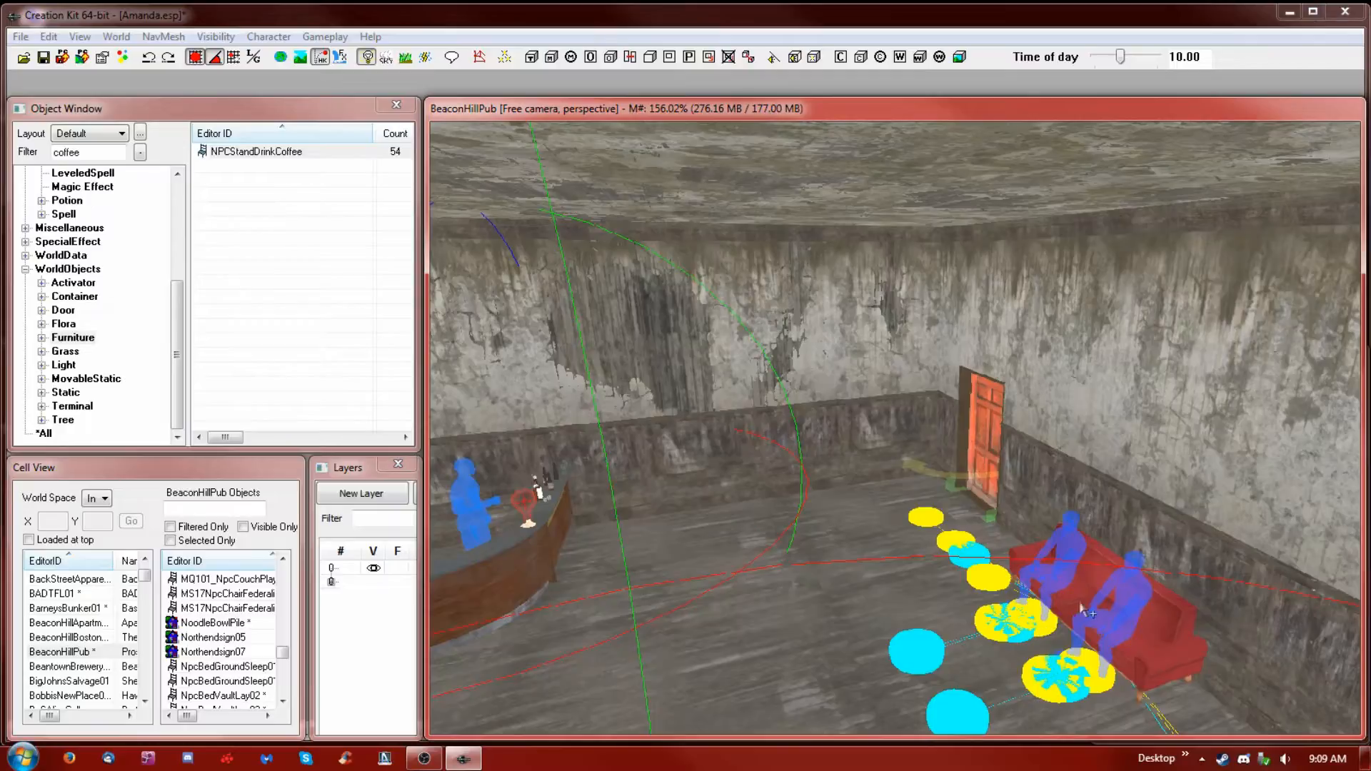
left_click(1112, 614)
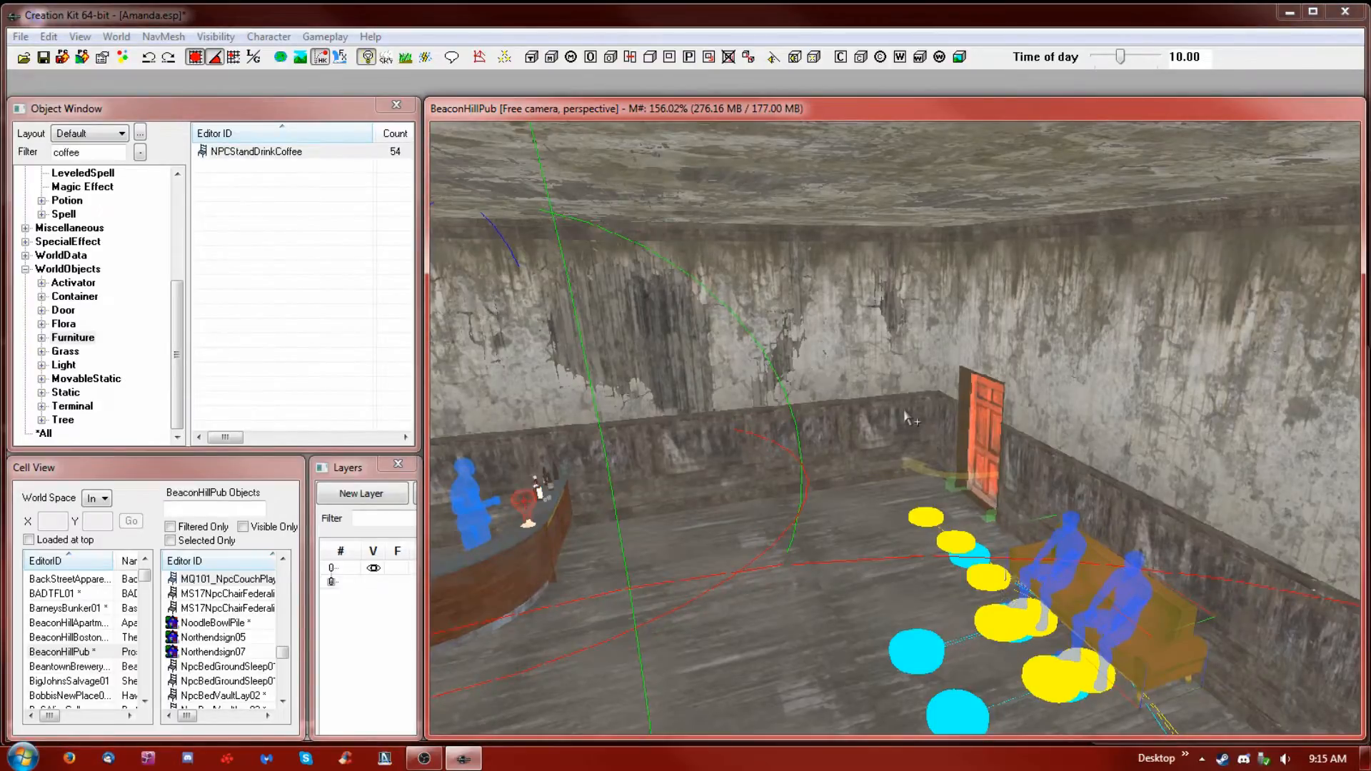
Face the wall with the couch and search the Static objects with the filter "end" for an end table
middle_click_drag(904, 410, 1006, 445)
middle_click_drag(1100, 556, 1080, 550)
middle_click_drag(881, 615, 876, 601)
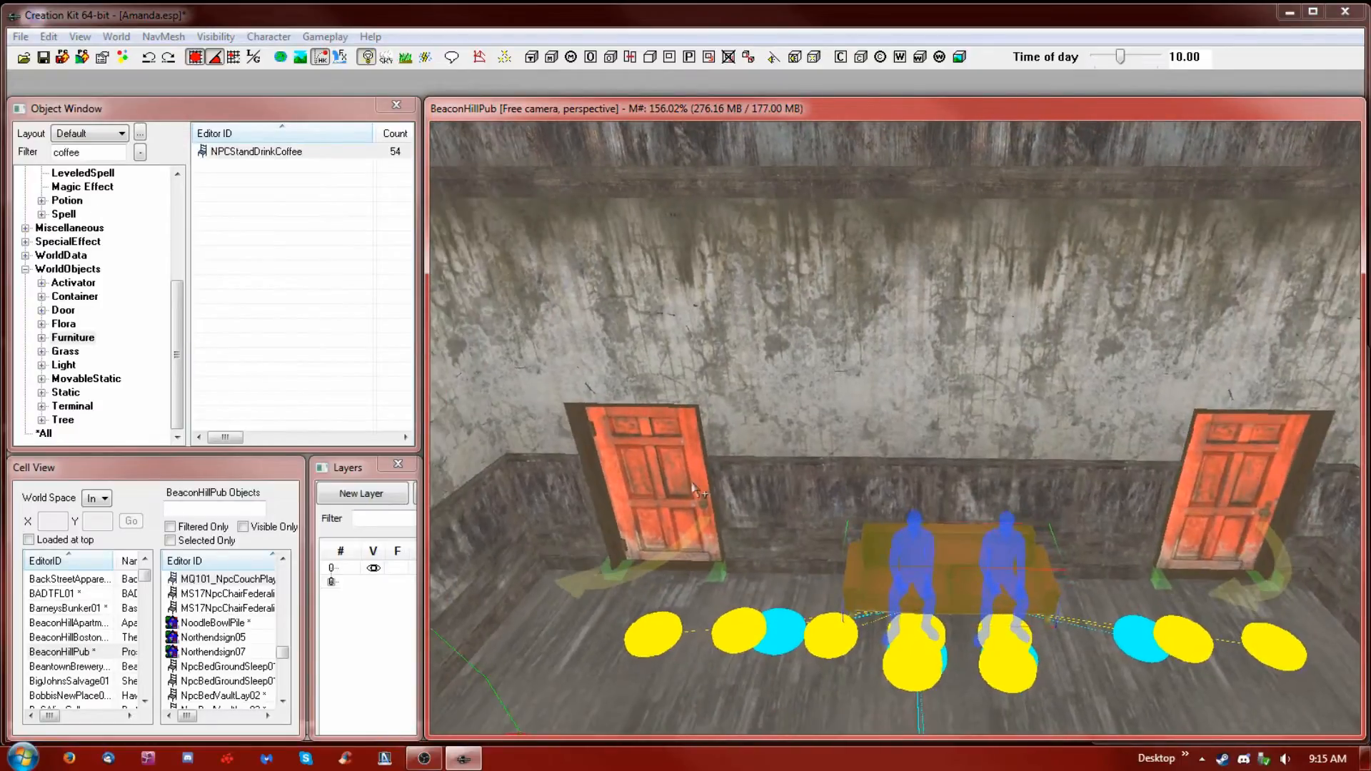
left_click_drag(101, 147, 18, 156)
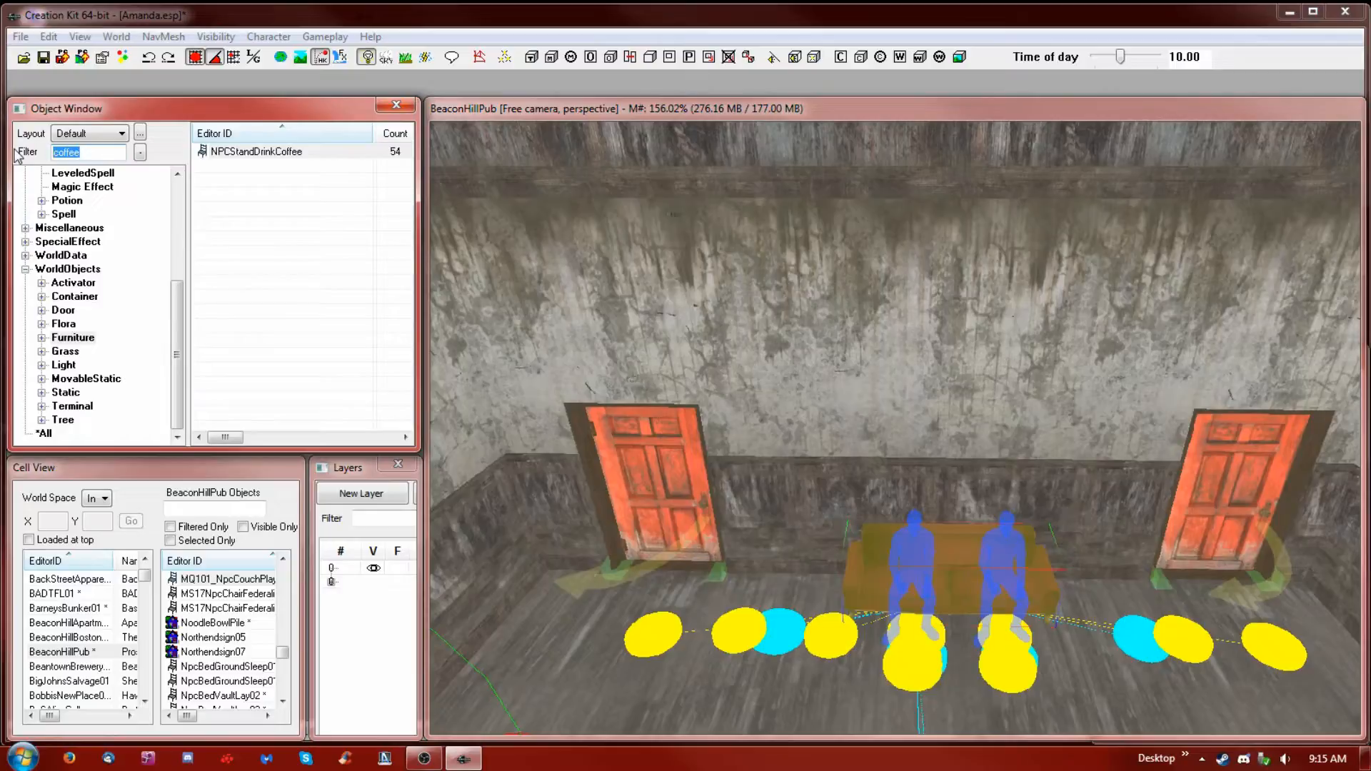
type("end")
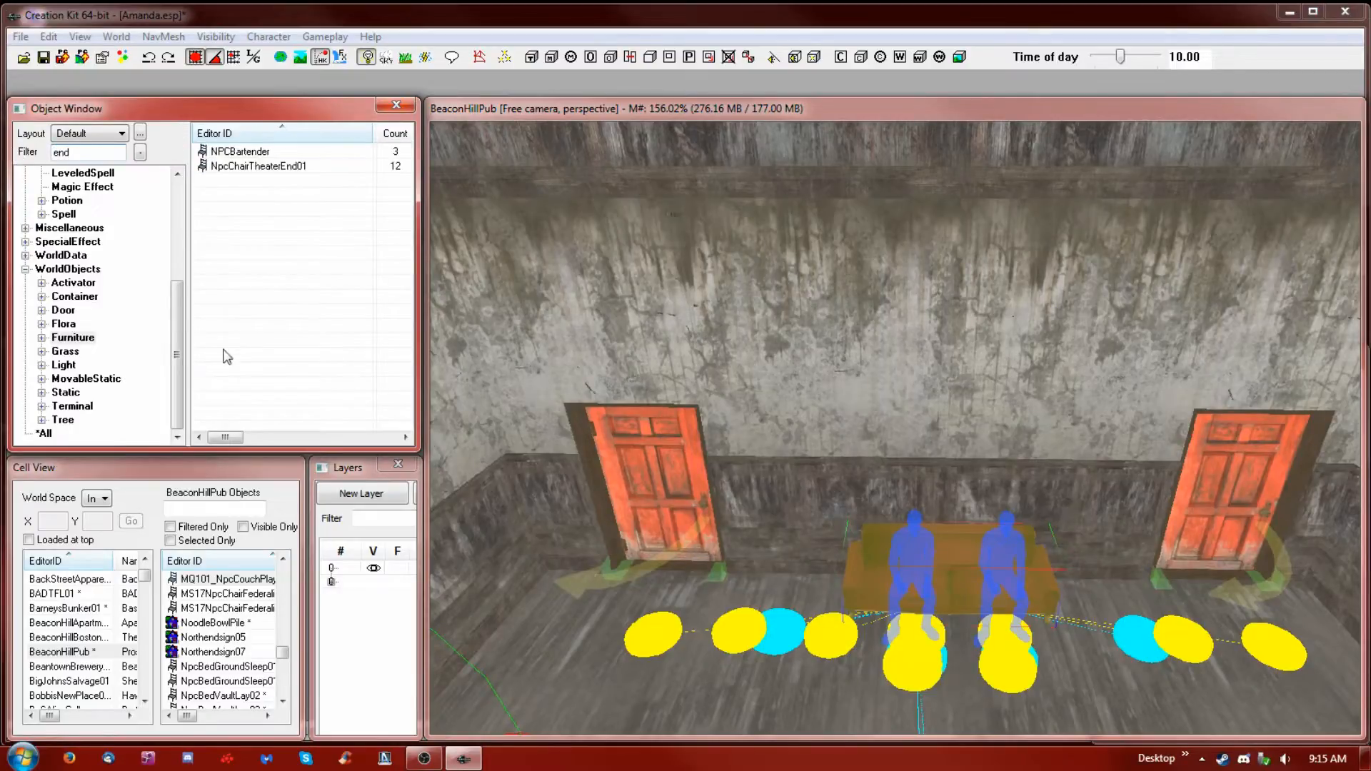
left_click(64, 394)
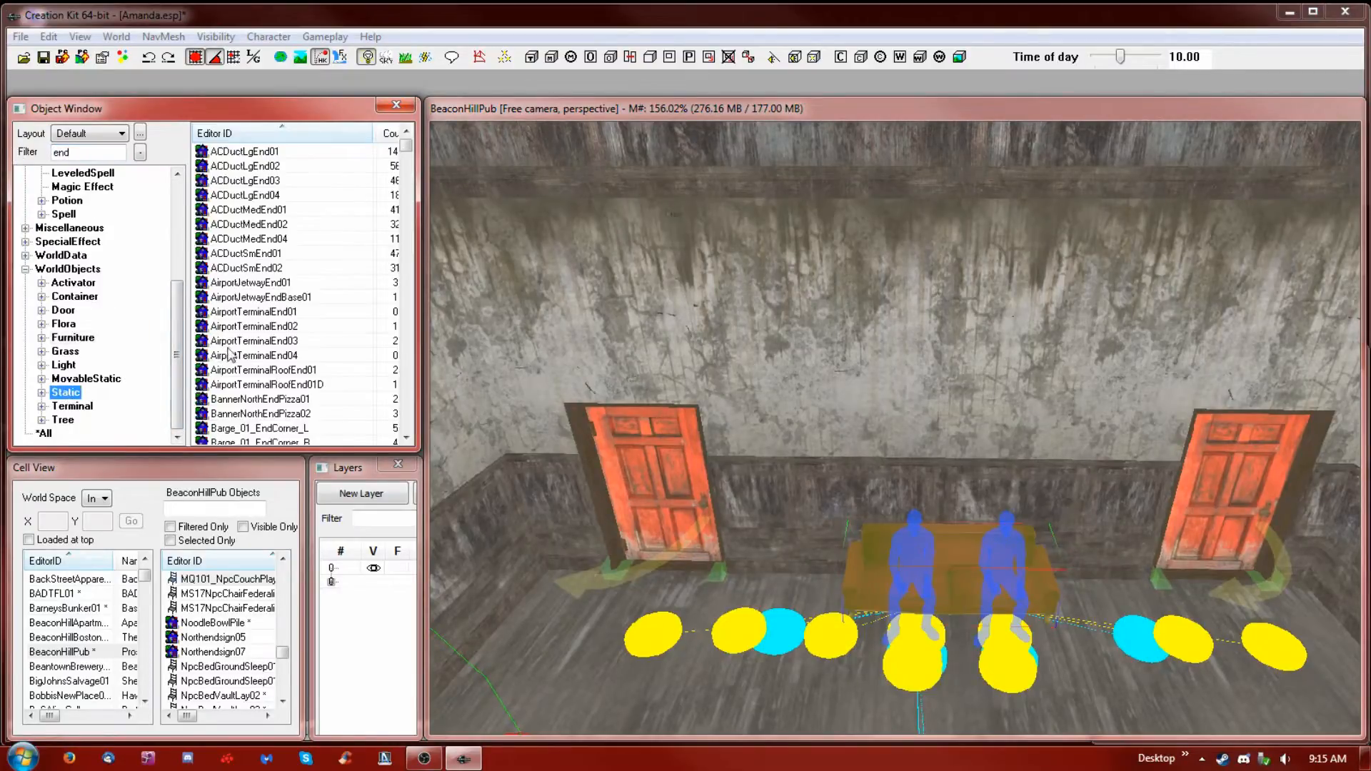
left_click(275, 213)
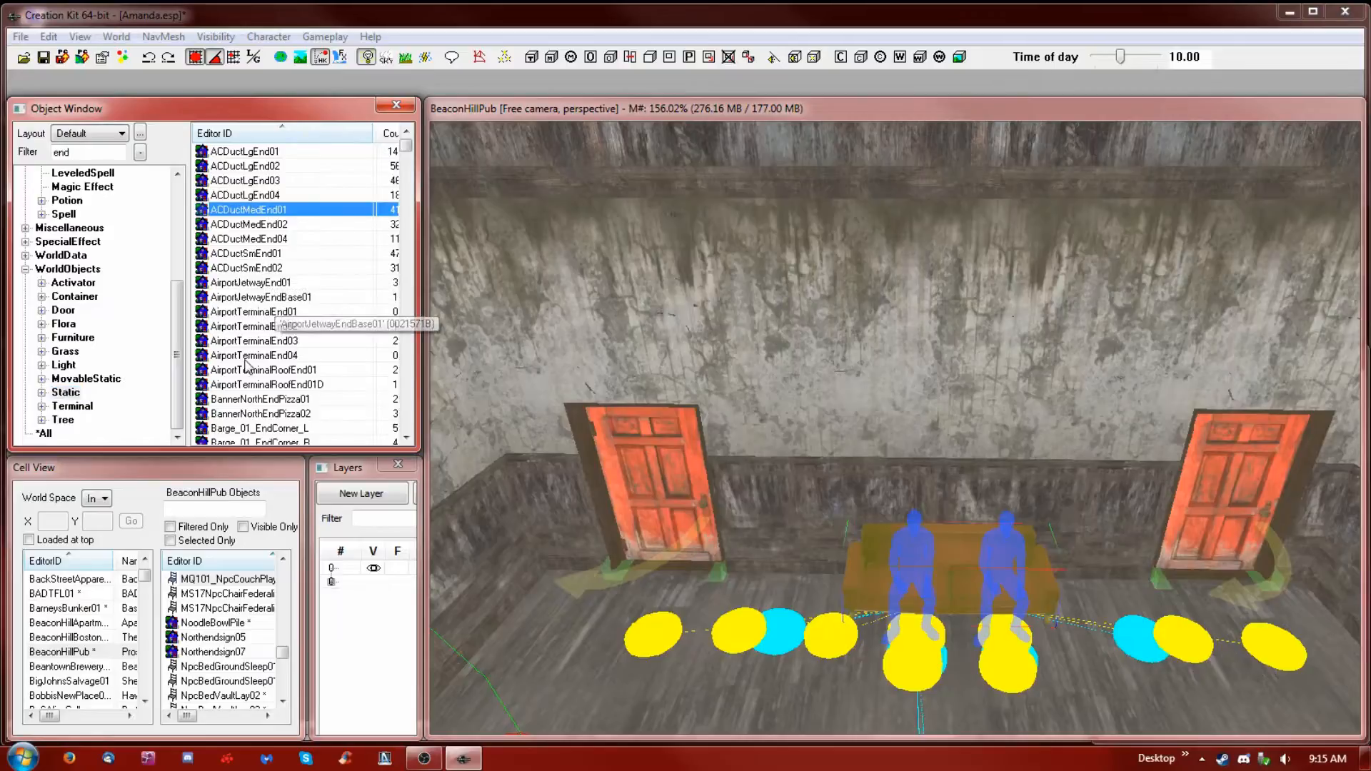
scroll(247, 366, "down", 3)
Filter the Static objects by "table" and open a preview of ModernDomesticTableMed01
left_click_drag(99, 152, 3, 151)
type("table")
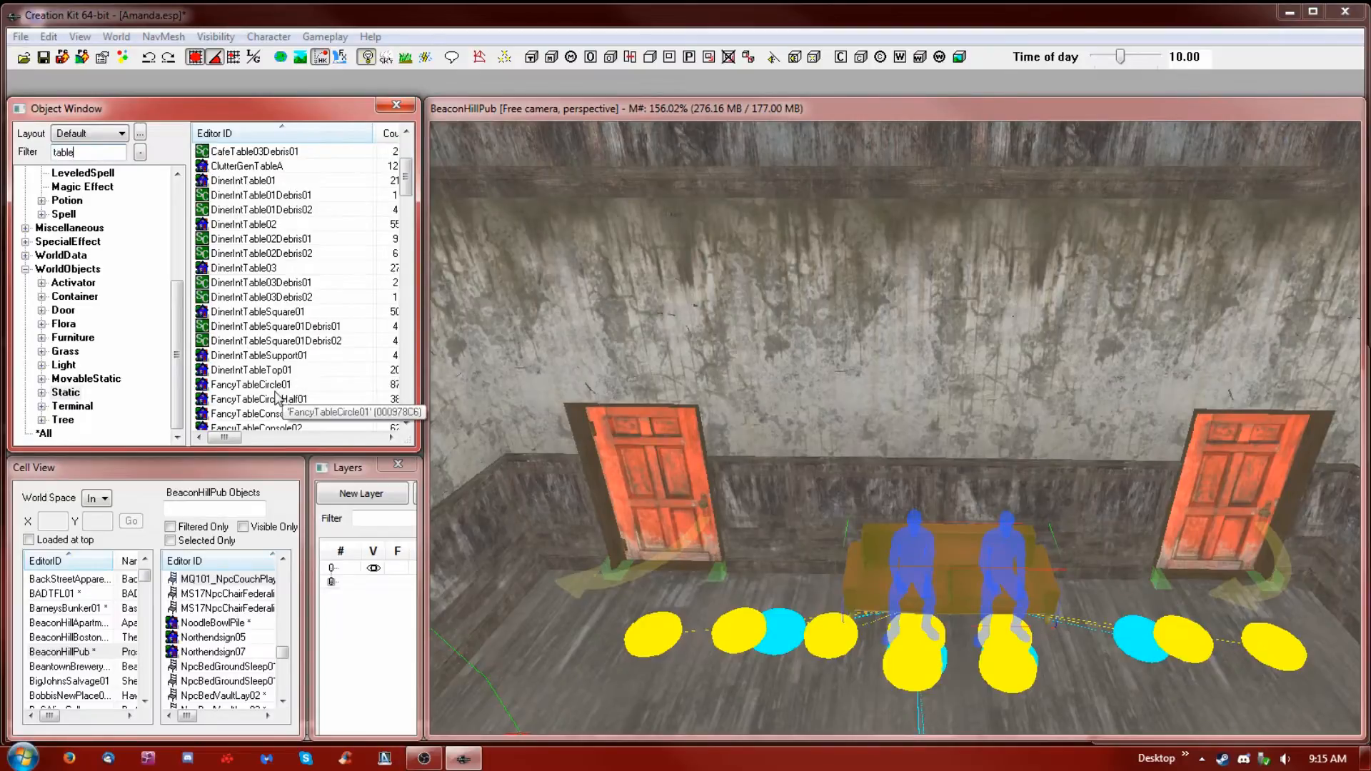
scroll(308, 389, "down", 9)
scroll(309, 399, "down", 10)
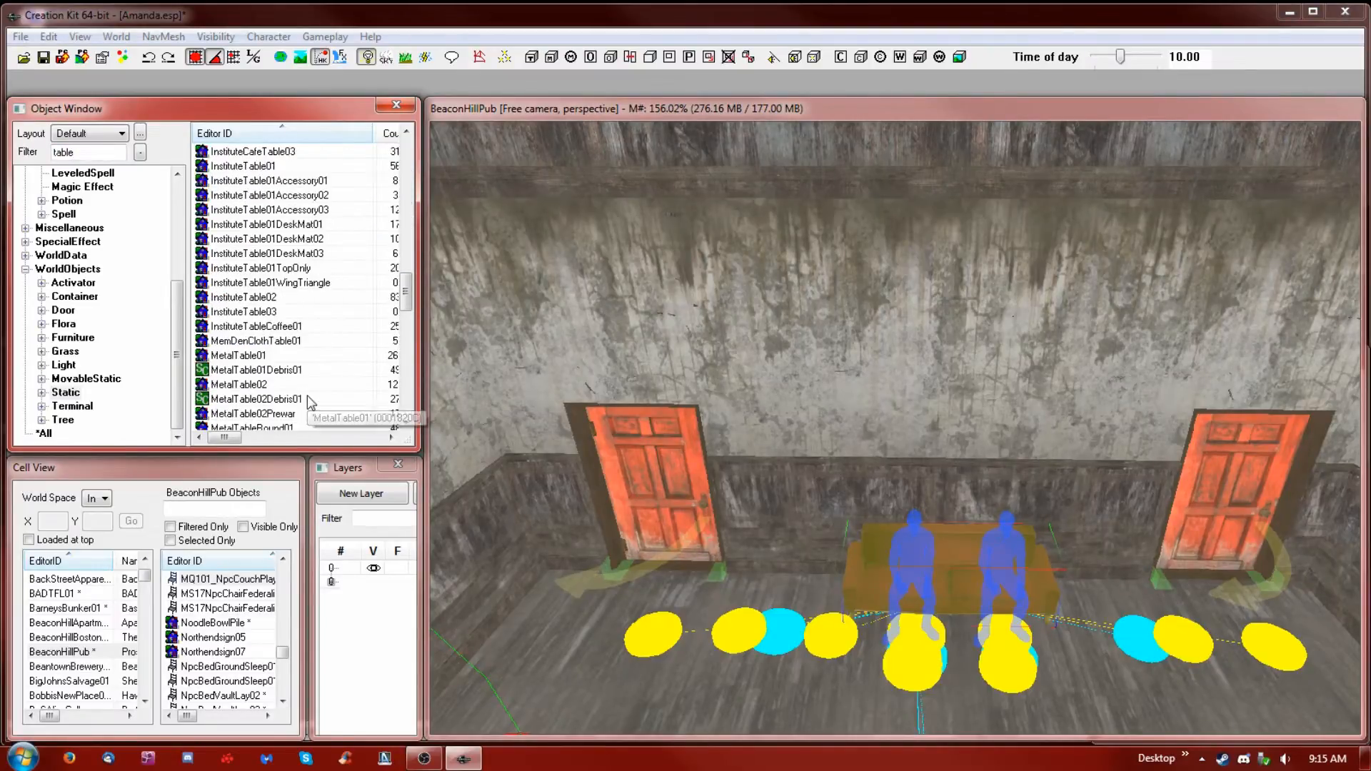
scroll(309, 400, "down", 2)
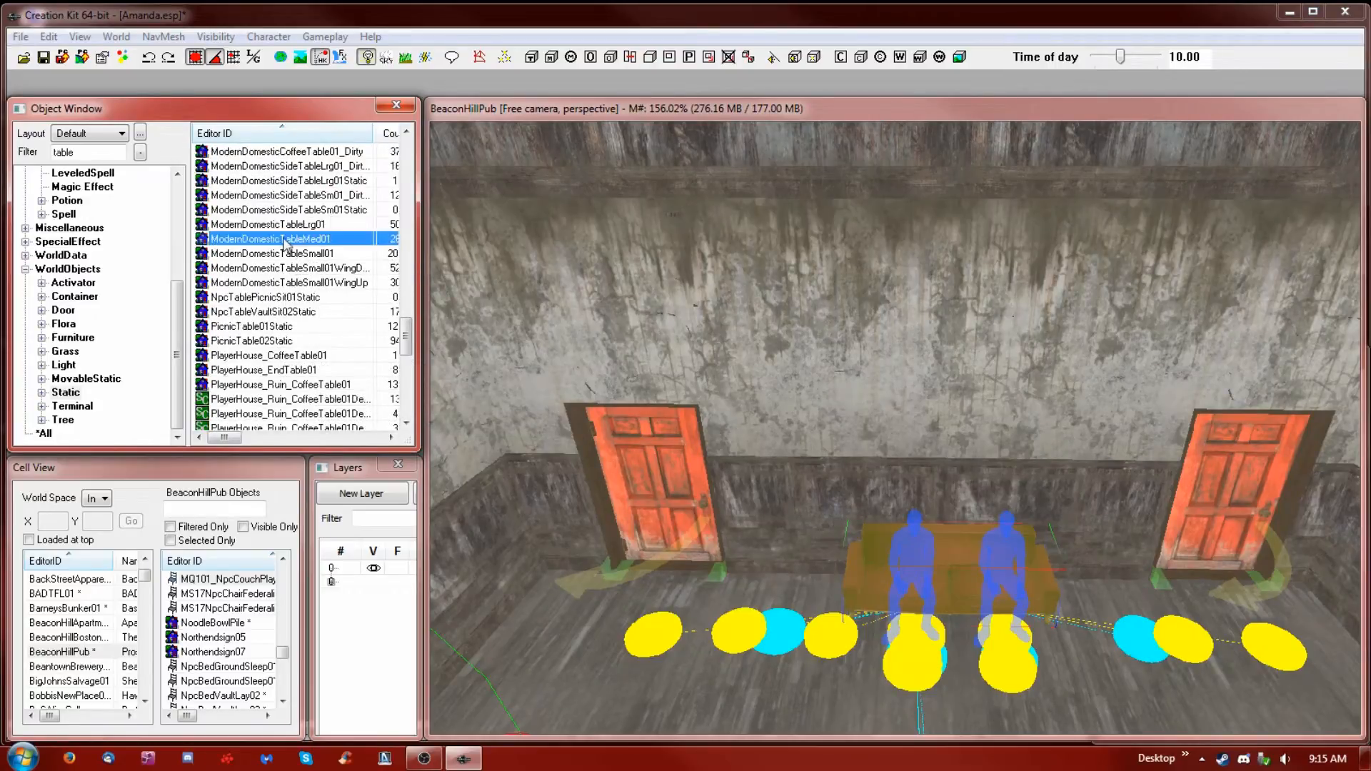
right_click(284, 238)
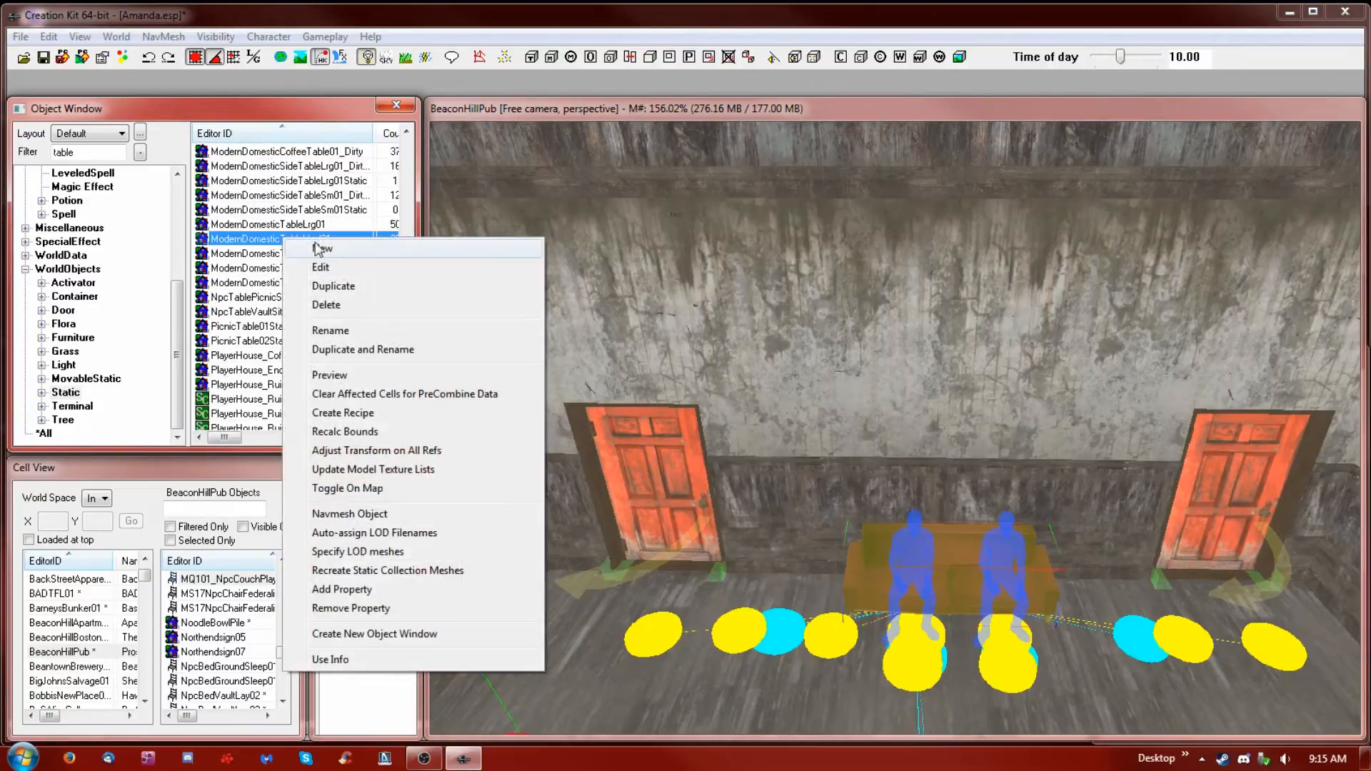
left_click(376, 375)
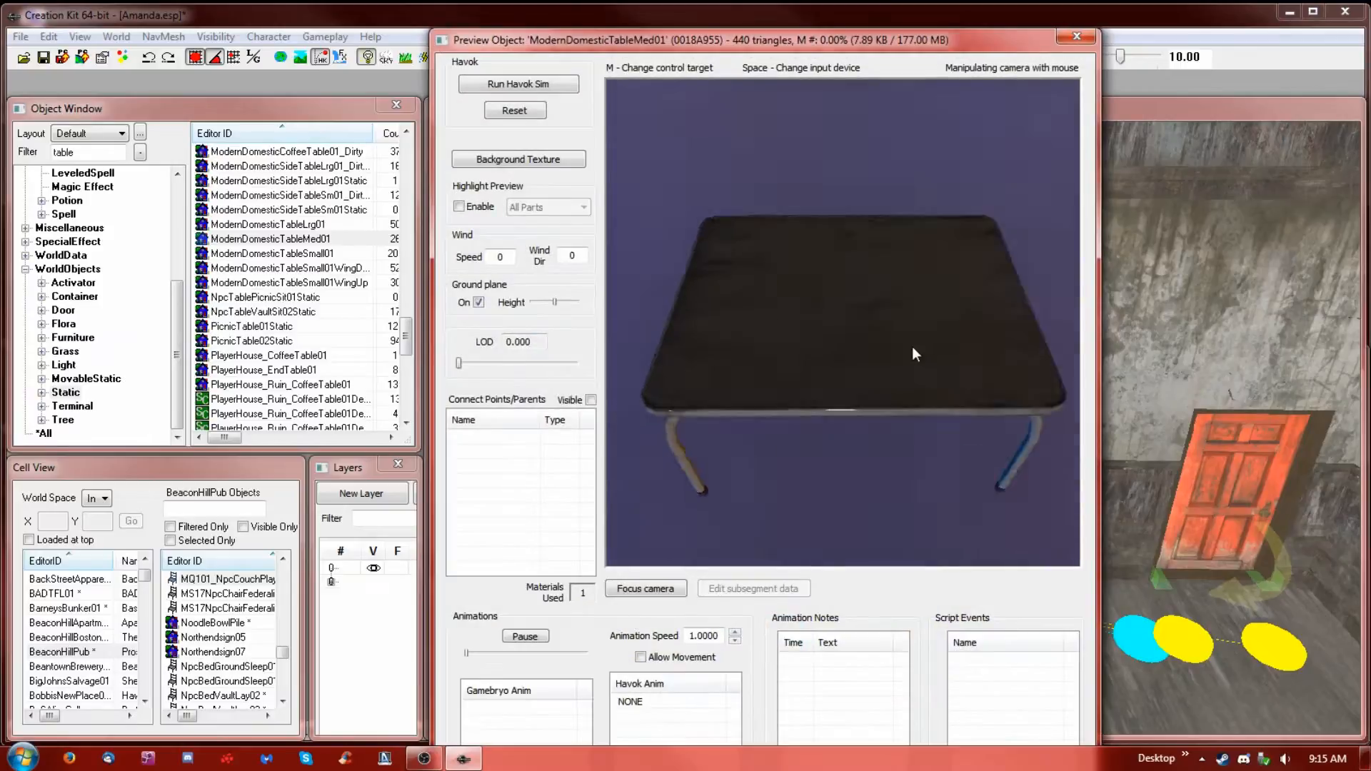
Preview the table models one after another from ModernDomesticTableSmall01 through the picnic tables to PlayerHouse_Ruin_EndTable01
left_click(202, 242)
key("Down")
key("Down")
key("Up")
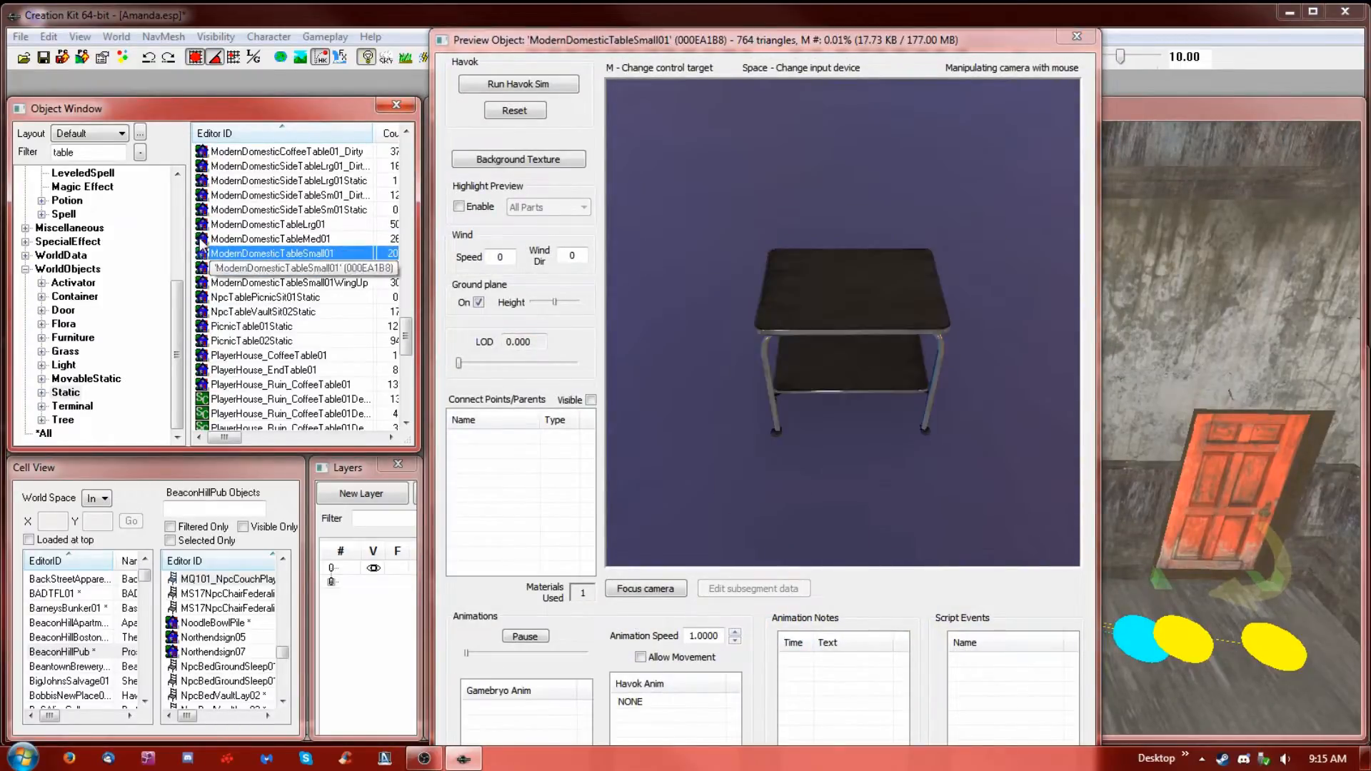
key("Down")
key("Down")
key("Down")
key("Down")
key("Down")
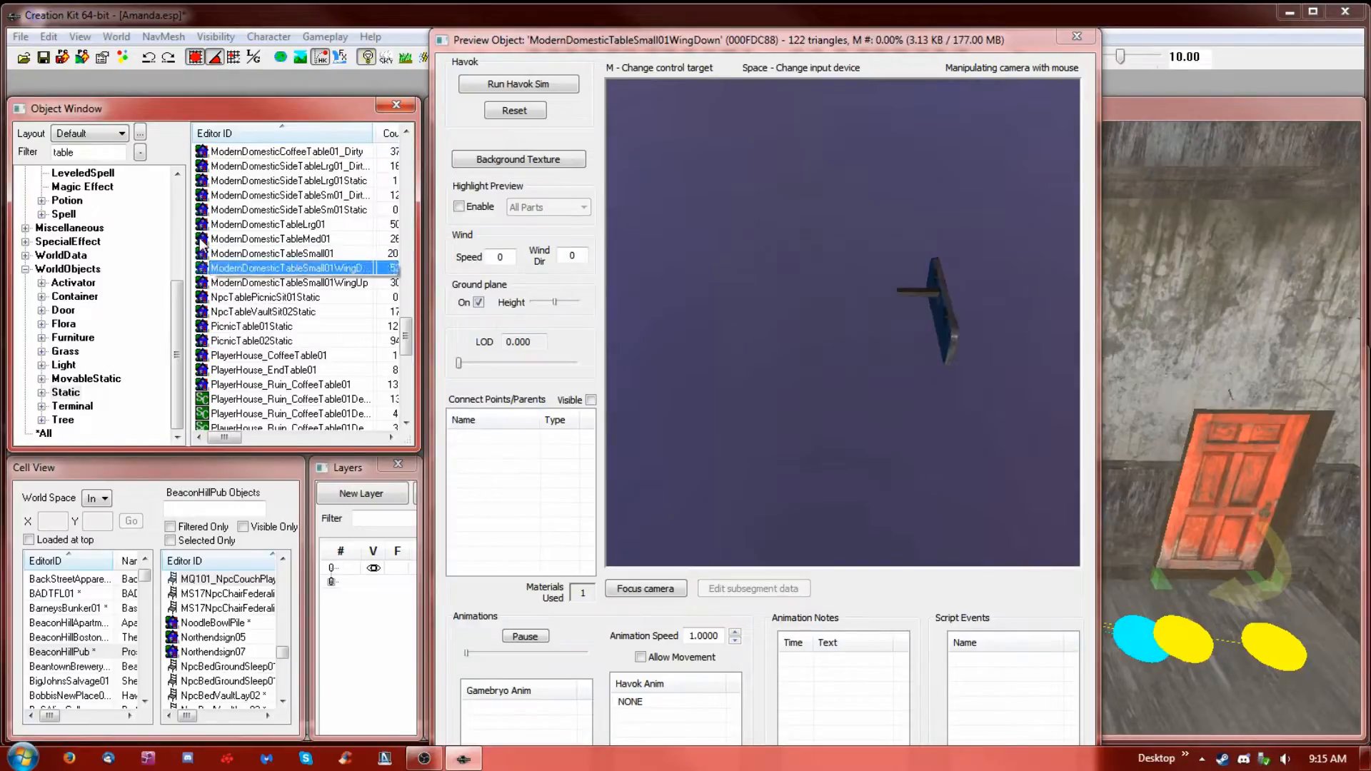
key("Down")
key("Down")
key("Down")
key("Down")
key("Down")
key("Down")
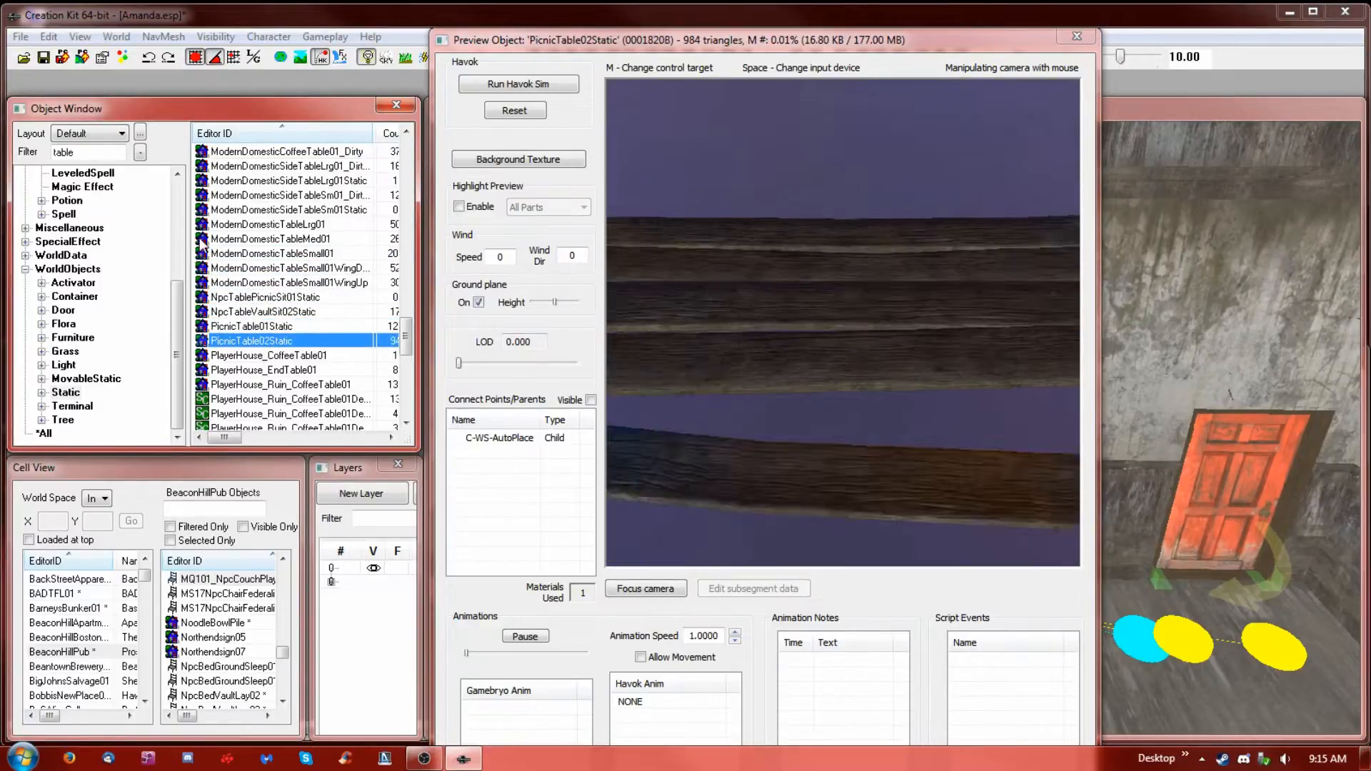
key("Down")
key("Down")
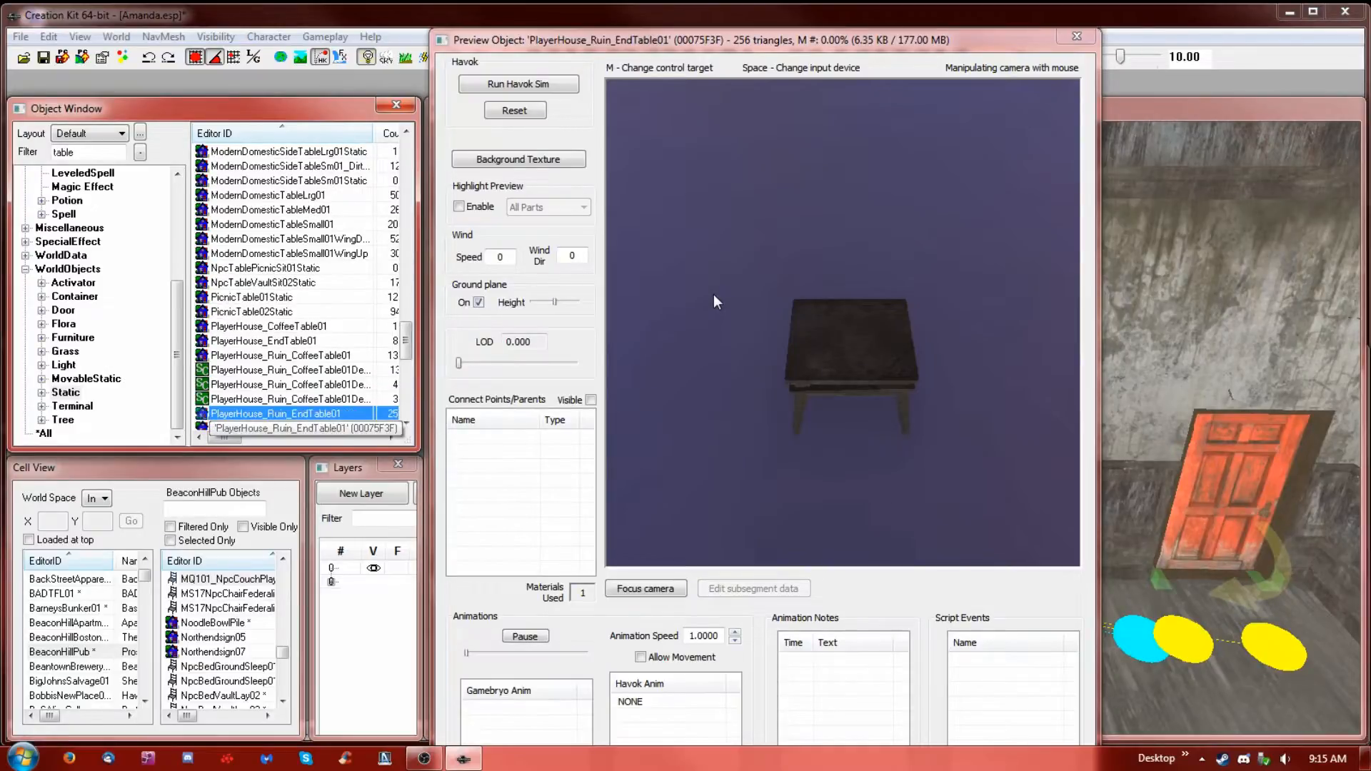
Compare the previews of PlayerHouse_EndTable01 and PlayerHouse_Ruin_EndTable01, finishing on the ruined version
key("Up")
key("Up")
key("Up")
key("Up")
key("Up")
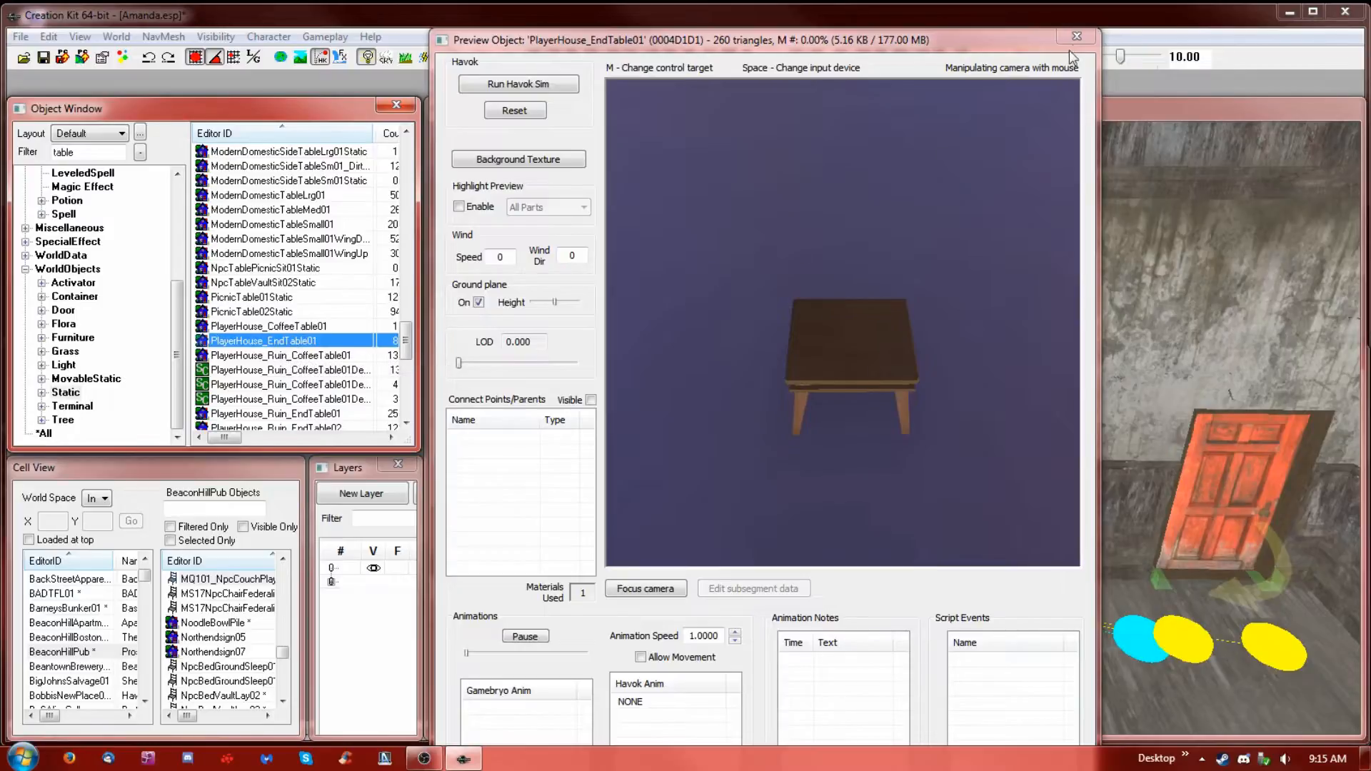
left_click(256, 414)
scroll(318, 427, "down", 2)
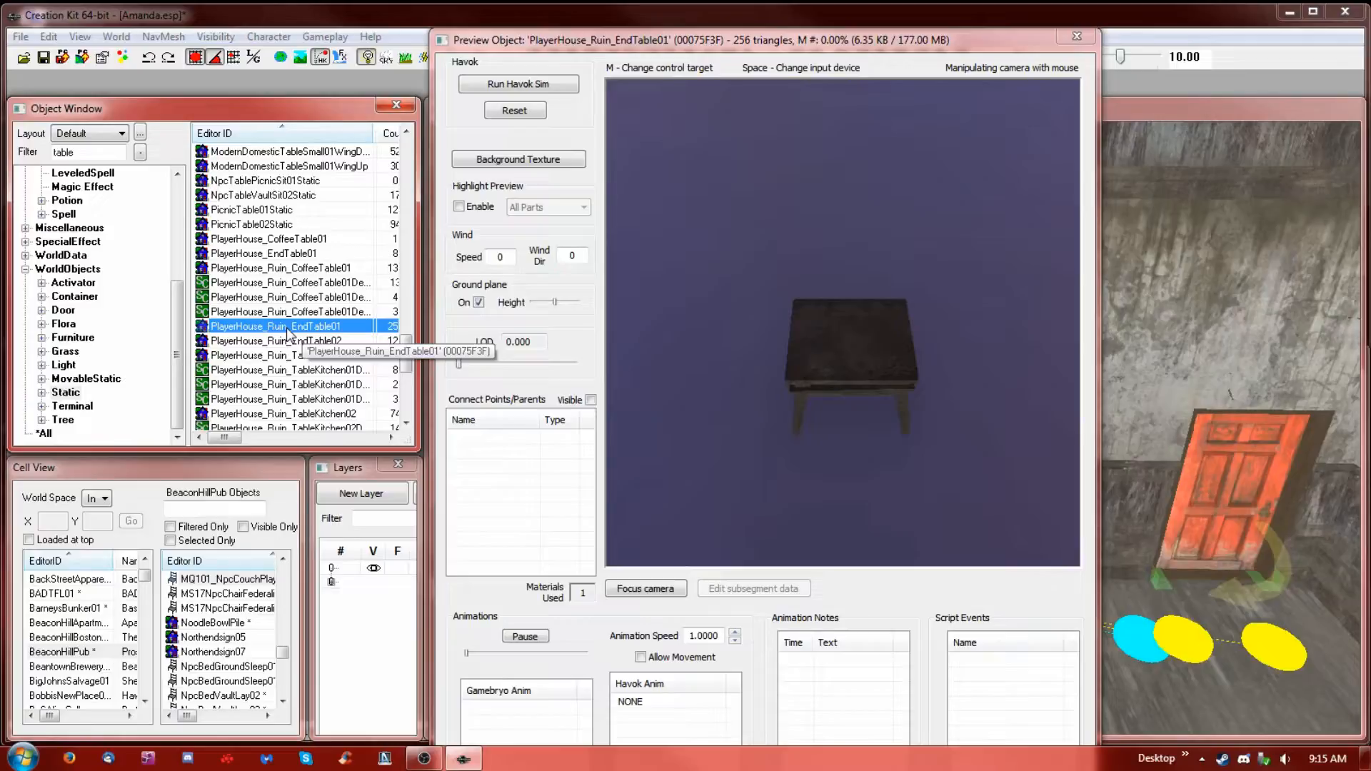
left_click(279, 254)
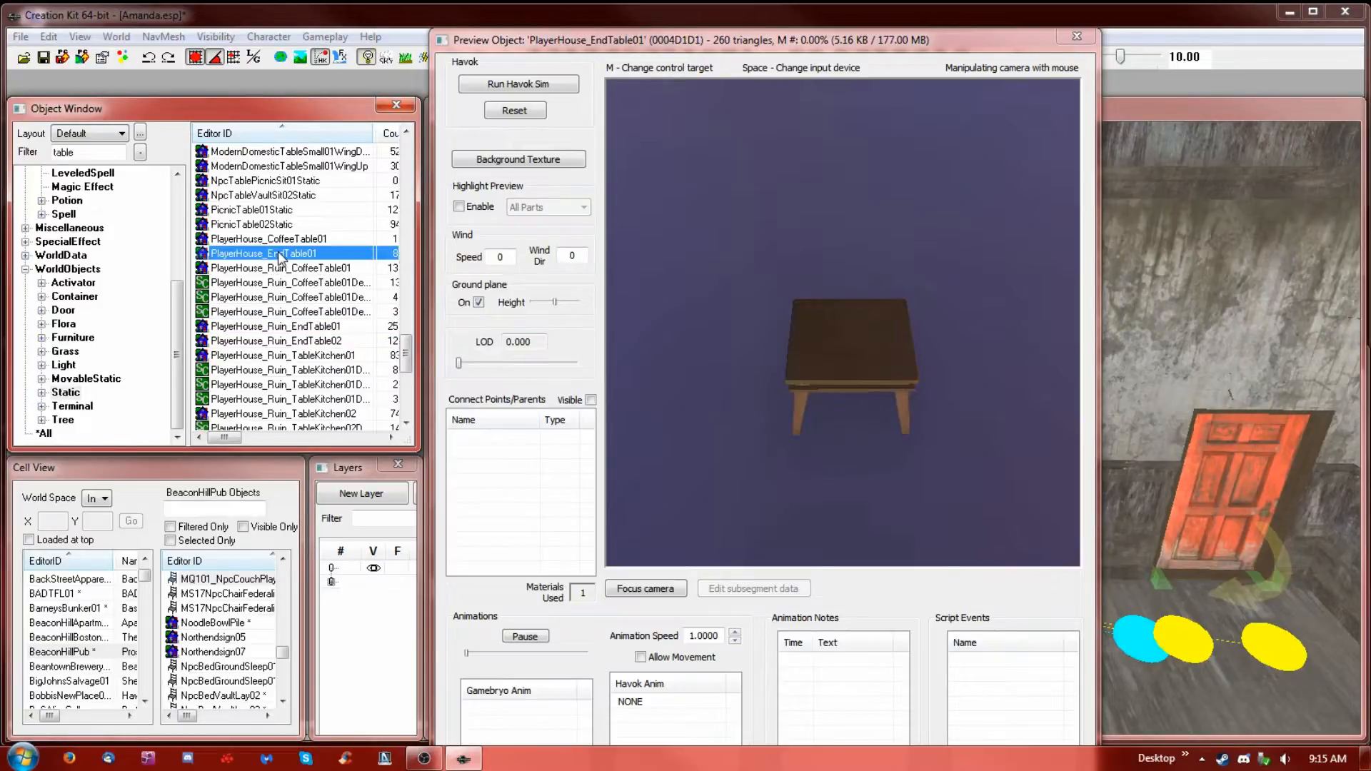
left_click(282, 328)
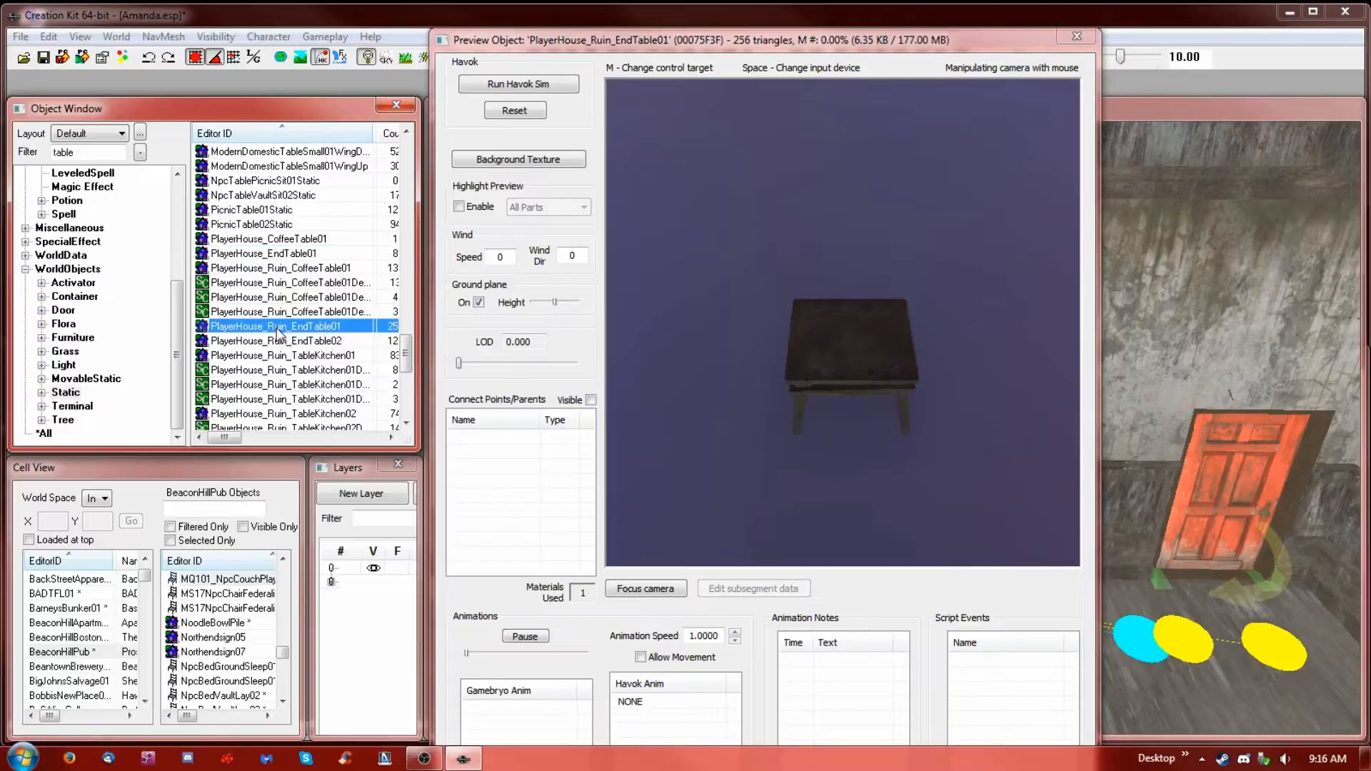
Place a PlayerHouse_Ruin_EndTable01 in the room and move it against the wall beside the couch's right end
left_click(1172, 698)
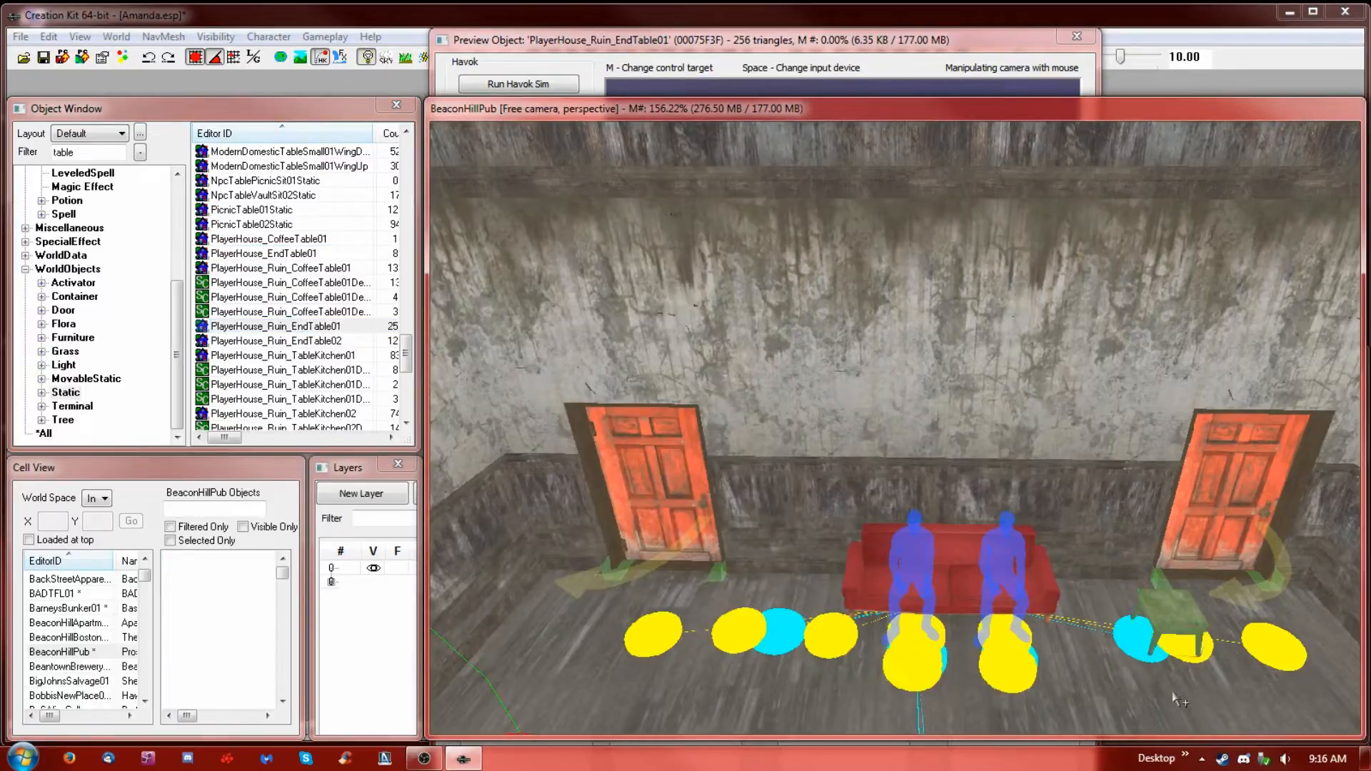
left_click(1168, 631)
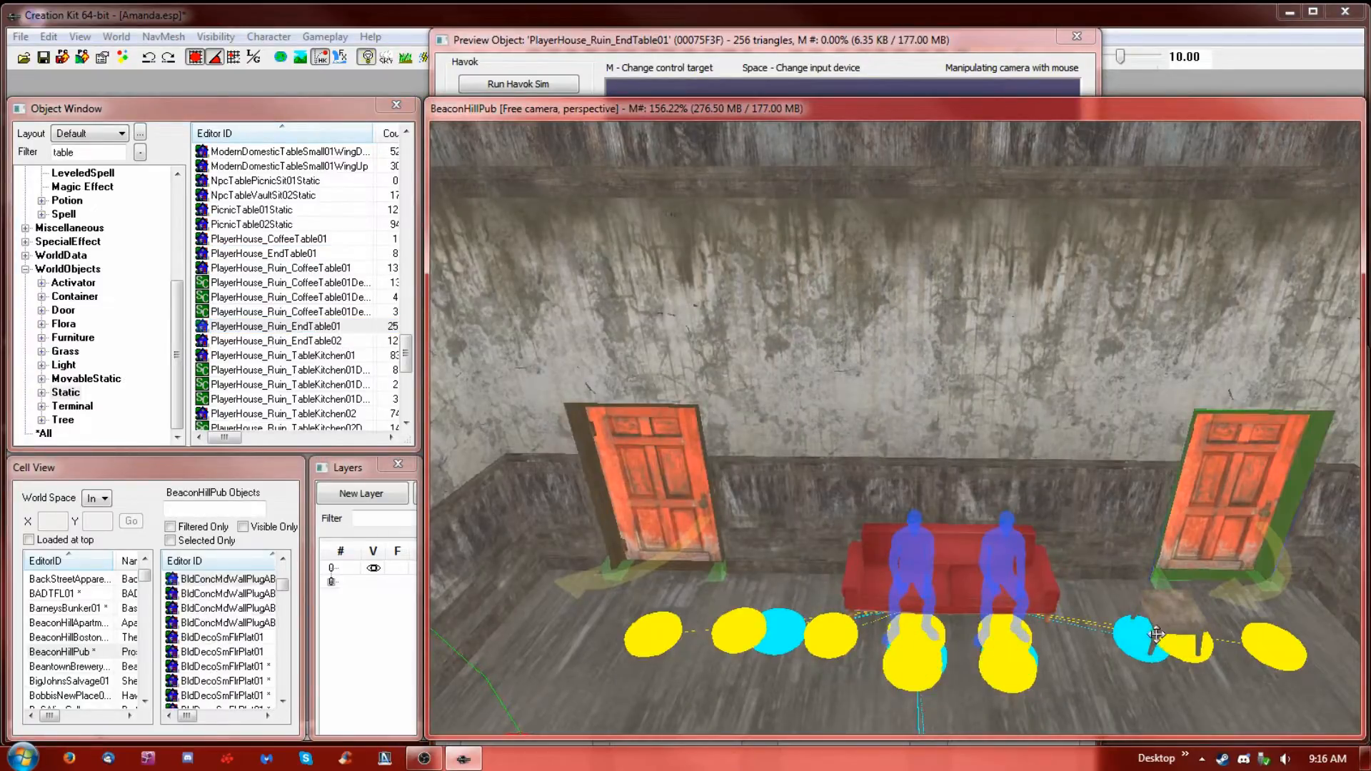
left_click(1156, 633)
left_click_drag(1146, 616, 1076, 602)
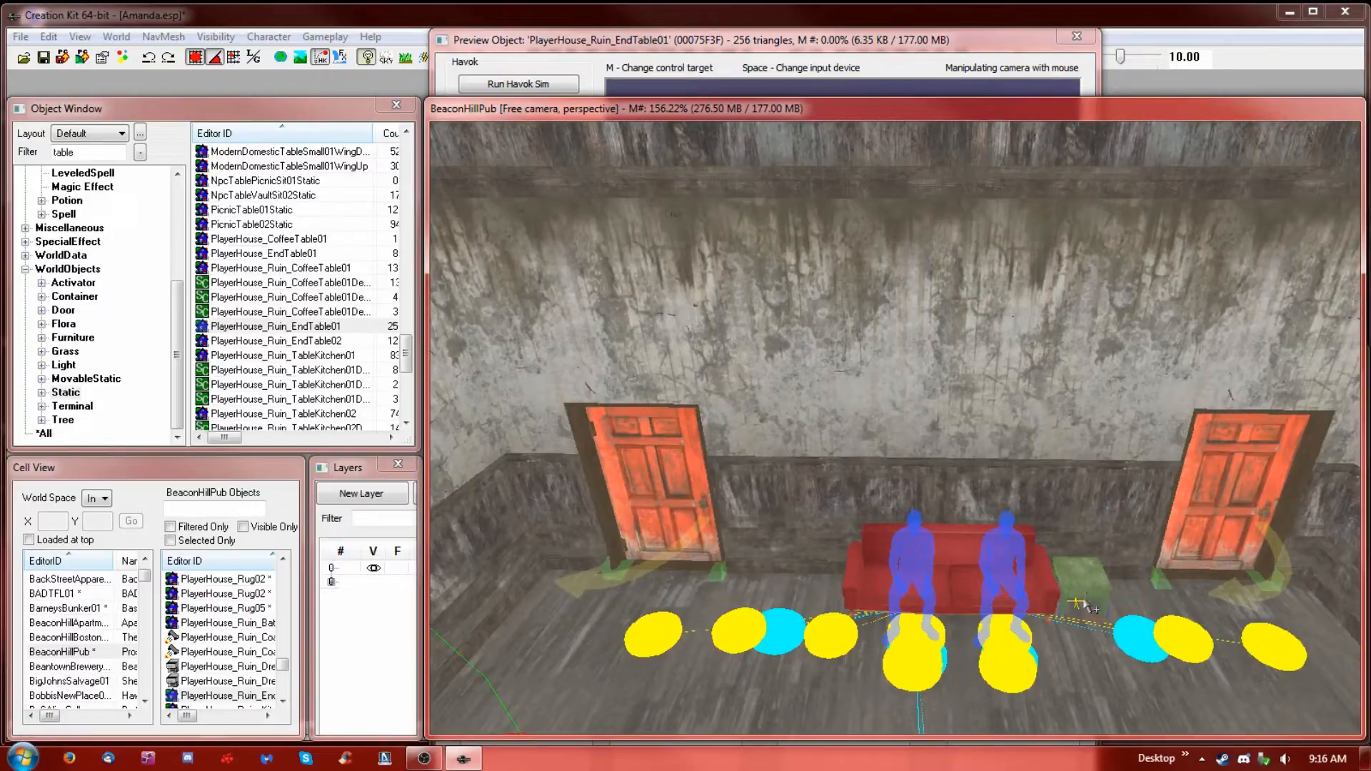
Add a second PlayerHouse_Ruin_EndTable01 and move it against the wall beside the couch's left end
left_click(821, 625)
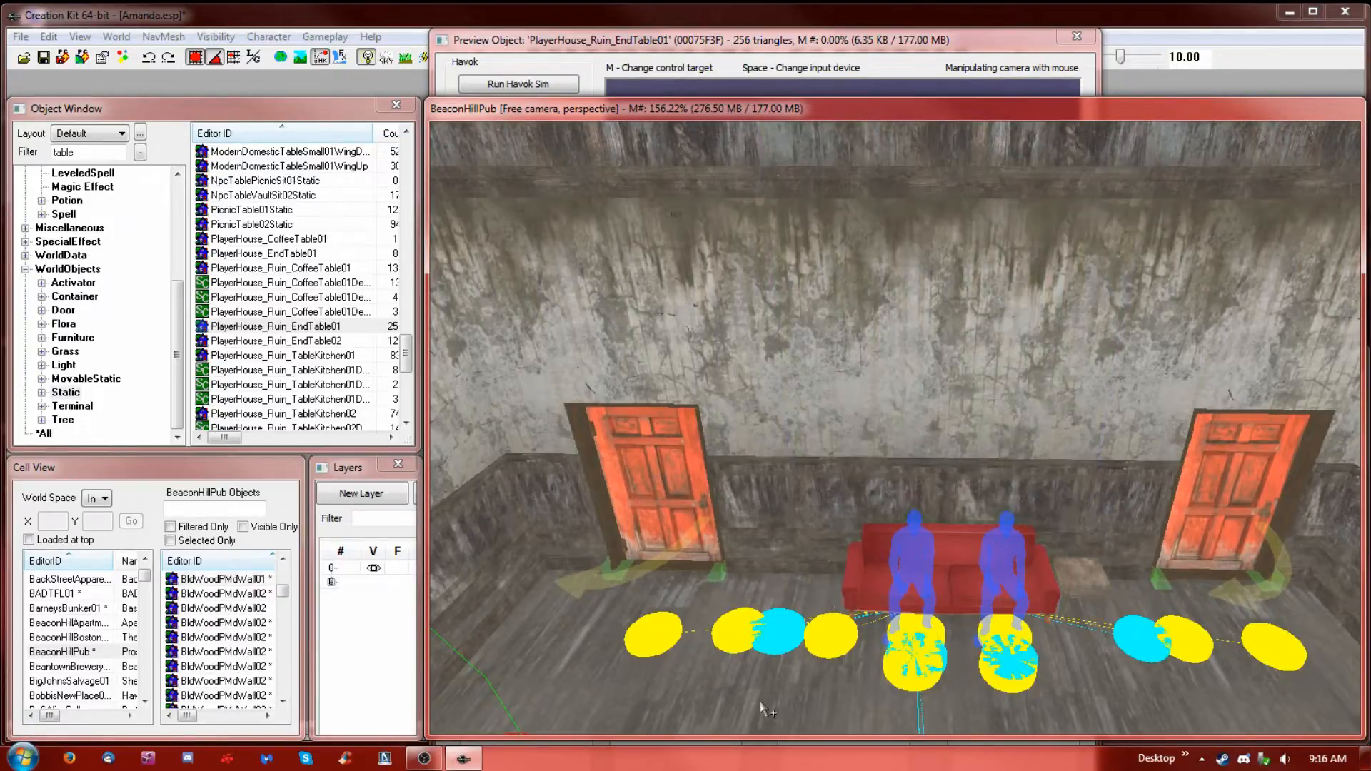
left_click(800, 718)
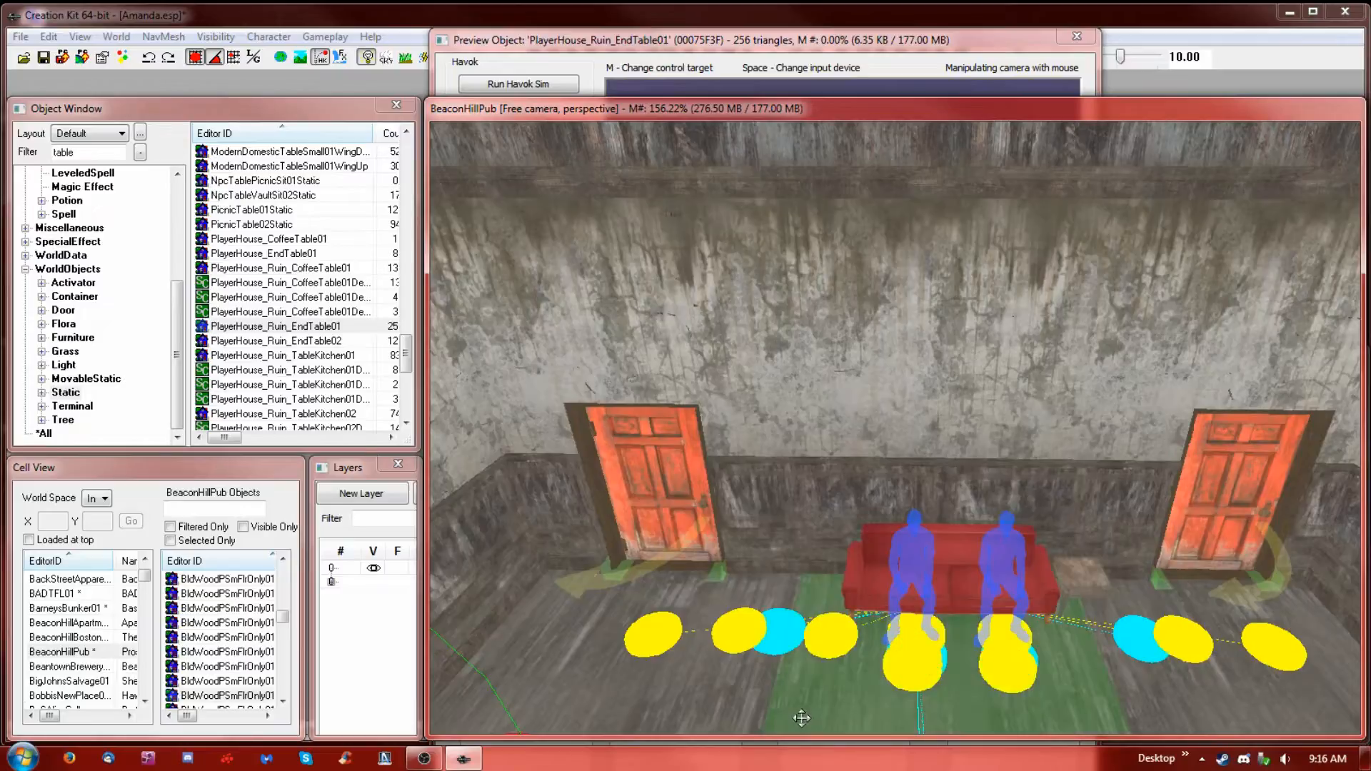
key("ctrl+z")
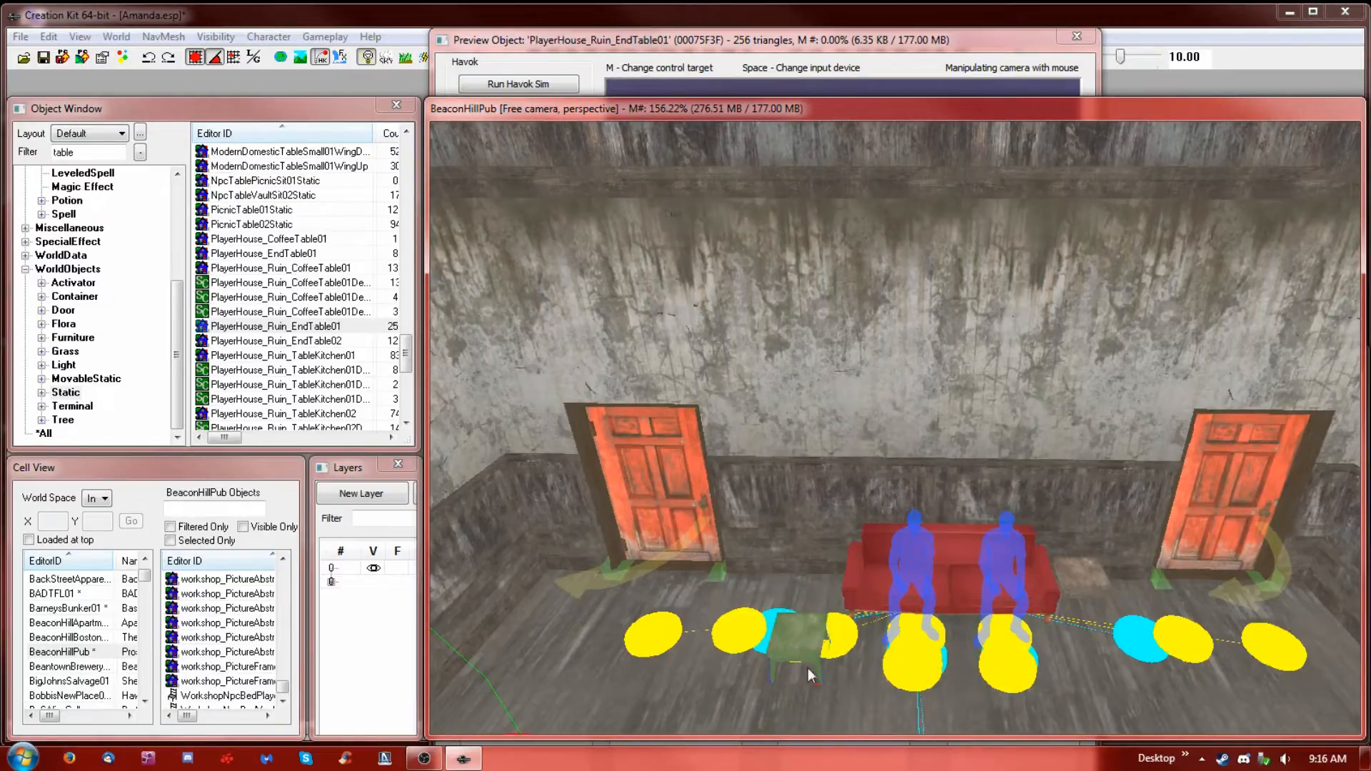
left_click_drag(819, 670, 808, 596)
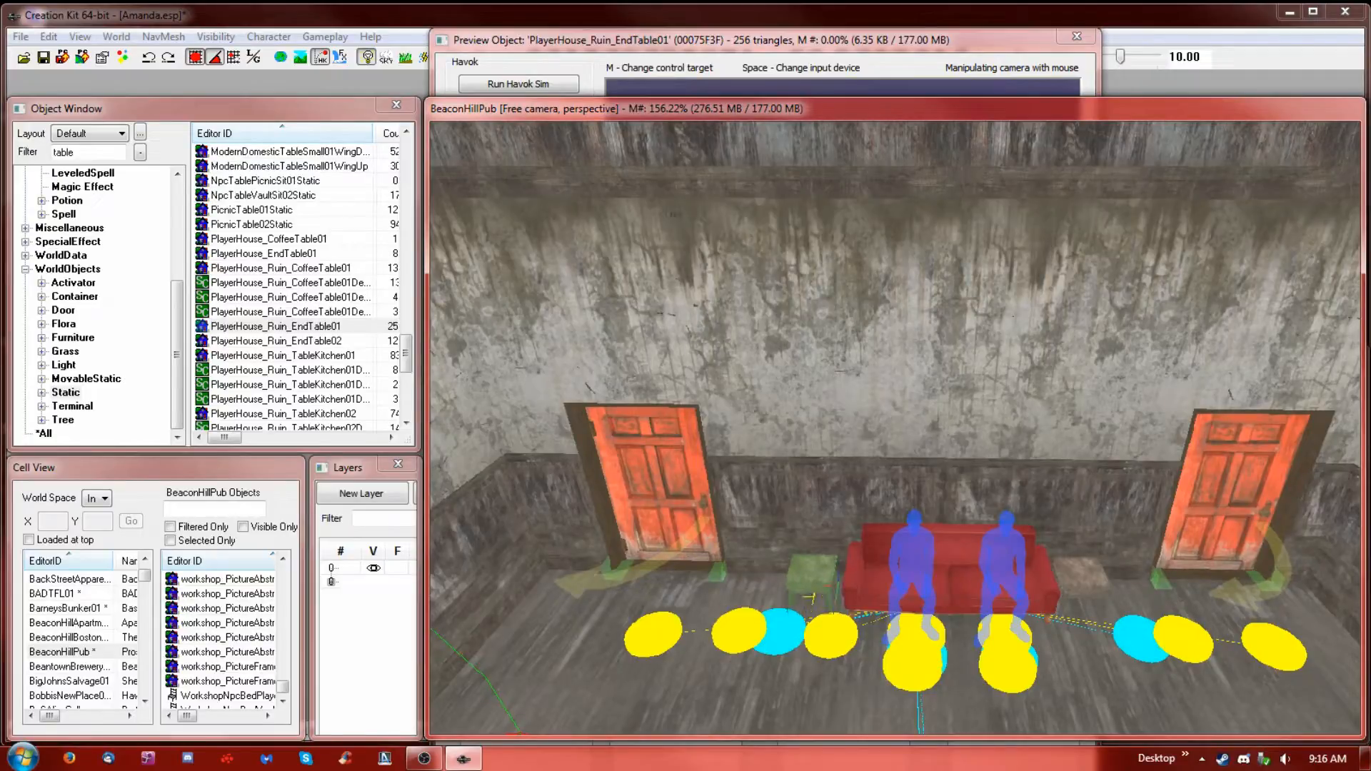
Turn off grid snapping and nudge the couch slightly left between the two end tables
left_click(957, 604)
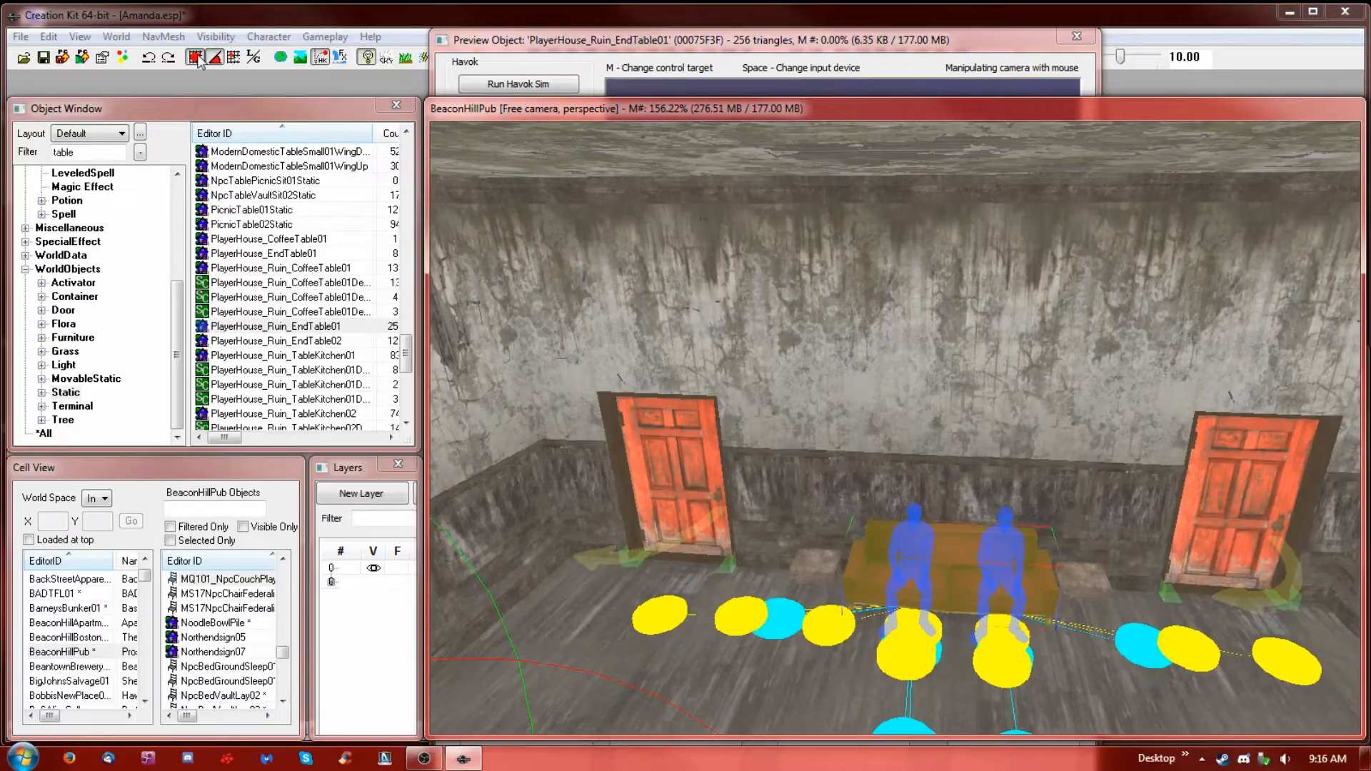
left_click_drag(957, 577, 951, 578)
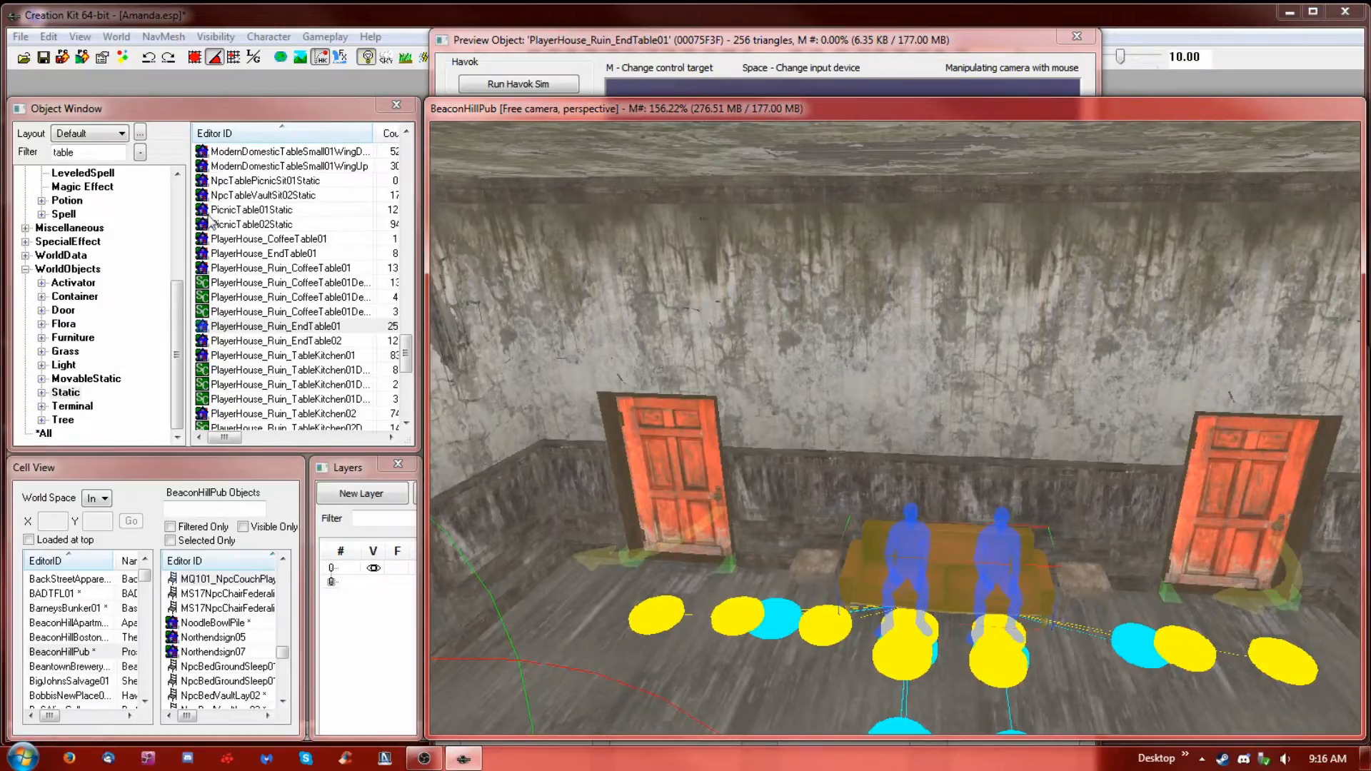
Filter the objects by "vase" and search the Static, Flora, Activator, Grass and MovableStatic categories for vases
left_click_drag(82, 152, 17, 150)
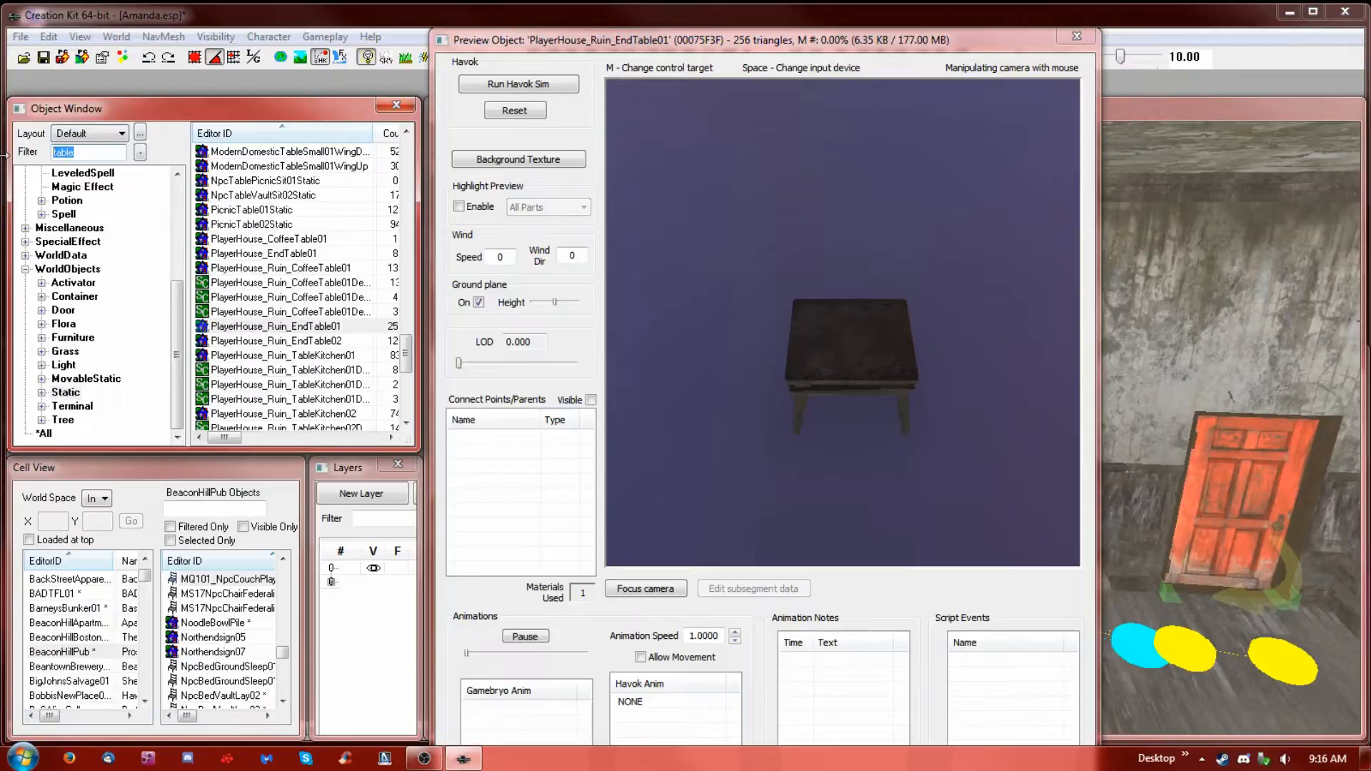
type("vase")
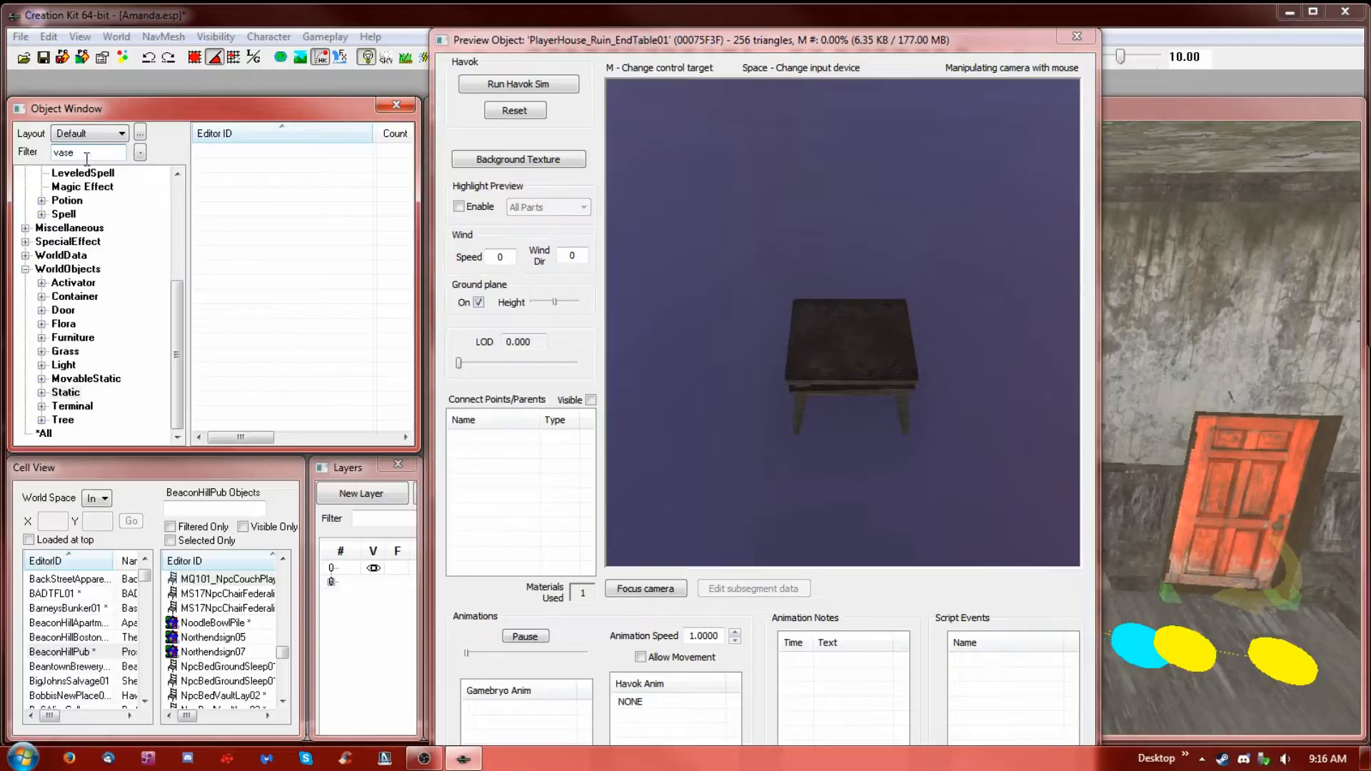
left_click(43, 393)
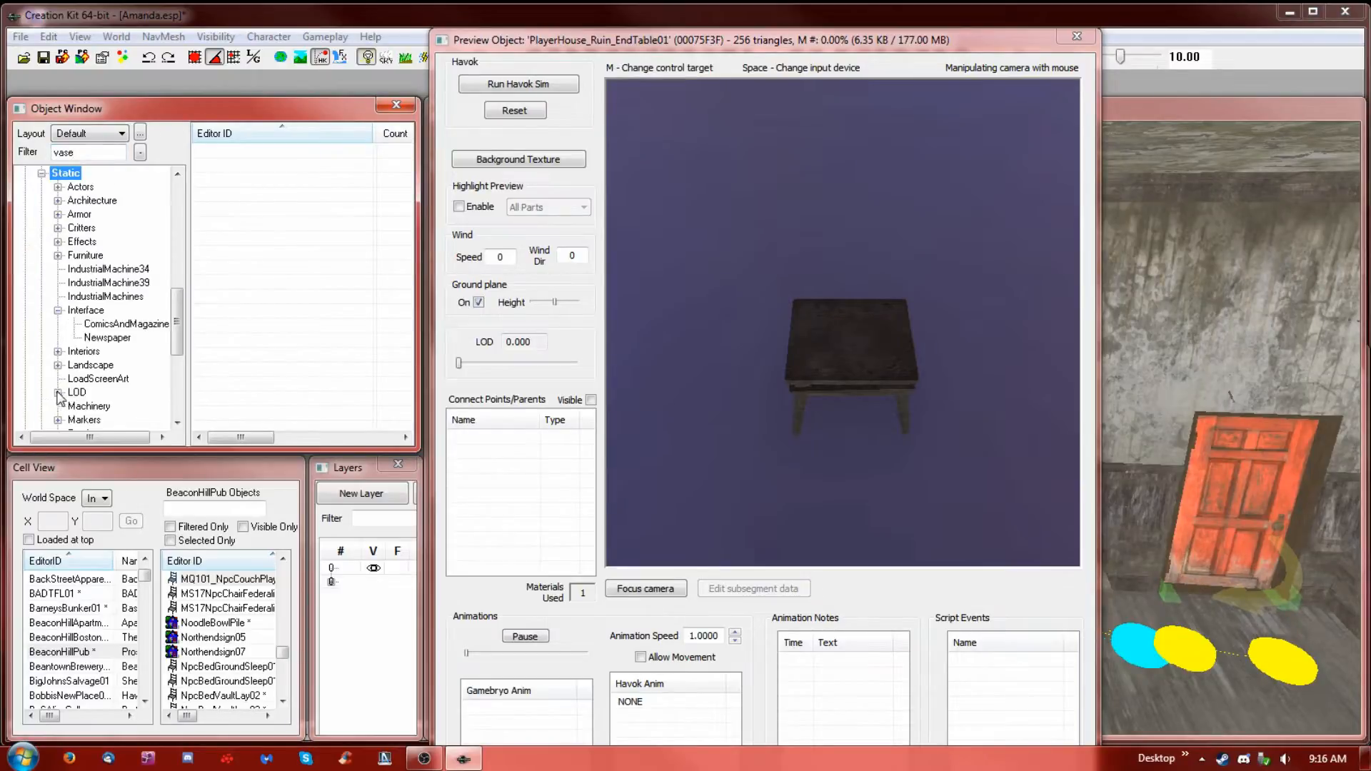
left_click(42, 171)
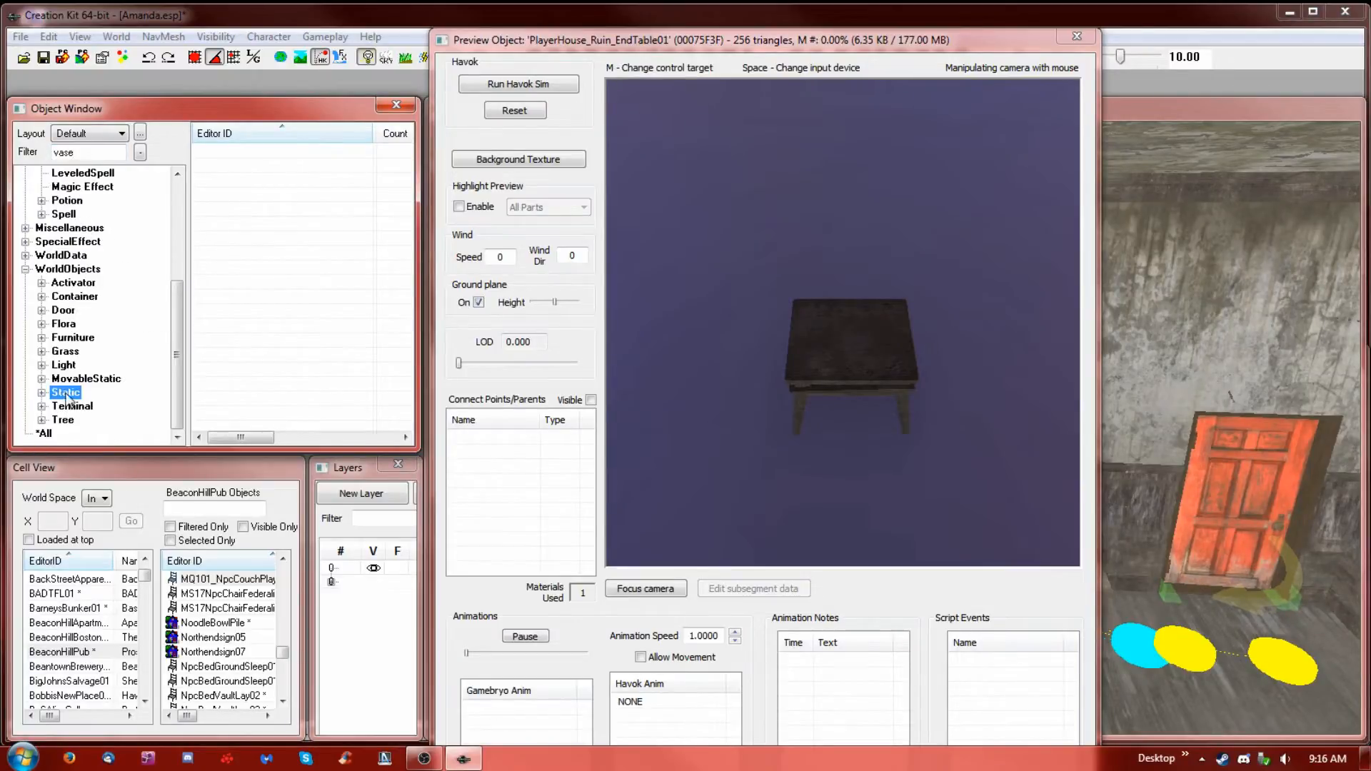
left_click(63, 325)
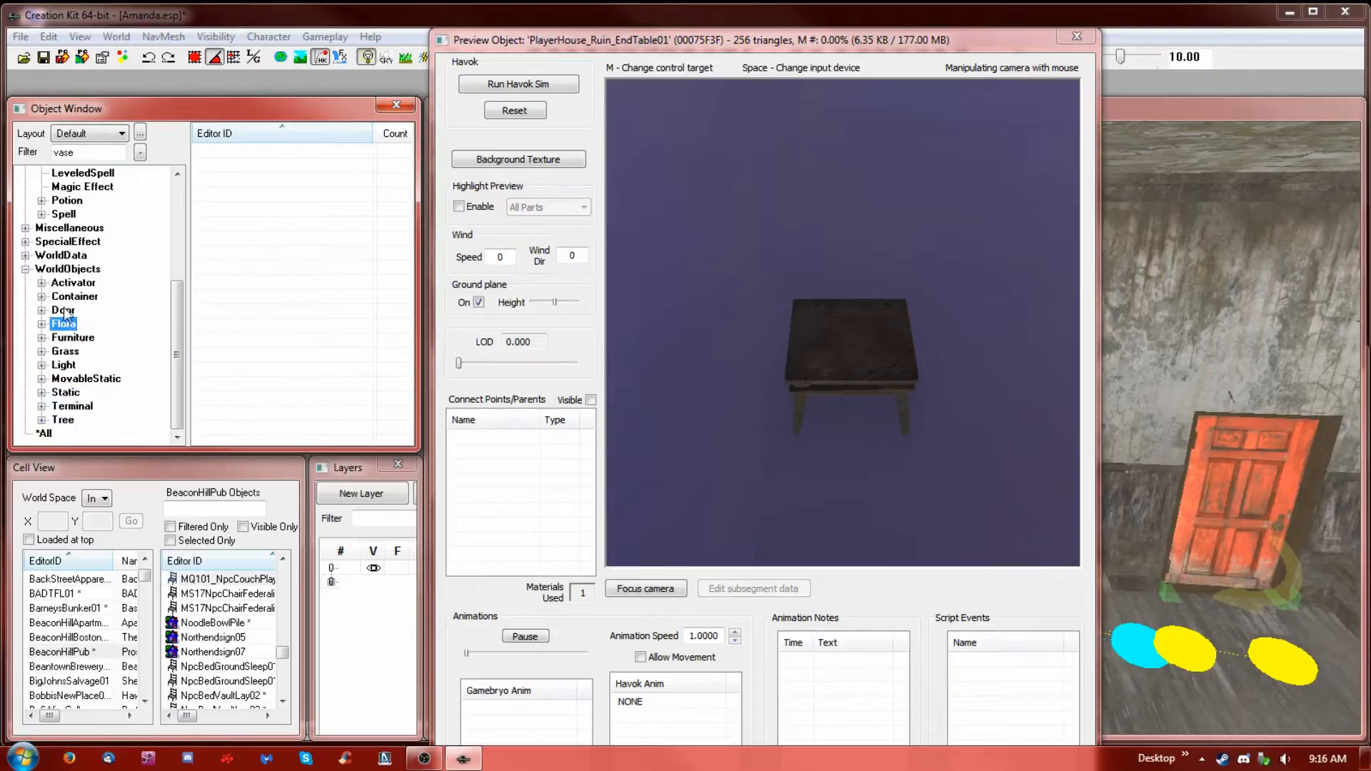
left_click(73, 284)
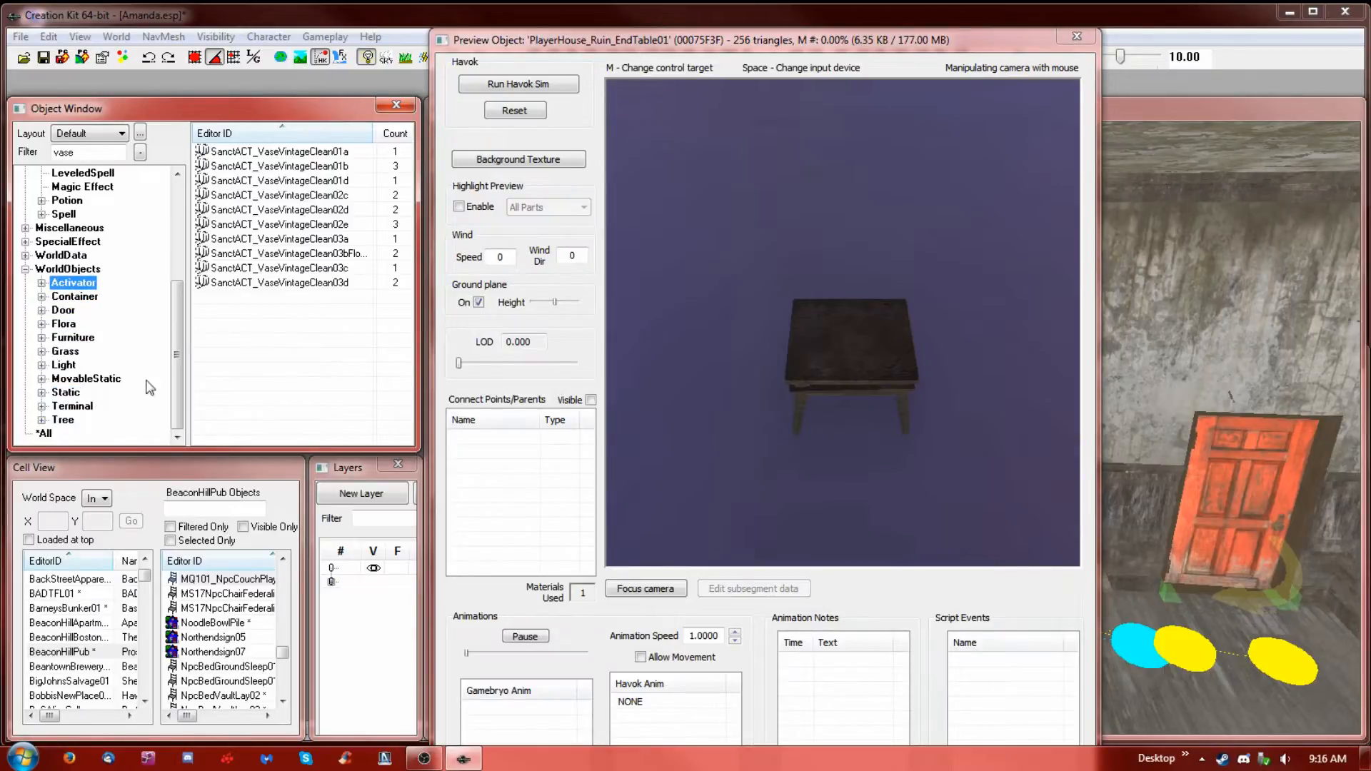
left_click(65, 352)
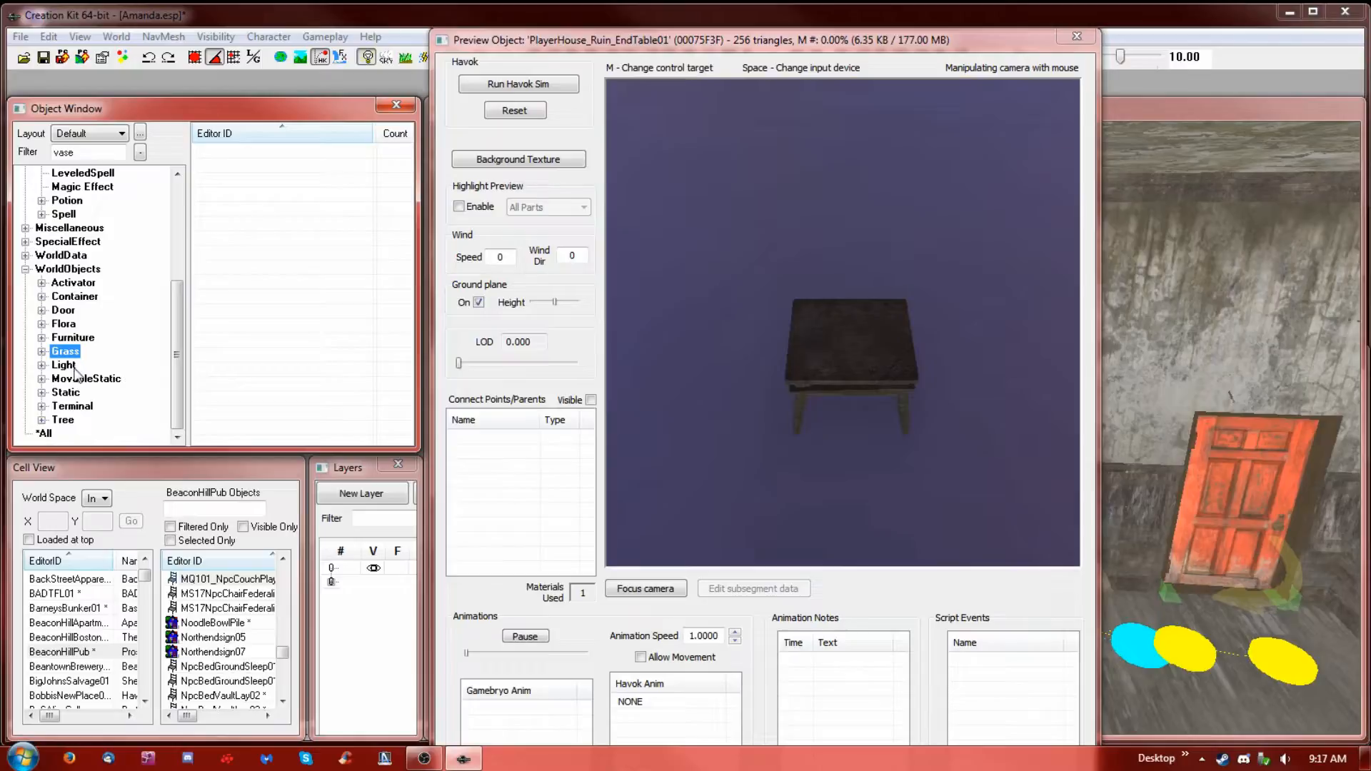
left_click(79, 379)
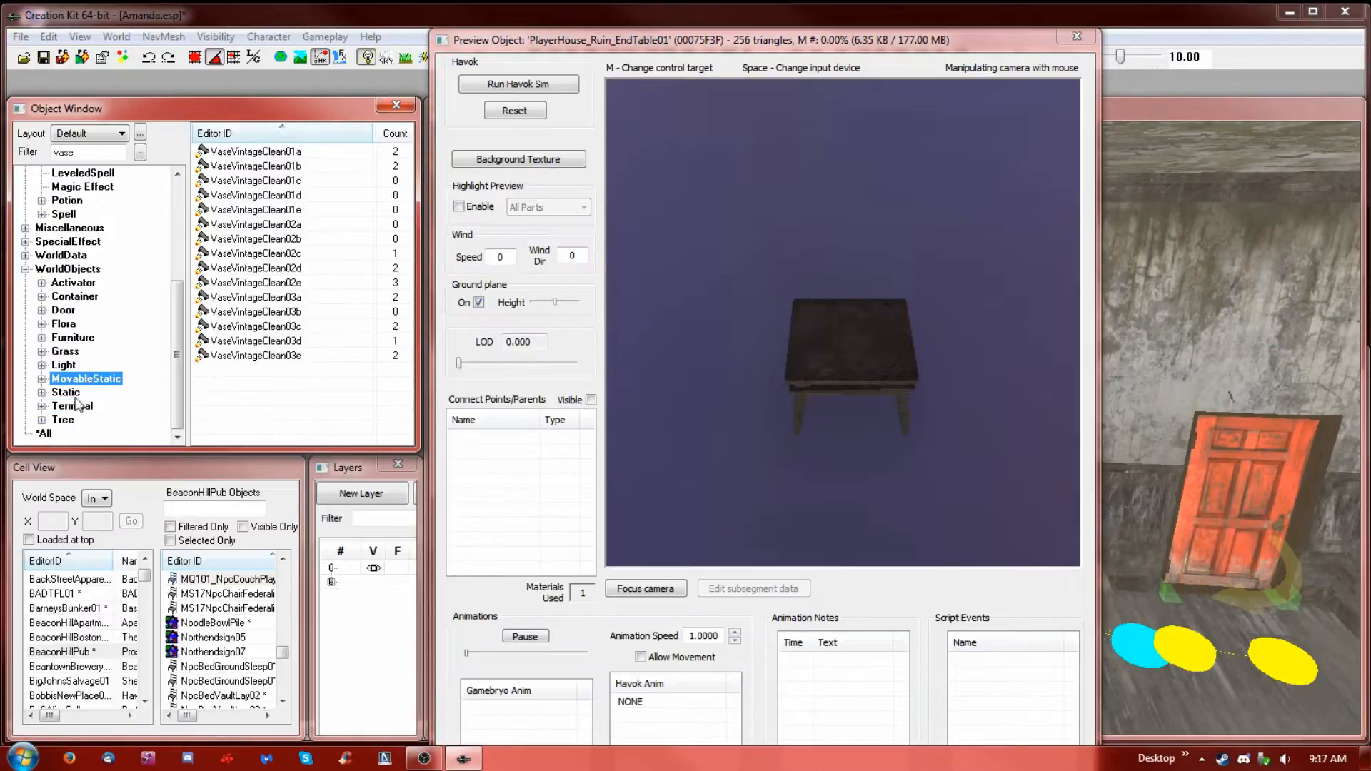
Preview several VaseVintageClean models in the MovableStatic category, including 02b, 01a, 02c and 02d
left_click(247, 239)
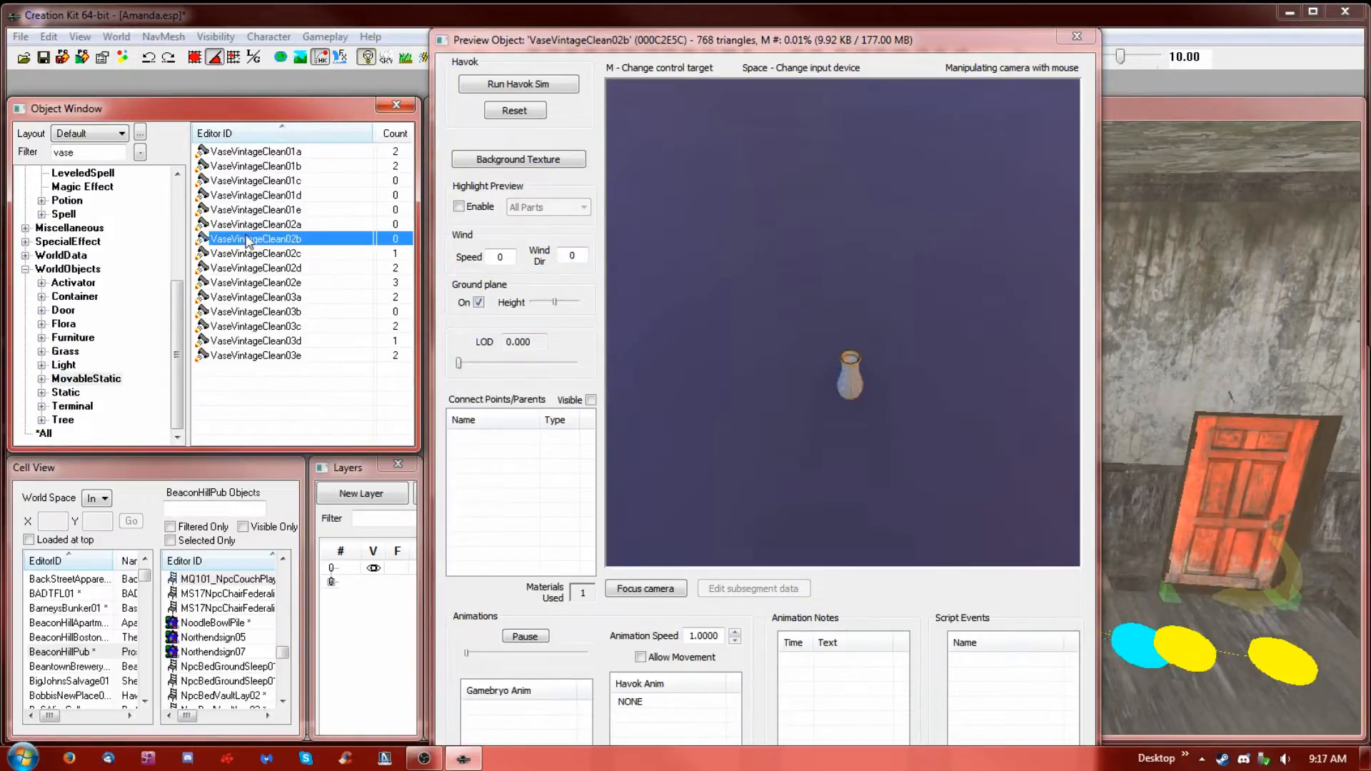
left_click(241, 253)
left_click(238, 284)
left_click(245, 311)
left_click(248, 327)
left_click(270, 239)
left_click(271, 195)
left_click(271, 152)
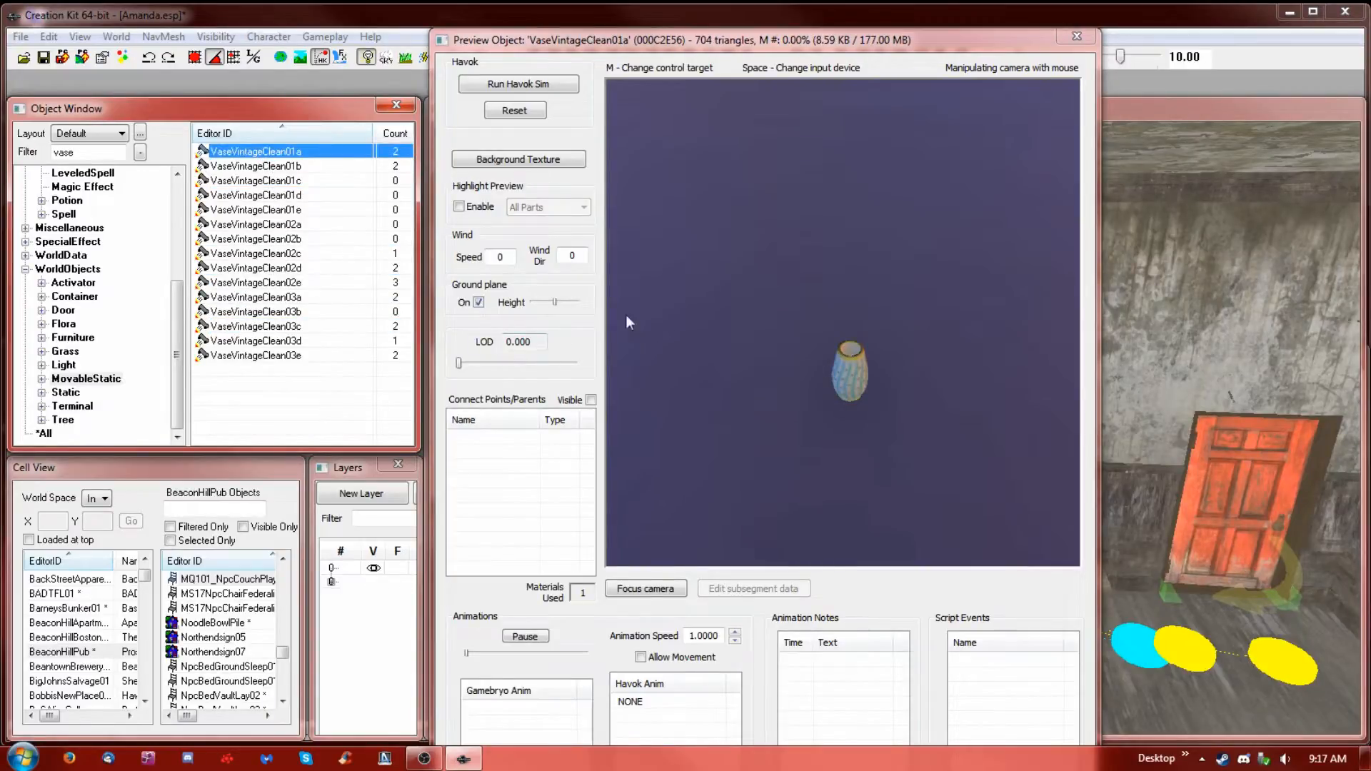
left_click(266, 253)
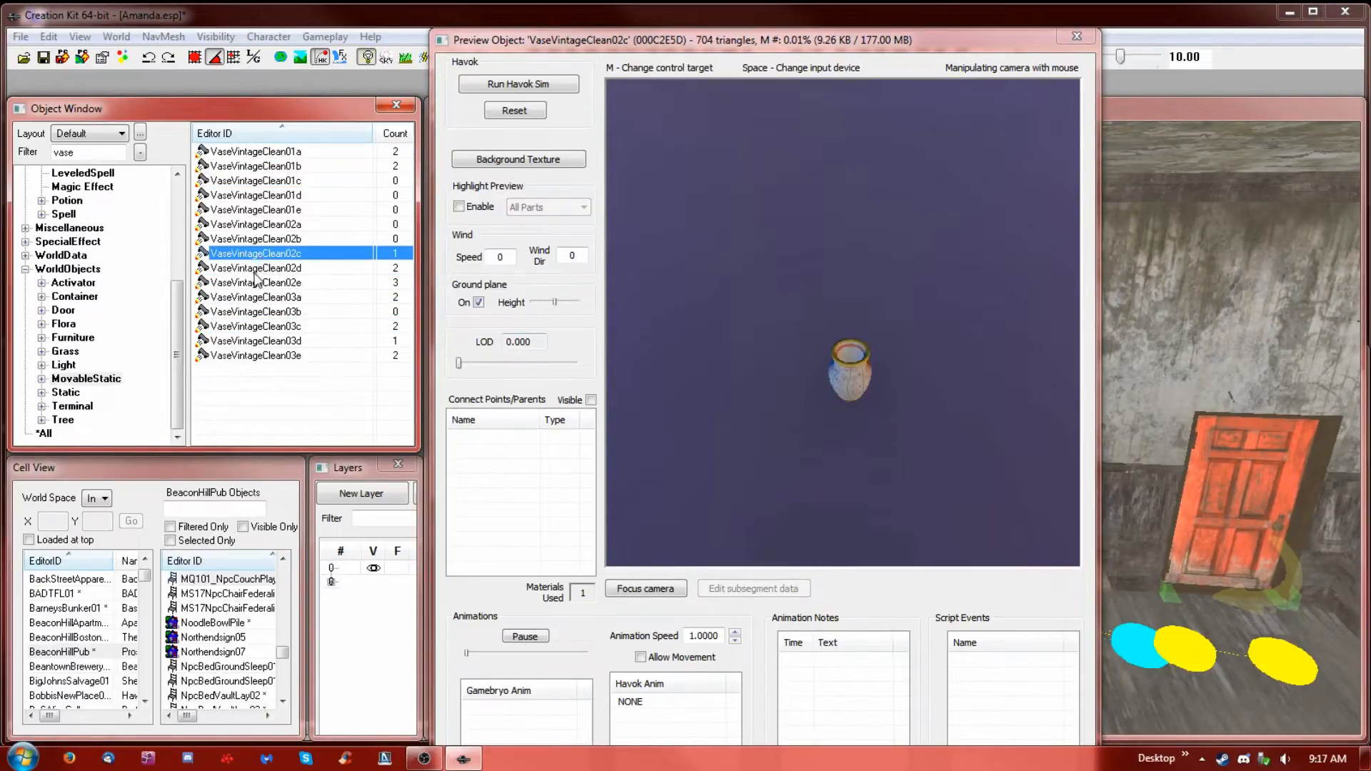
left_click(256, 268)
Show all WorldObjects vases and preview InsVase01a and InsVase01c
left_click(71, 269)
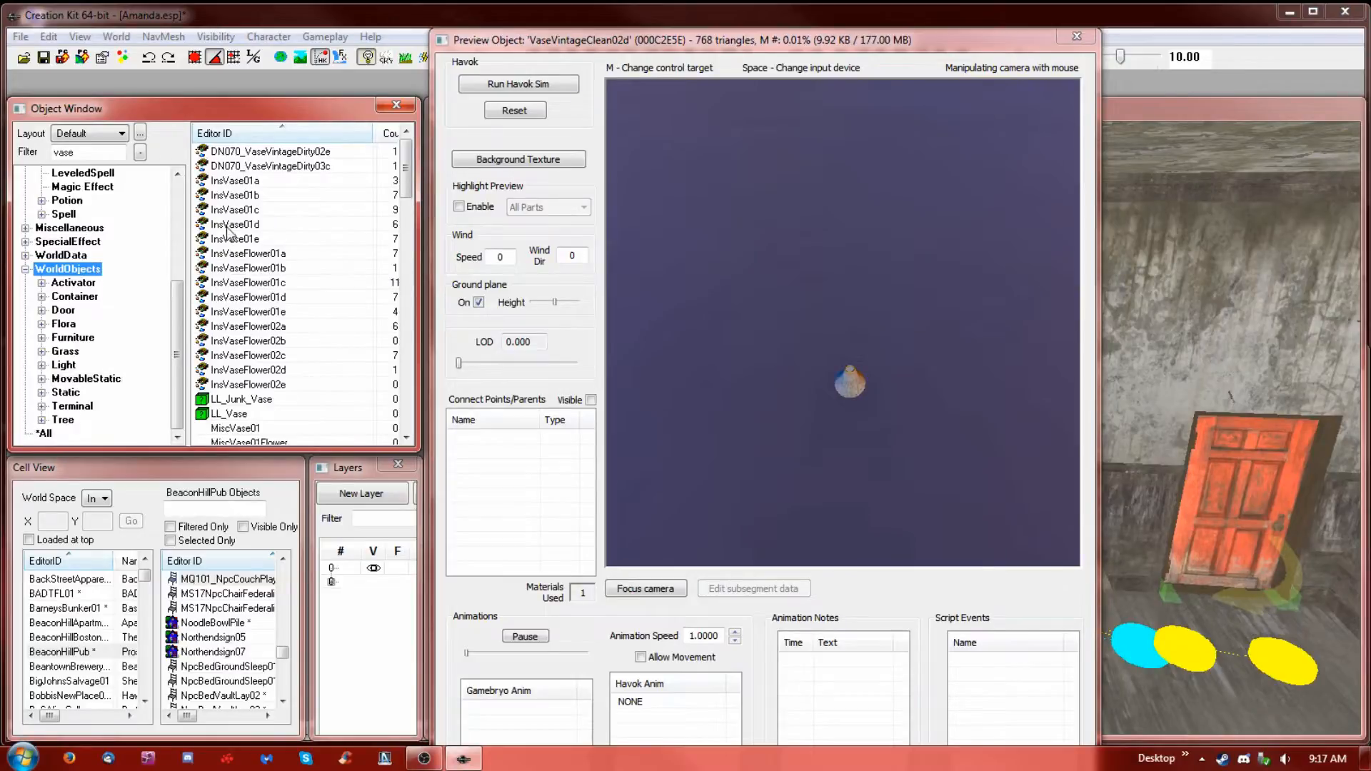
left_click(237, 183)
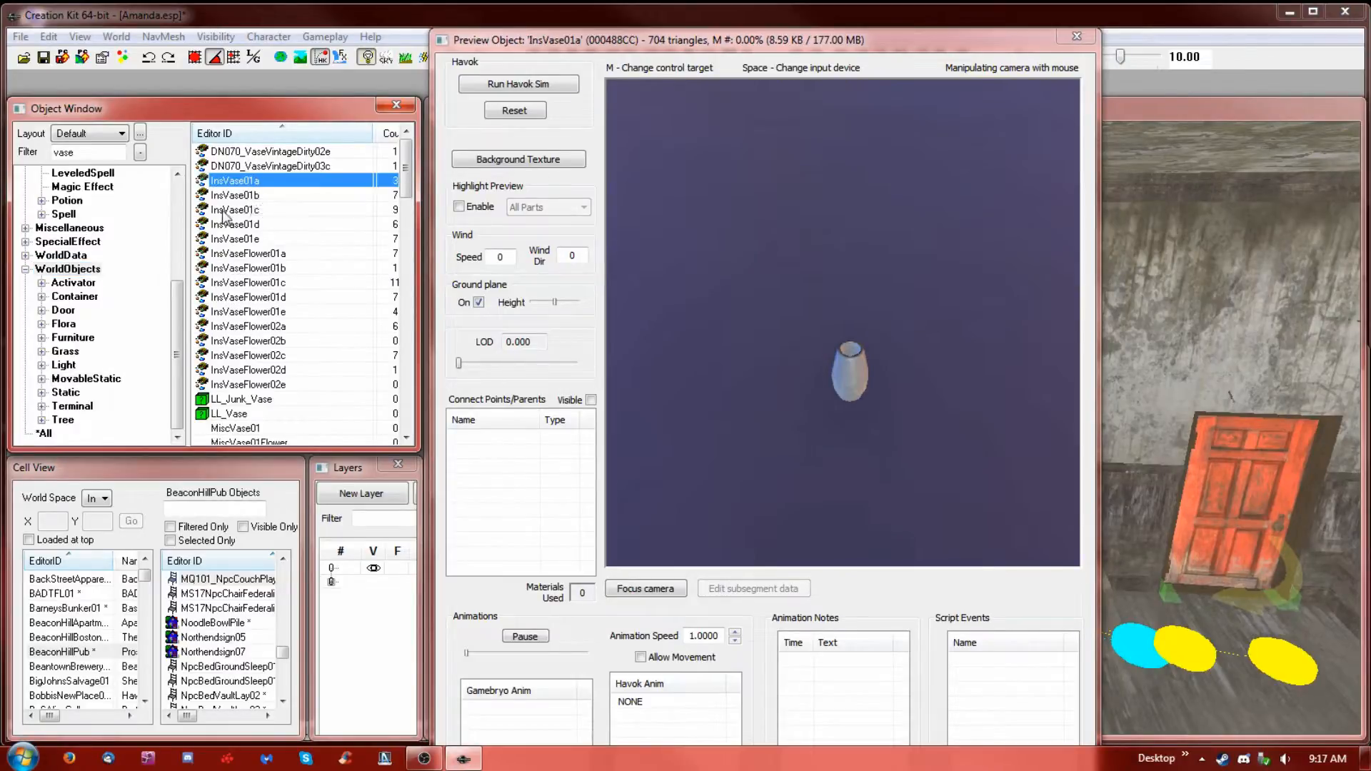
left_click(224, 210)
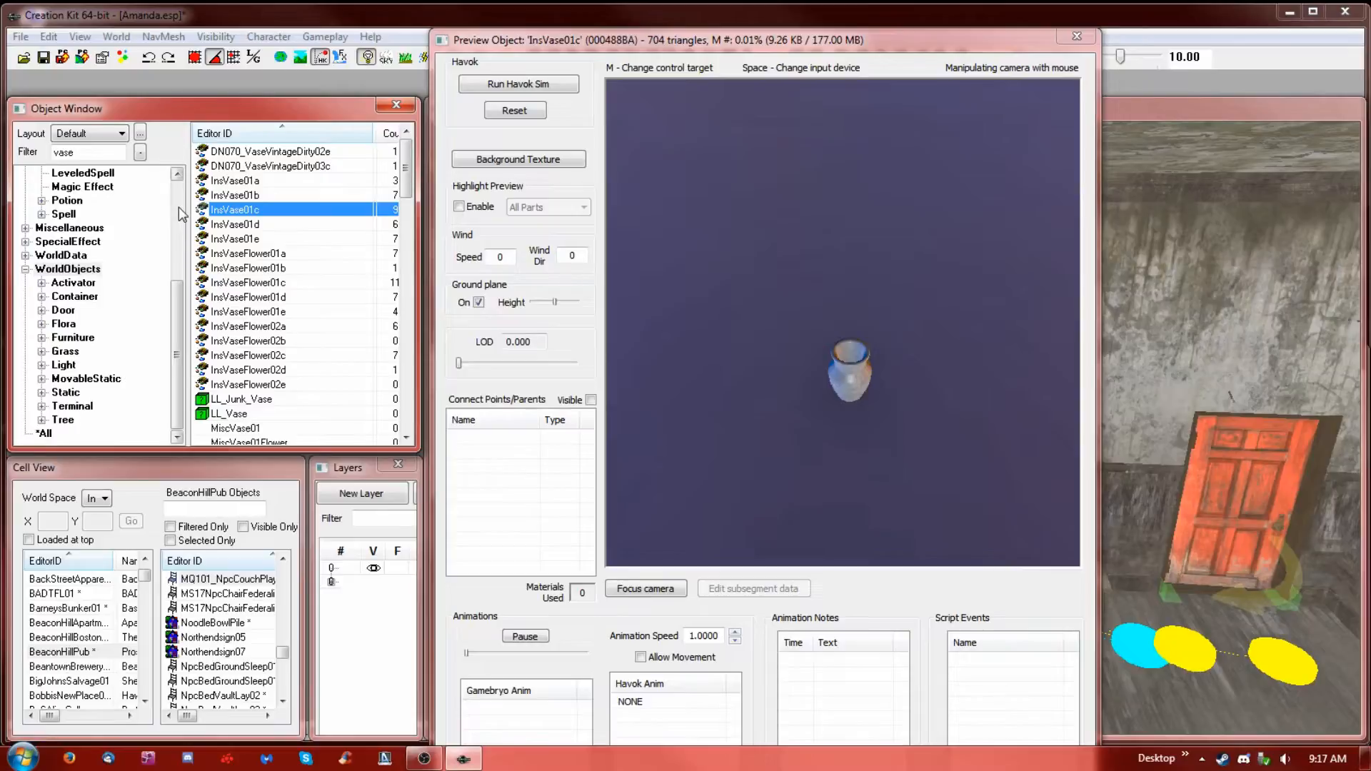
Look through the Items categories from Ammo to MiscItem for vase entries
scroll(180, 214, "up", 4)
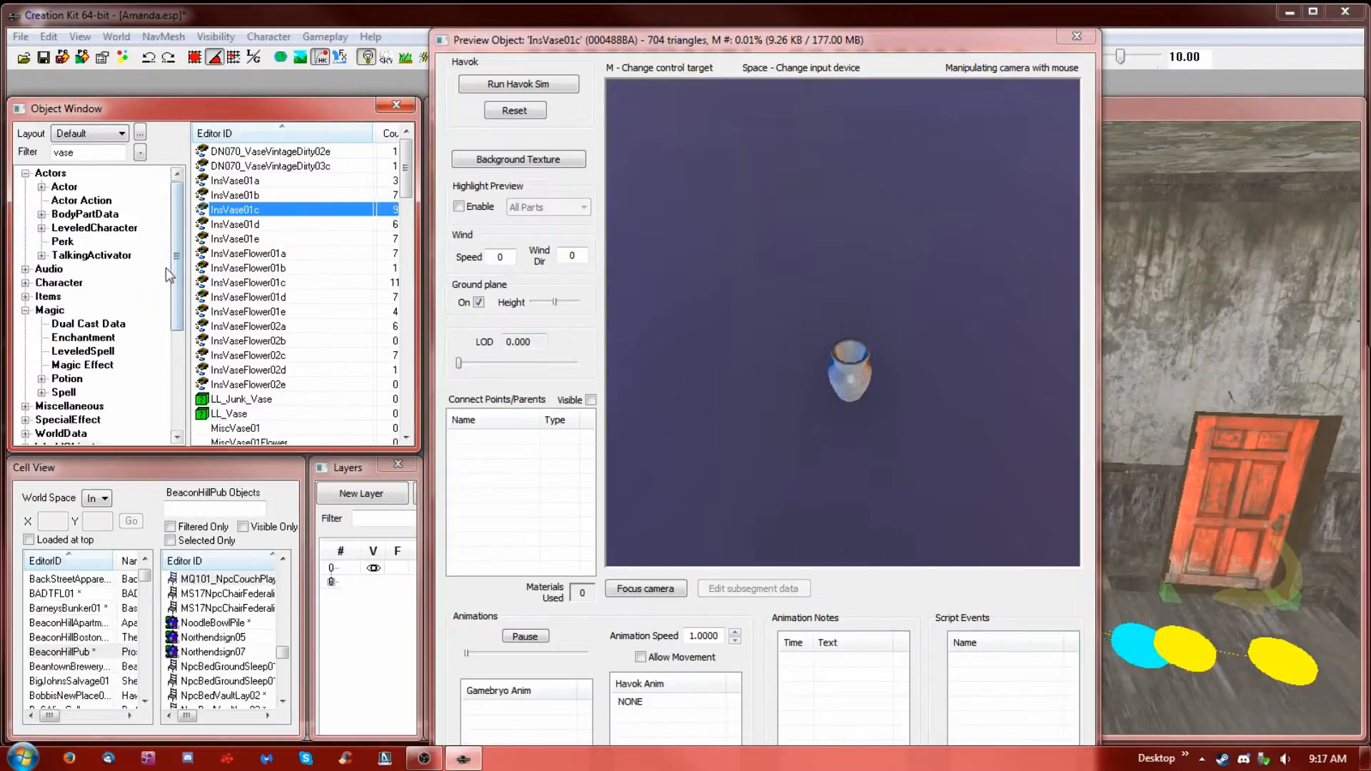
left_click(25, 296)
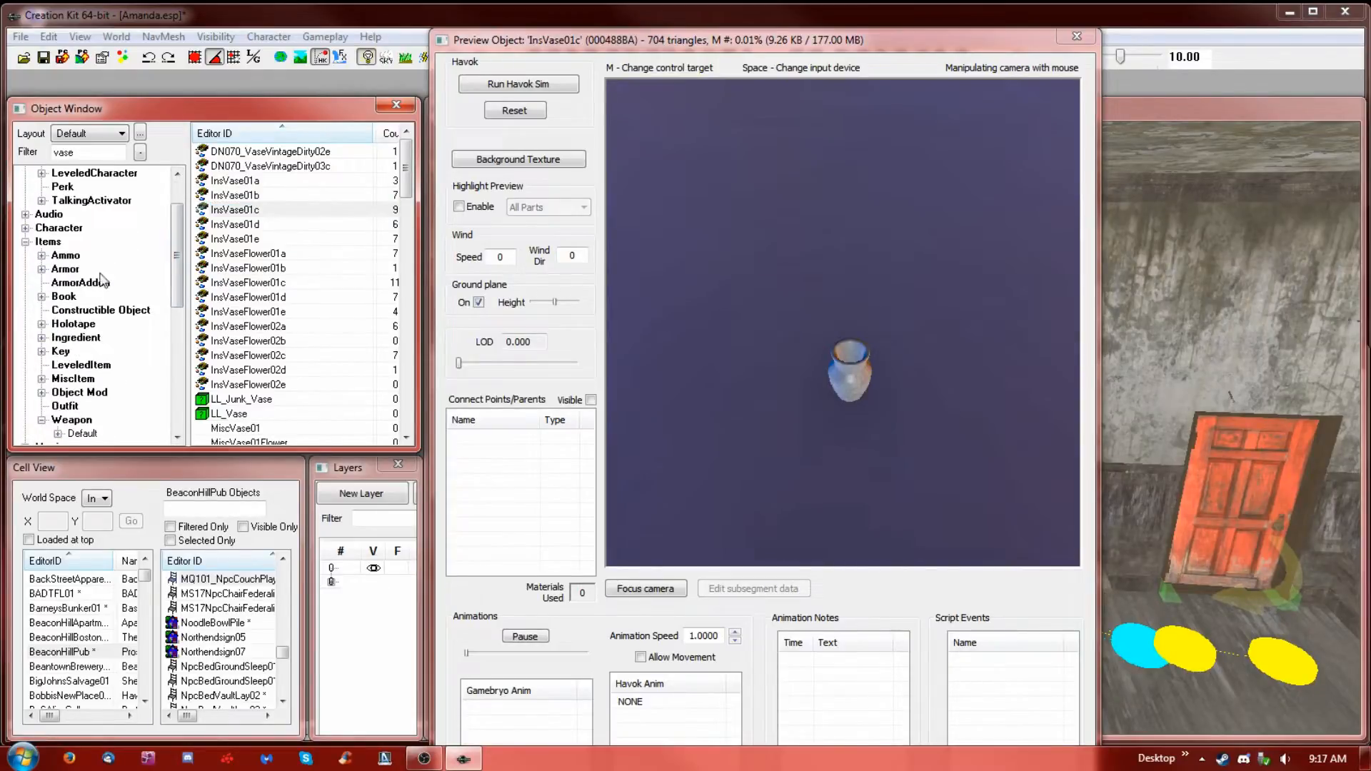
left_click(66, 256)
key("Down")
key("Down")
key("Down")
key("Down")
key("Down")
key("Down")
key("Down")
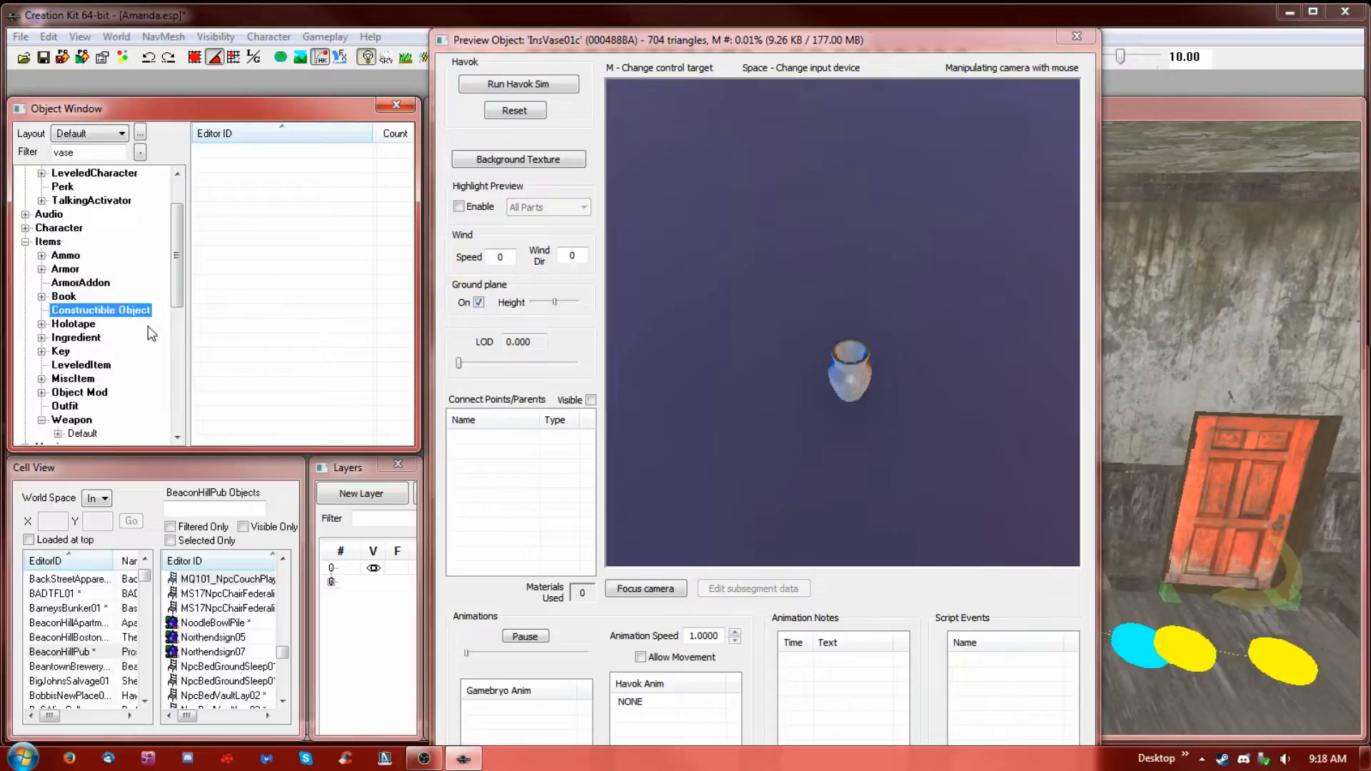
key("Down")
key("Down")
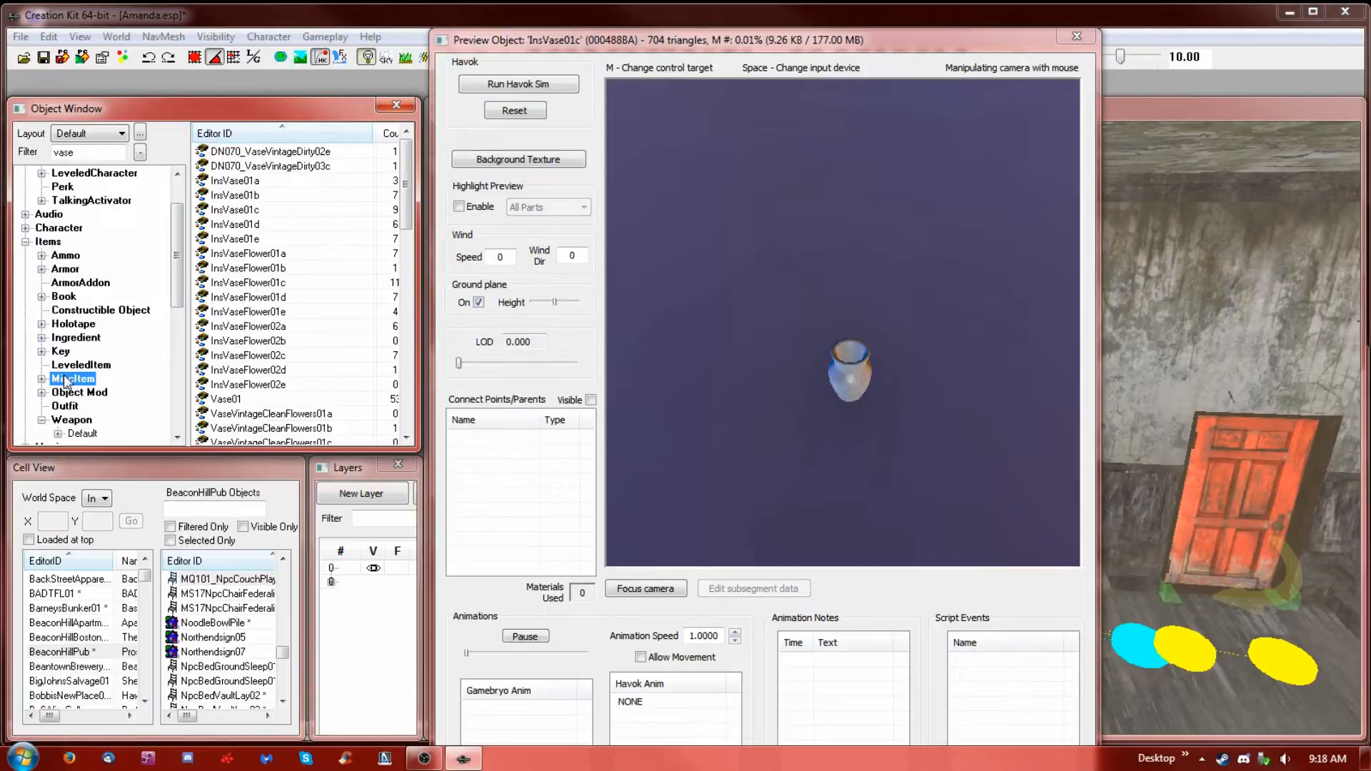
Preview InsVase01a and inspect the component data in its MiscItem record without changing it
left_click(206, 180)
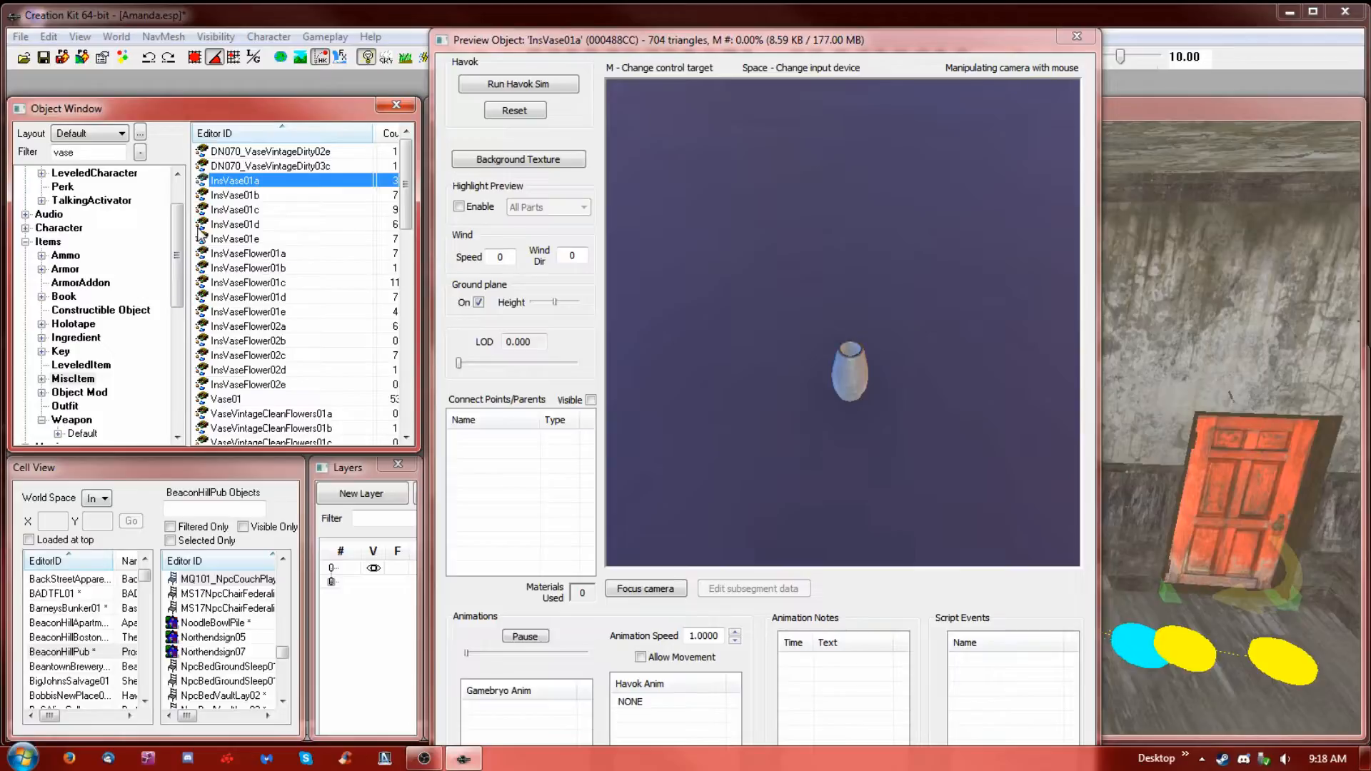
double_click(205, 182)
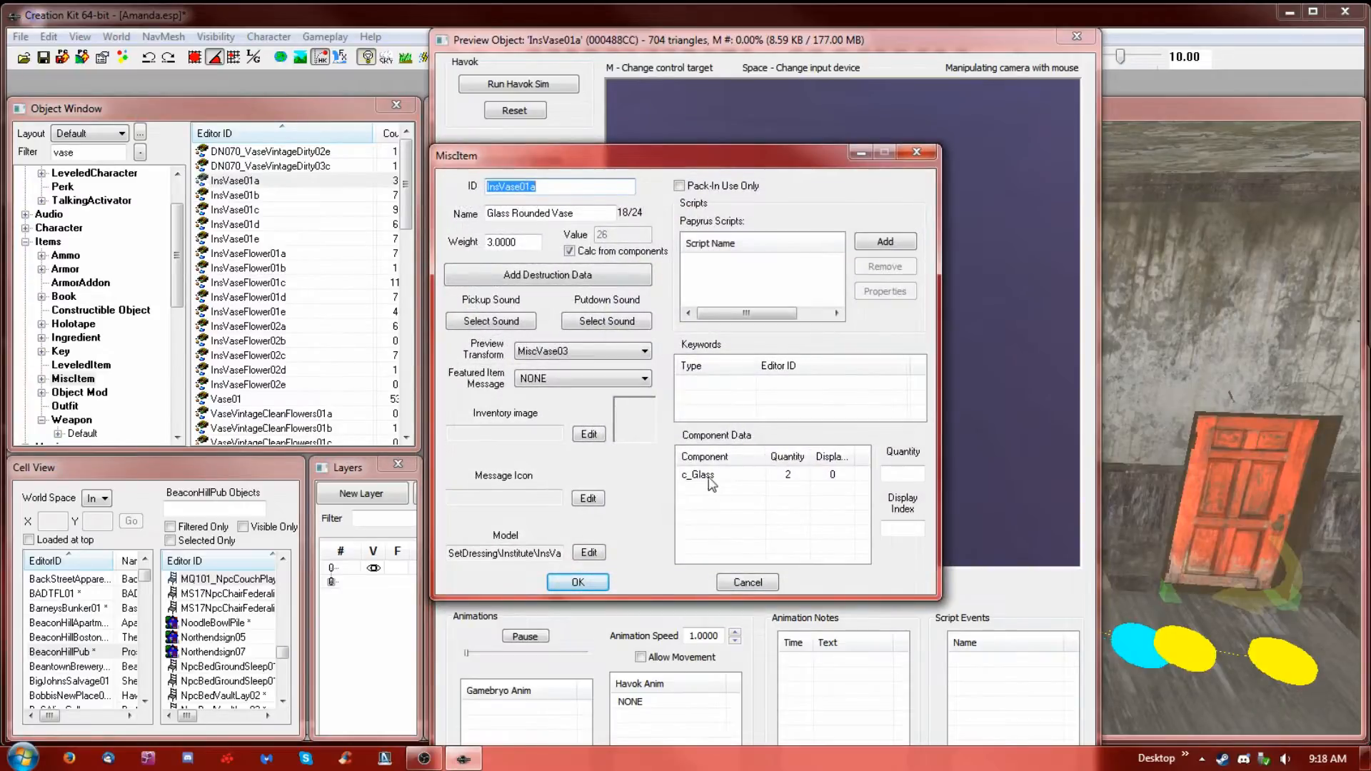
left_click(729, 475)
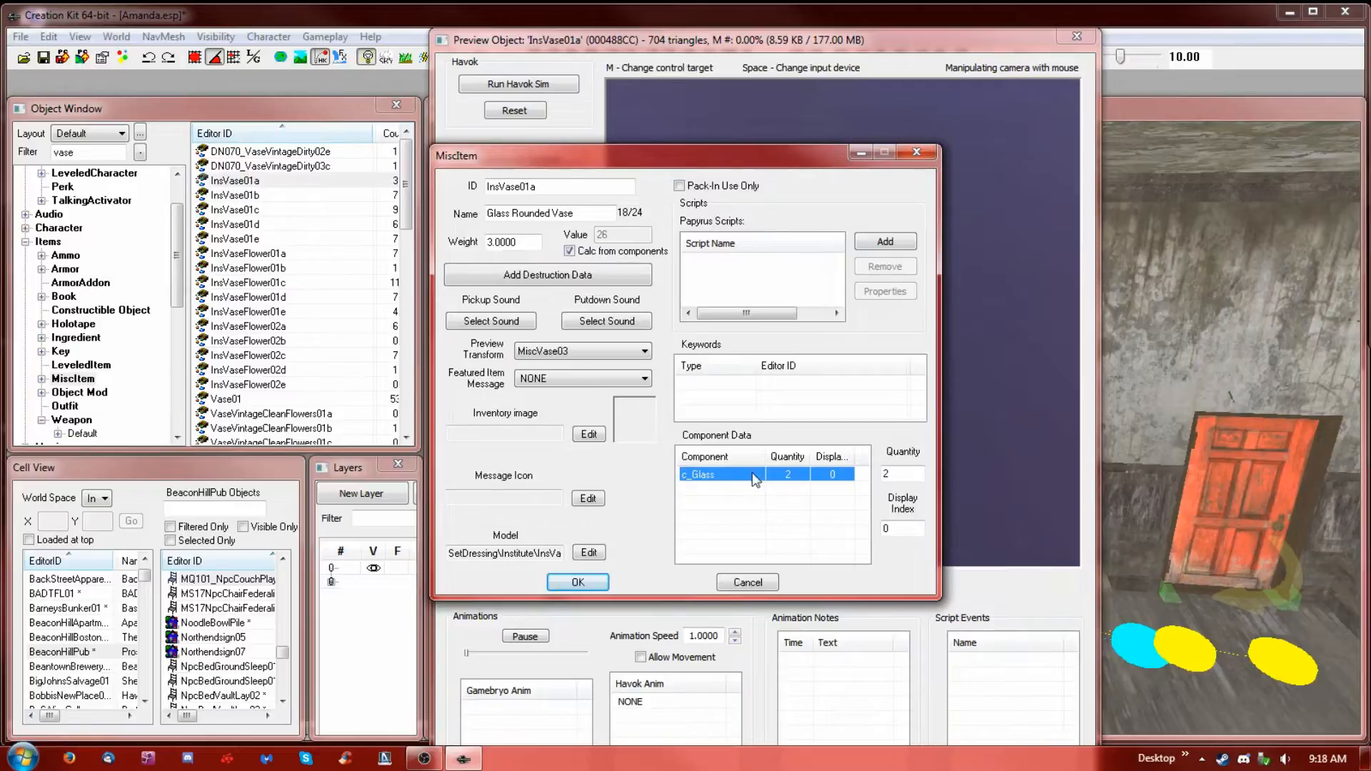
left_click(918, 154)
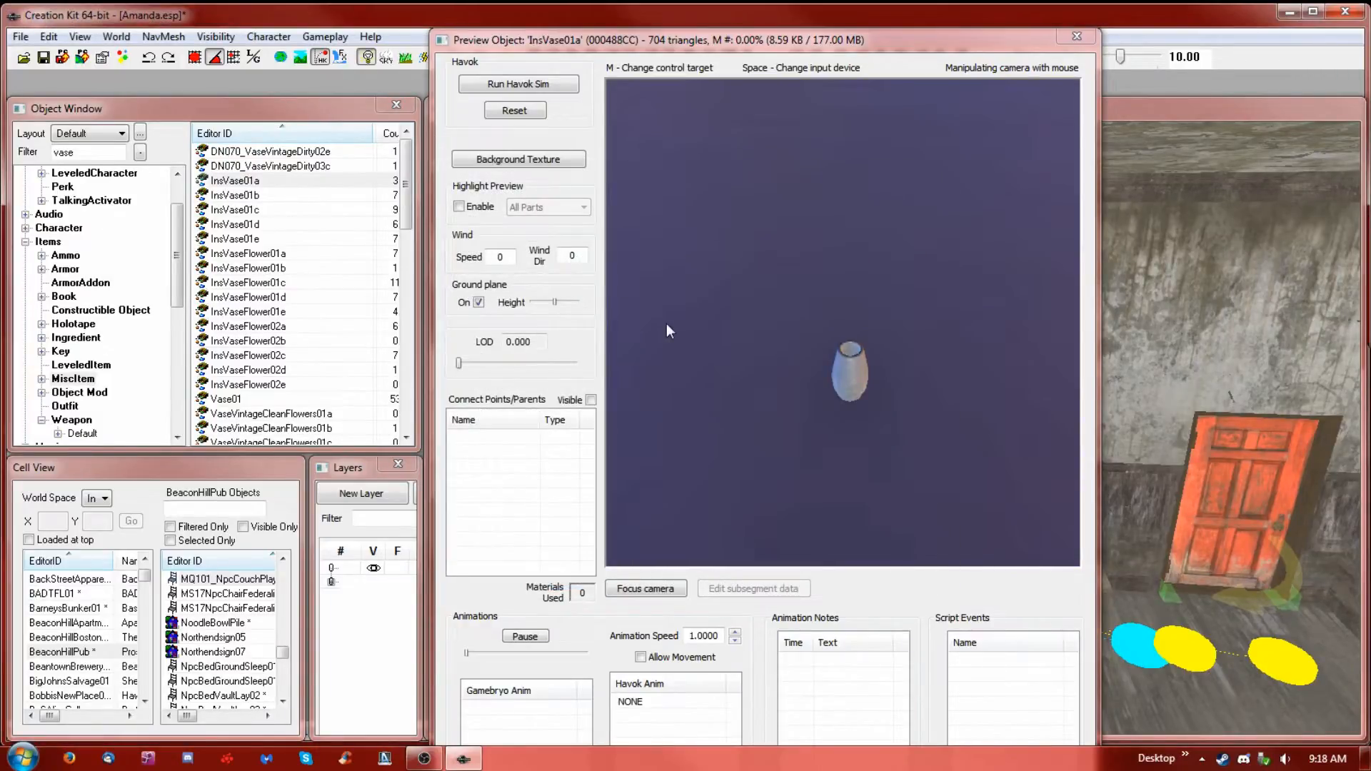
Preview InsVaseFlower01c and try to place it at the end table beside the couch's right end
left_click(258, 283)
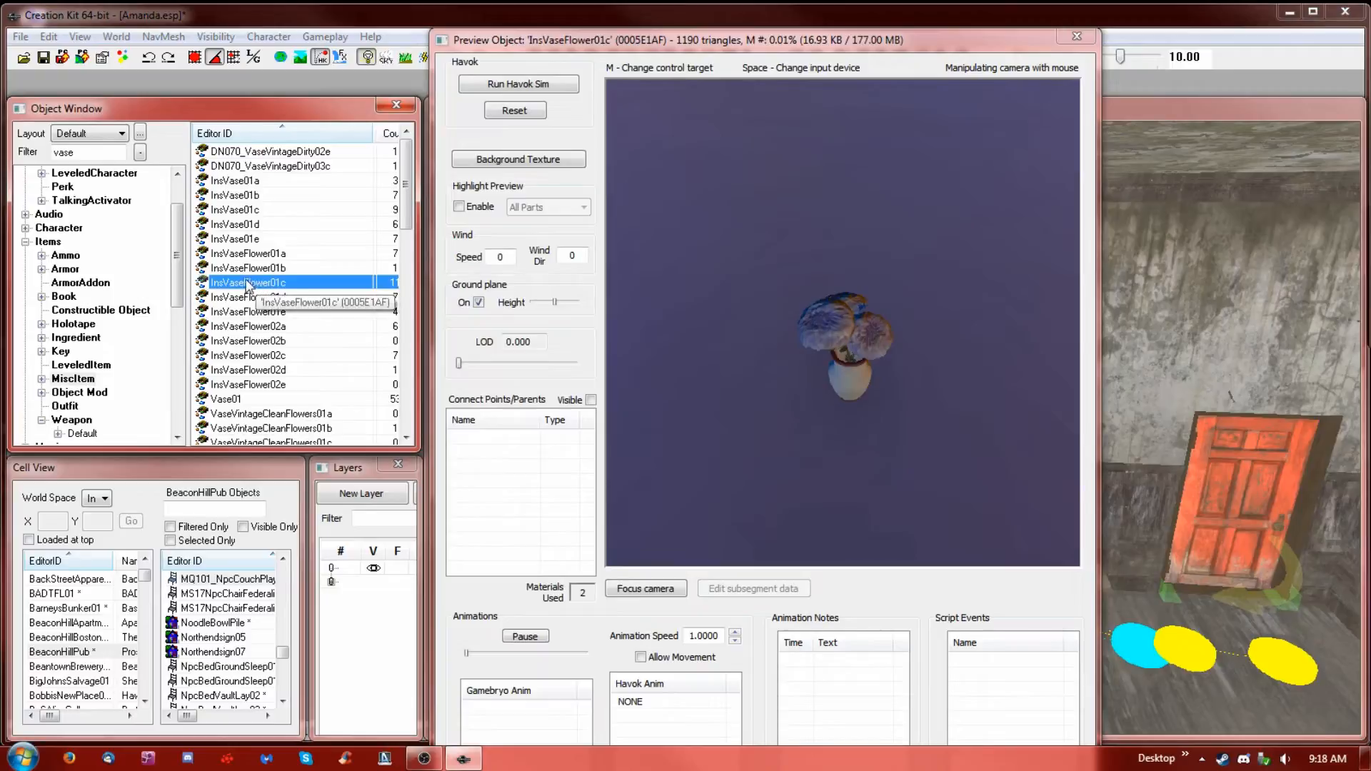
left_click(1152, 623)
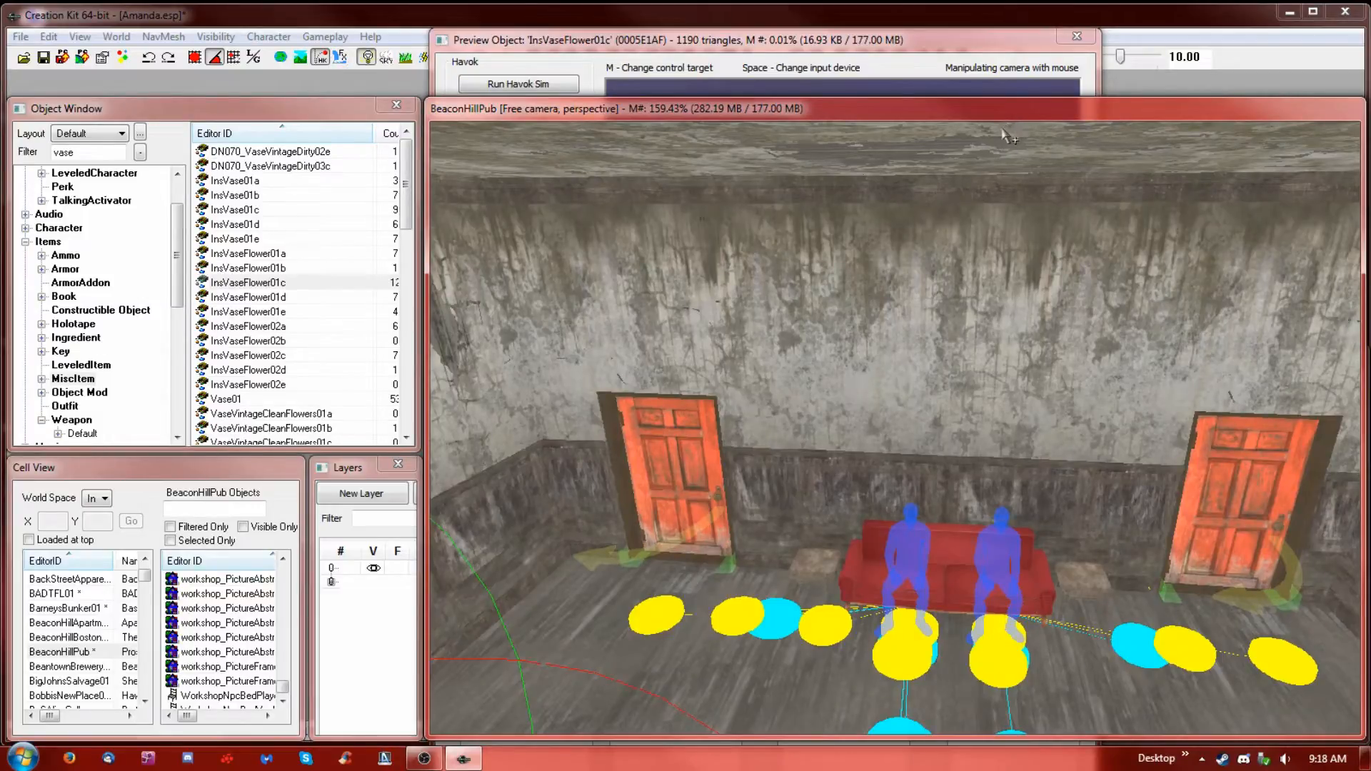
key("ctrl+z")
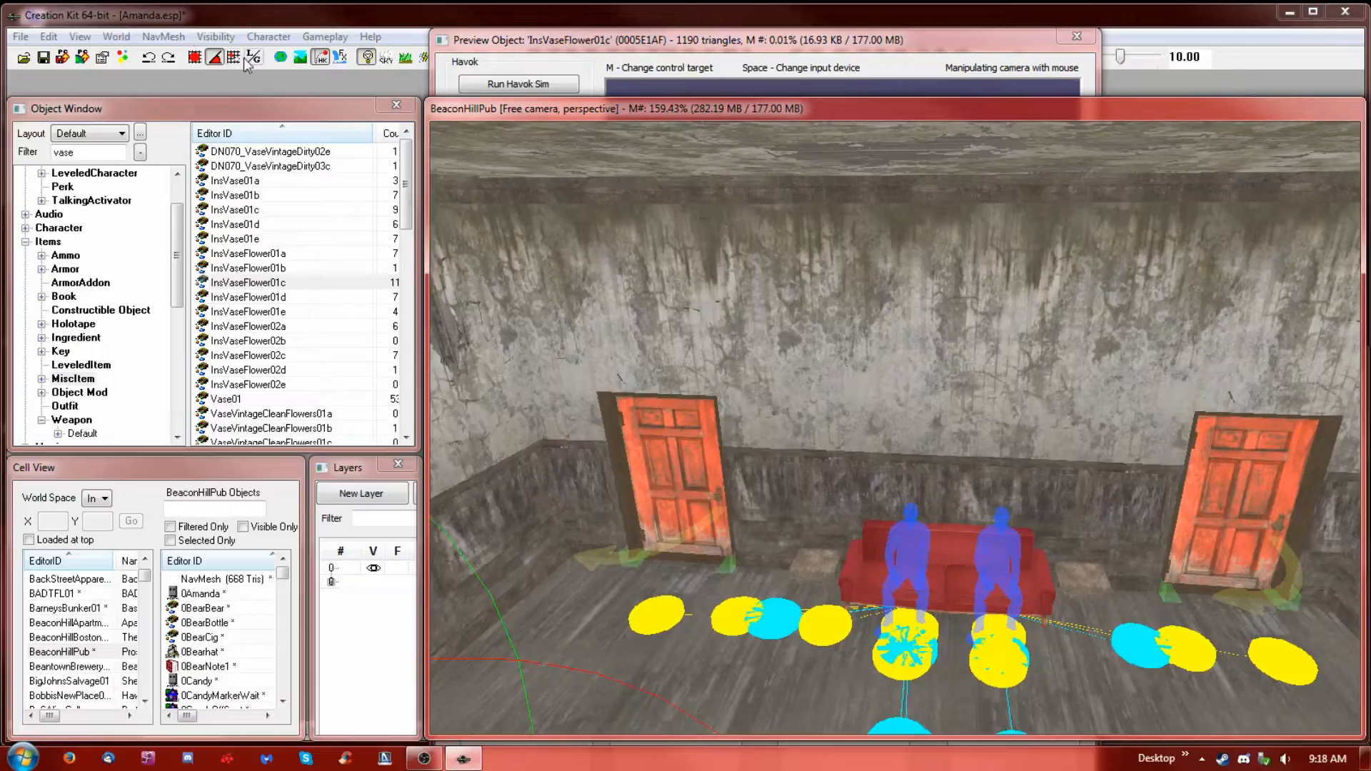
Turn off Havok simulation, close the preview and place InsVaseFlower01c on the end table at the couch's right end
left_click(327, 57)
middle_click_drag(1045, 395, 1007, 463, "shift")
middle_click_drag(1034, 544, 1047, 598, "shift")
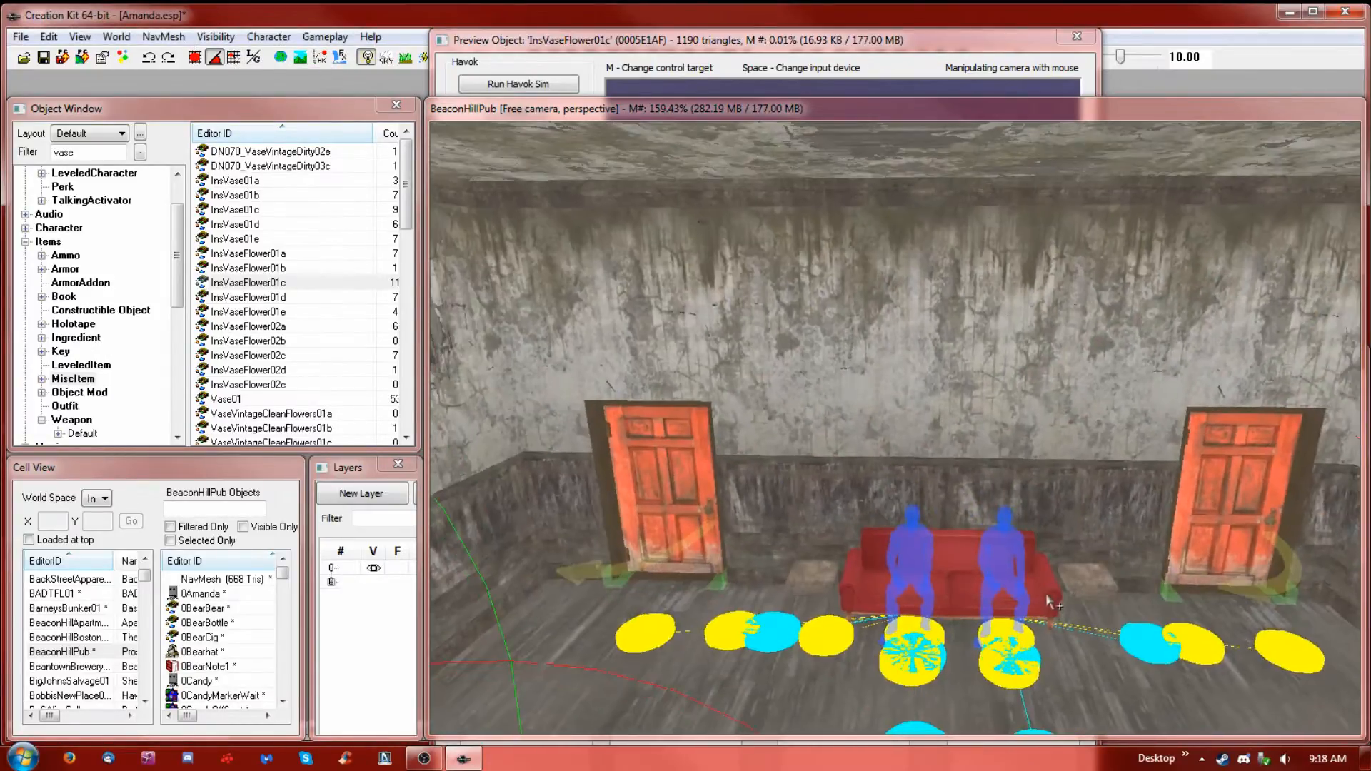
scroll(1078, 485, "up", 3)
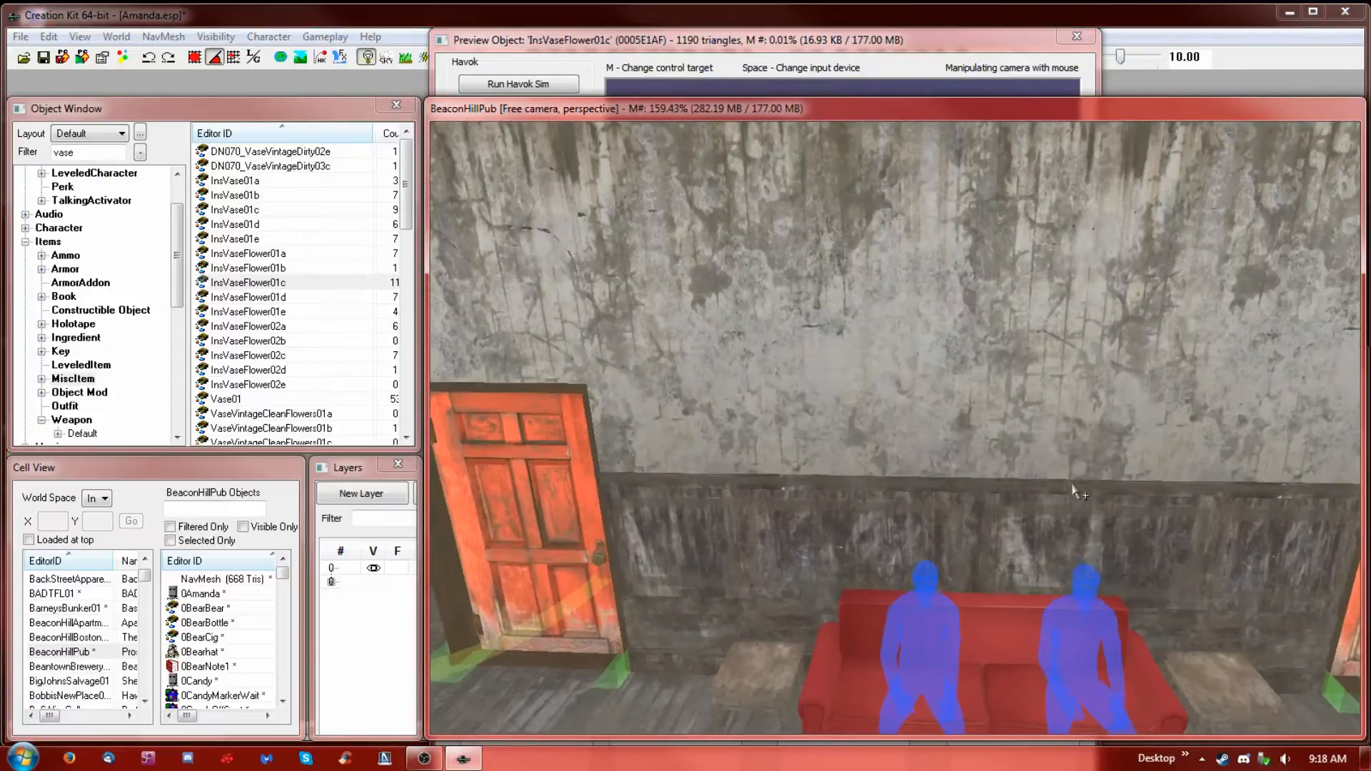
scroll(1079, 564, "up", 4)
scroll(1078, 564, "down", 1)
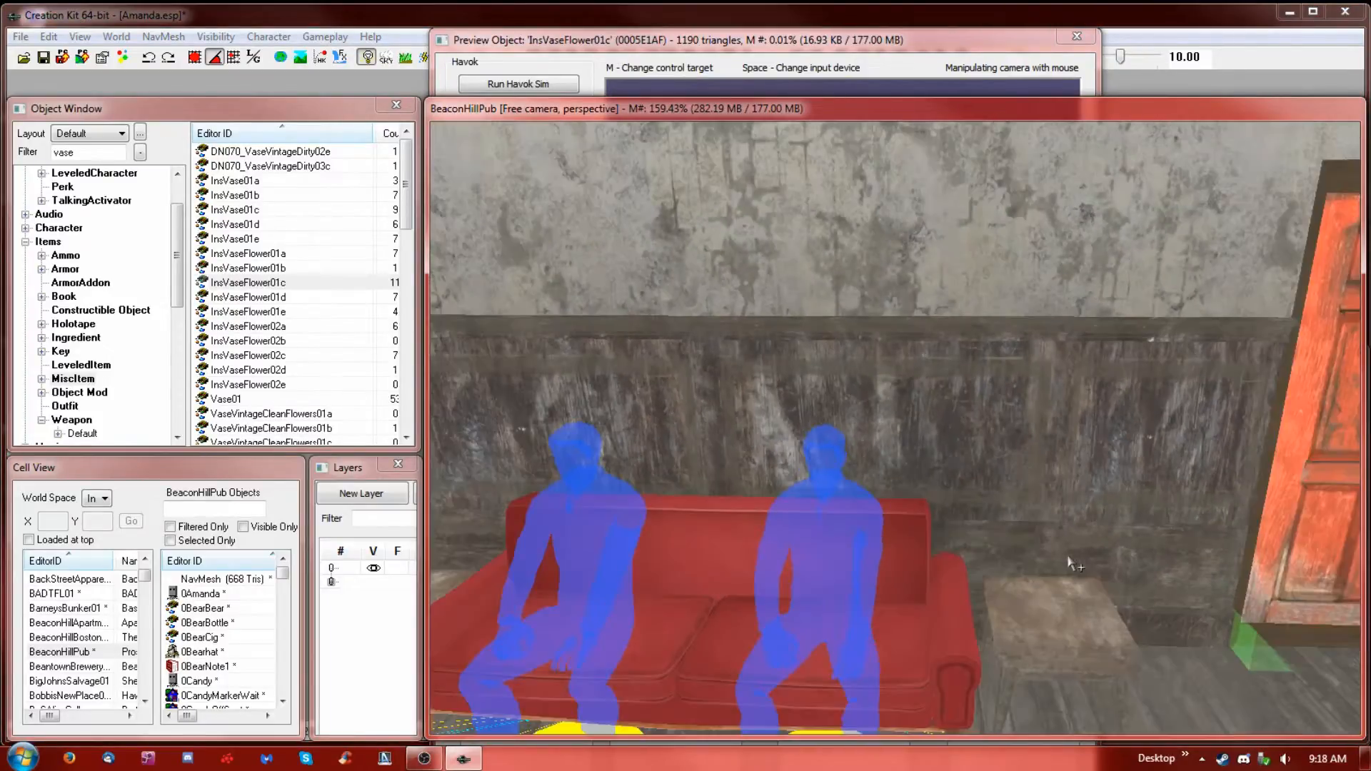
left_click(214, 286)
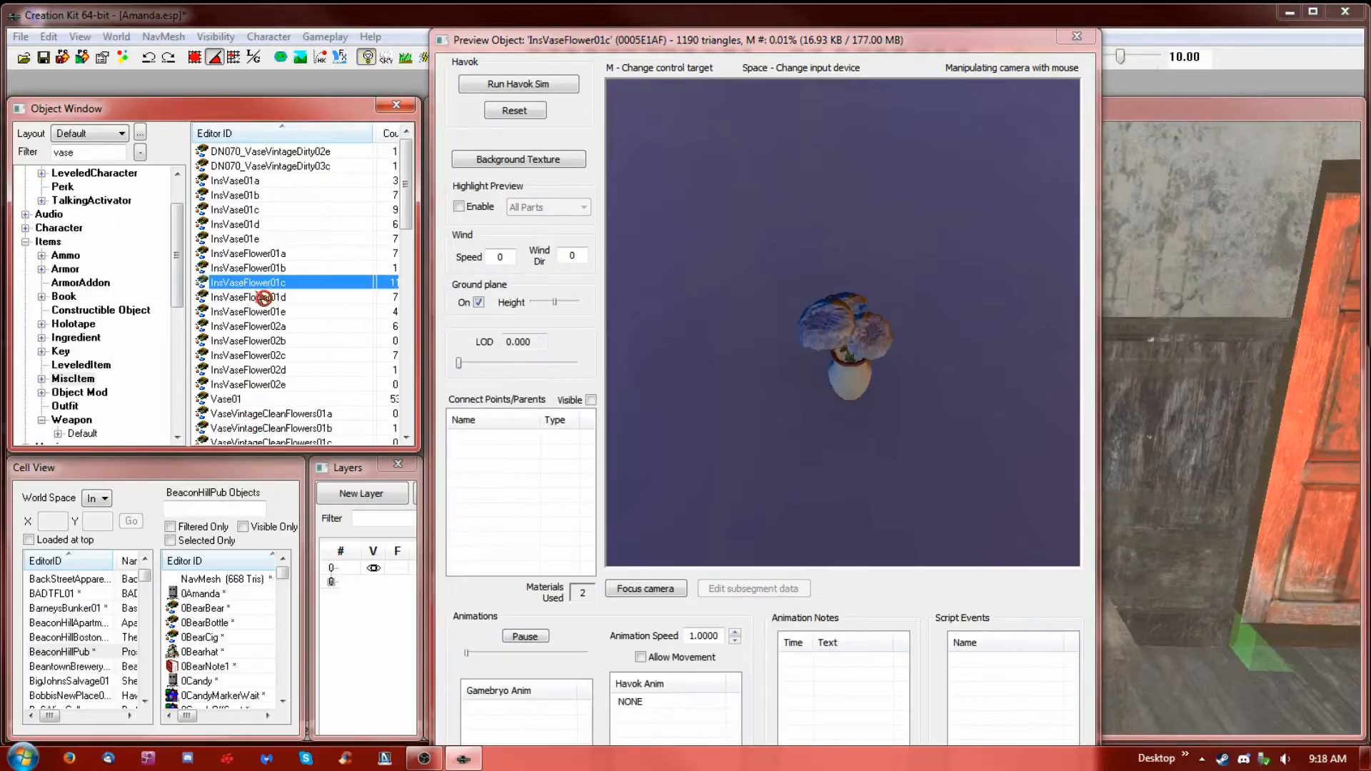
left_click(1076, 37)
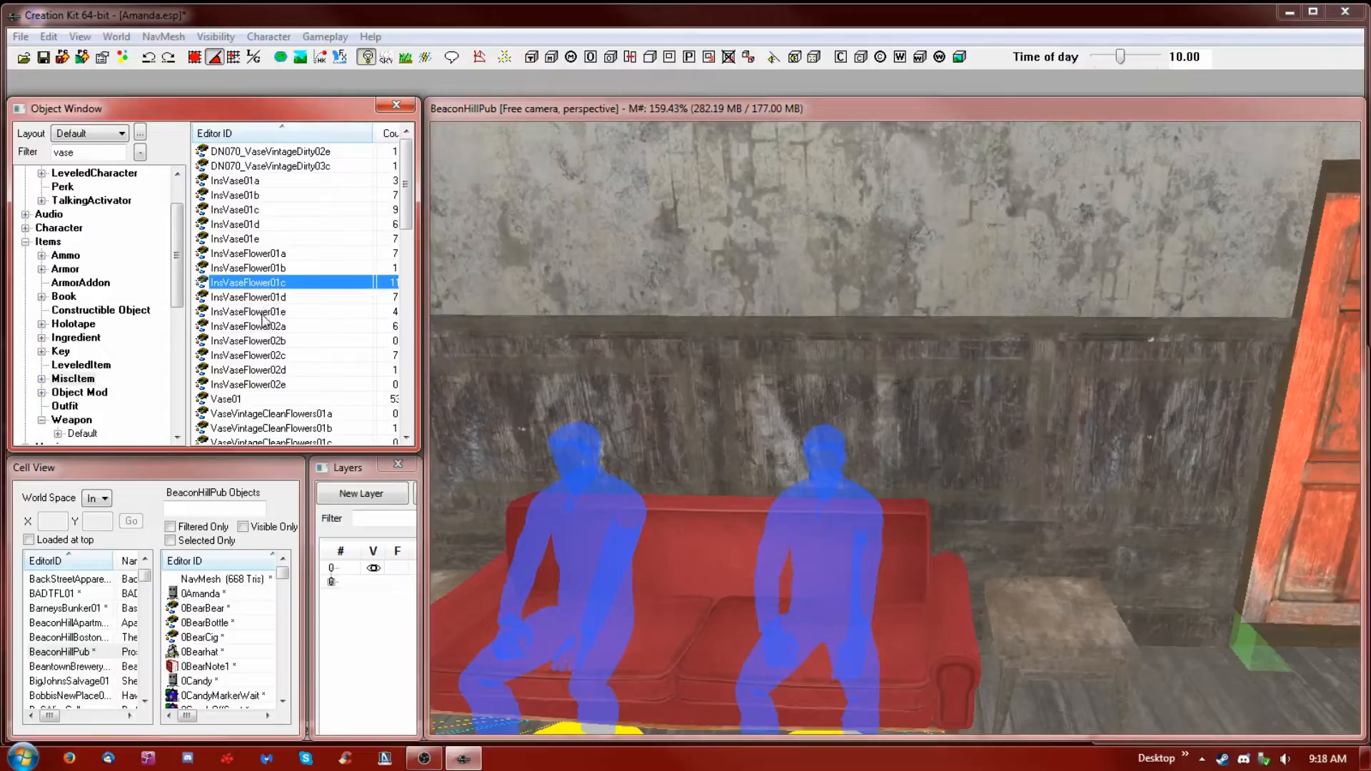
left_click_drag(1076, 631, 1067, 614)
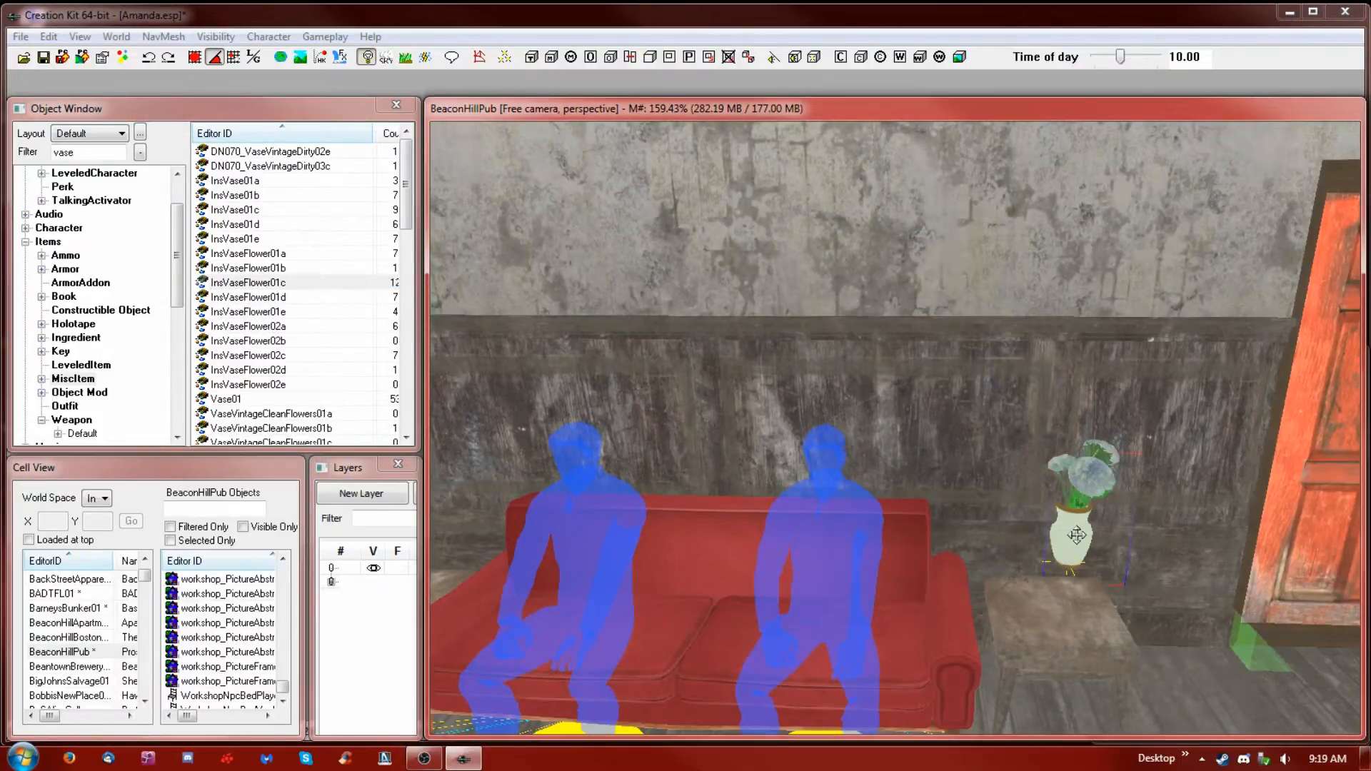
Adjust the flower vase's position and height so it stands on the right end table's top
scroll(1077, 535, "up", 2)
mouse_move(1094, 559)
left_mouse_down()
mouse_move(1065, 553)
mouse_move(1077, 570)
mouse_move(1077, 554)
left_mouse_up()
key("z")
middle_click_drag(1076, 537, 1060, 534, "shift")
left_click_drag(1059, 534, 1040, 491)
Place a copy of the InsVaseFlower01c vase on the end table at the couch's left end
middle_click_drag(1040, 491, 975, 569, "shift")
left_click(1090, 616)
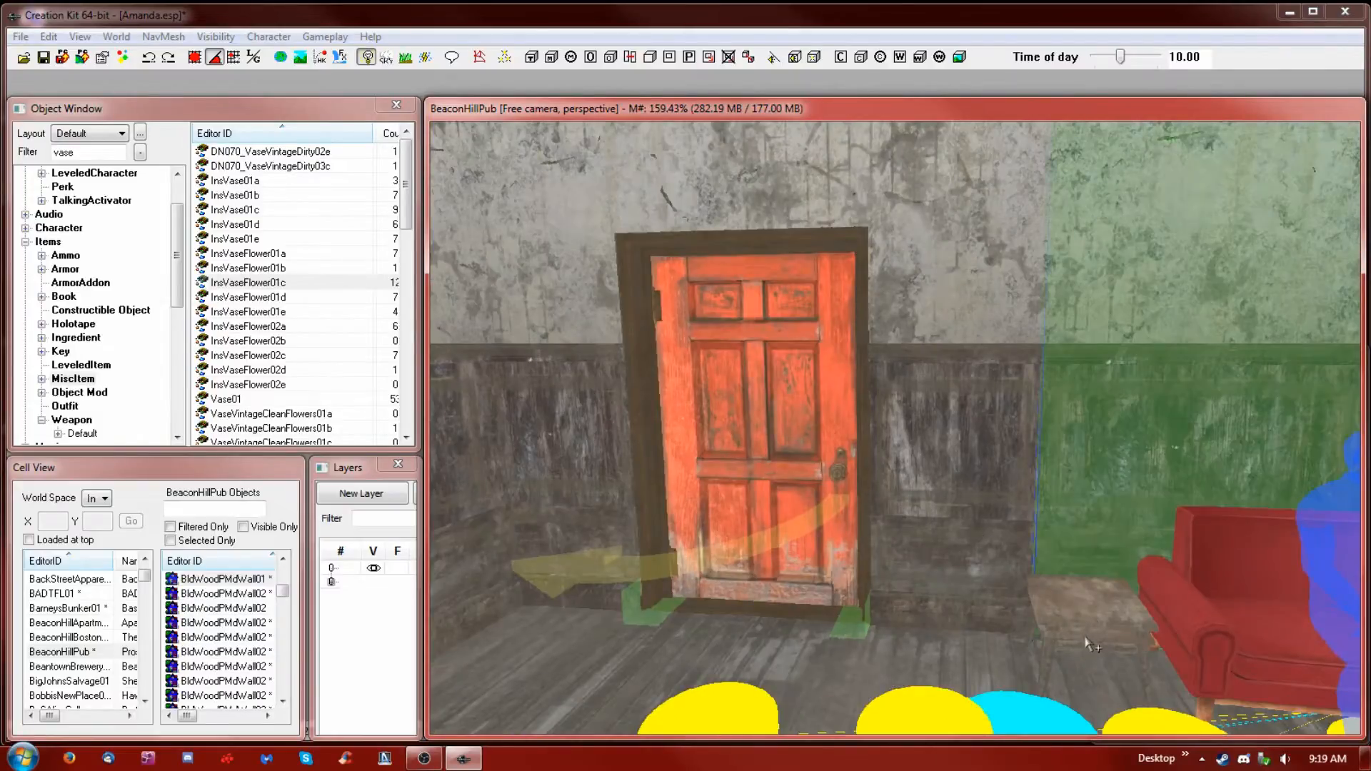
key("ctrl+z")
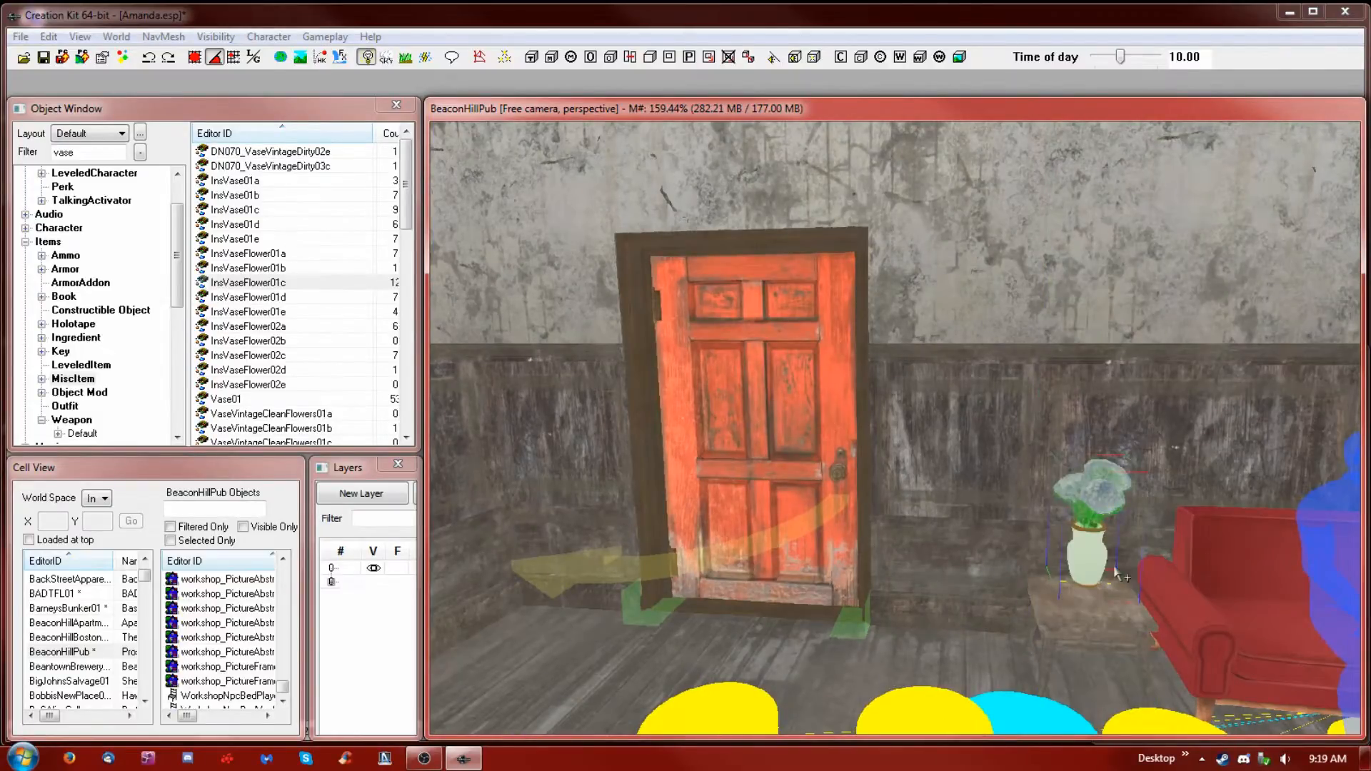
middle_click_drag(1095, 557, 1098, 557, "shift")
left_click_drag(1098, 557, 1102, 566)
middle_click_drag(1102, 567, 1092, 520, "shift")
middle_click_drag(1165, 567, 1129, 577, "shift")
Fine-tune the right vase's height, then briefly run Havok simulation, selecting the left vase, to settle the vases
left_click(1109, 512)
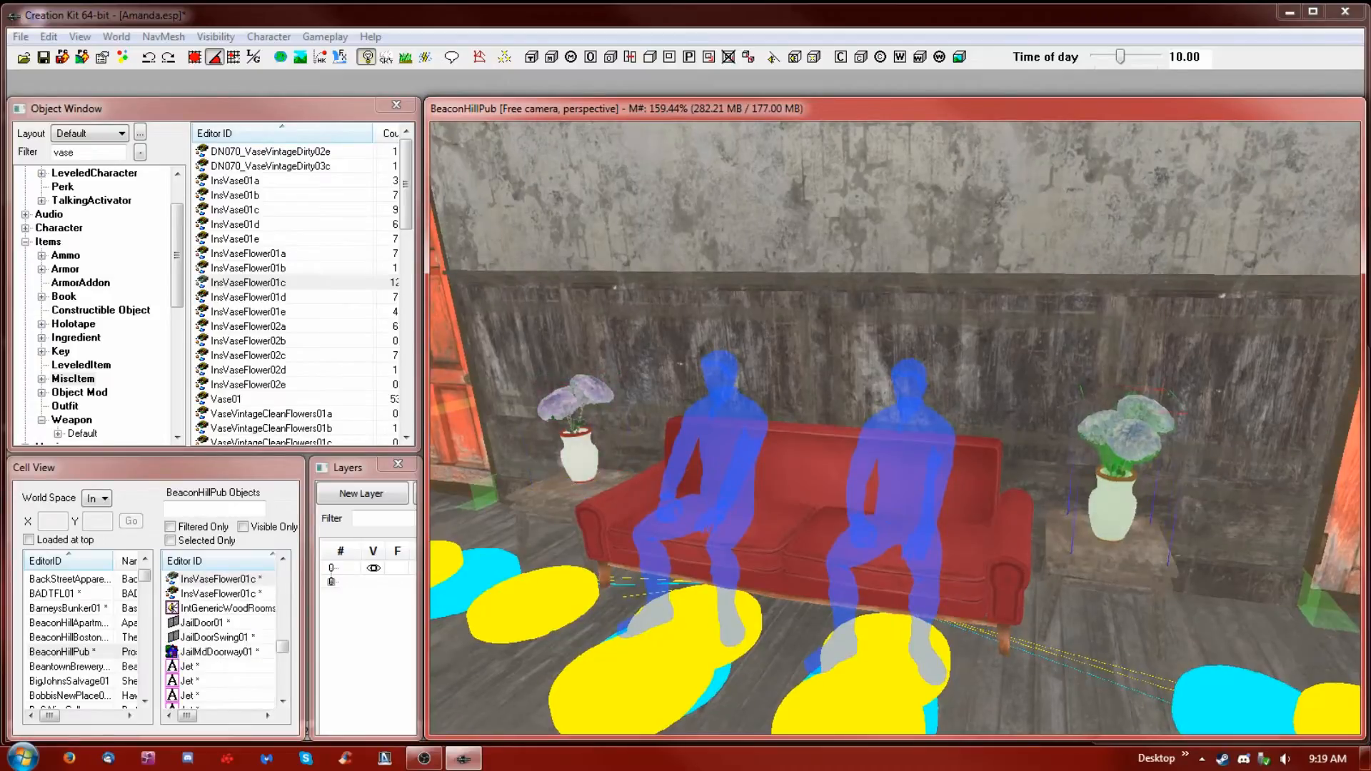
key("z")
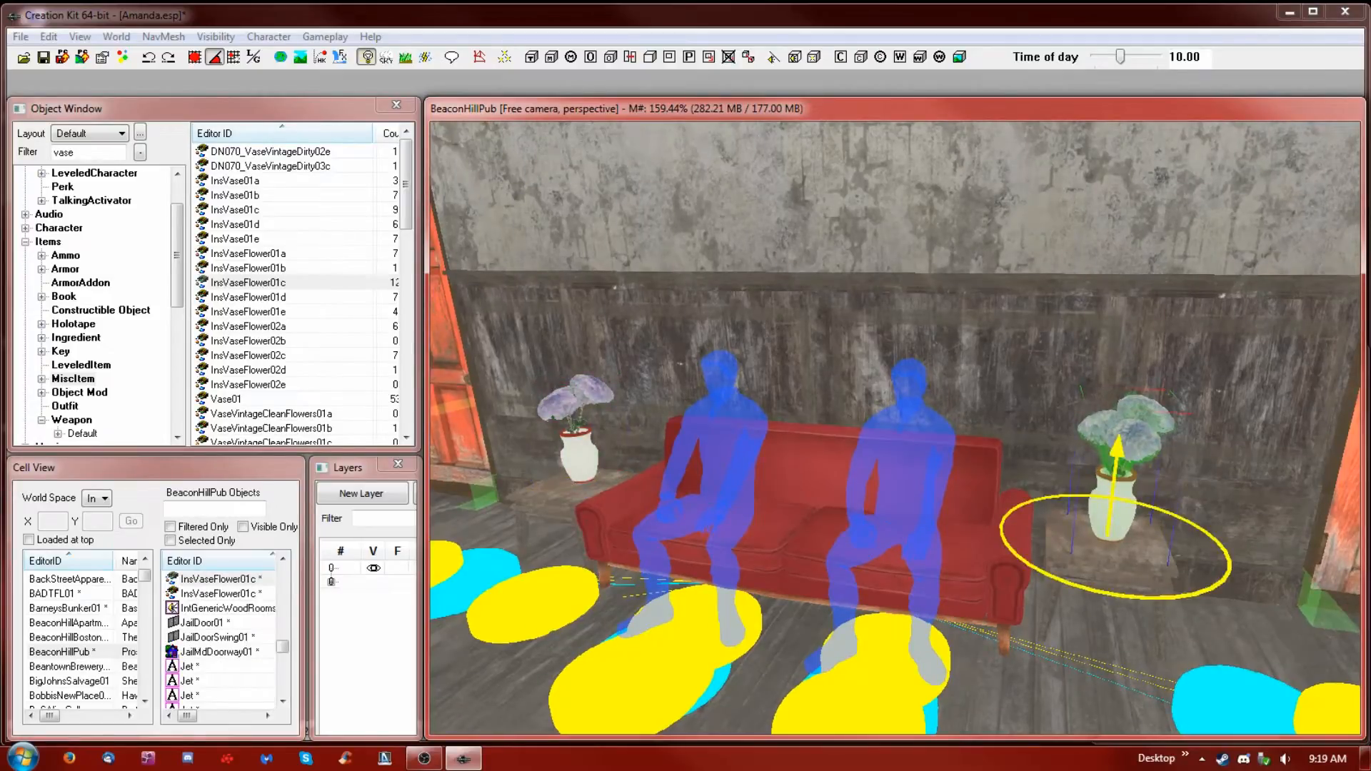
left_click_drag(1109, 512, 1109, 510)
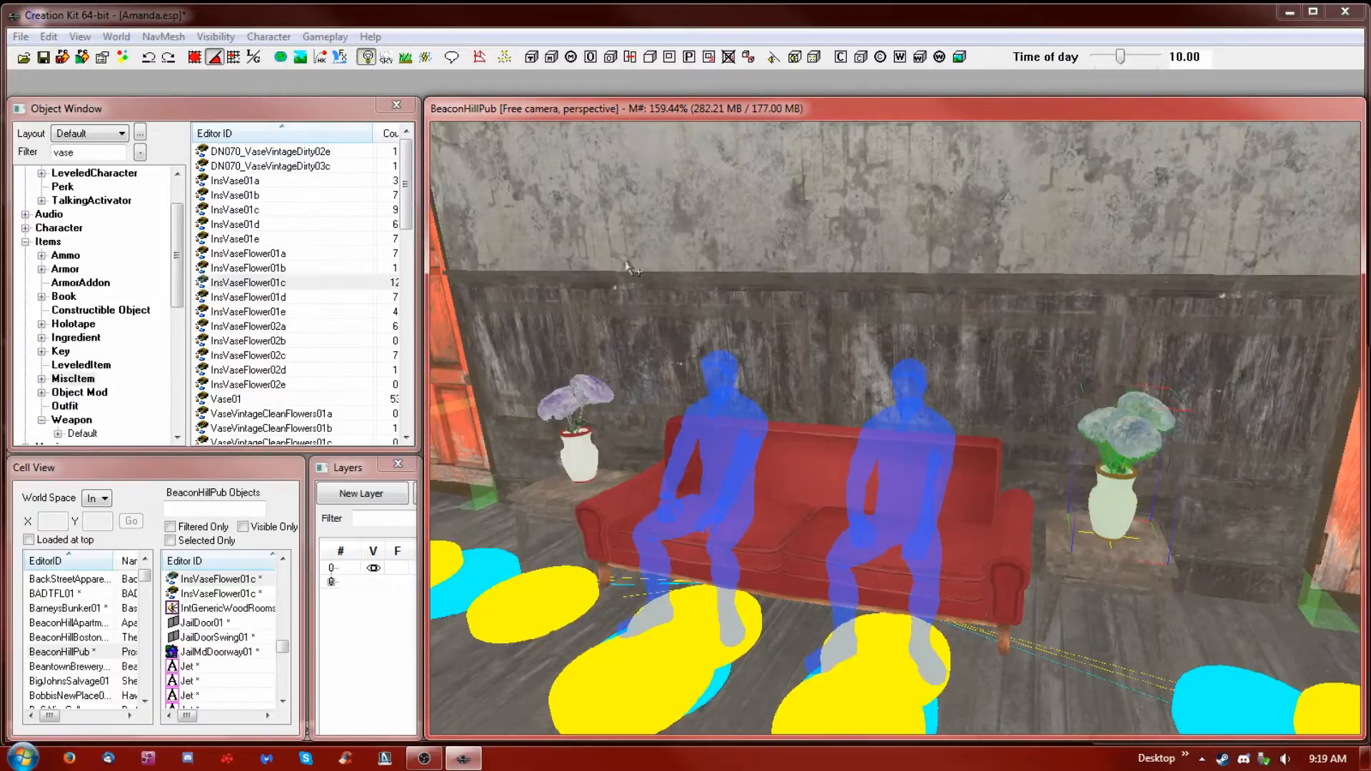
left_click(320, 58)
left_click(586, 468)
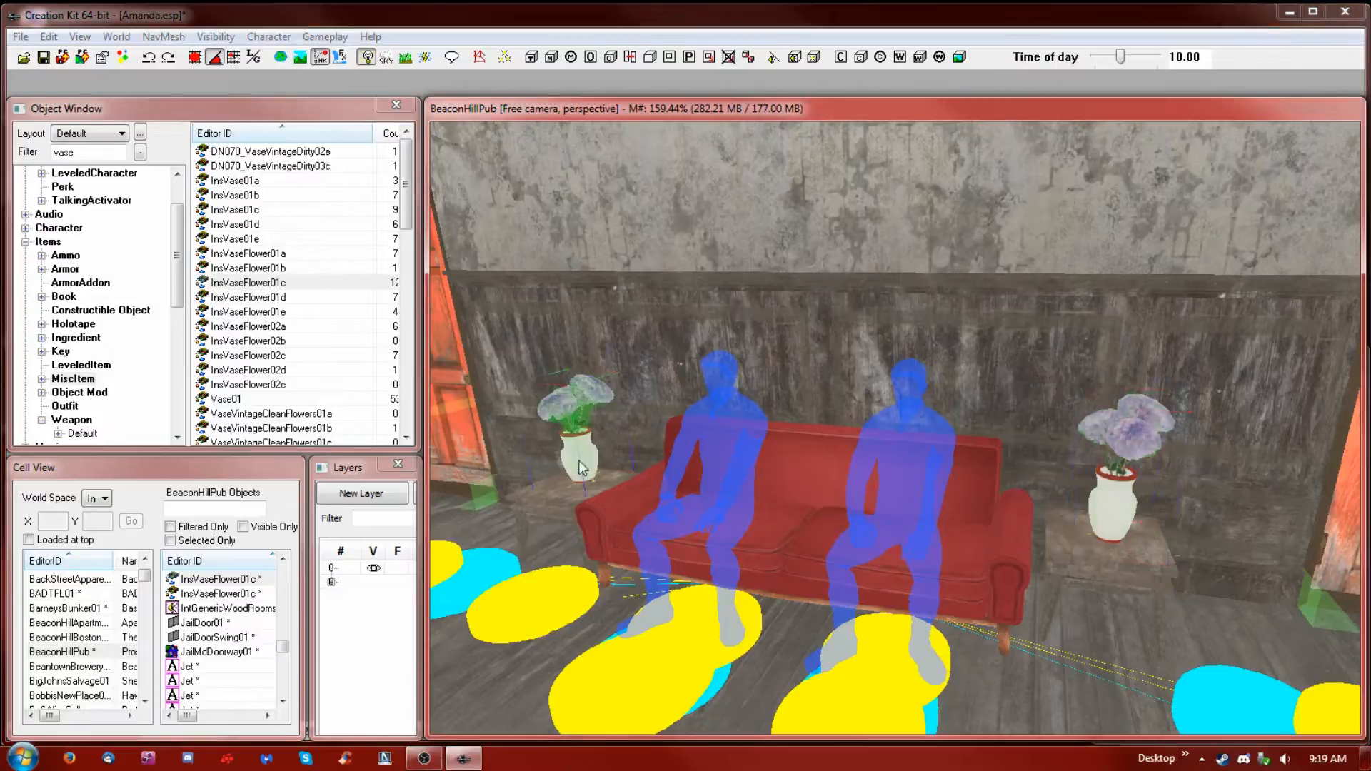
left_click(321, 57)
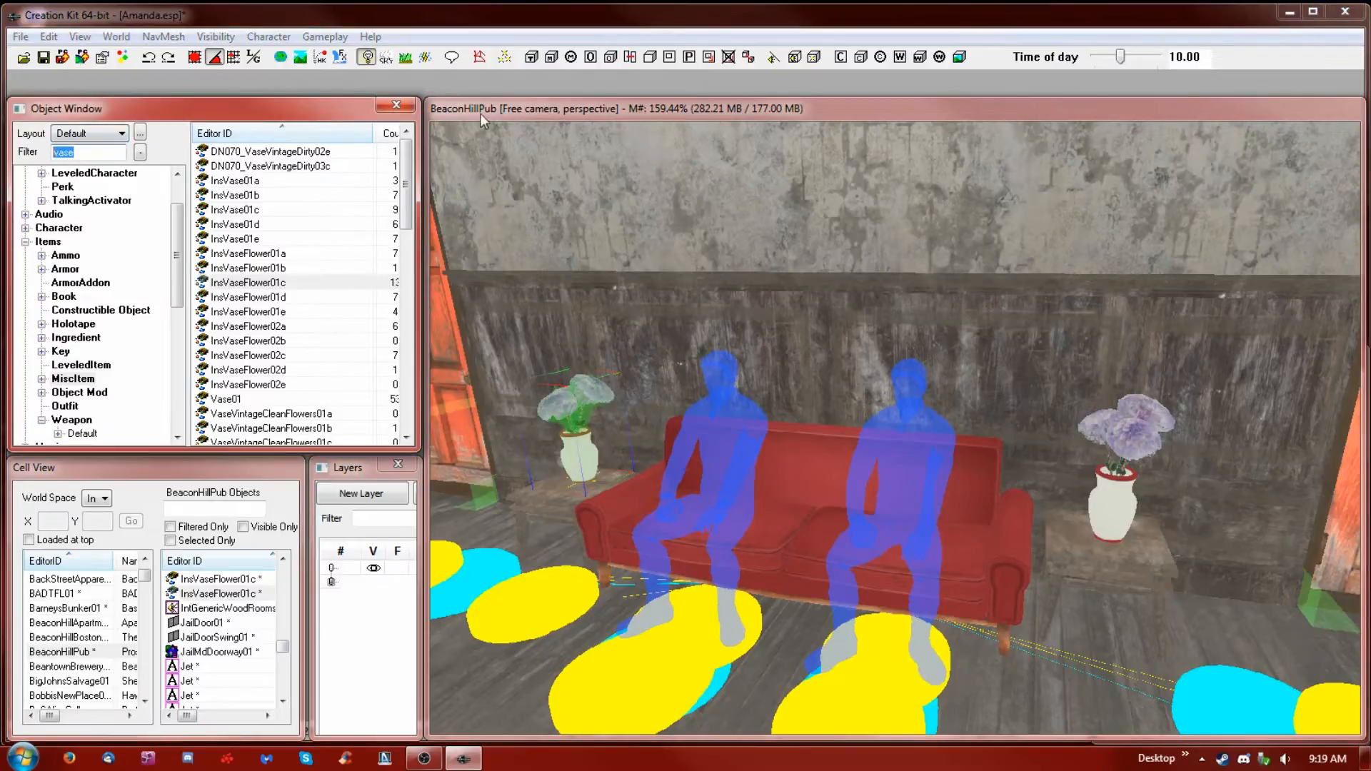
Select the light marker above the candle on the bar counter and frame the candle closely
middle_click_drag(493, 148, 650, 370, "shift")
mouse_move(635, 559)
middle_mouse_down("shift")
mouse_move(647, 556)
mouse_move(632, 542)
middle_mouse_up("shift")
scroll(640, 533, "up", 3)
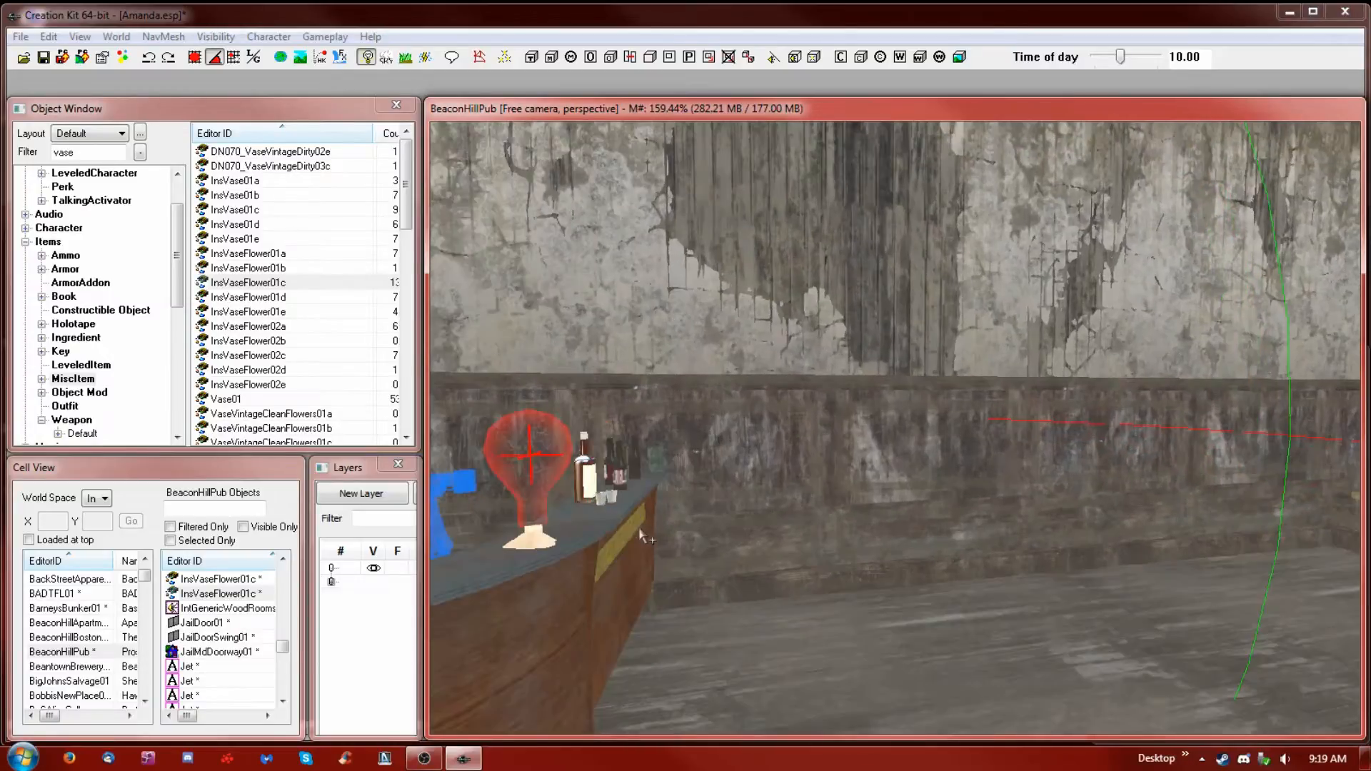
left_click(535, 550)
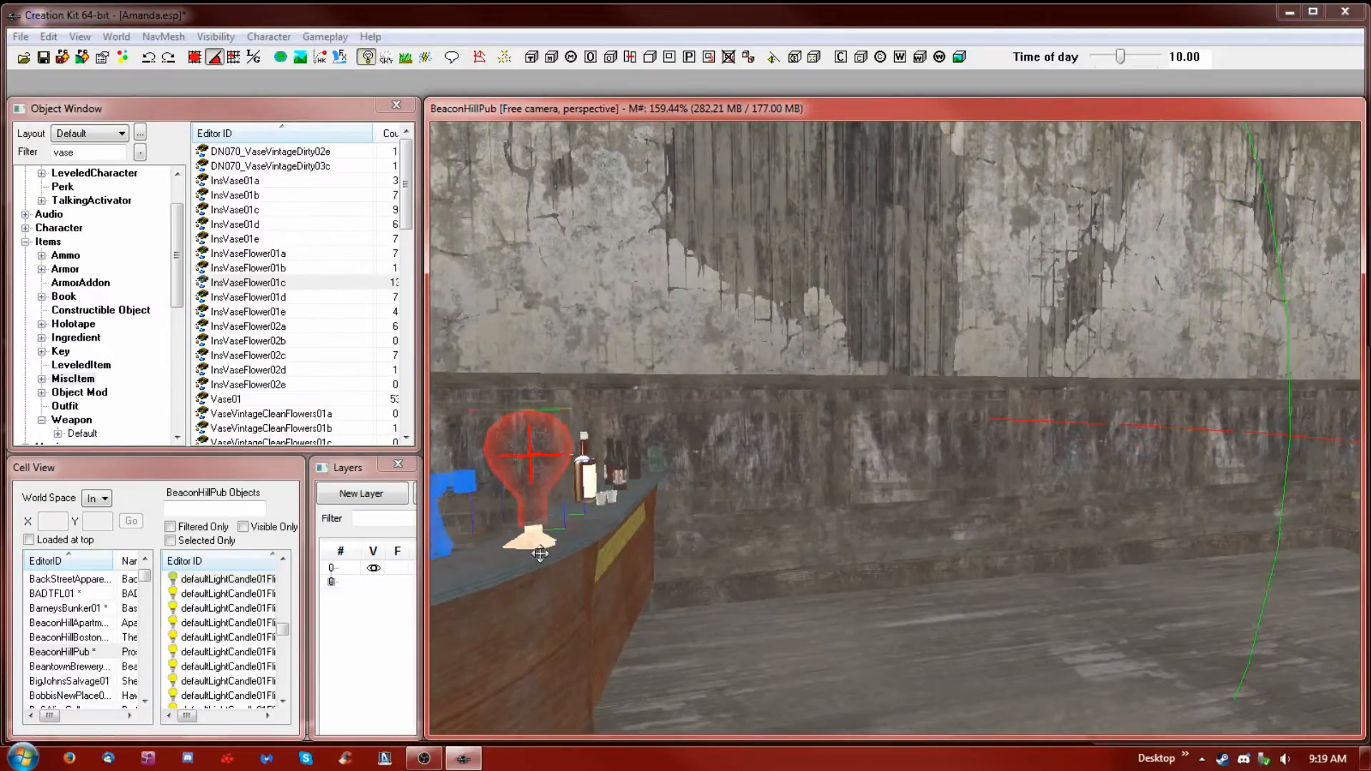
mouse_move(533, 535)
middle_mouse_down("shift")
mouse_move(507, 535)
mouse_move(532, 559)
middle_mouse_up("shift")
scroll(506, 551, "up", 2)
scroll(506, 552, "down", 2)
scroll(506, 552, "up", 1)
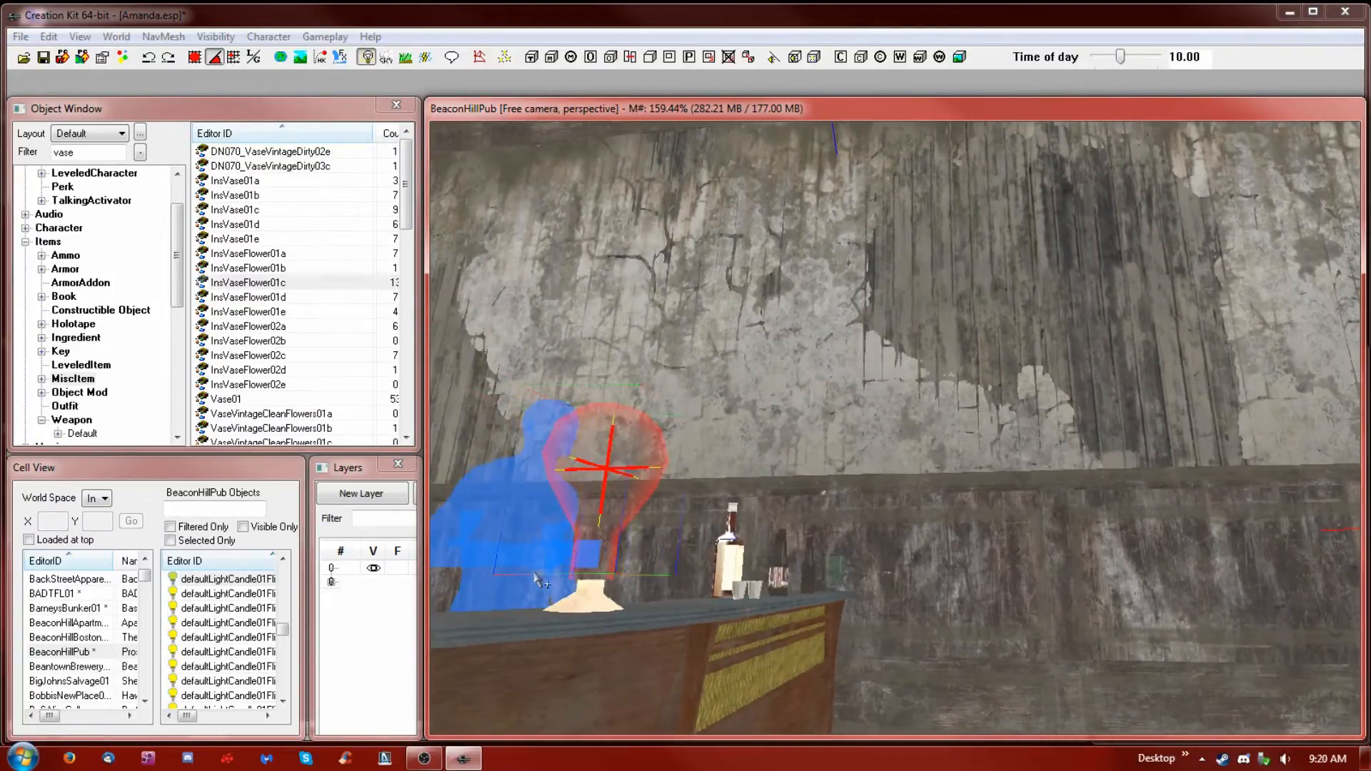
Select the WaxCandle05 candle on the bar counter together with its WaxCandlePuddle01 wax puddle and its candle light
left_click(567, 607)
left_click(583, 612)
middle_click_drag(583, 612, 758, 593, "shift")
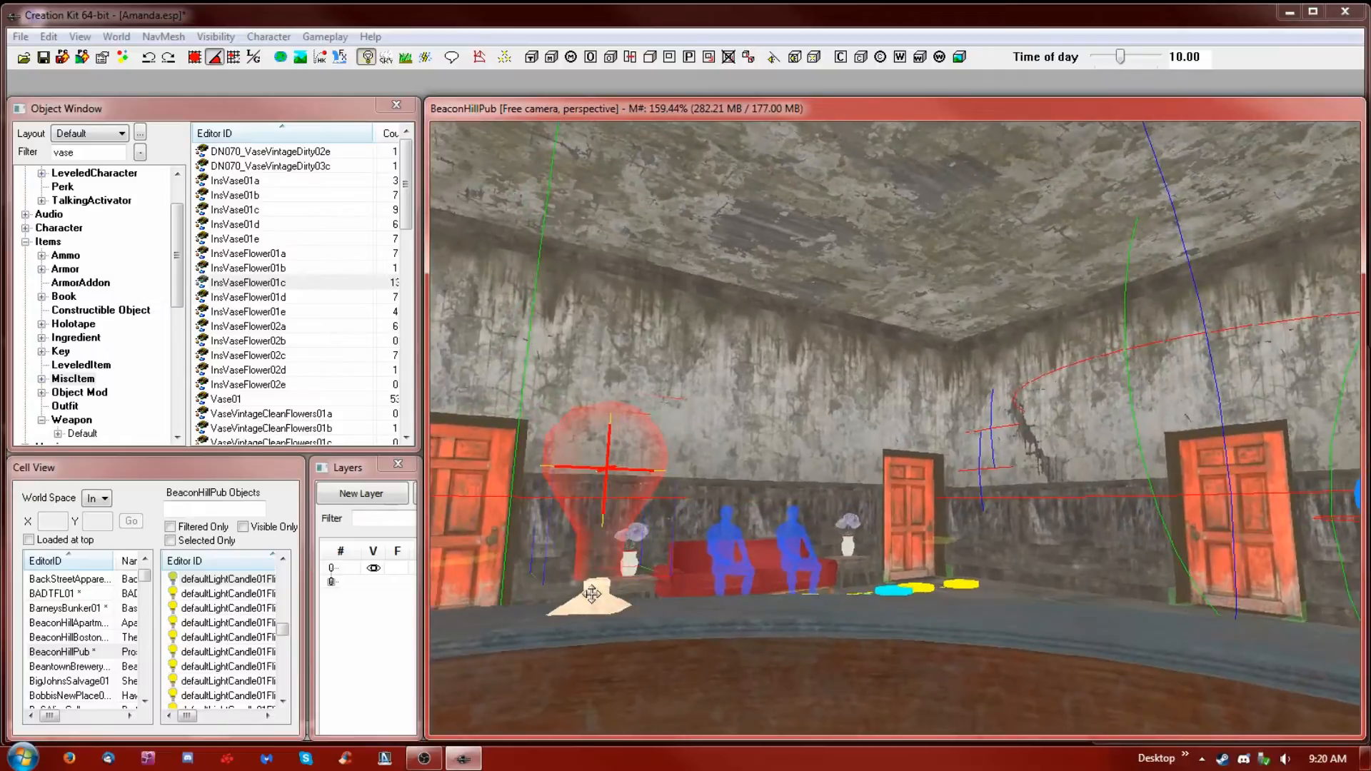
middle_click_drag(599, 609, 586, 603, "shift")
scroll(590, 604, "up", 2)
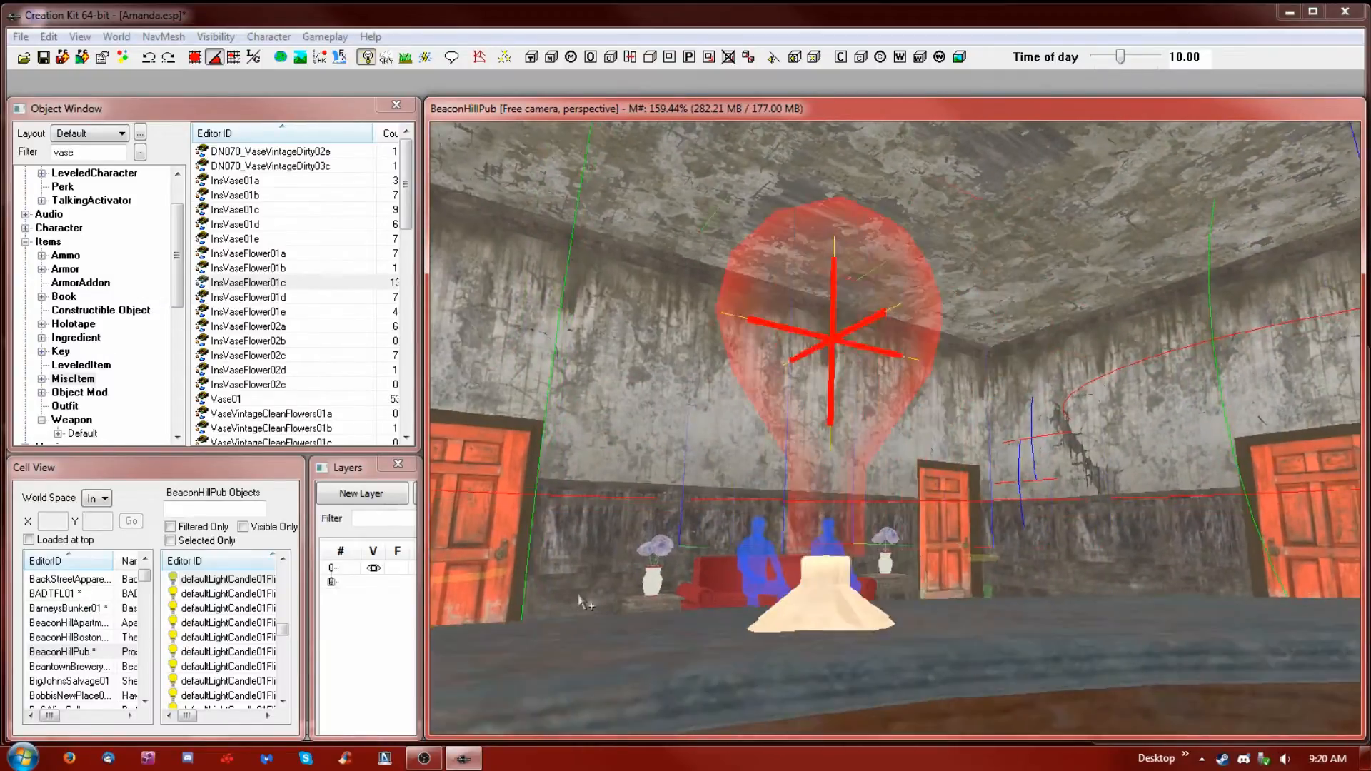
left_click(789, 619)
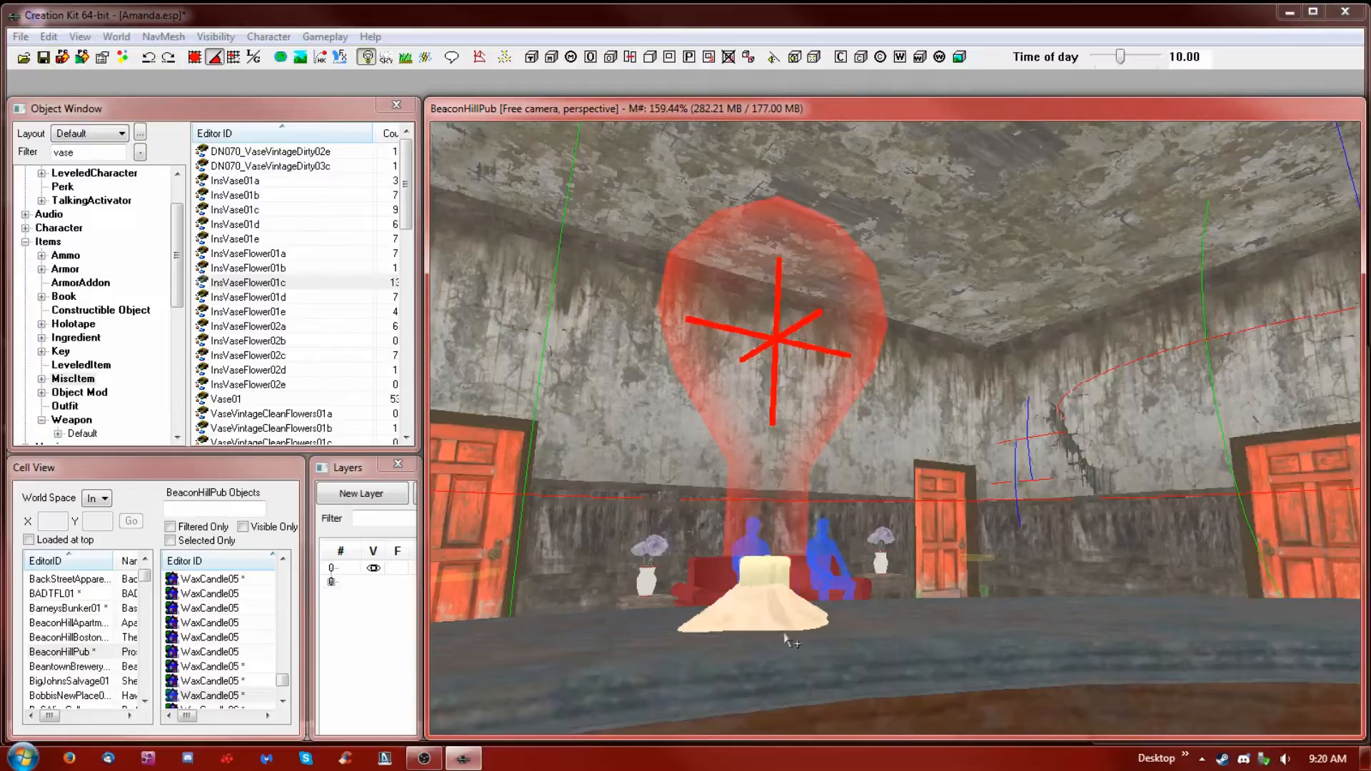
left_click(785, 622)
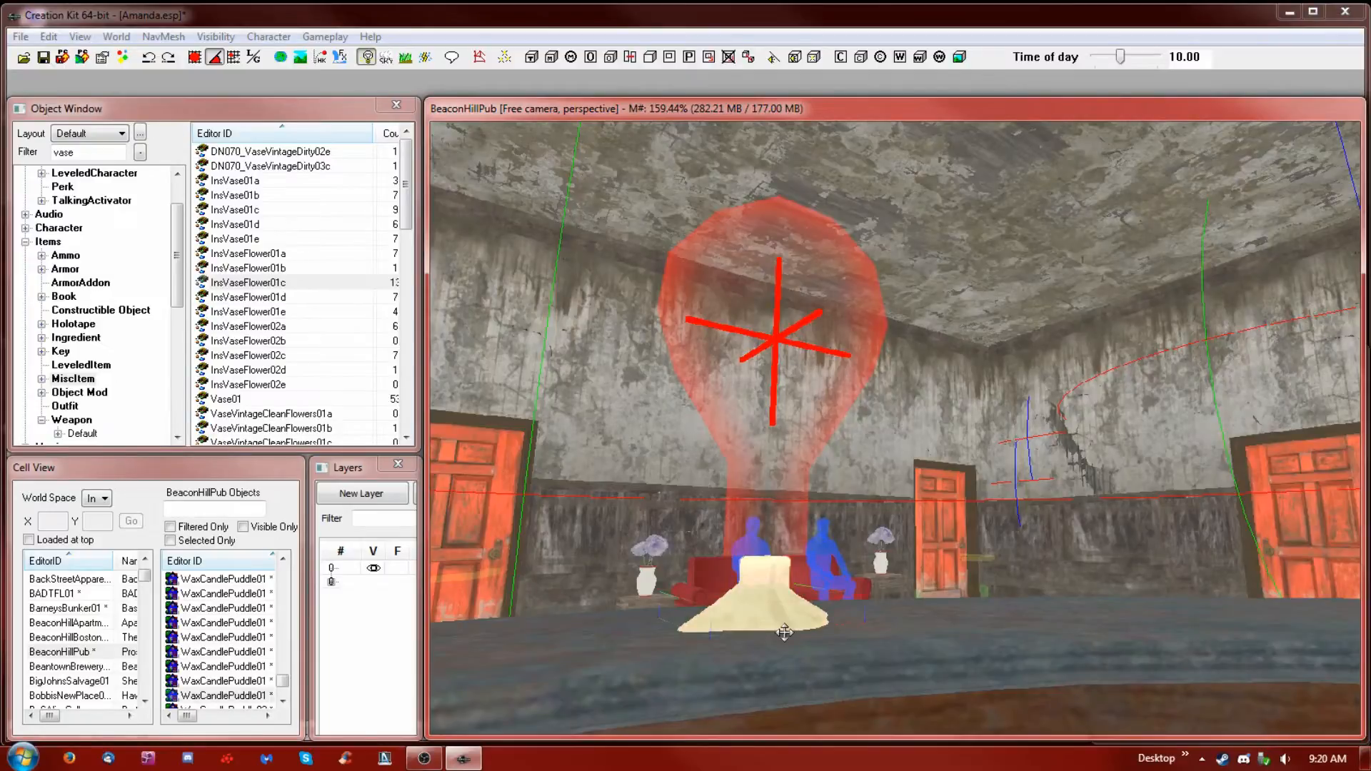
left_click(787, 588)
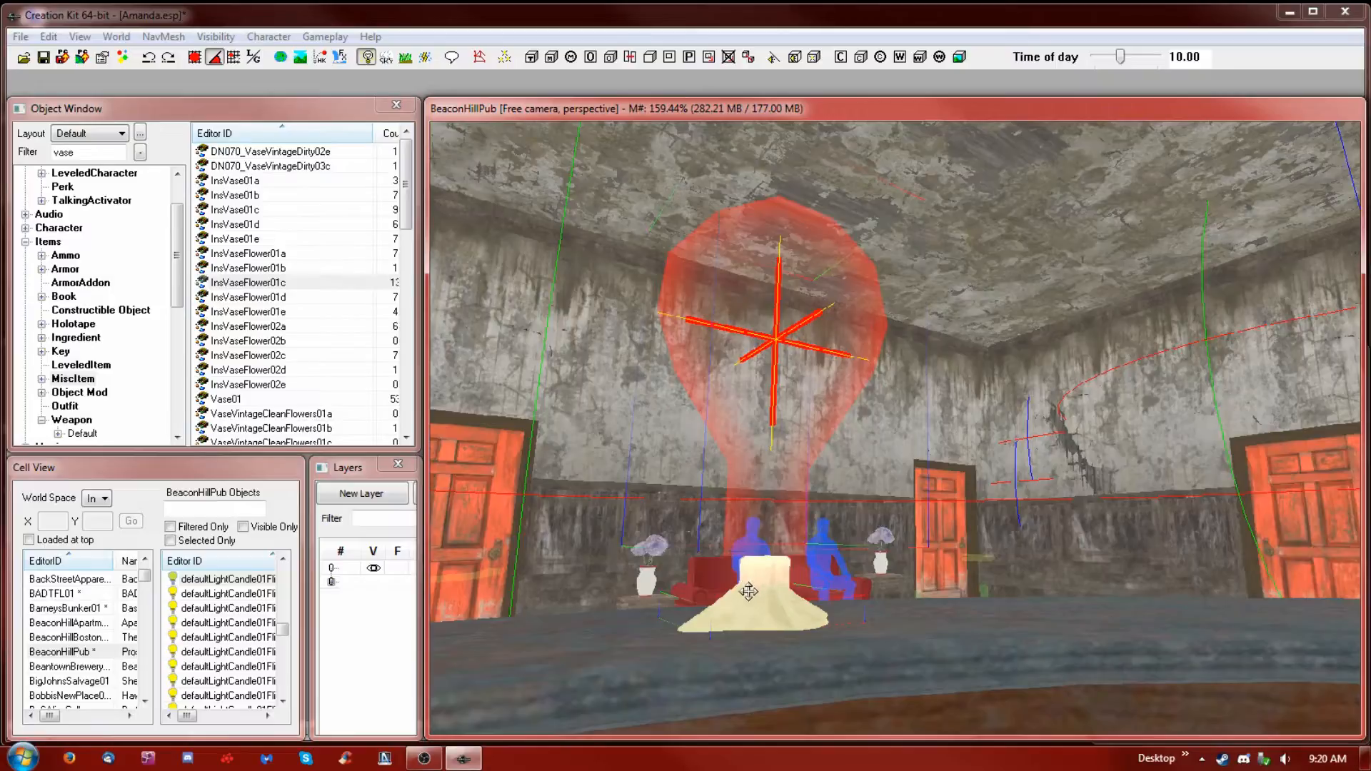
left_click(782, 602)
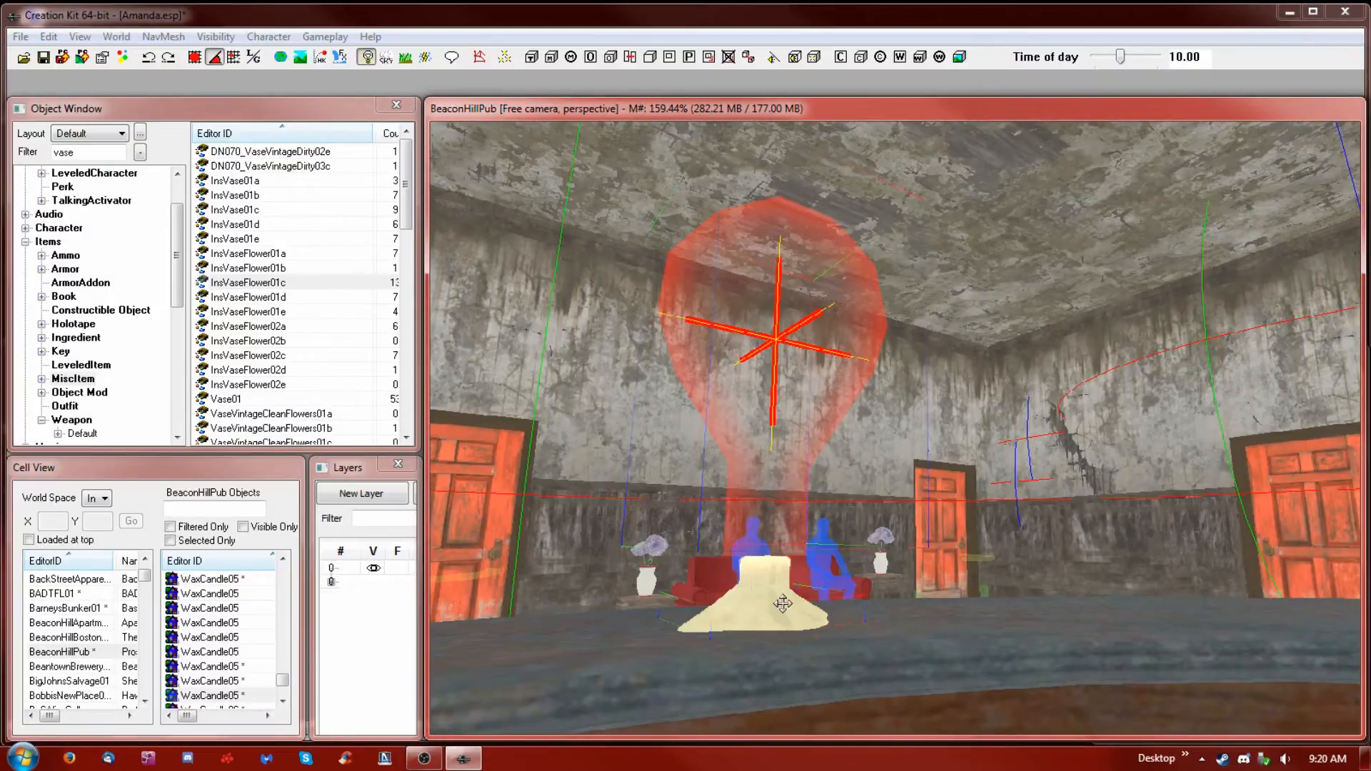
Place a copy of the candle, wax puddle and light on the end table at the couch's left end
left_click(865, 569)
mouse_move(843, 511)
middle_mouse_down("shift")
mouse_move(864, 565)
mouse_move(830, 533)
middle_mouse_up("shift")
middle_click_drag(1003, 448, 906, 526, "shift")
scroll(906, 526, "up", 8)
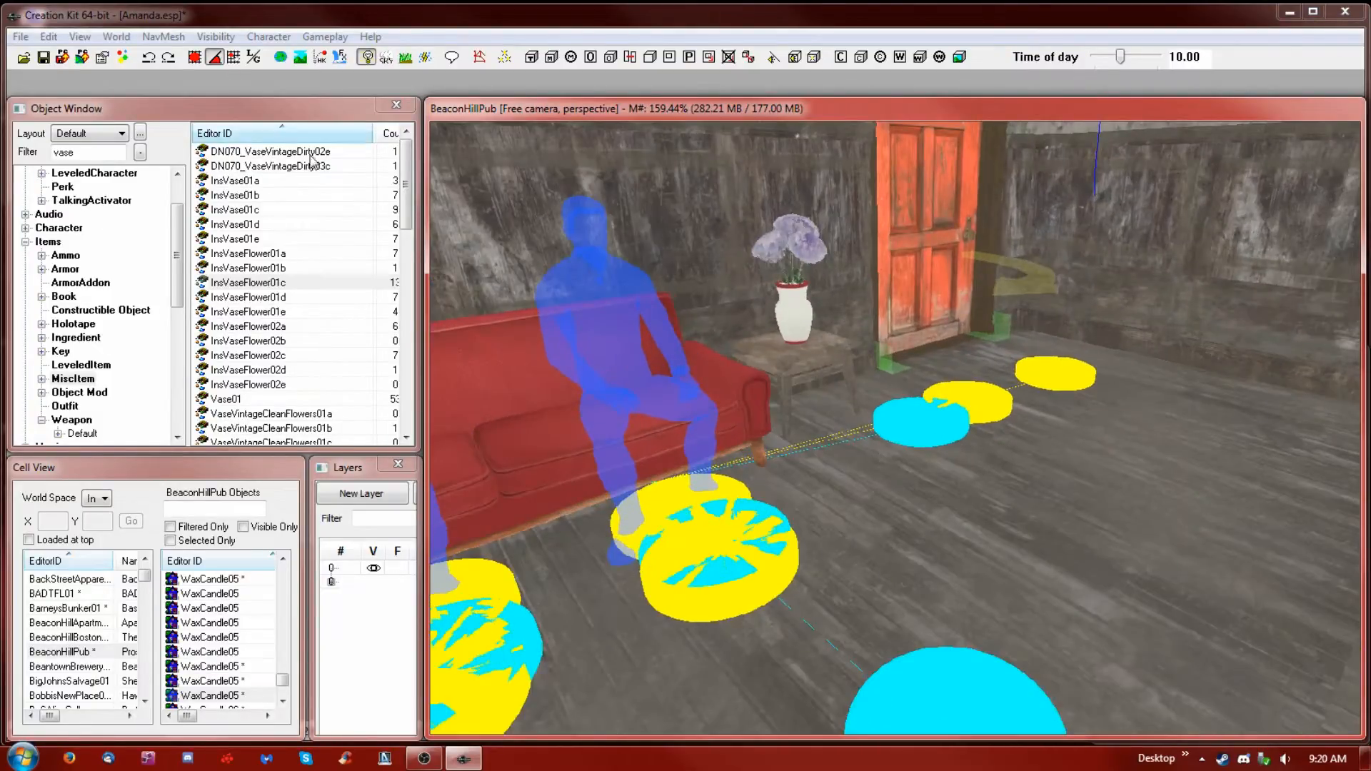
middle_click_drag(905, 430, 889, 406, "shift")
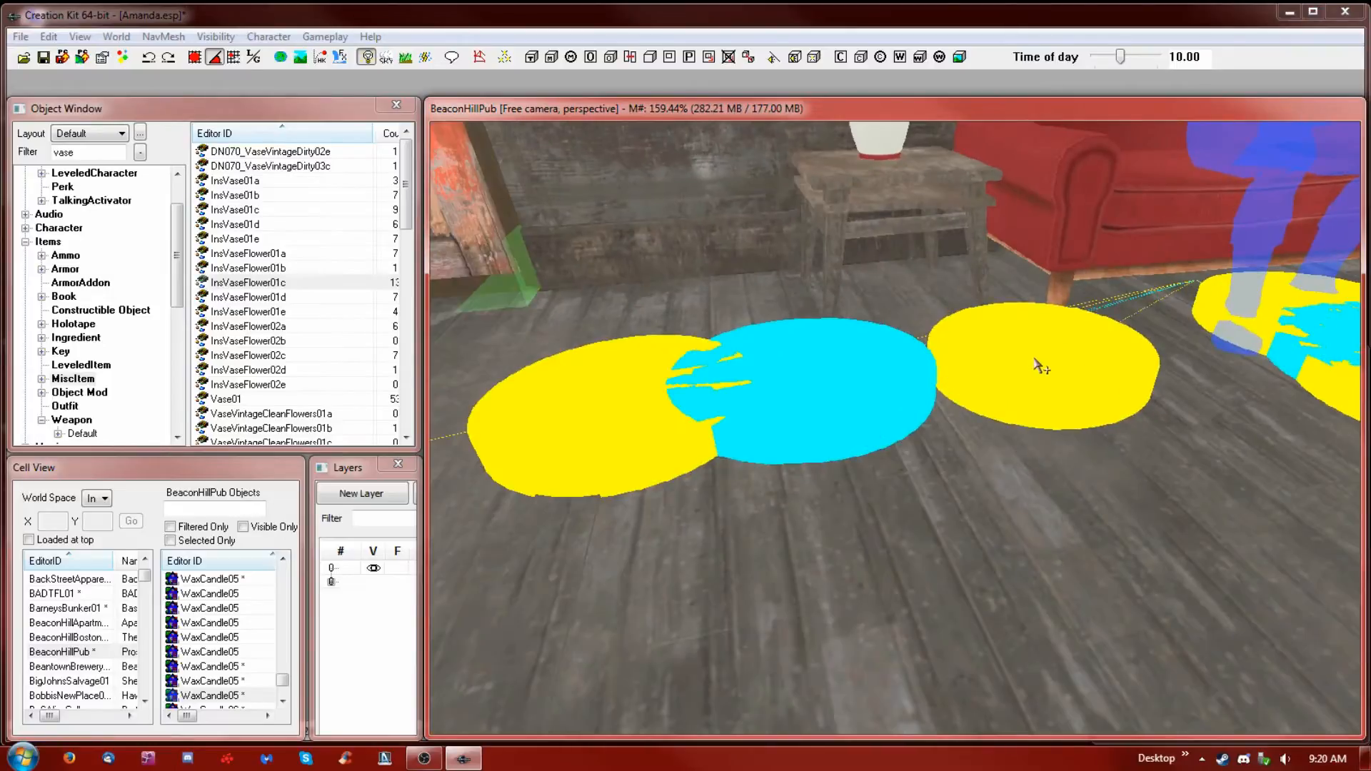
mouse_move(966, 270)
middle_mouse_down()
mouse_move(986, 278)
mouse_move(973, 276)
middle_mouse_up()
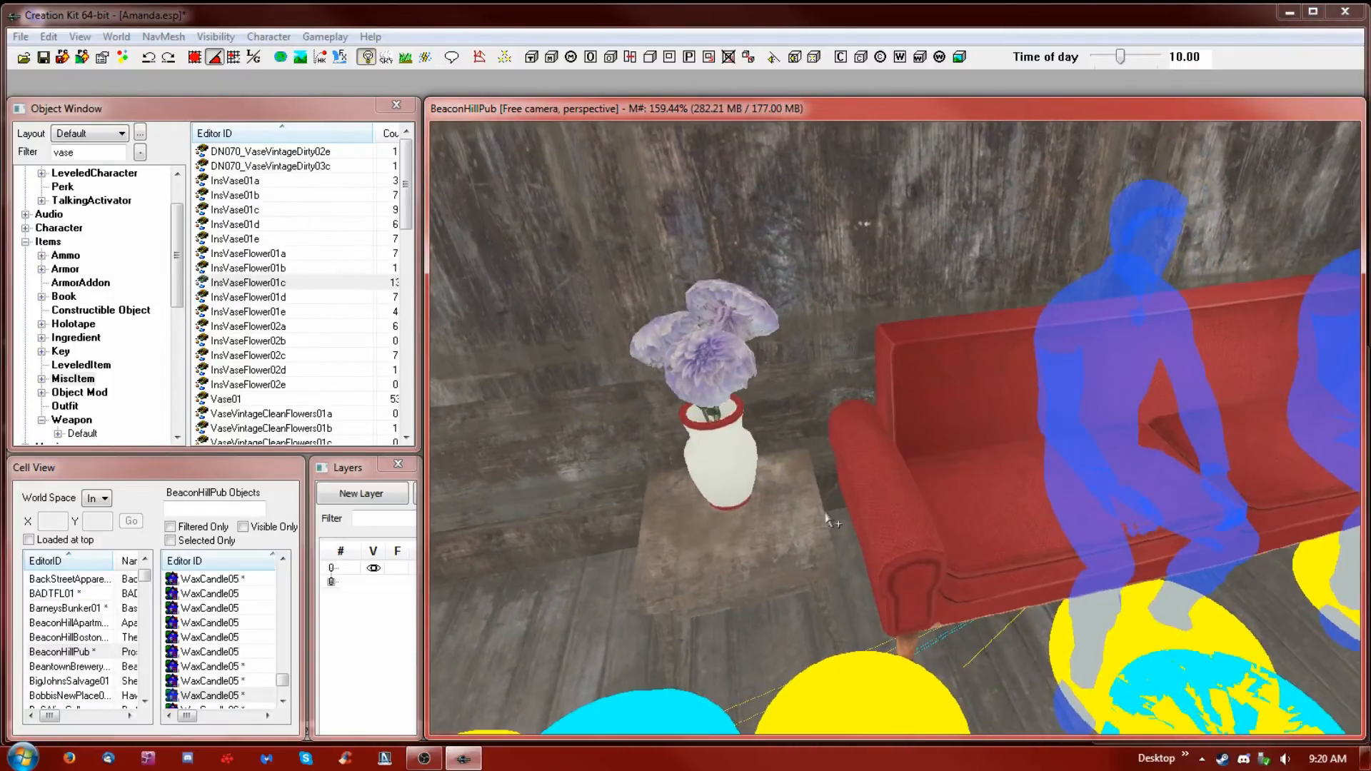
left_click(816, 580)
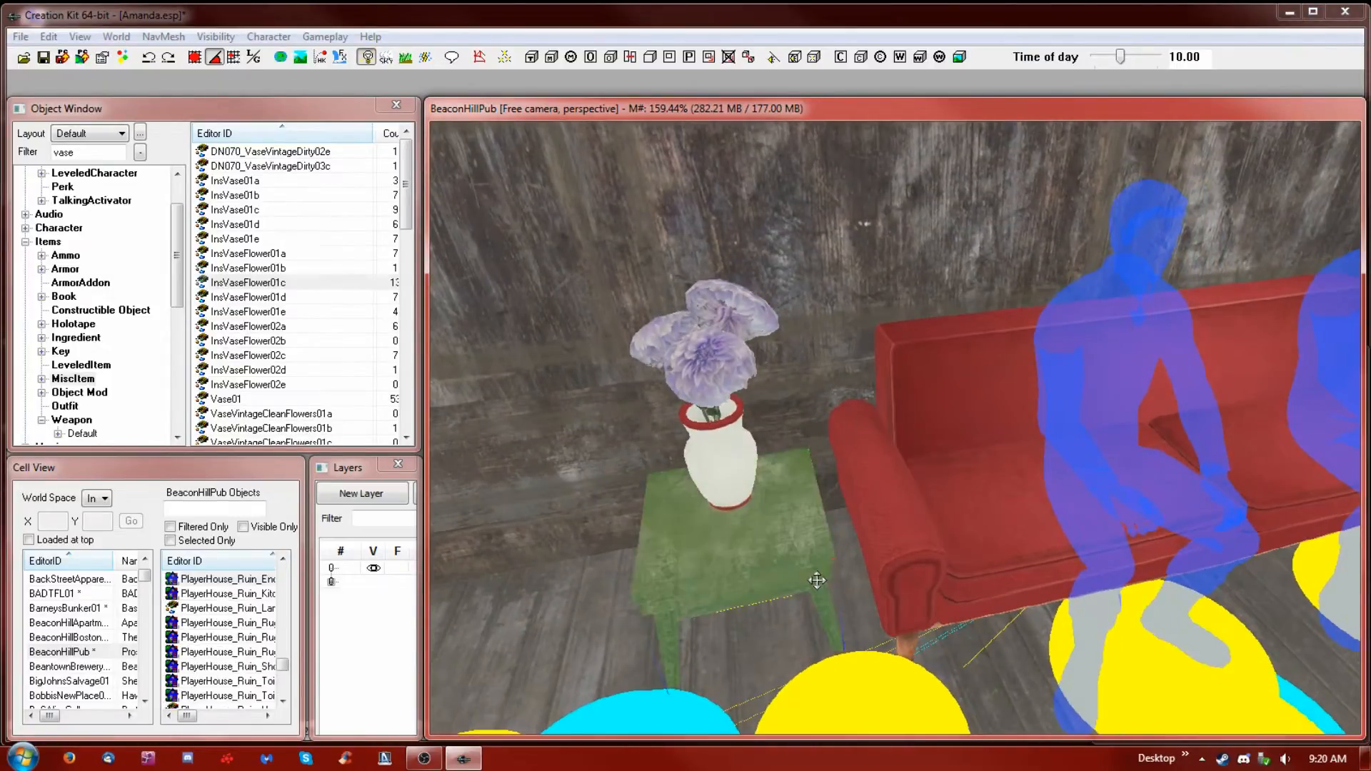
left_click(791, 522)
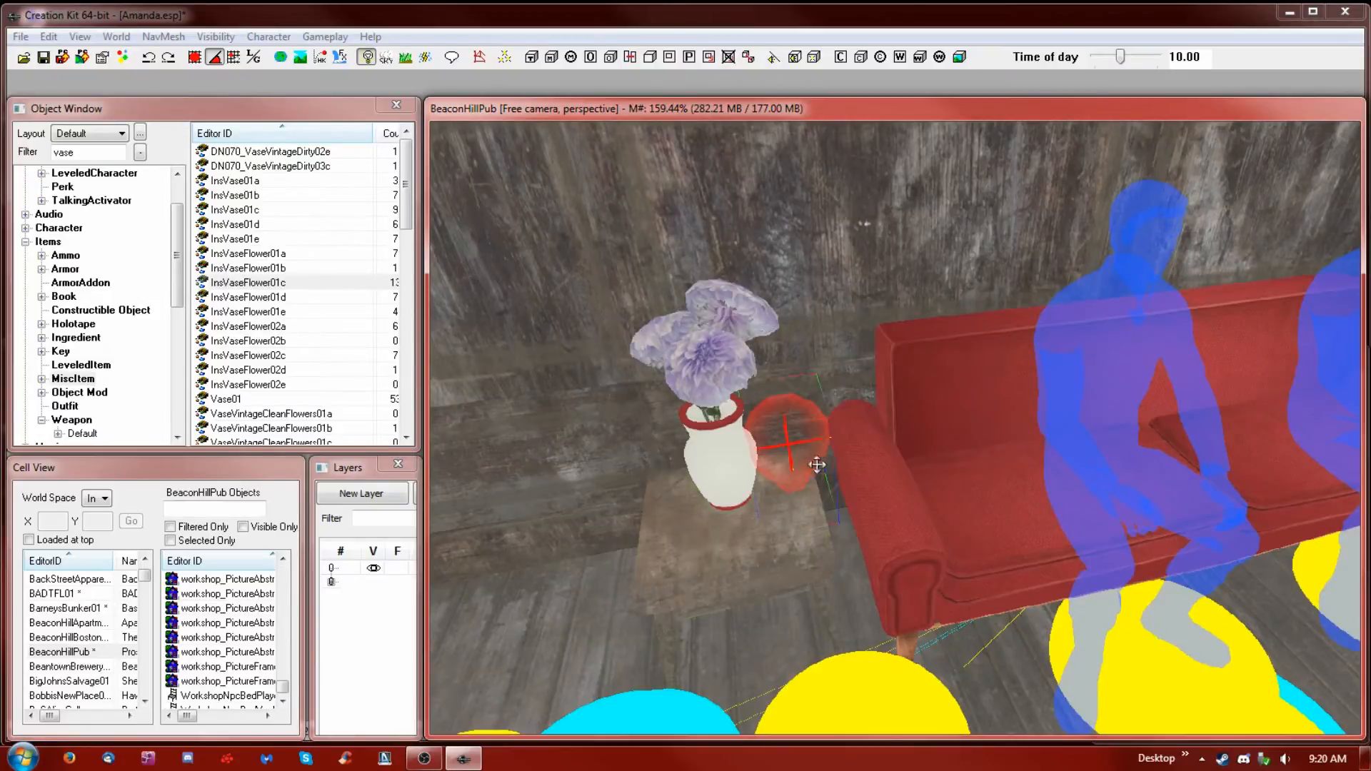
Adjust the copied candle set's position and height so it rests on the left end table's top beside the flower vase
mouse_move(783, 449)
left_mouse_down()
mouse_move(778, 407)
mouse_move(791, 434)
mouse_move(767, 454)
mouse_move(785, 457)
left_mouse_up()
mouse_move(785, 457)
middle_mouse_down("shift")
mouse_move(776, 385)
mouse_move(800, 344)
mouse_move(814, 360)
middle_mouse_up("shift")
middle_click_drag(841, 426, 843, 414, "shift")
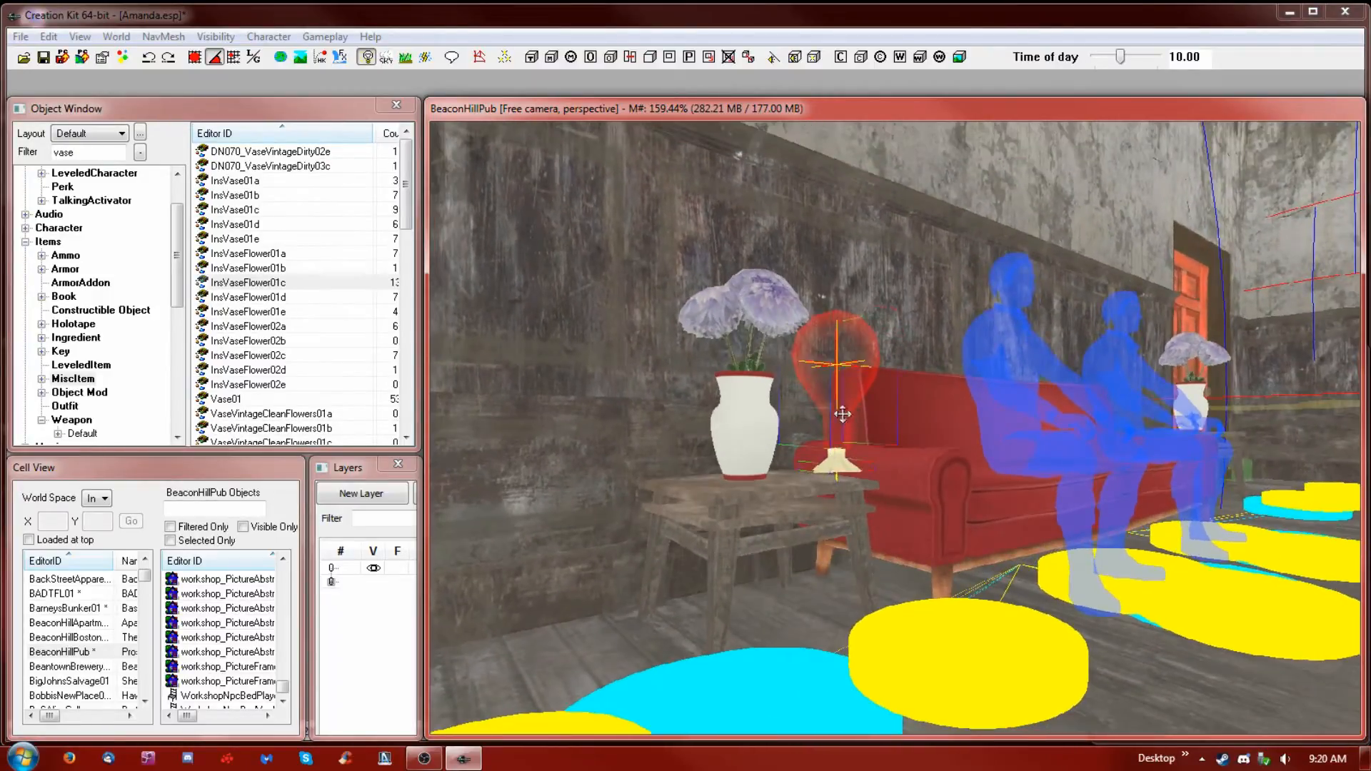
mouse_move(838, 413)
left_mouse_down()
mouse_move(810, 400)
mouse_move(811, 420)
mouse_move(810, 407)
left_mouse_up()
key("z")
mouse_move(851, 431)
middle_mouse_down("shift")
mouse_move(833, 464)
mouse_move(803, 477)
middle_mouse_up("shift")
left_click_drag(785, 488, 781, 519)
middle_click_drag(783, 468, 784, 466, "shift")
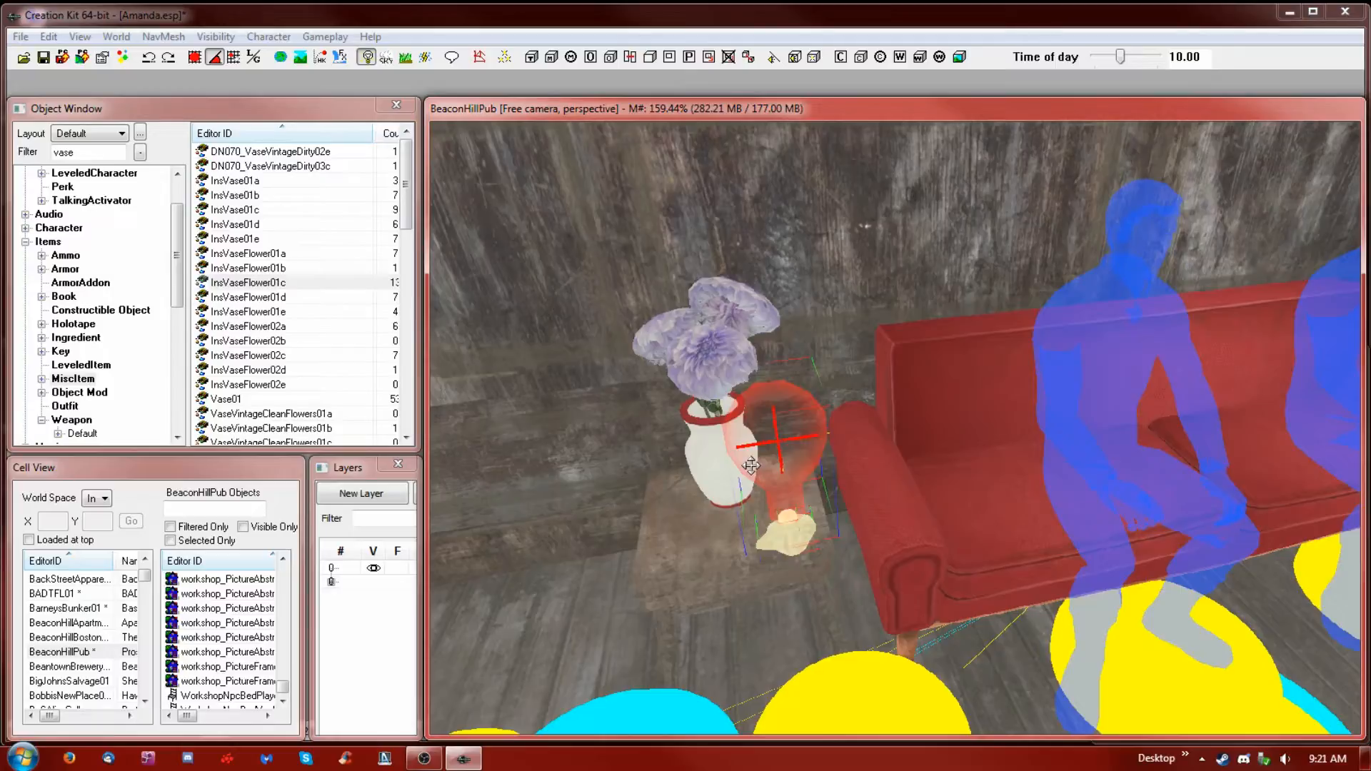
Open the reference properties of the flower vase on the left end table and close them without changes
left_click(706, 464)
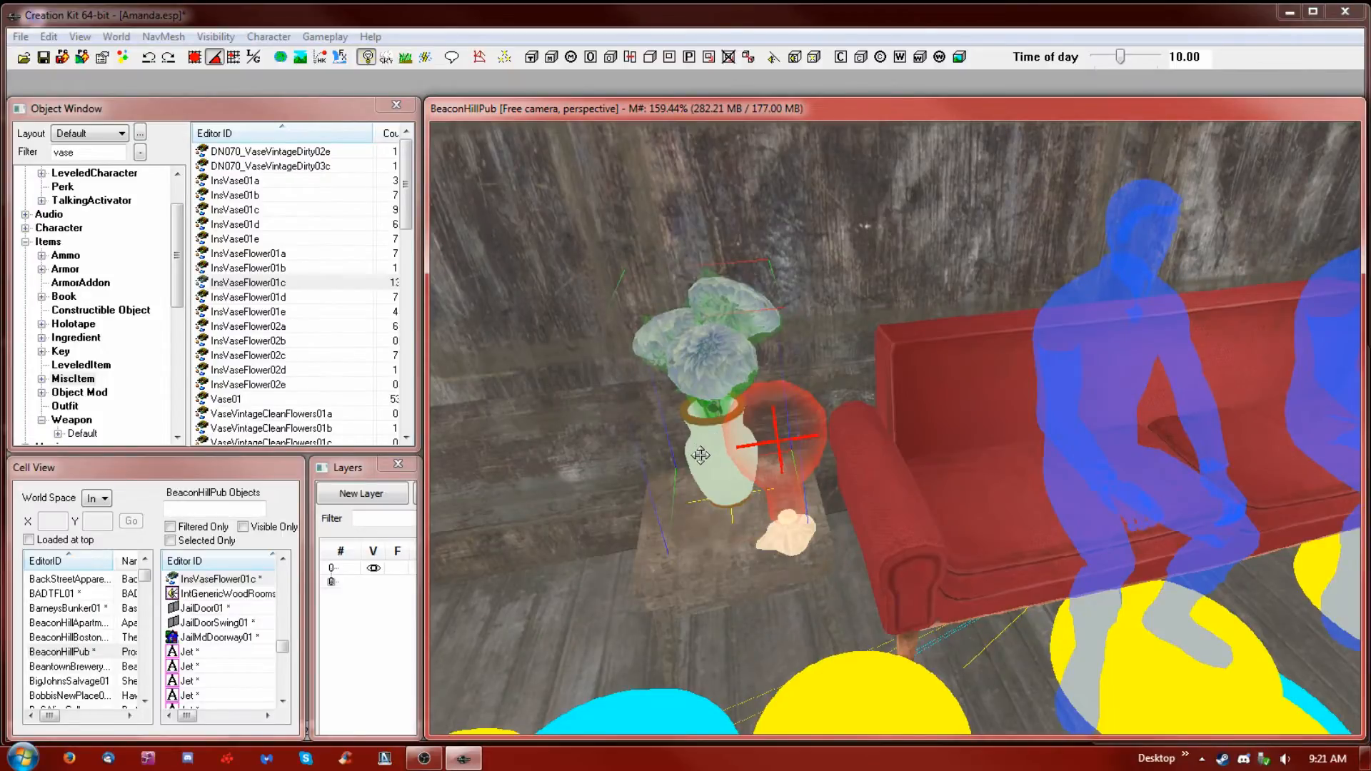
double_click(700, 455)
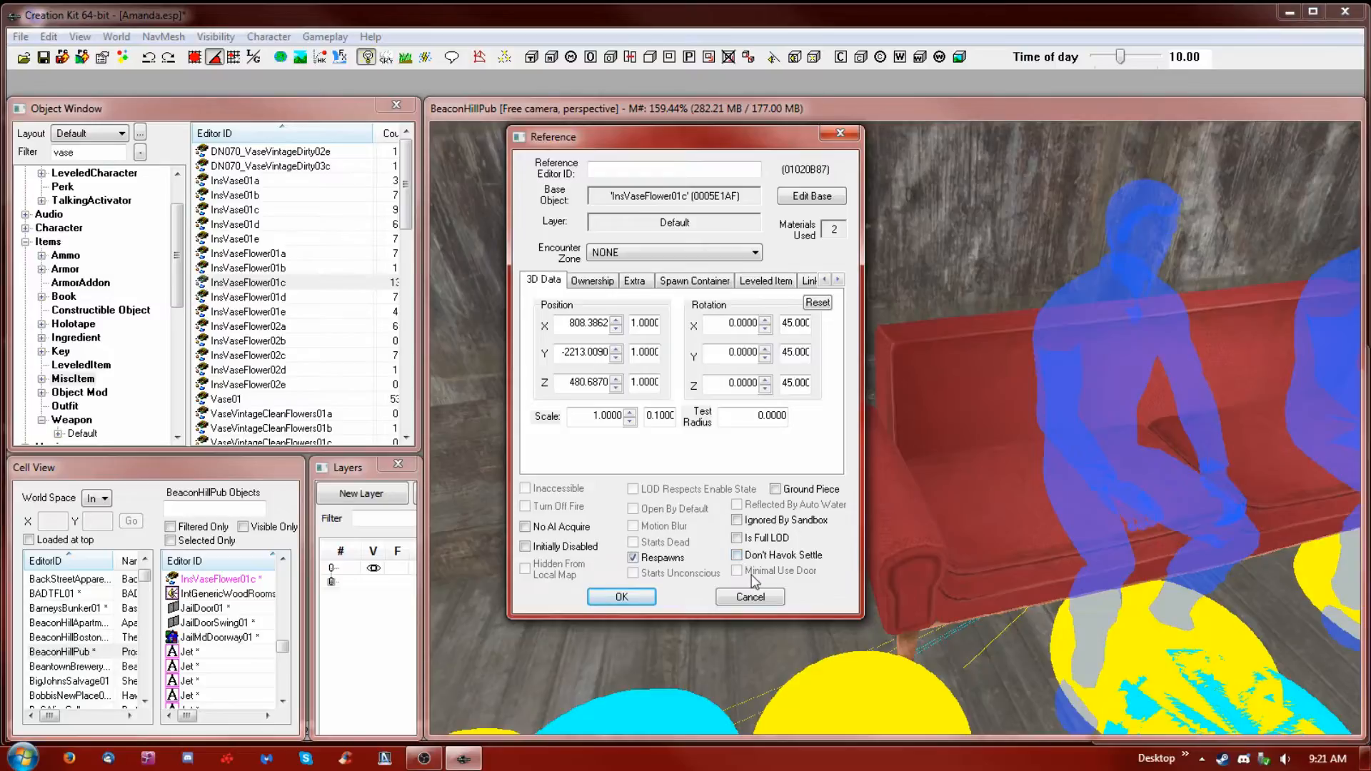
left_click(750, 598)
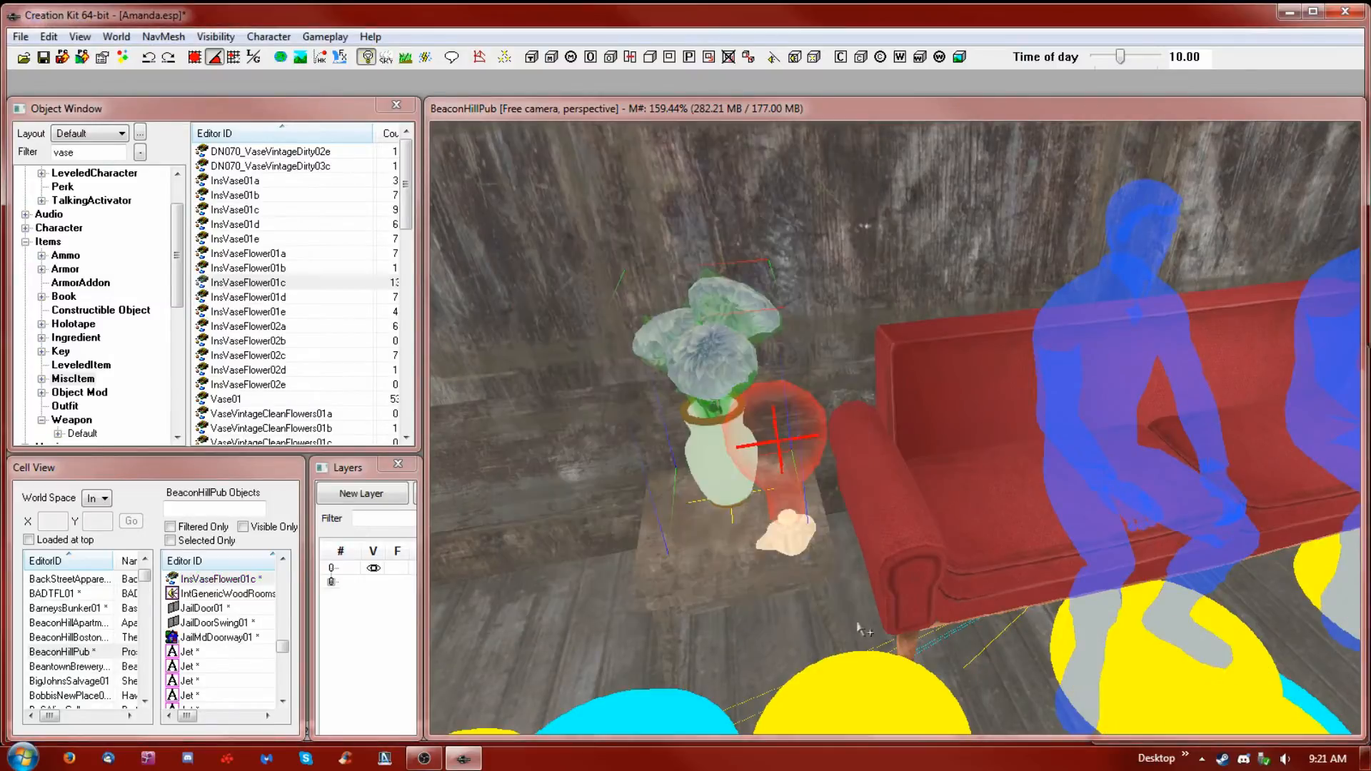
Check the couch area under the cell's own lighting, then return to the bright view
left_click(990, 109)
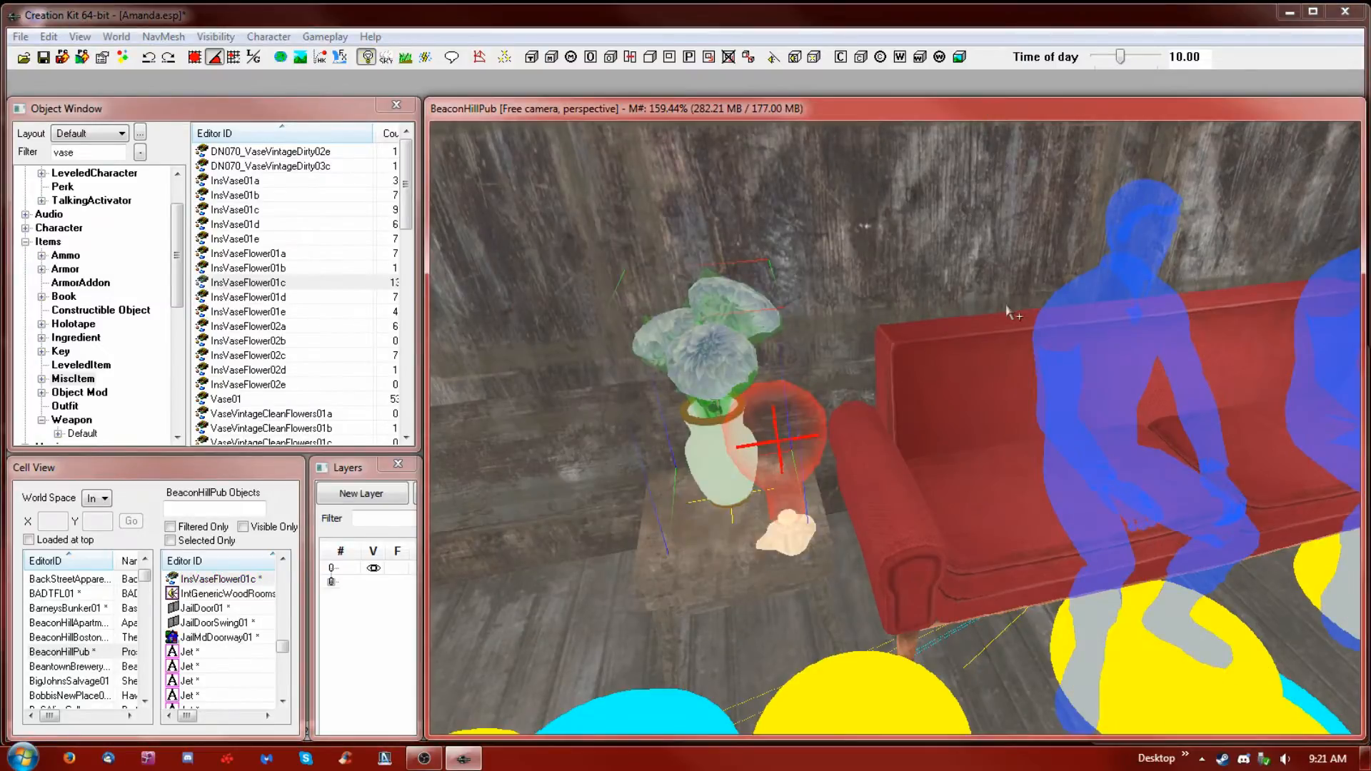
key("a")
scroll(930, 355, "down", 6)
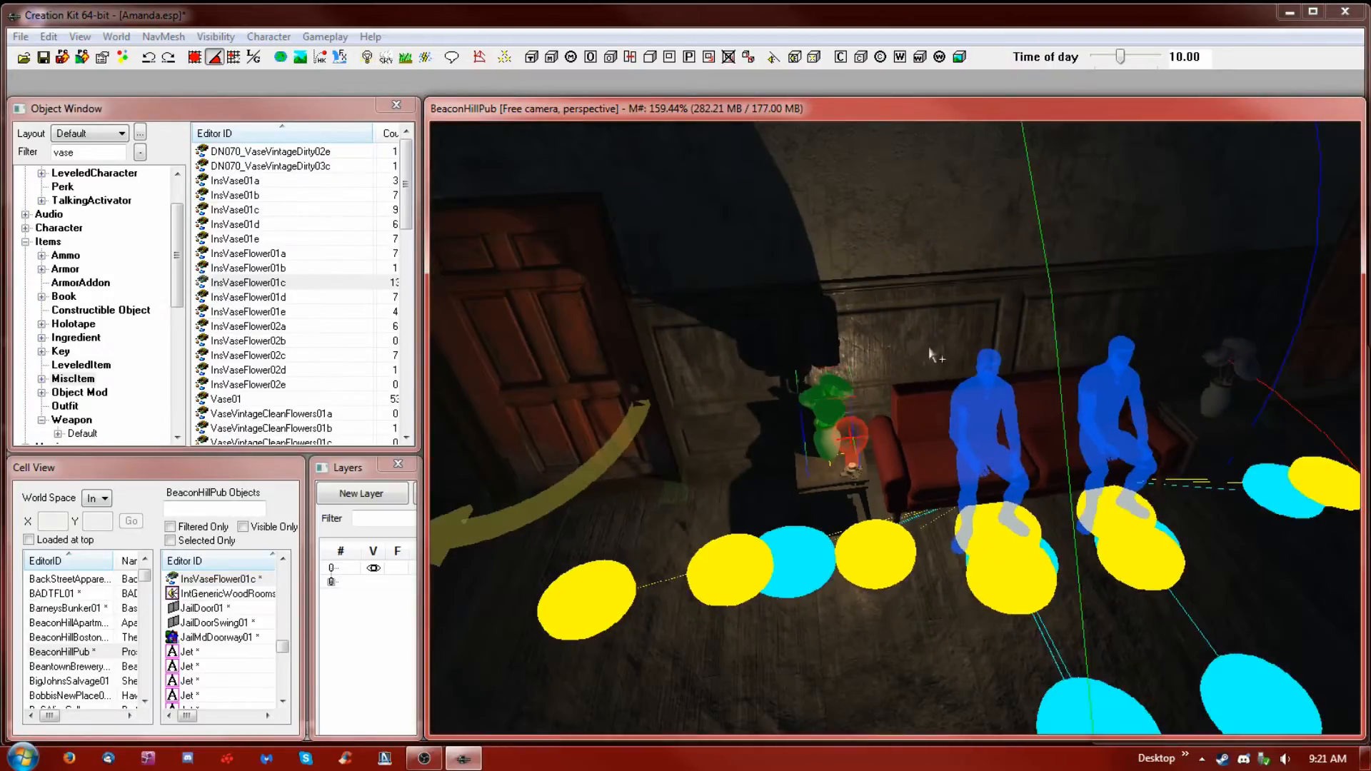
middle_click_drag(930, 355, 897, 397, "shift")
key("a")
middle_click_drag(984, 413, 1101, 439, "shift")
middle_click_drag(1180, 482, 1127, 478)
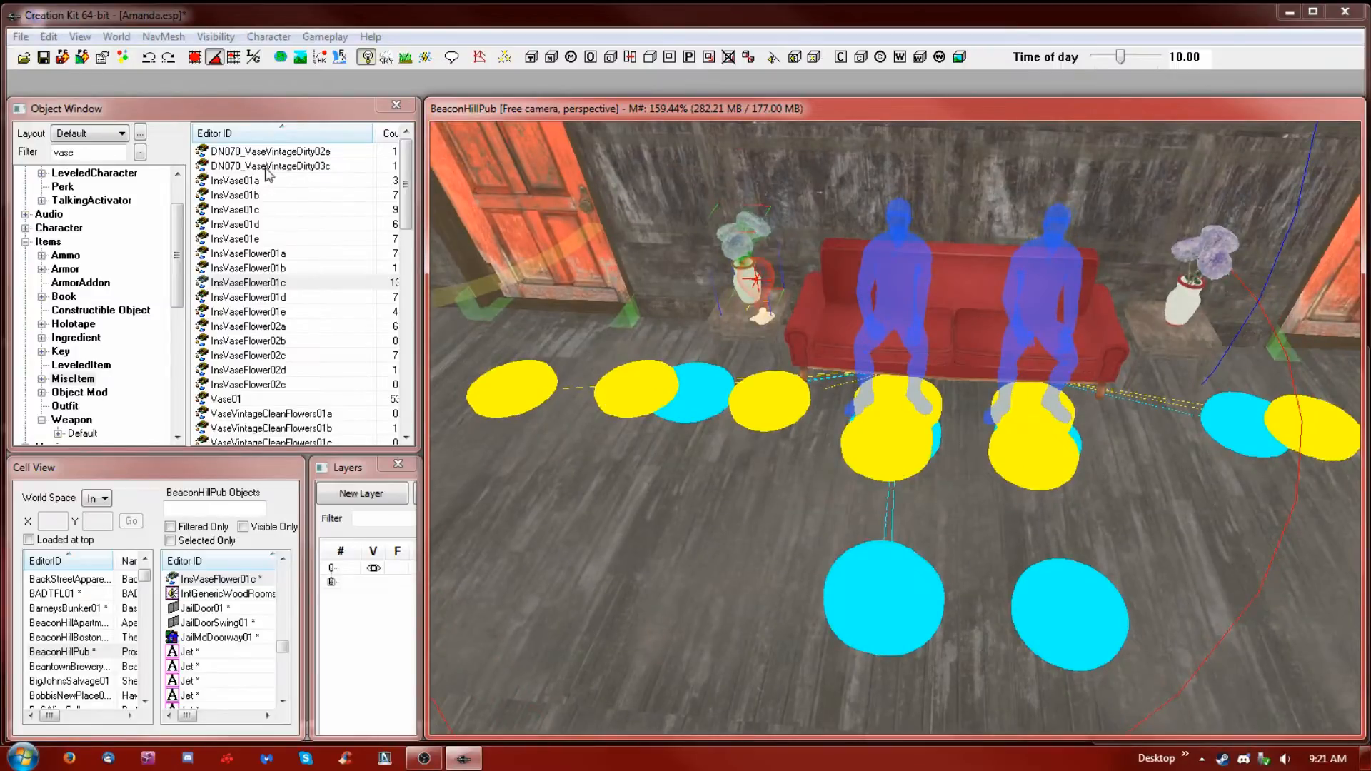
Filter the object list by "chair" and show only the Static category of WorldObjects
double_click(63, 153)
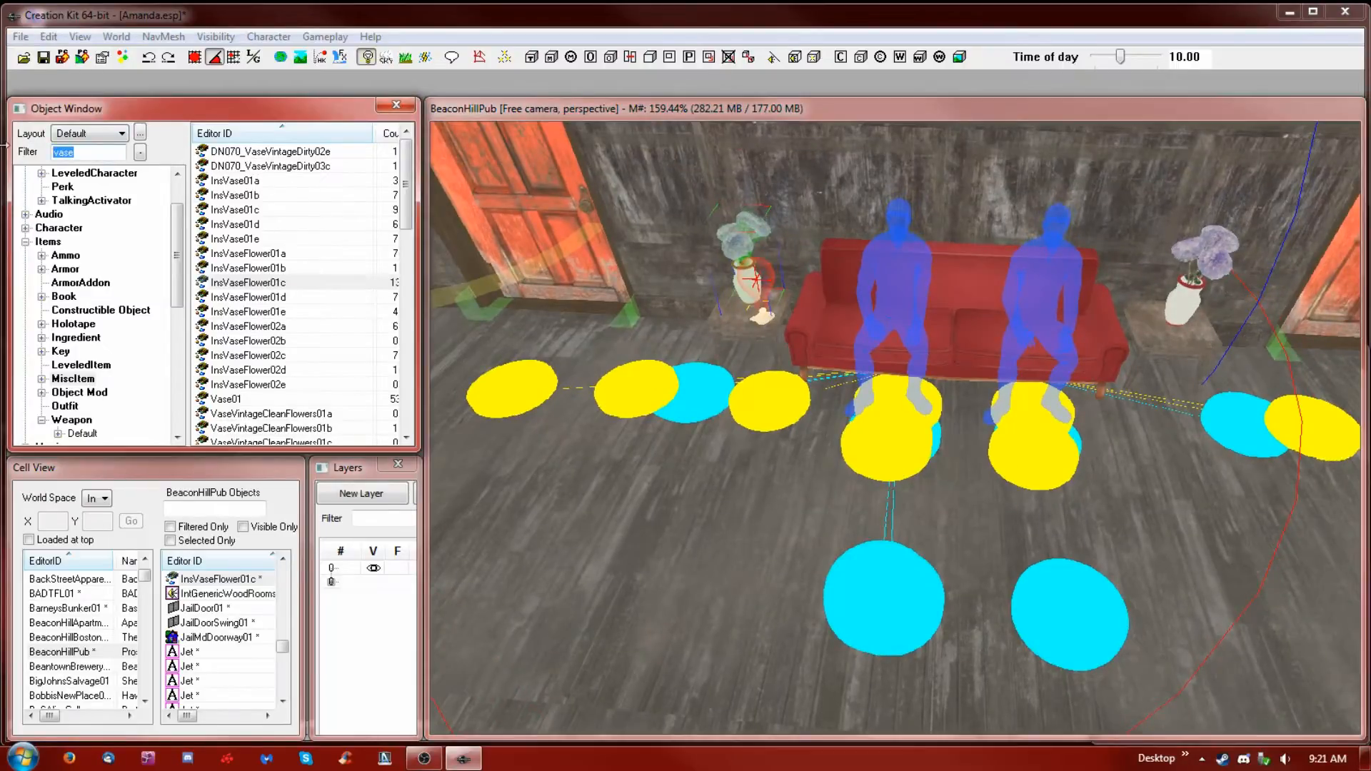
type("chair")
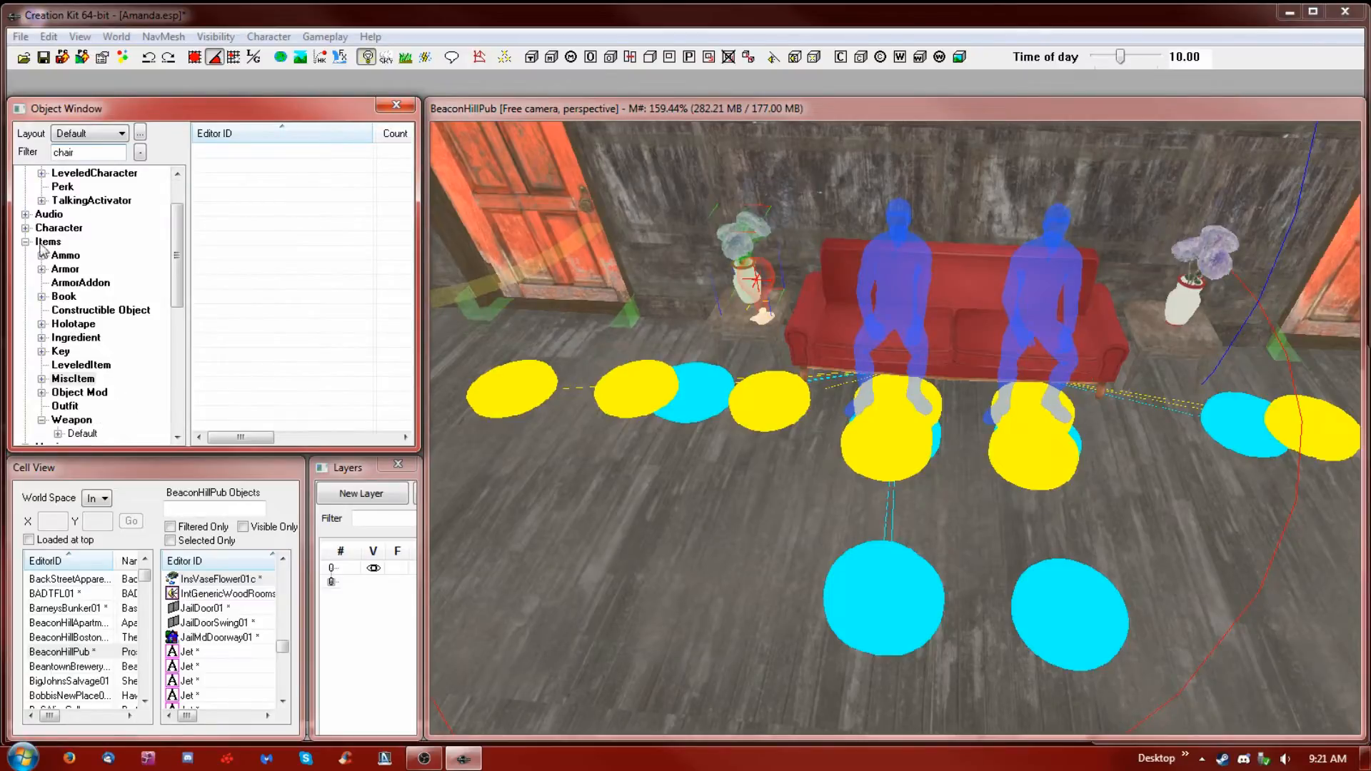
left_click_drag(177, 249, 177, 228)
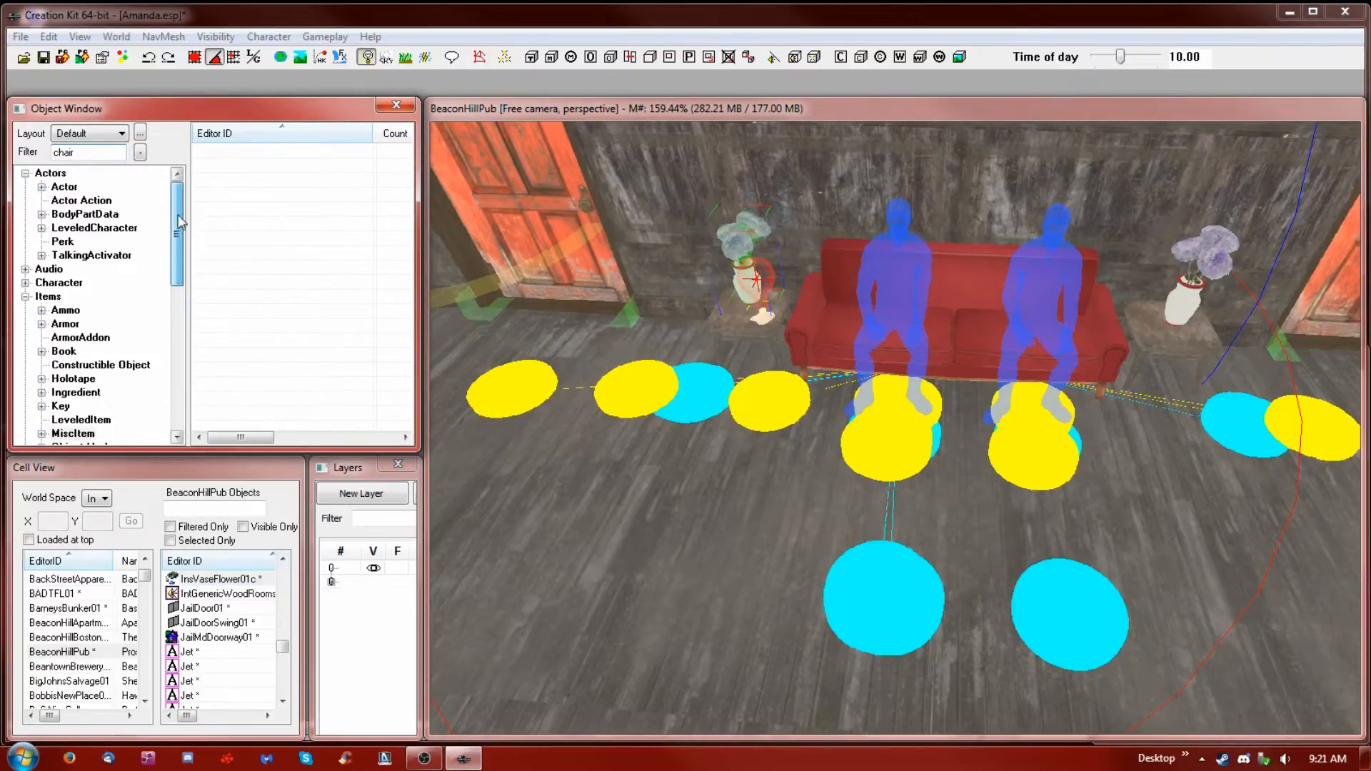
left_click(25, 174)
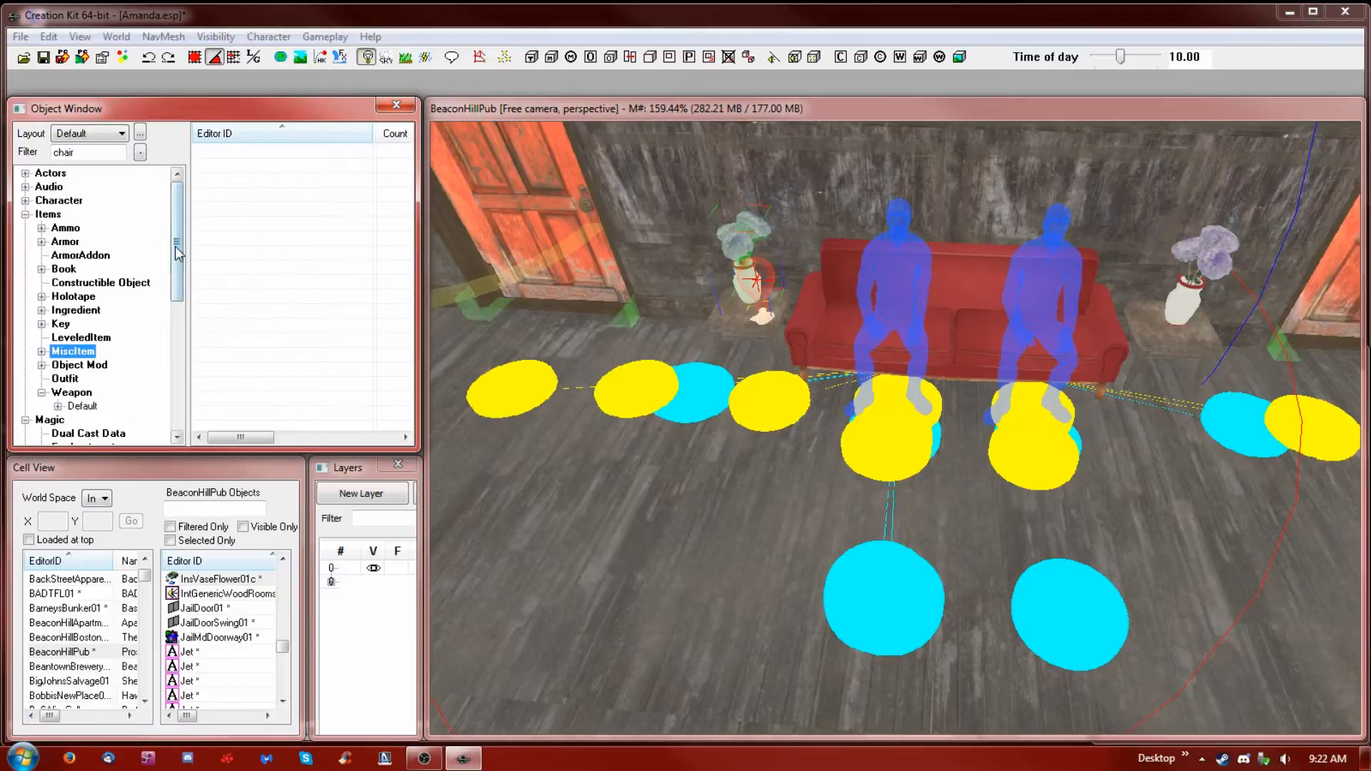
left_click(25, 214)
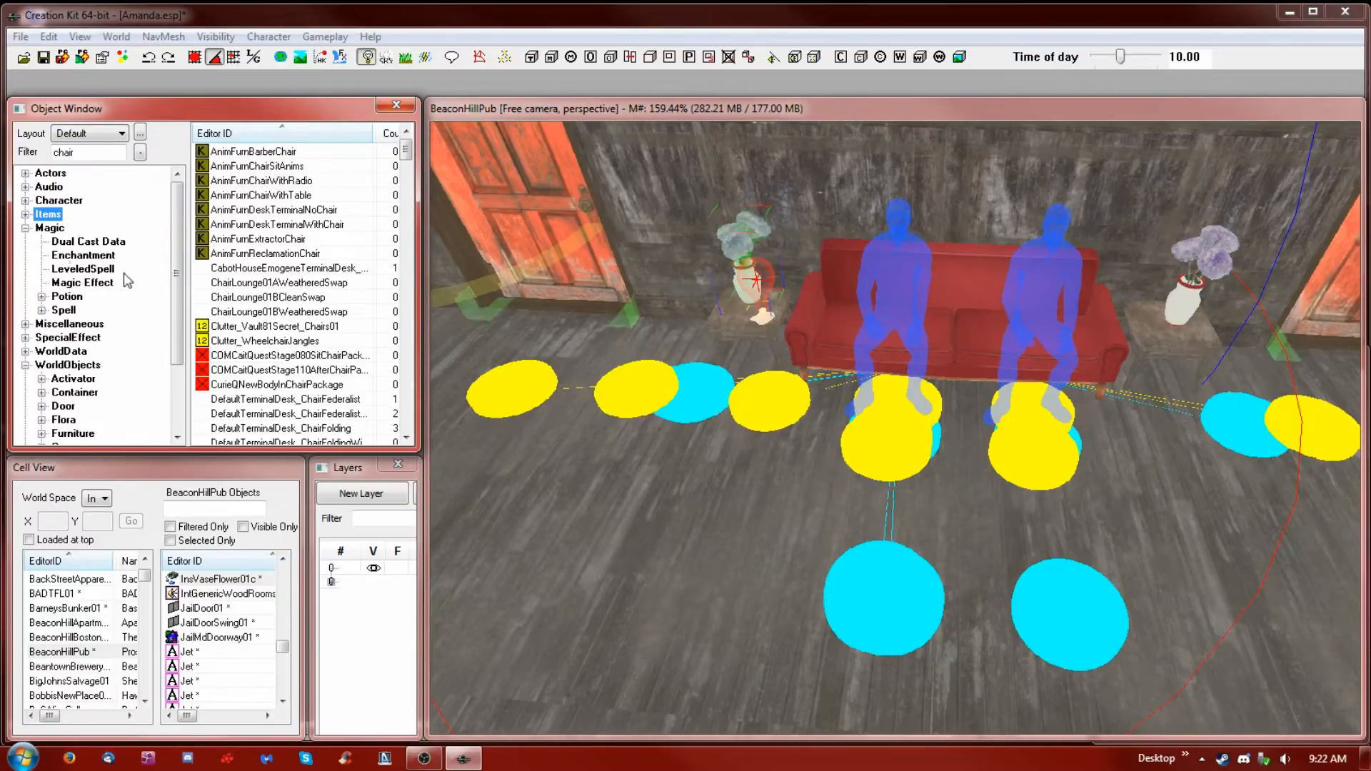
left_click(25, 228)
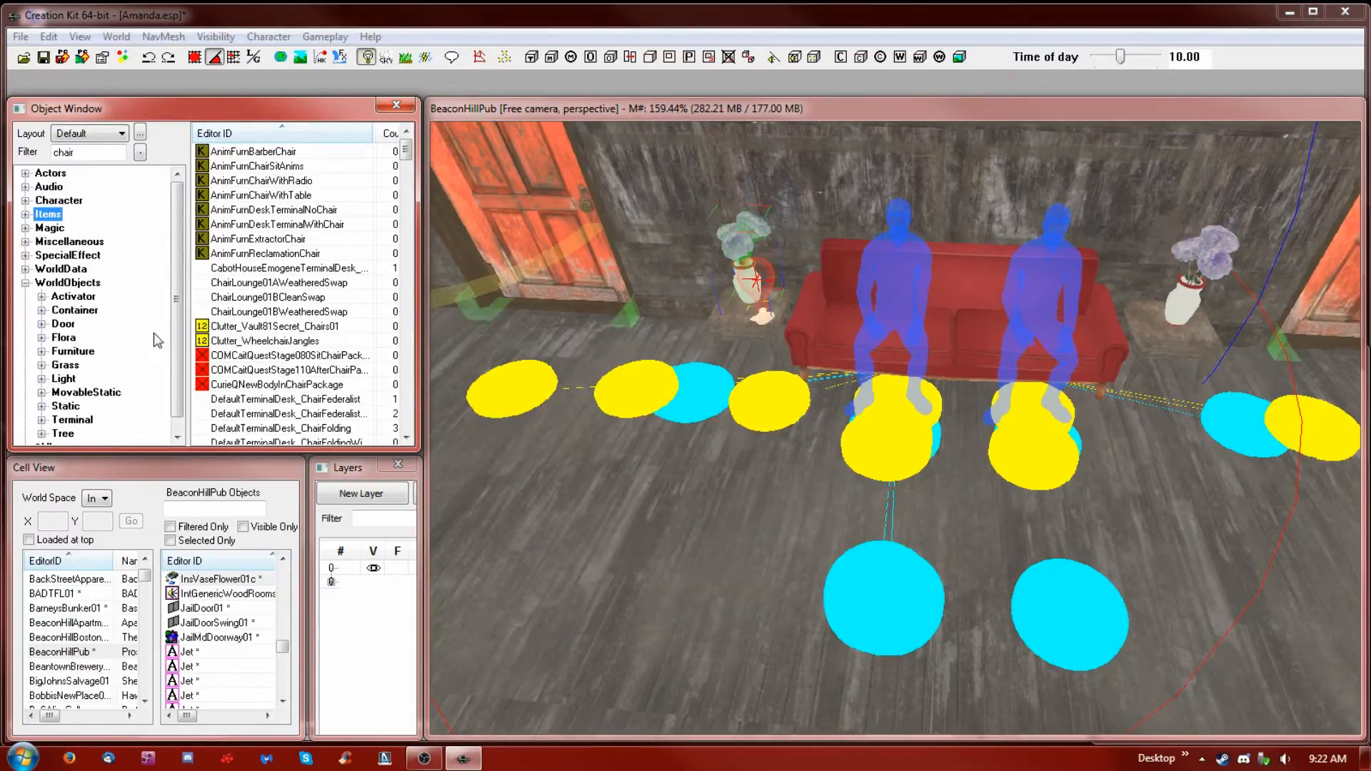
scroll(180, 362, "down", 1)
left_click(72, 393)
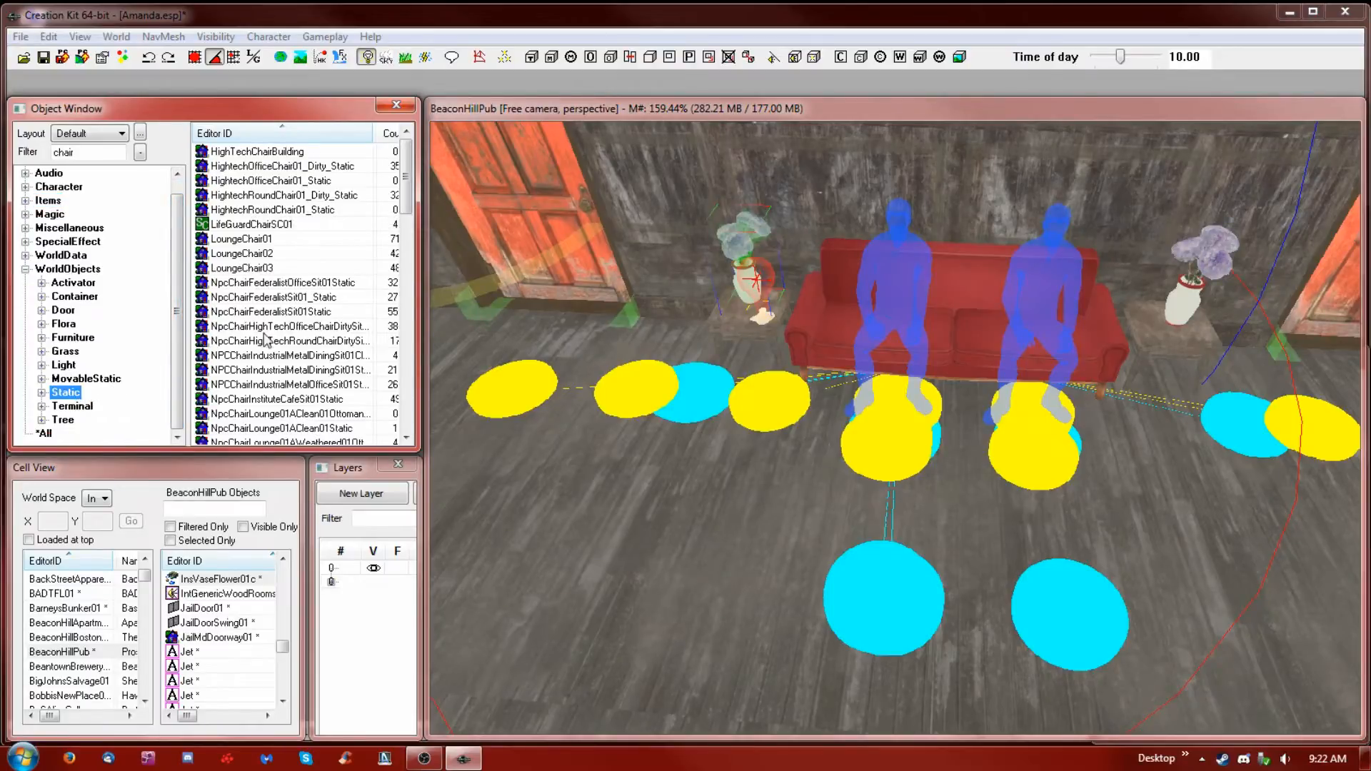
Preview the static chair models from NpcChairFederalistSit01_Static through NpcChairPlayerHouseRuinKitchenSit01Static
right_click(262, 297)
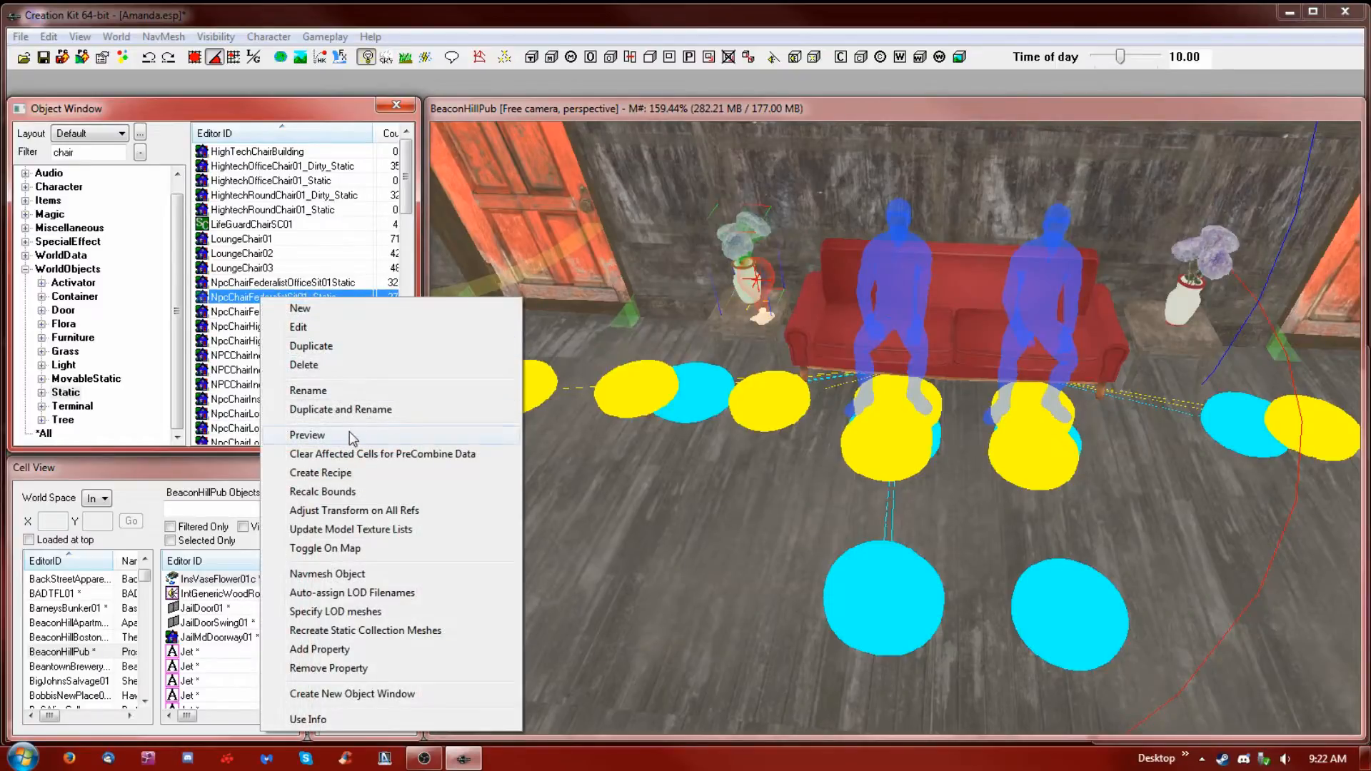
left_click(307, 435)
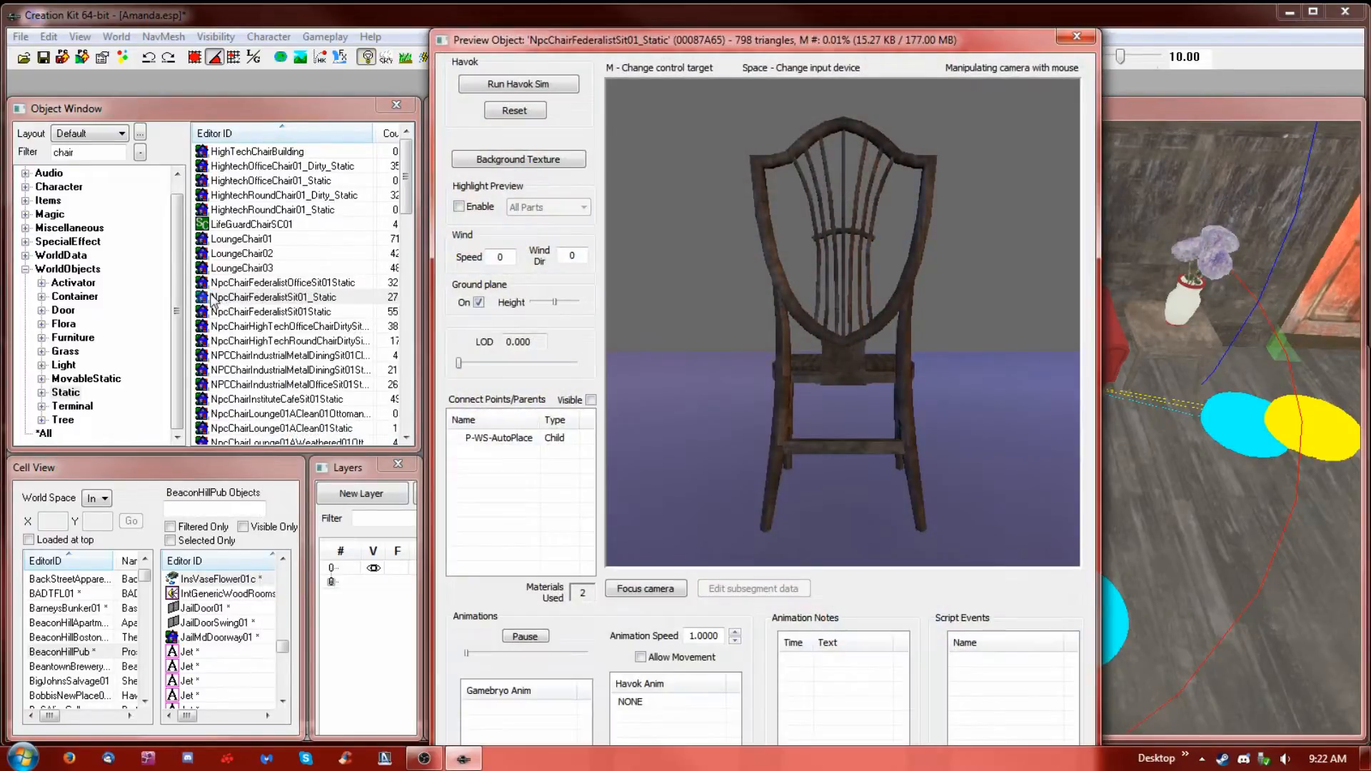
left_click(212, 299)
key("Down")
key("Down")
key("Down")
key("Down")
key("Down")
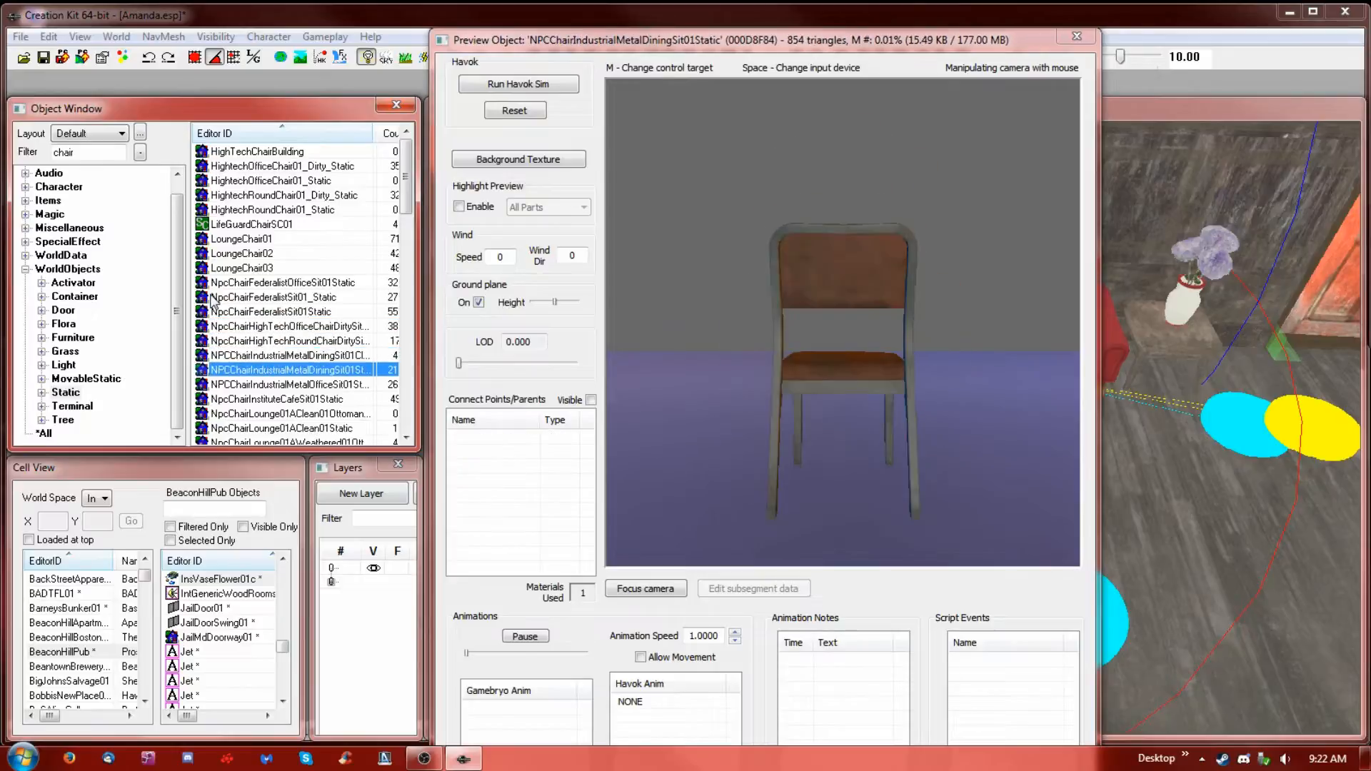
key("Down")
key("Down")
key("Down")
key("Down")
key("Down")
key("Down")
key("Down")
key("Down")
key("Down")
key("Down")
key("Down")
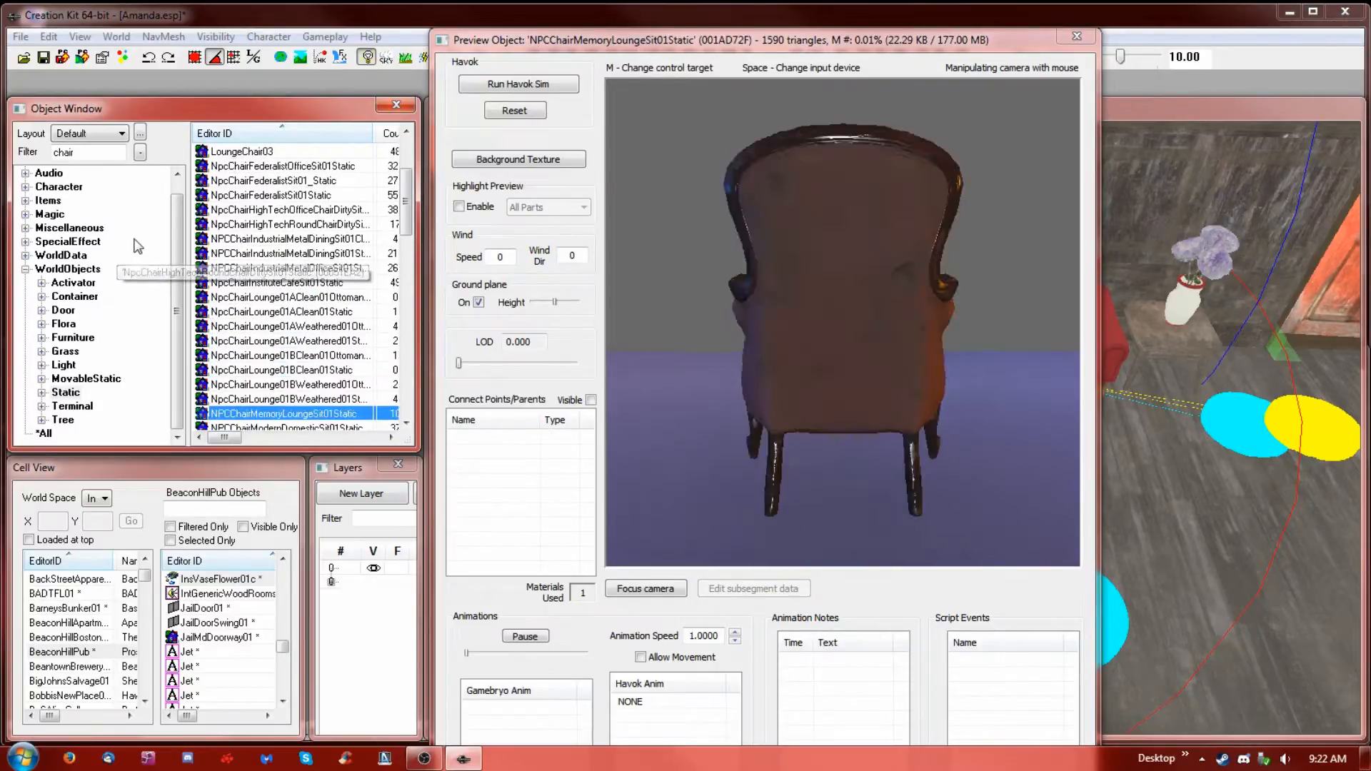
key("Down")
key("Down")
key("Down")
key("Down")
key("Down")
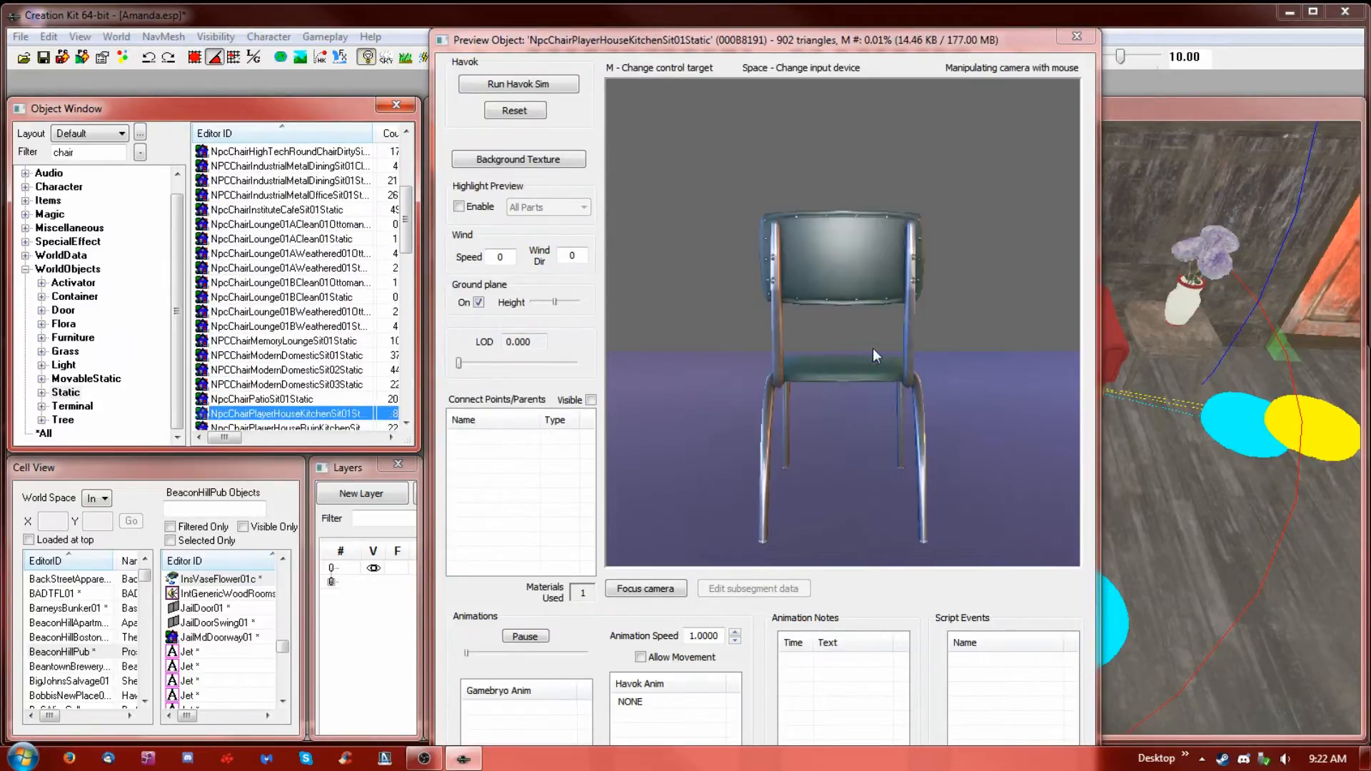
key("Down")
scroll(872, 349, "down", 5)
left_click(848, 344)
scroll(849, 346, "down", 4)
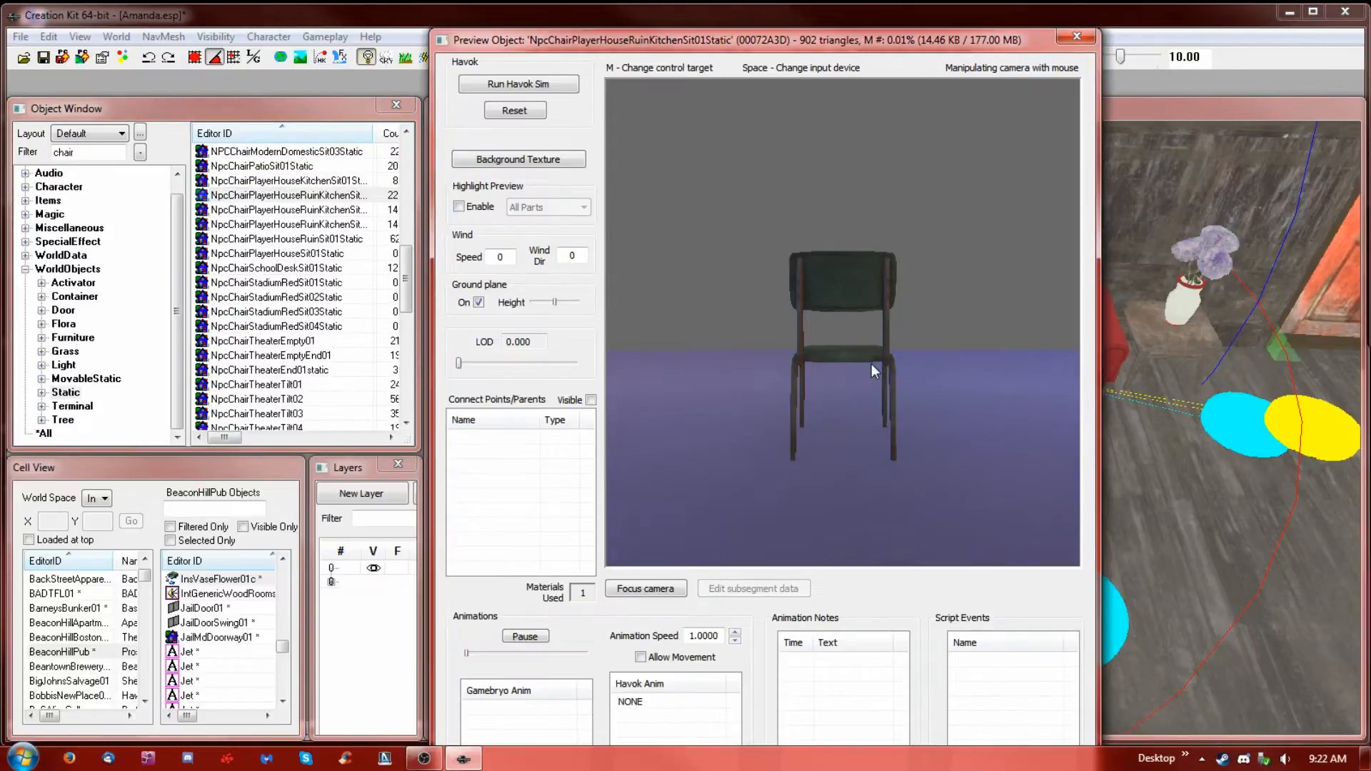
Preview the following player house chairs, rotate the NpcChairPlayerHouseSit01Static armchair to inspect it, and select it in the object list
left_click(221, 208)
key("Down")
key("Down")
key("Down")
key("Down")
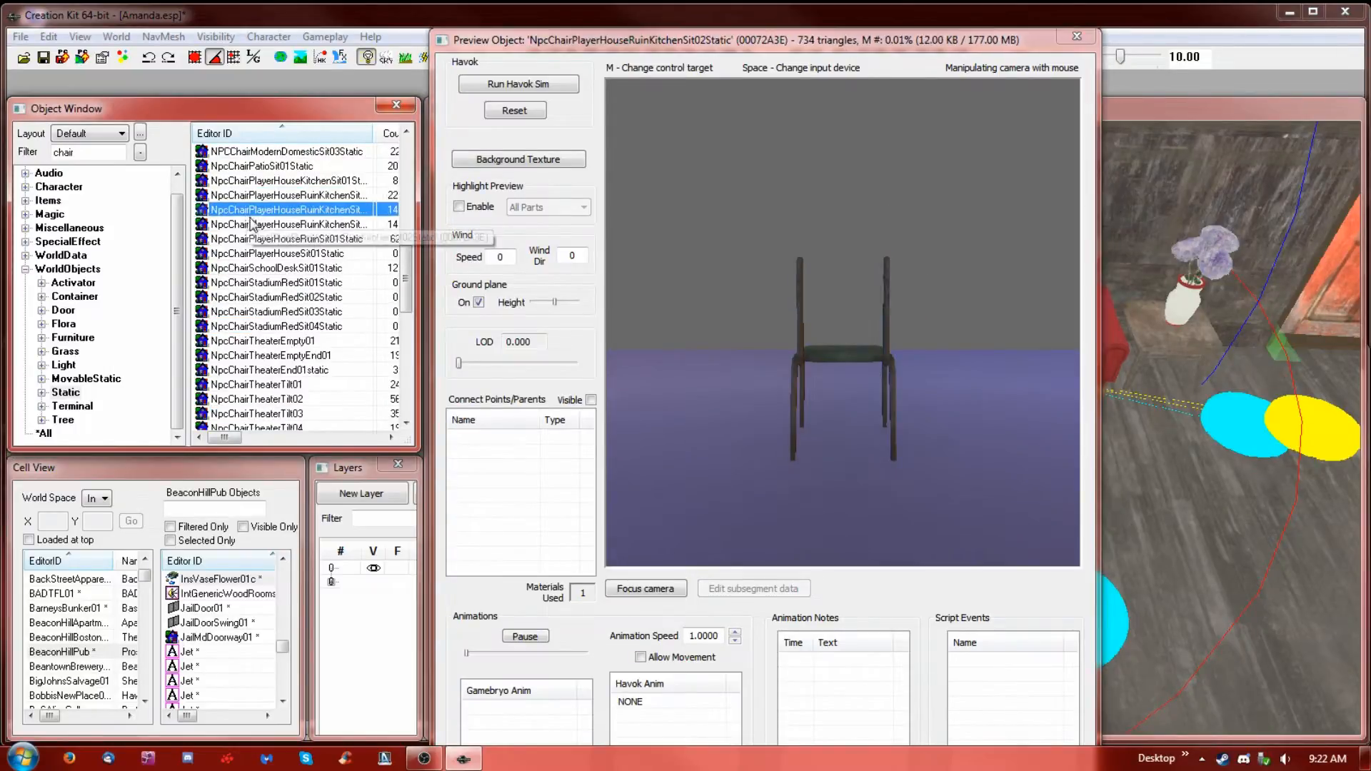
key("Up")
left_click_drag(632, 342, 663, 390)
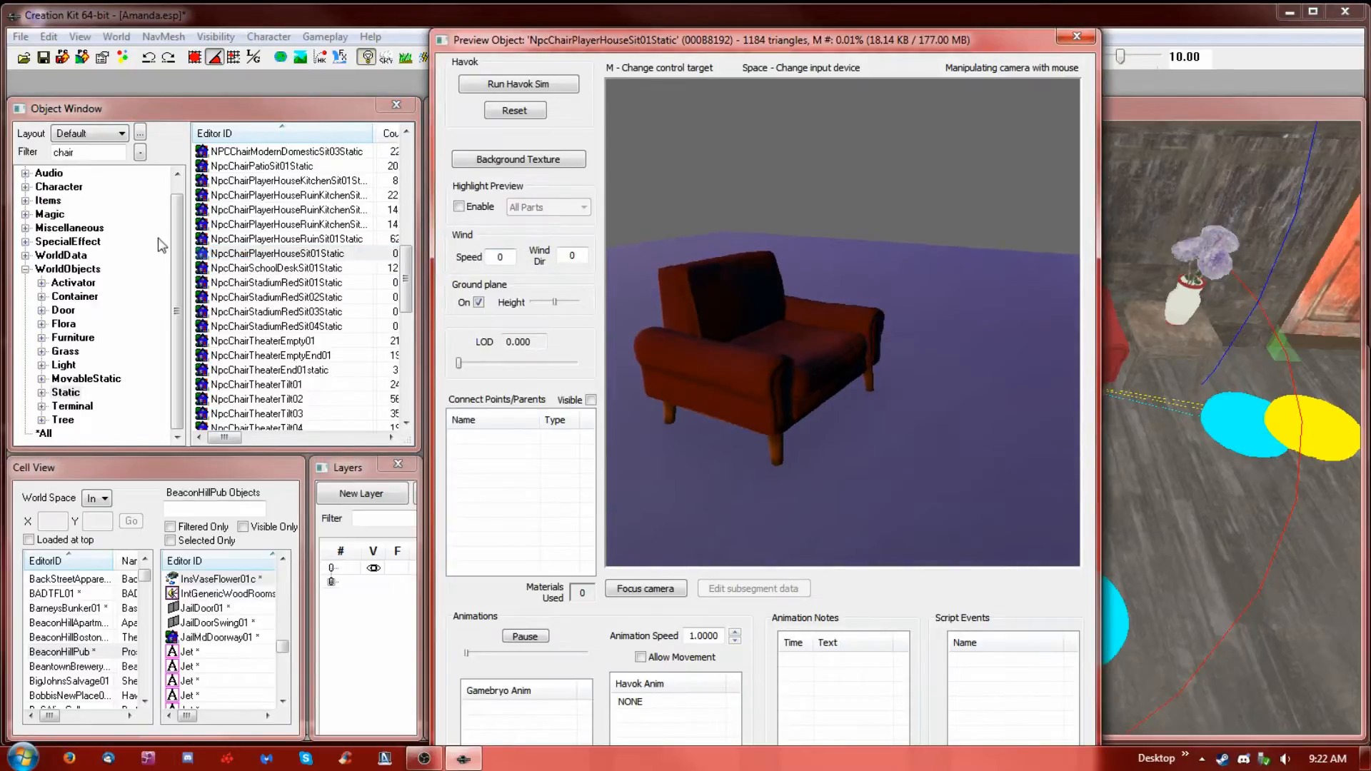
left_click(230, 254)
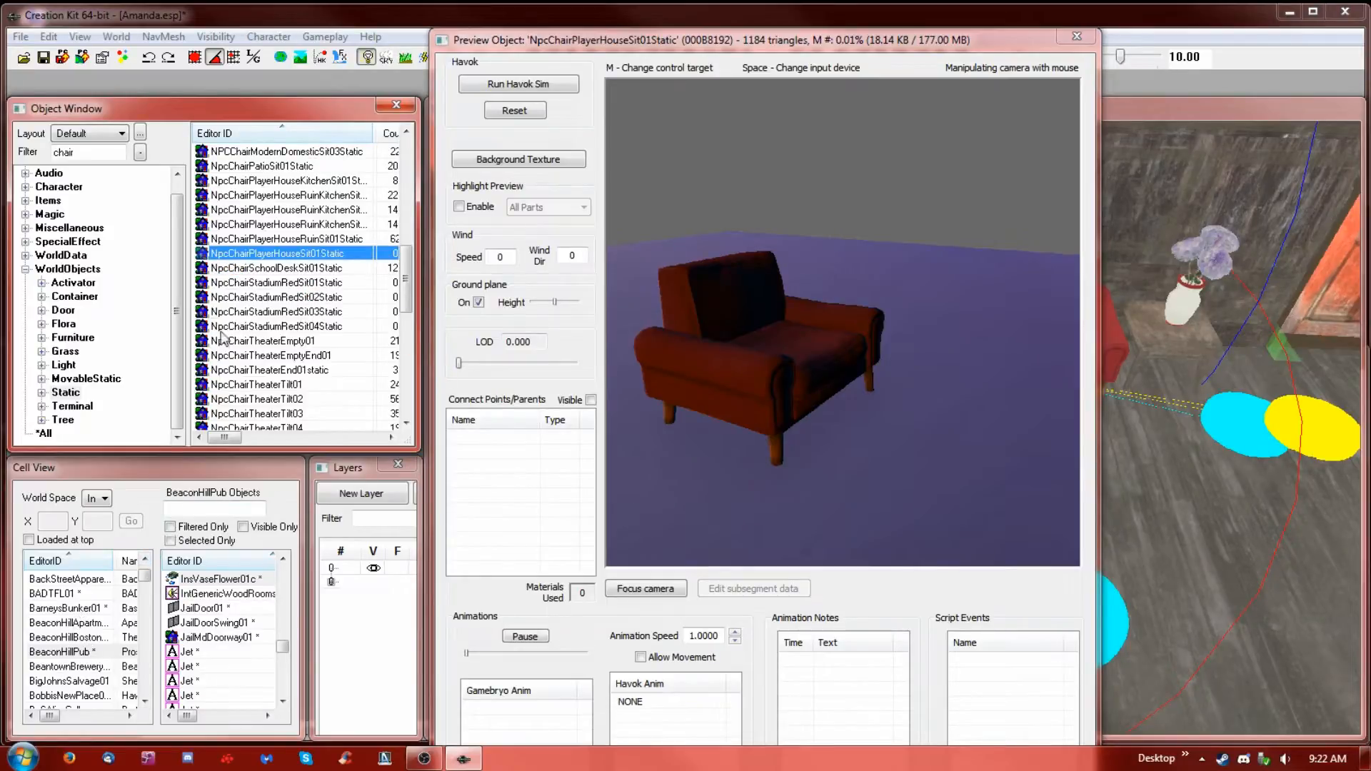
Show the Furniture category of the "chair" results and preview the models from ExtractorChair01 through MS17InterviewChairWithWriting
left_click(73, 338)
left_click(235, 153)
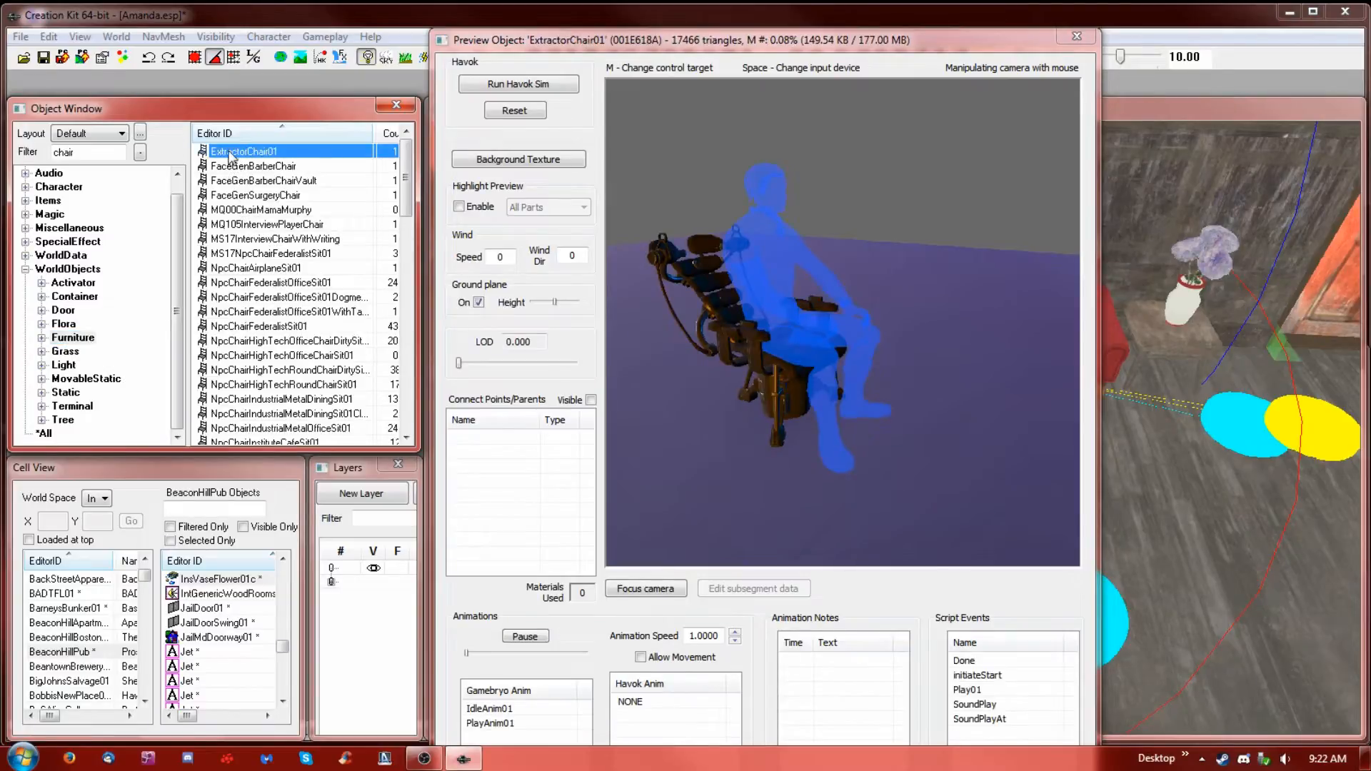
right_click(230, 152)
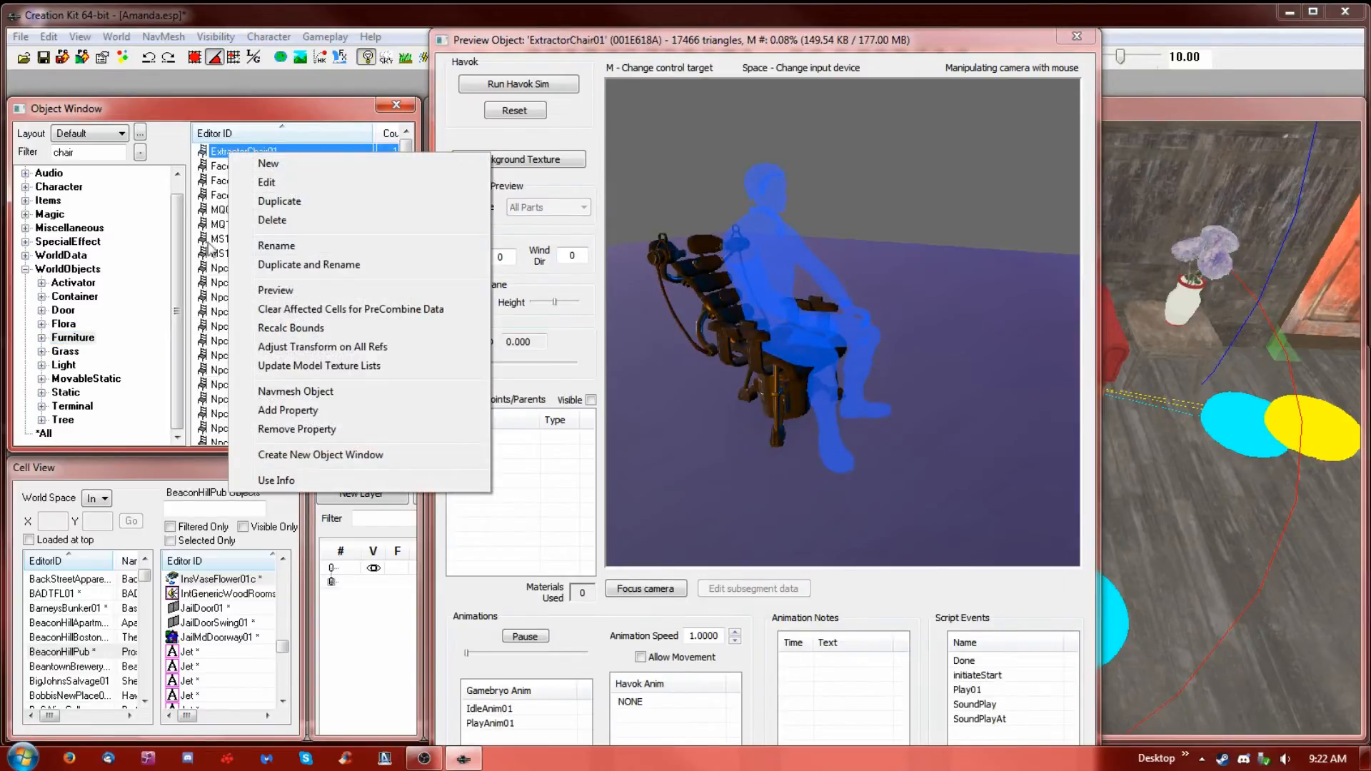
left_click(209, 156)
key("Down")
key("Down")
key("Down")
key("Down")
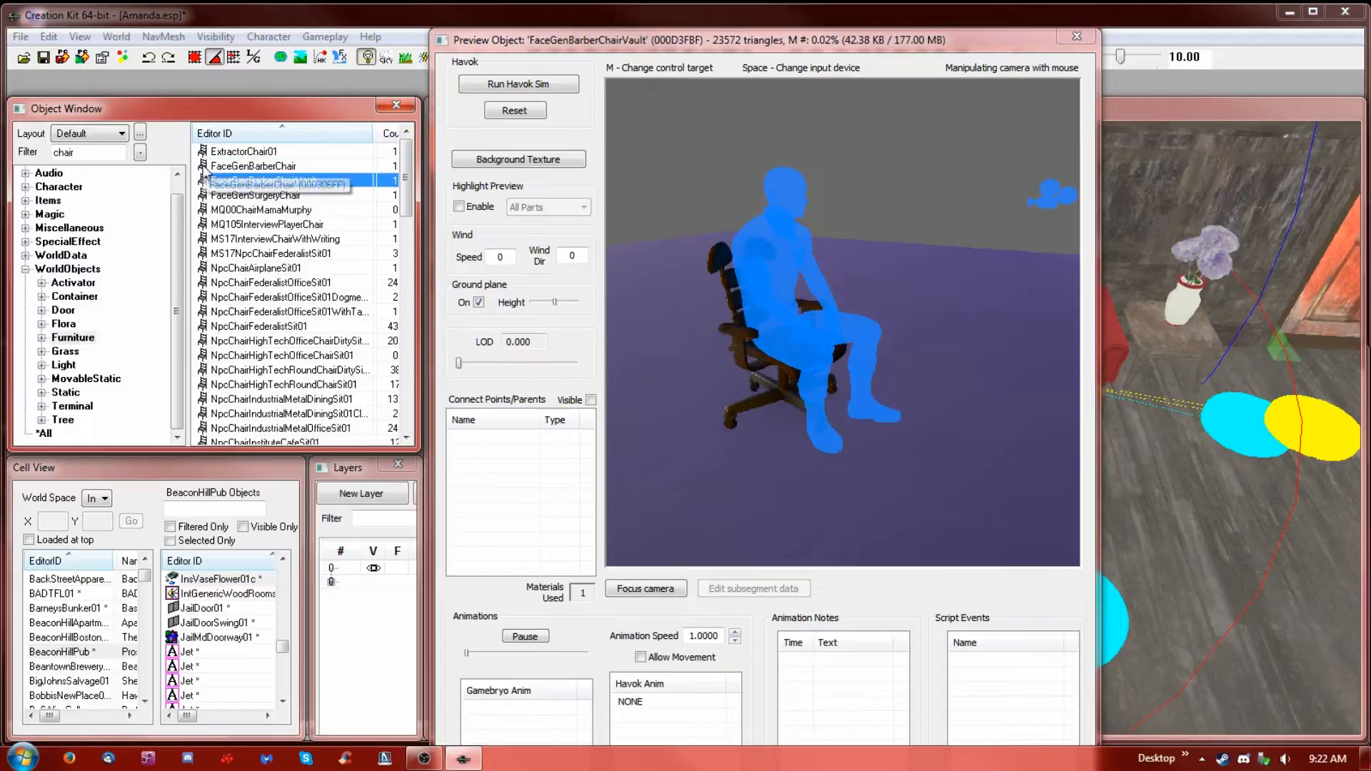
key("Down")
key("Down")
key("Down")
key("Down")
key("Down")
key("Down")
key("Down")
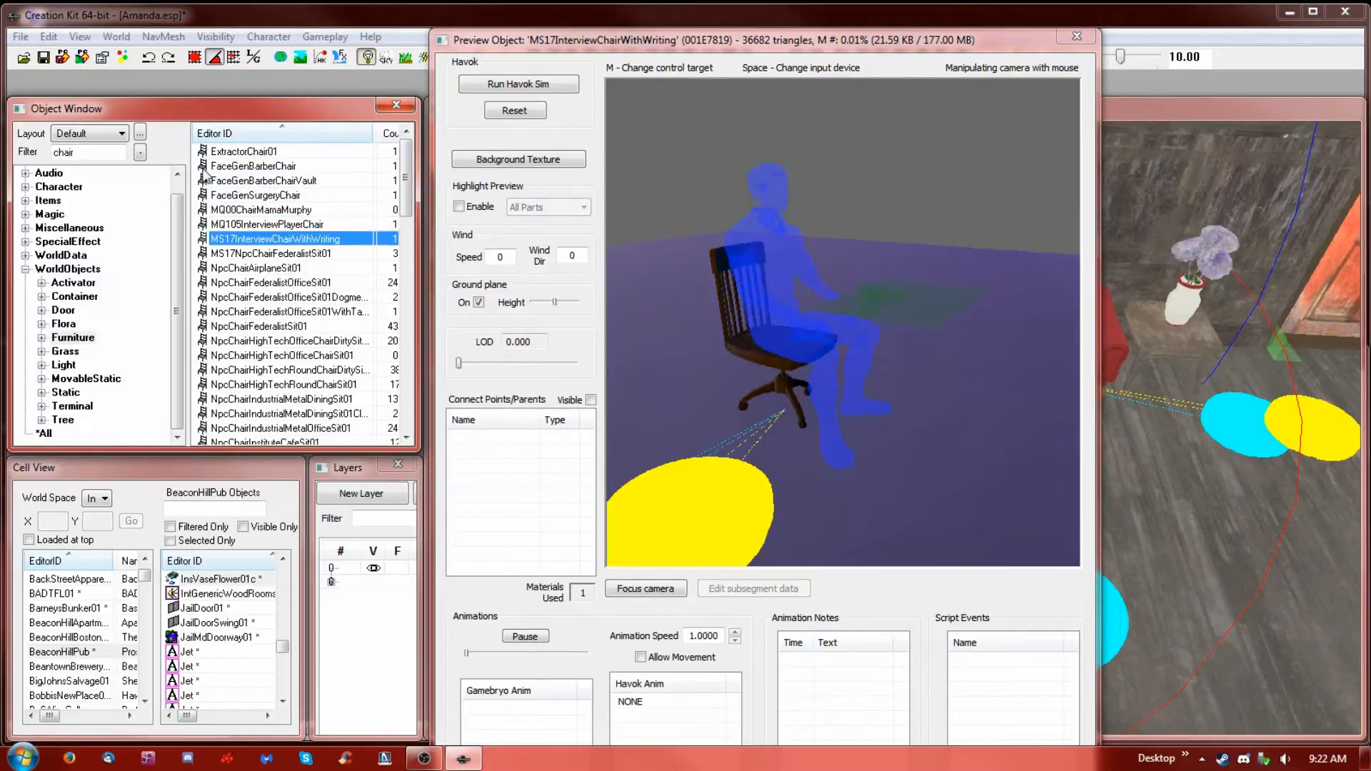
Preview the following furniture chairs, from MS17NpcChairFederalistSit01 through NpcChairLounge01BClean01Sit01
key("Down")
key("Down")
key("Down")
key("Down")
key("Down")
key("Down")
key("Down")
key("Down")
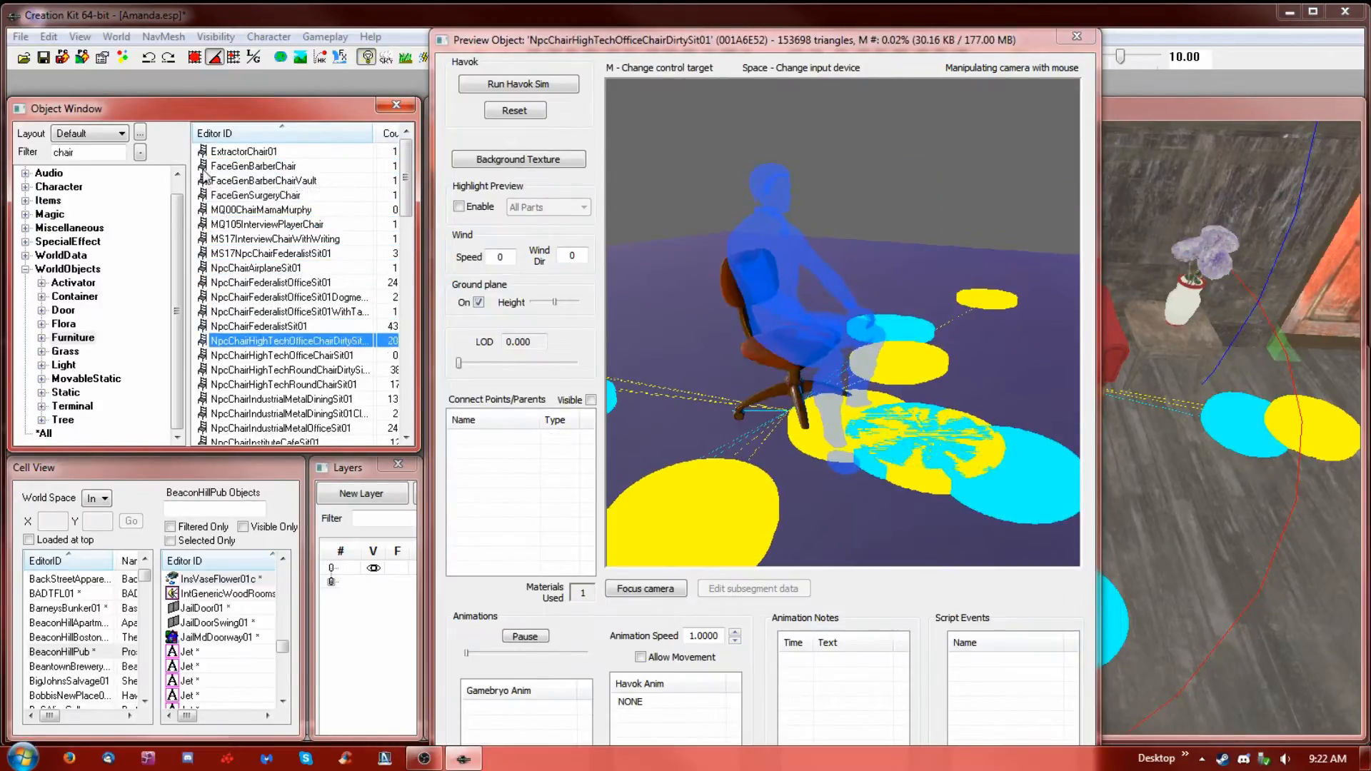
key("Down")
key("Down")
key("Down")
key("Down")
key("Down")
key("Down")
key("Down")
key("Down")
key("Down")
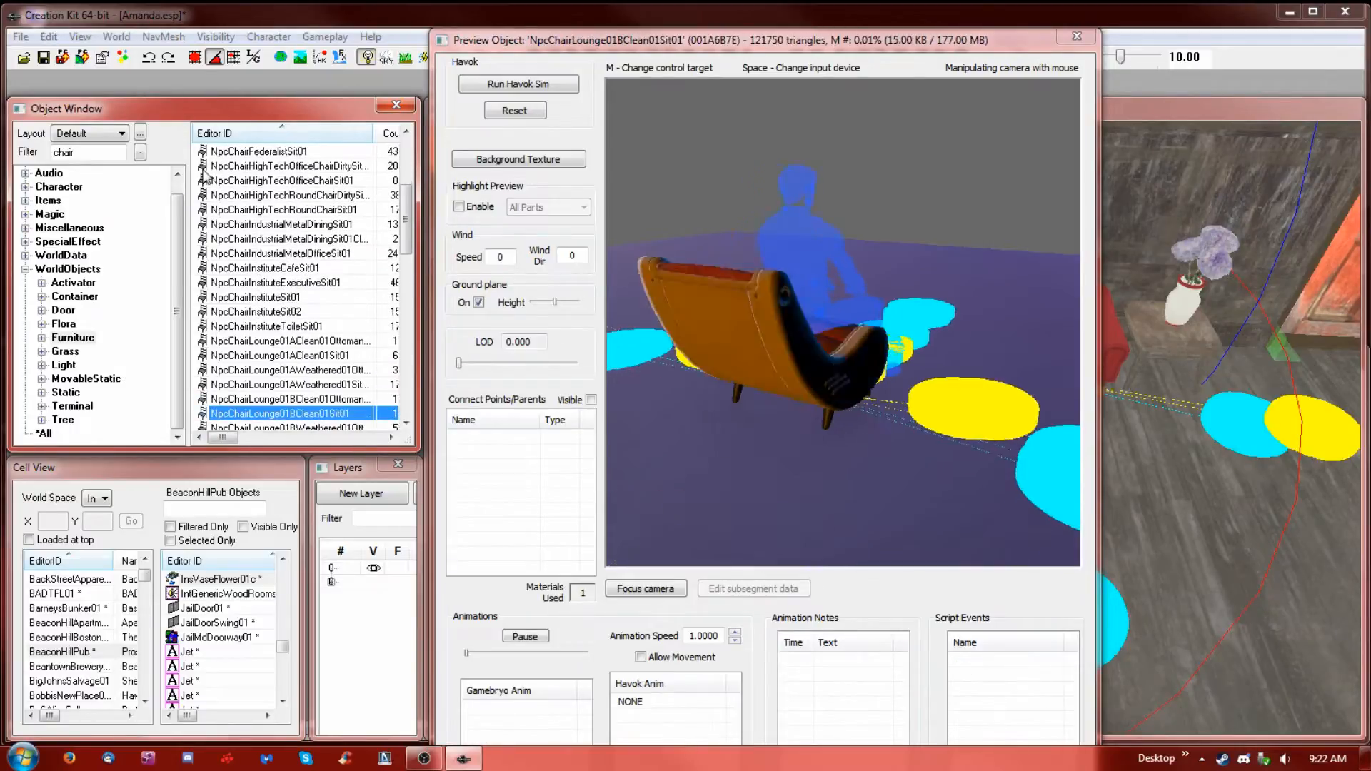
Preview the remaining lounge, domestic, patio and player house chairs, and select NpcChairPlayerHouseSit01
key("Down")
key("Down")
key("Down")
key("Down")
key("Down")
key("Down")
key("Down")
key("Down")
key("Down")
key("Down")
key("Down")
key("Down")
key("Down")
key("Down")
key("Down")
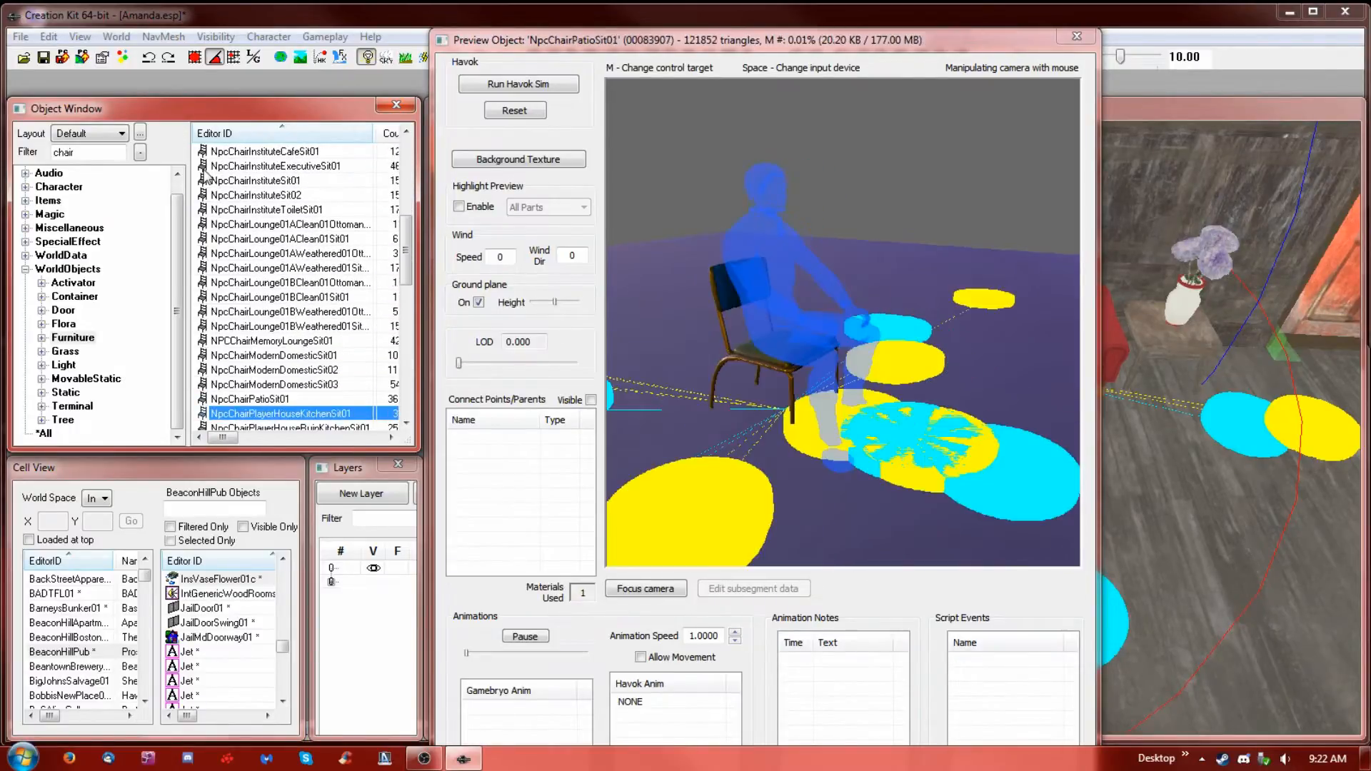
key("Down")
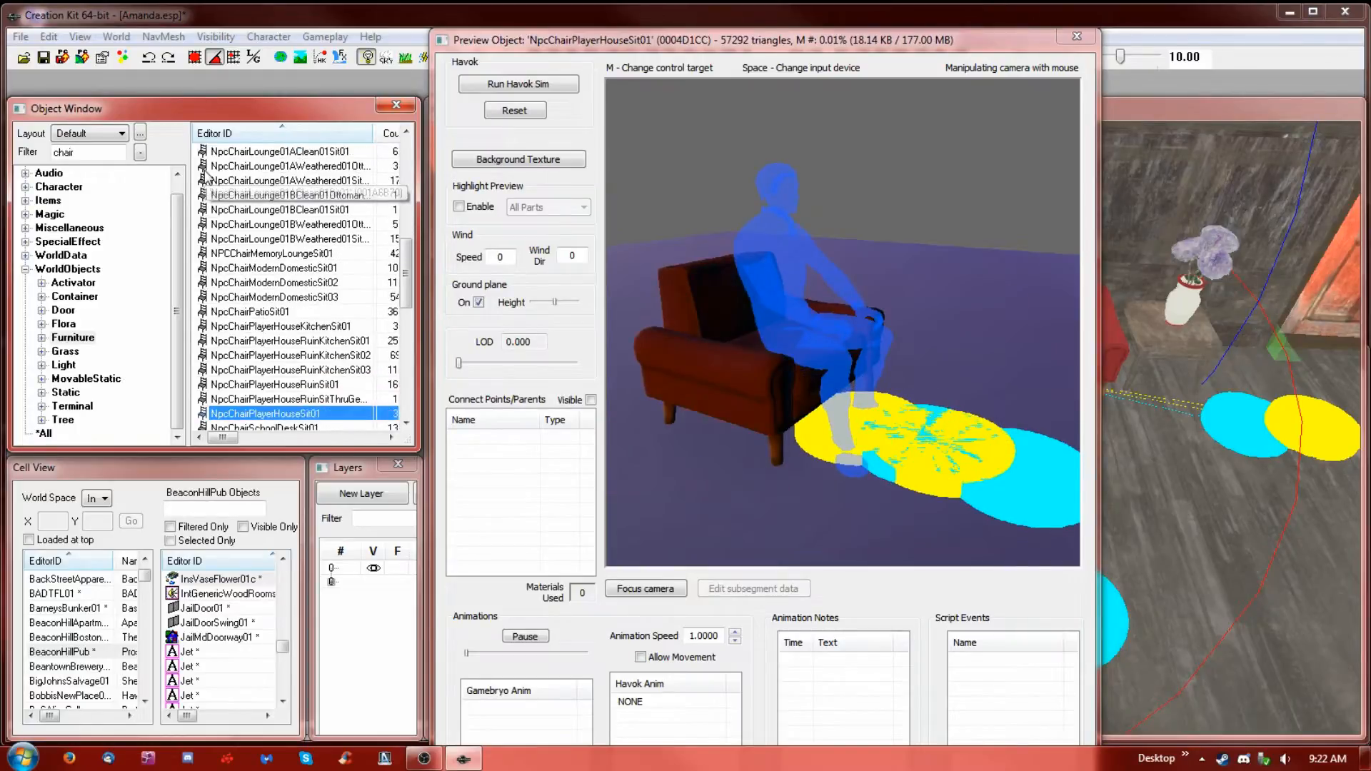
key("Up")
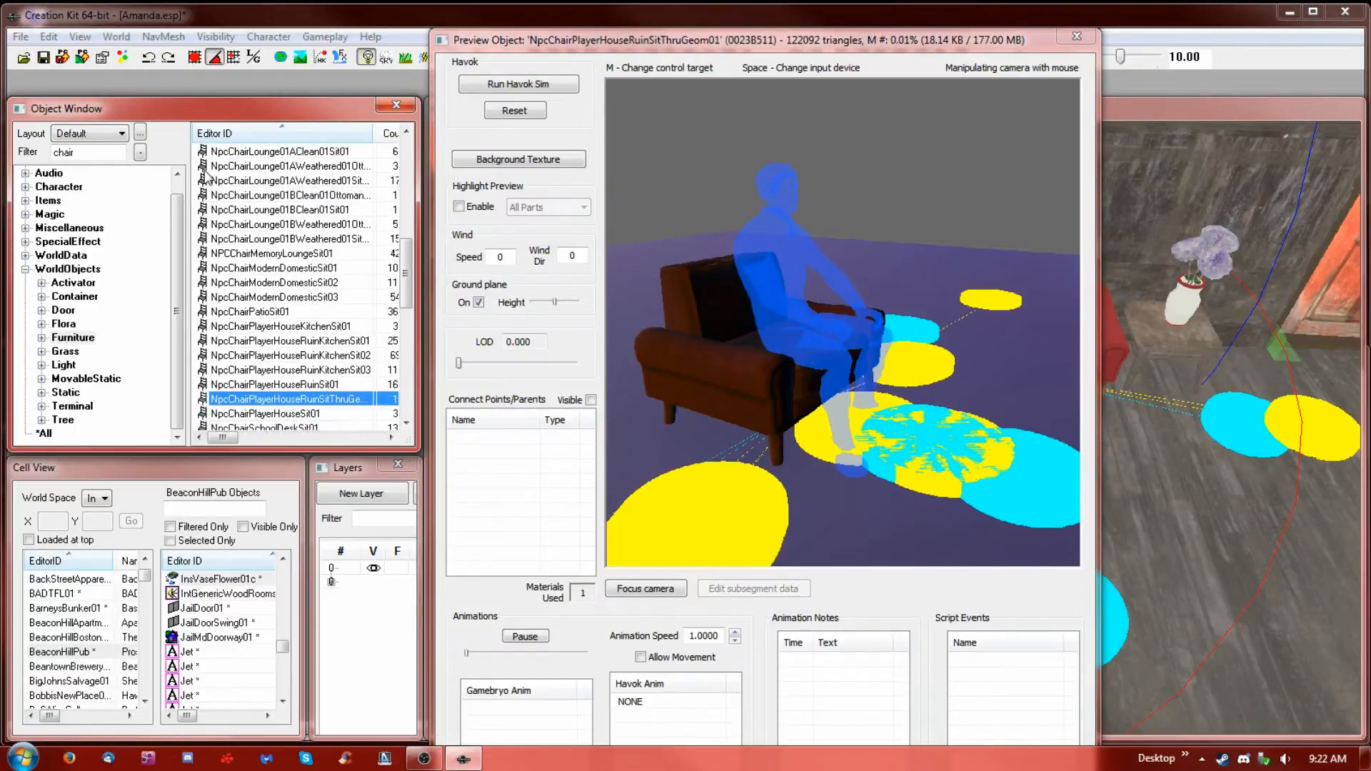
key("Down")
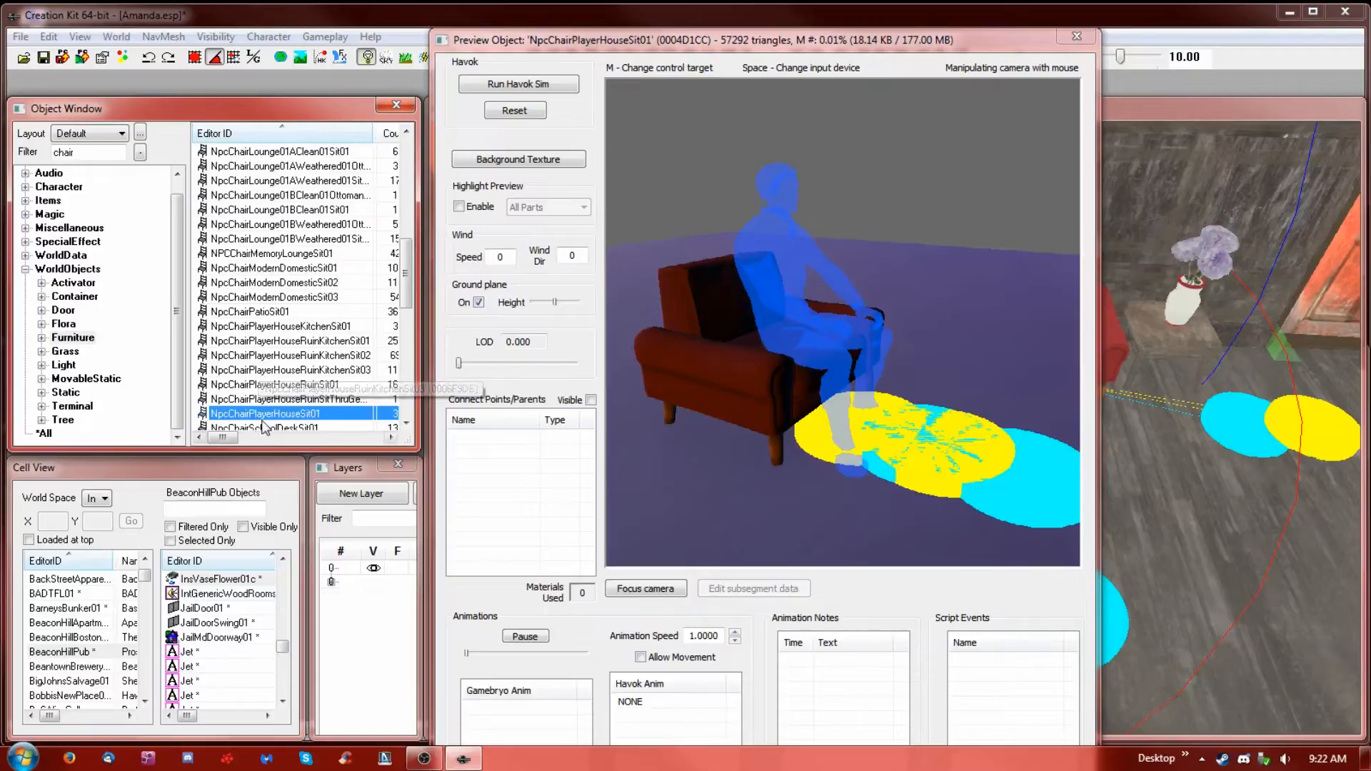
Place the NpcChairPlayerHouseSit01 armchair on the floor near the couch's left end and toggle the snap options
left_click_drag(1217, 560, 1218, 558)
mouse_move(1260, 452)
left_mouse_down()
mouse_move(525, 450)
mouse_move(607, 425)
left_mouse_up()
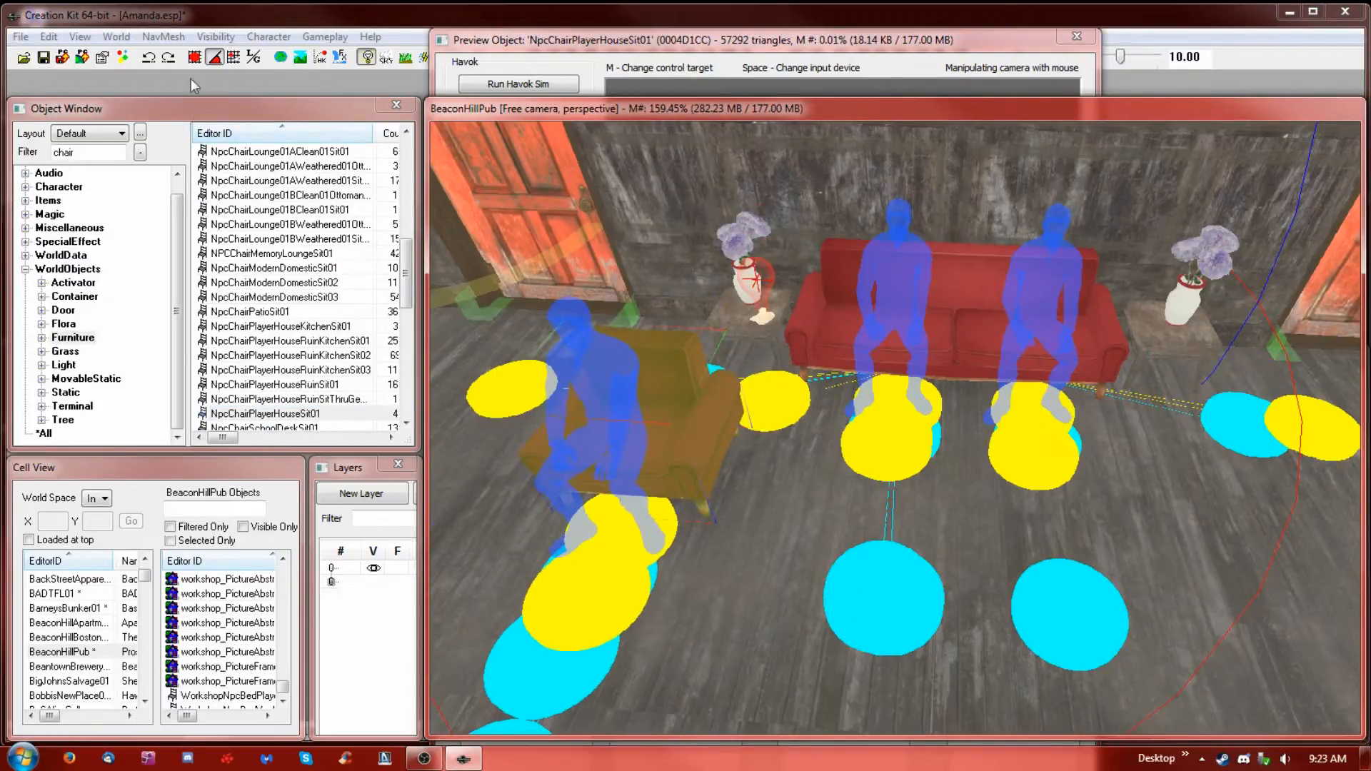
left_click(196, 59)
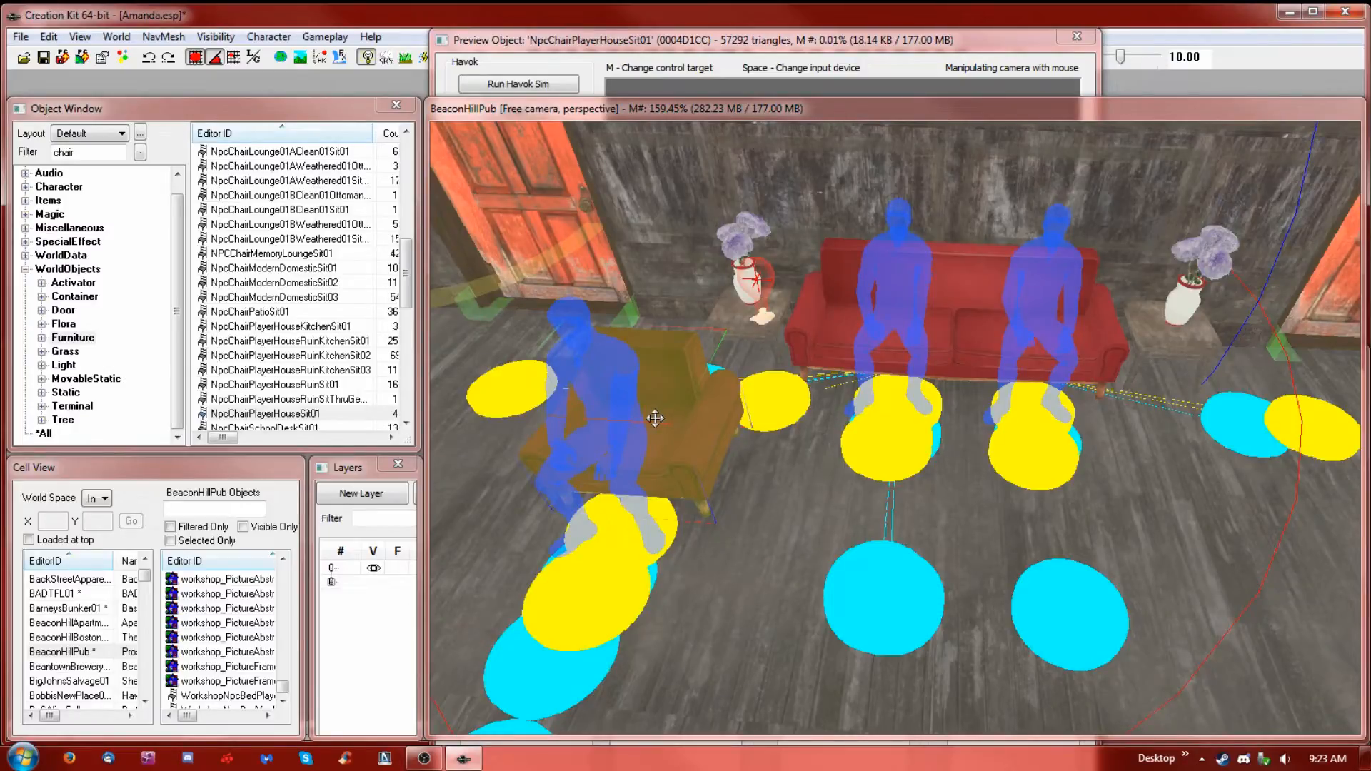
left_click(215, 59)
Rotate the armchair to face across the front of the couch and position it off the couch's left end
left_click_drag(666, 445, 679, 421)
key("w")
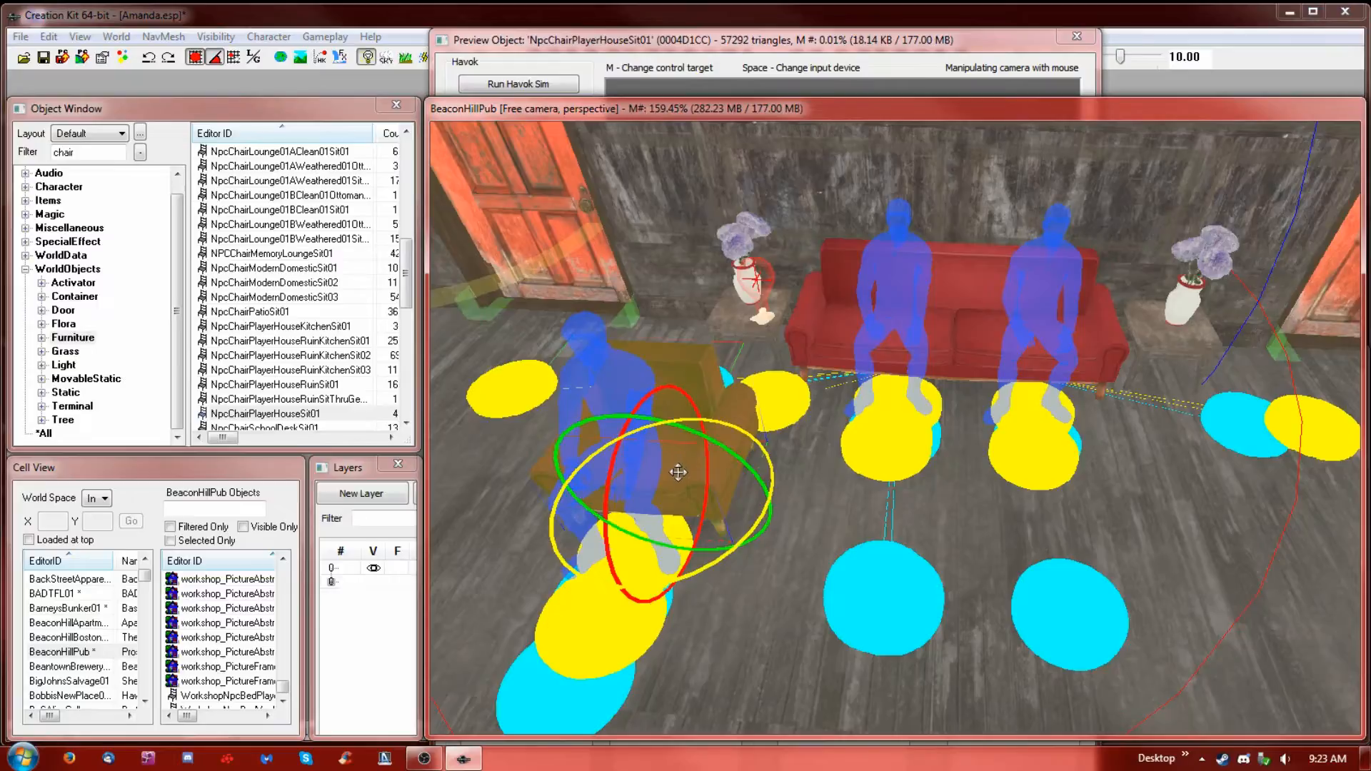
left_click_drag(714, 562, 770, 500)
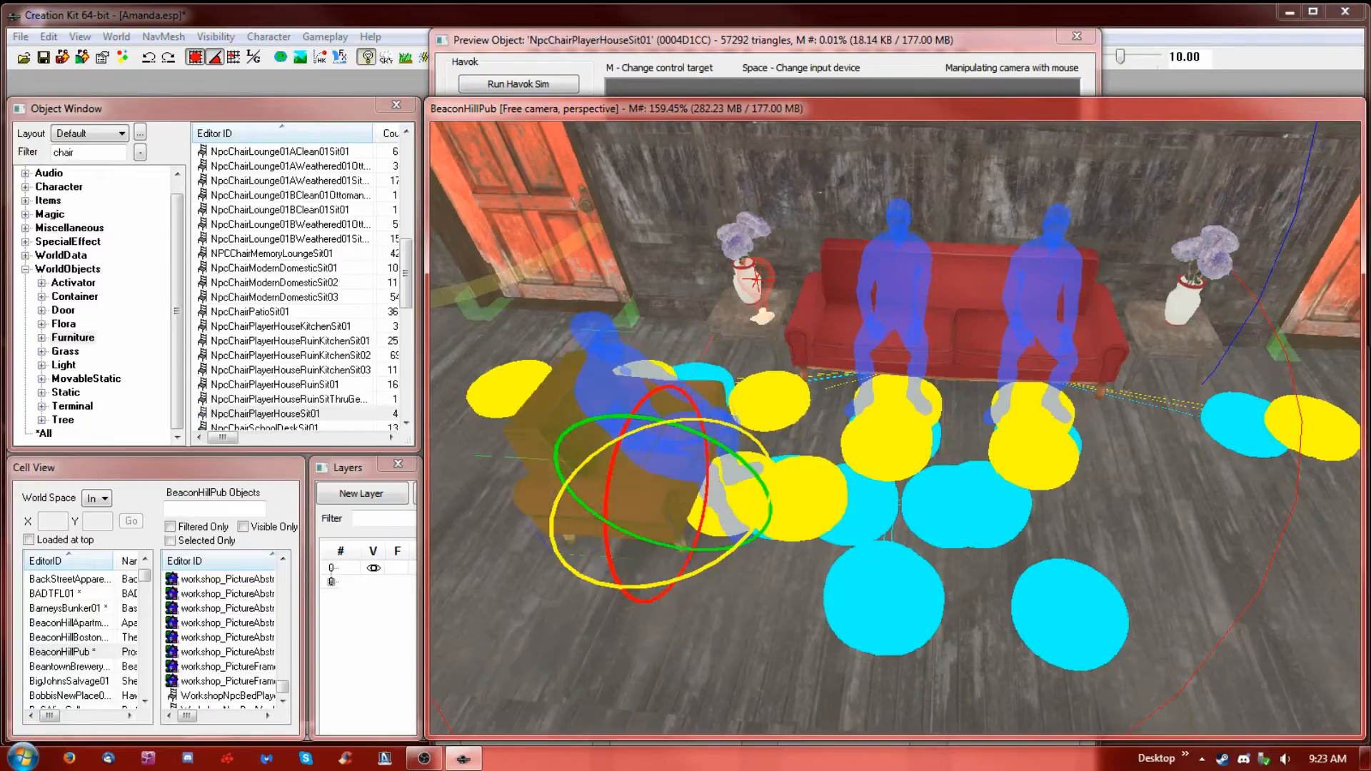
key("w")
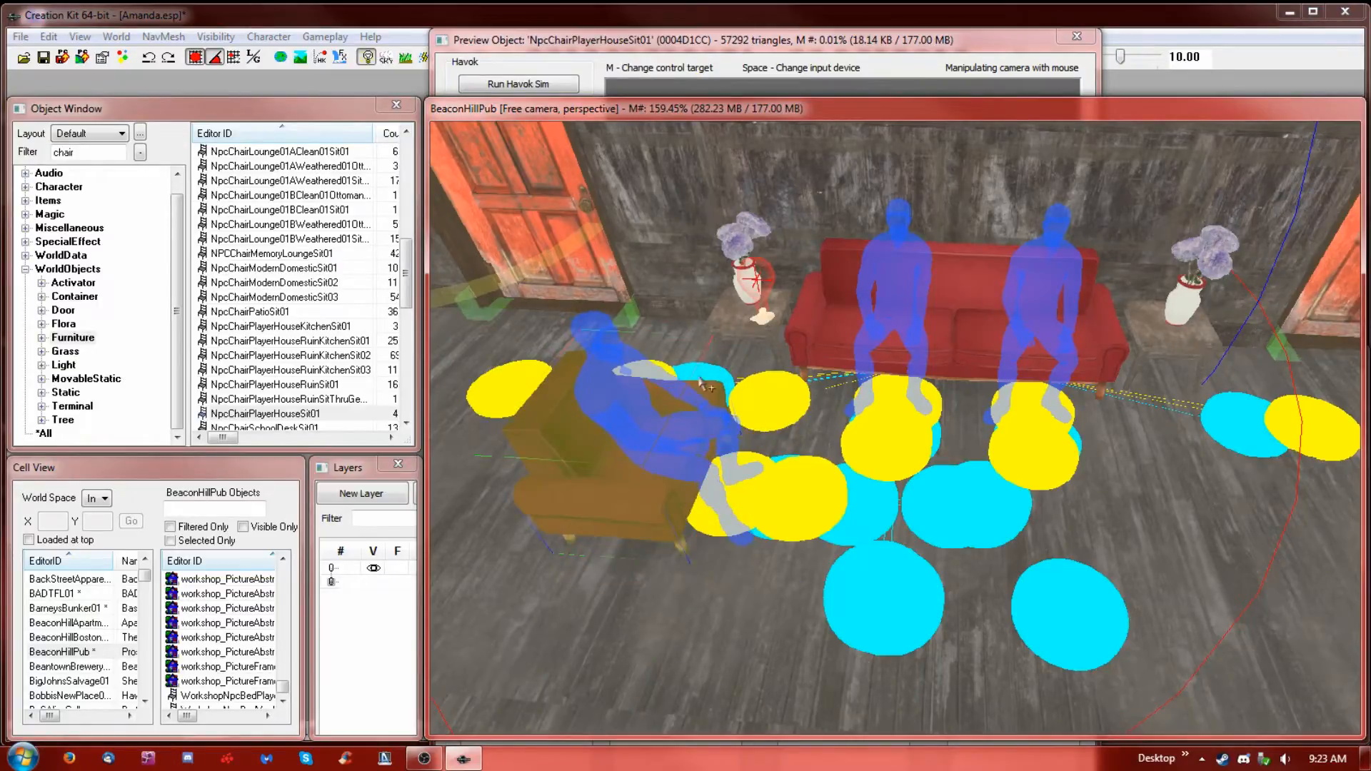
left_click_drag(636, 465, 696, 424)
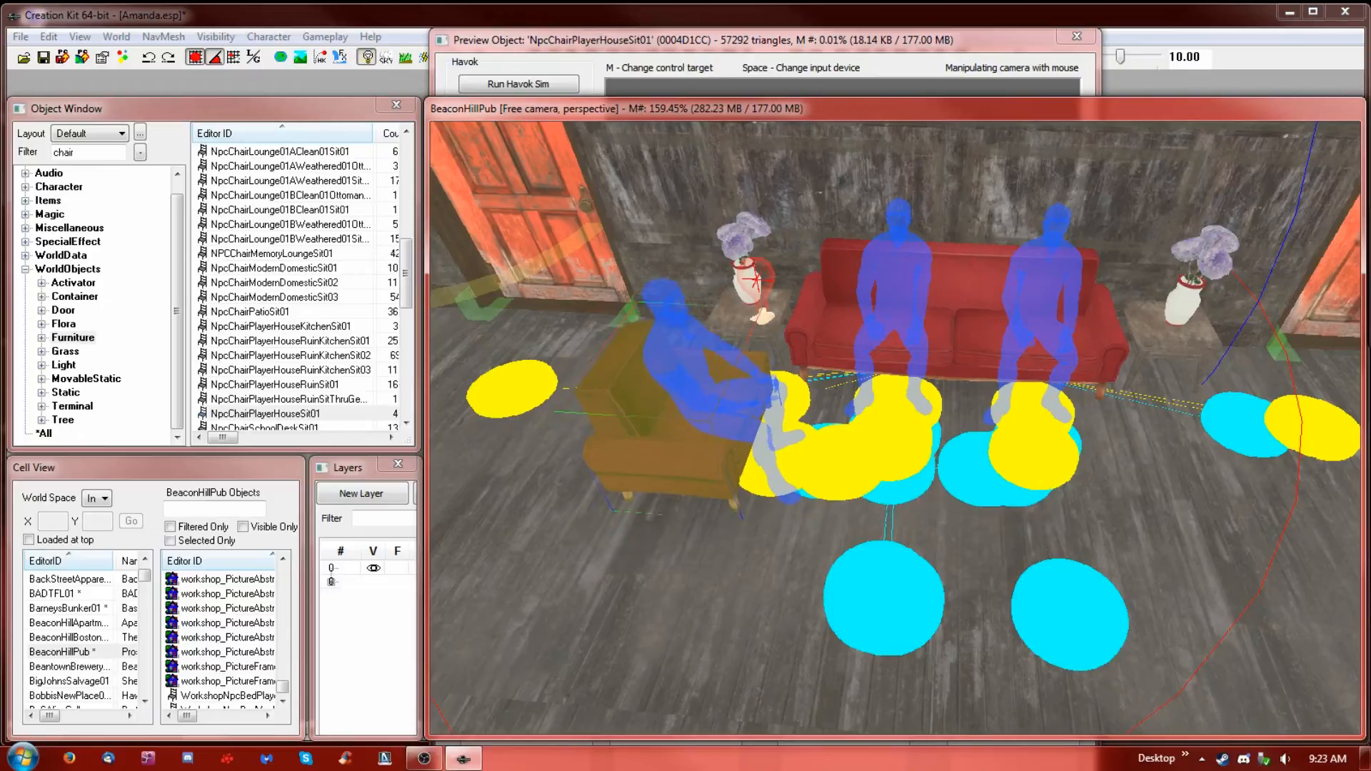
mouse_move(825, 450)
middle_mouse_down("shift")
mouse_move(887, 457)
mouse_move(830, 464)
middle_mouse_up("shift")
mouse_move(698, 440)
left_mouse_down()
mouse_move(641, 399)
mouse_move(680, 421)
left_mouse_up()
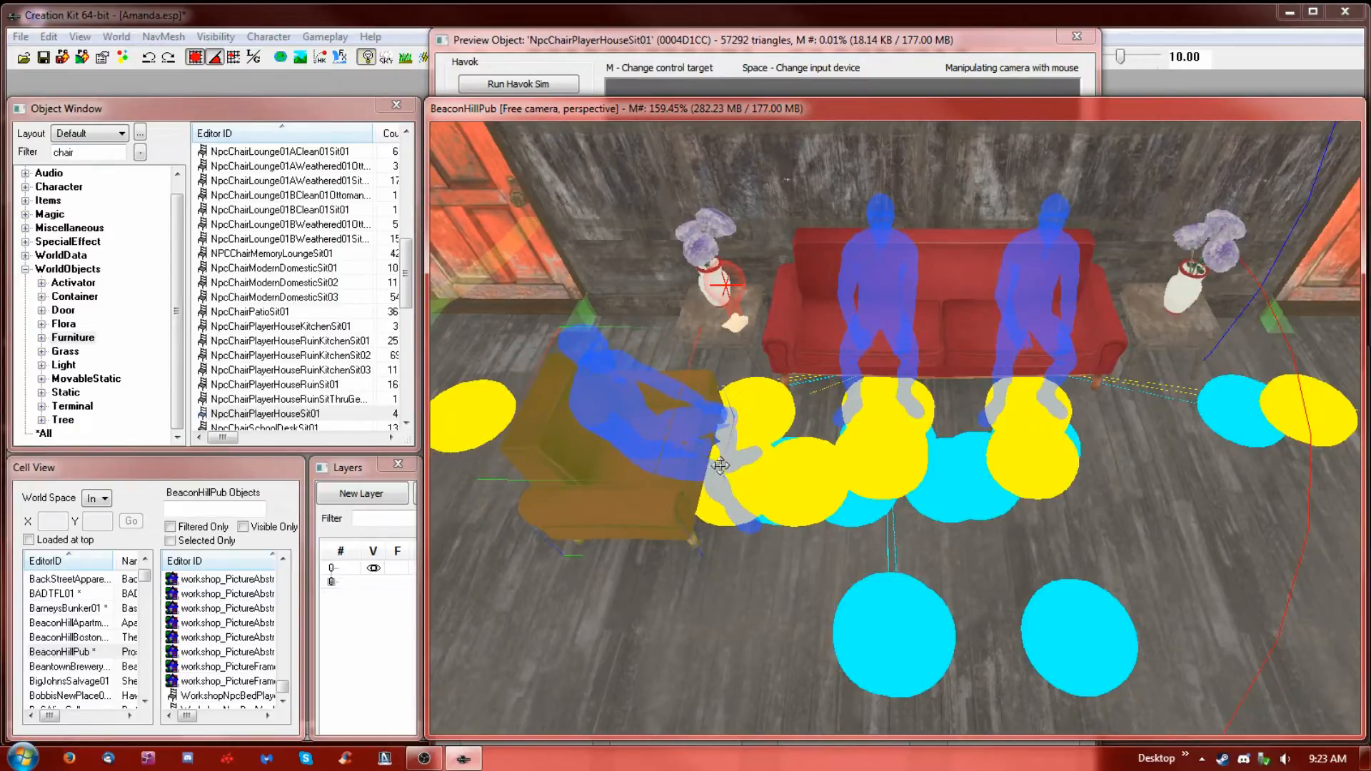
Add a copy of the armchair off the couch's right end, rotated to face the first armchair
double_click(608, 477)
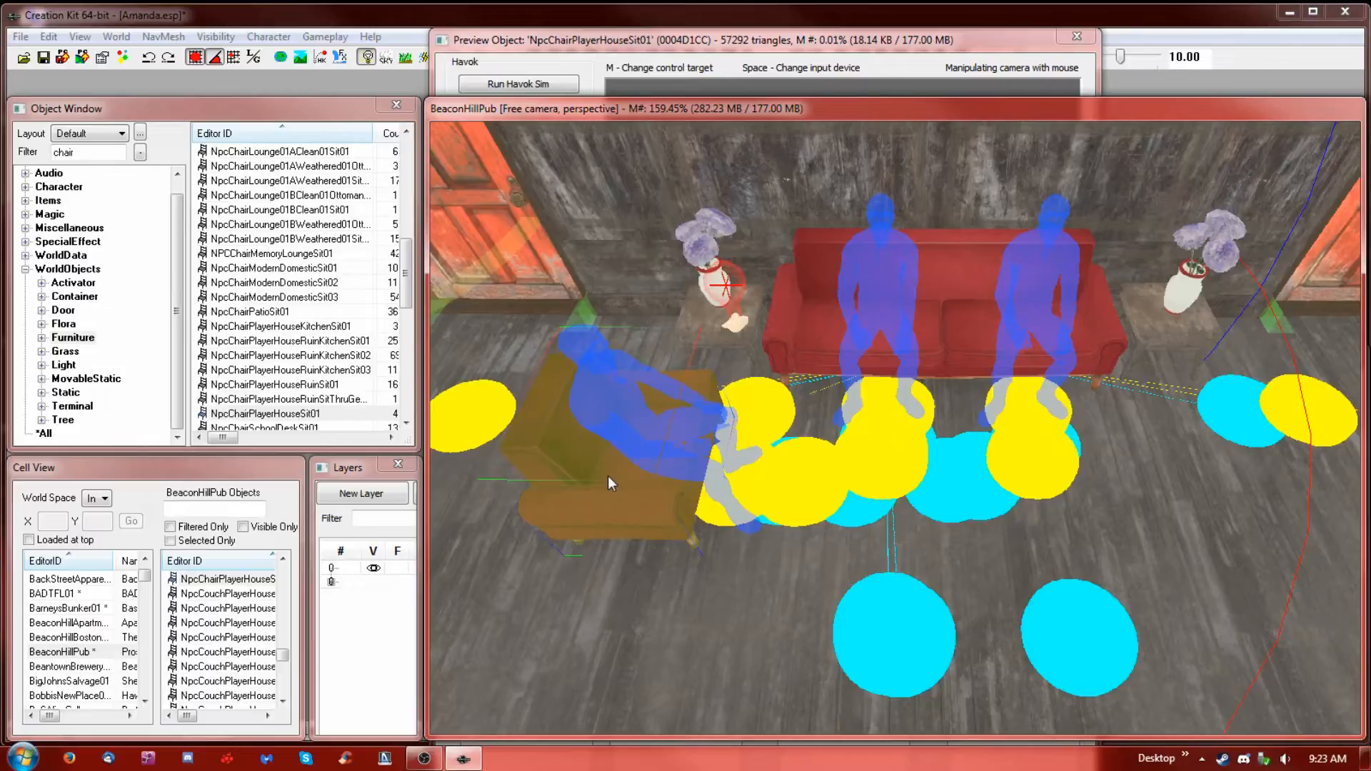
left_click(1222, 568)
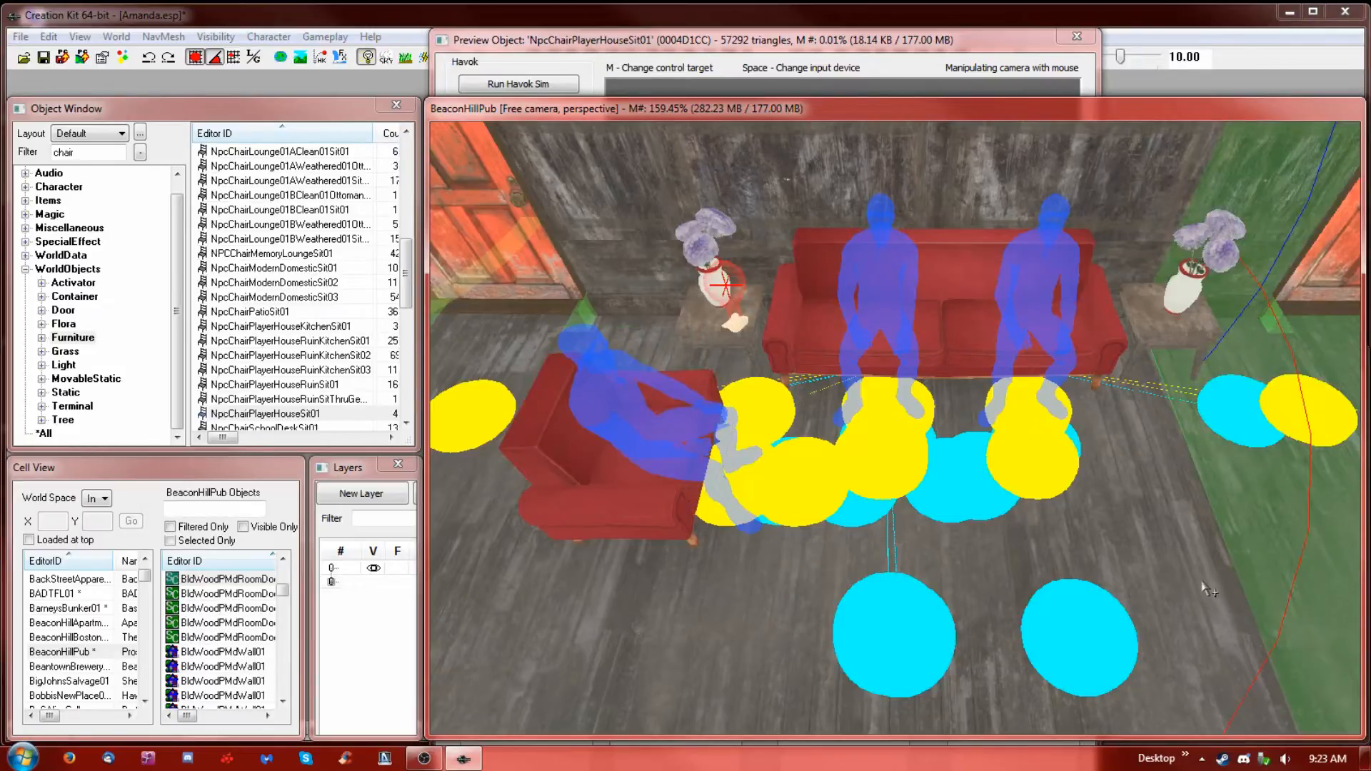
left_click(1161, 589)
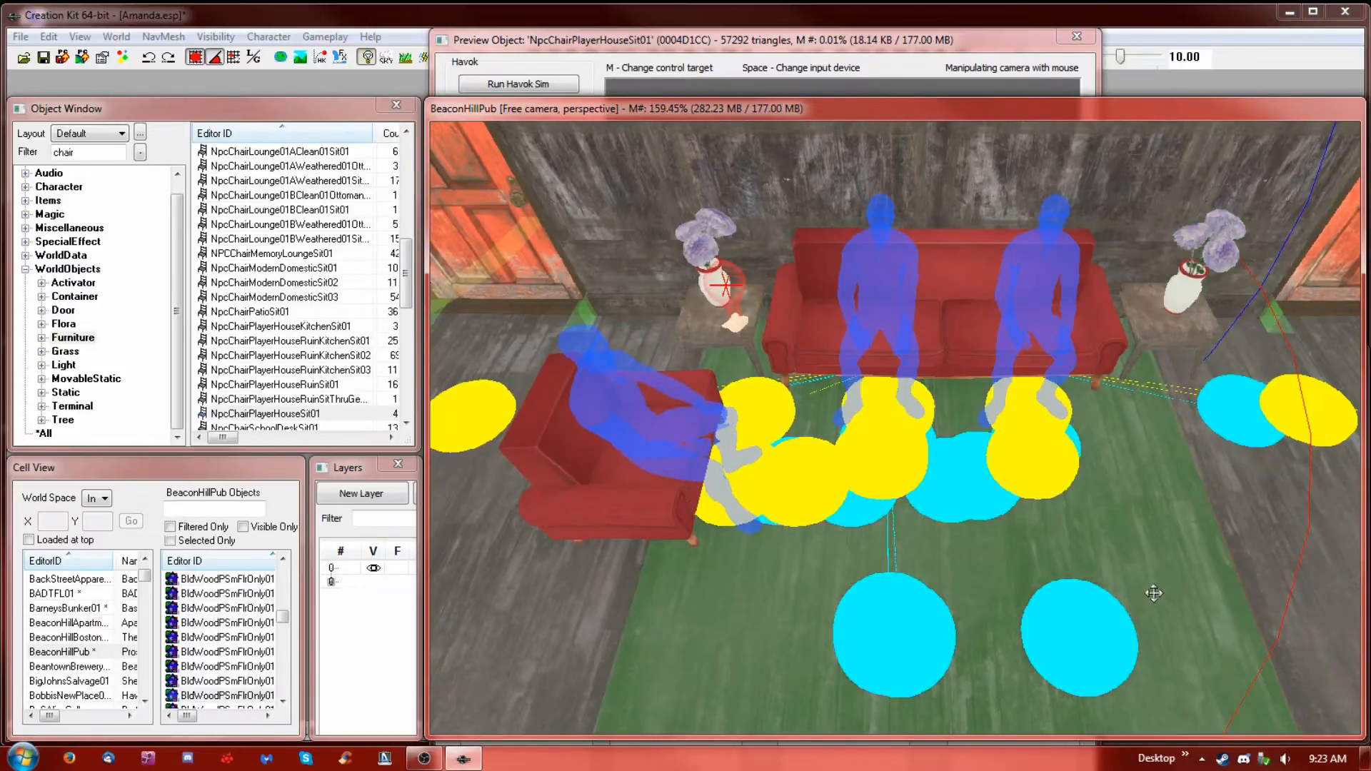
left_click(1154, 593)
key("e")
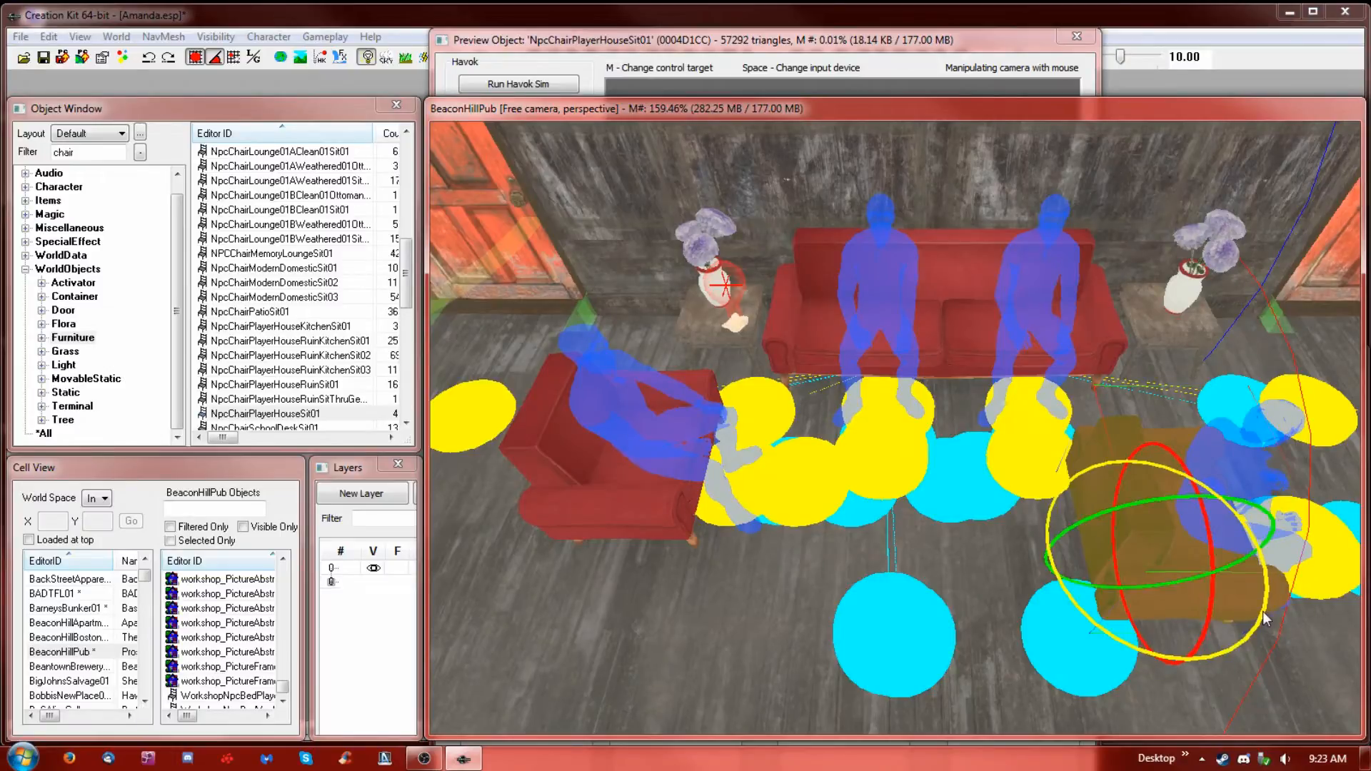
left_click_drag(1270, 528, 1244, 544)
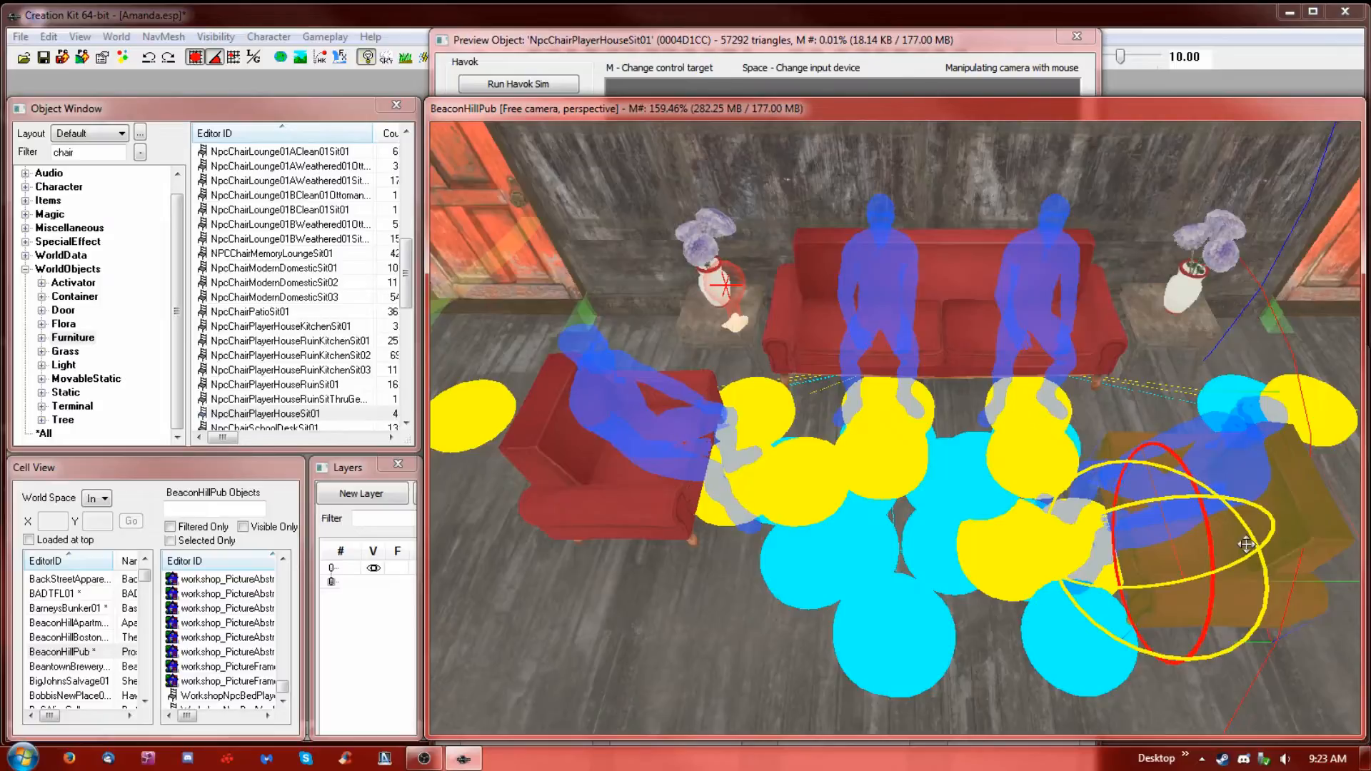
key("w")
left_click_drag(1223, 565, 1312, 492)
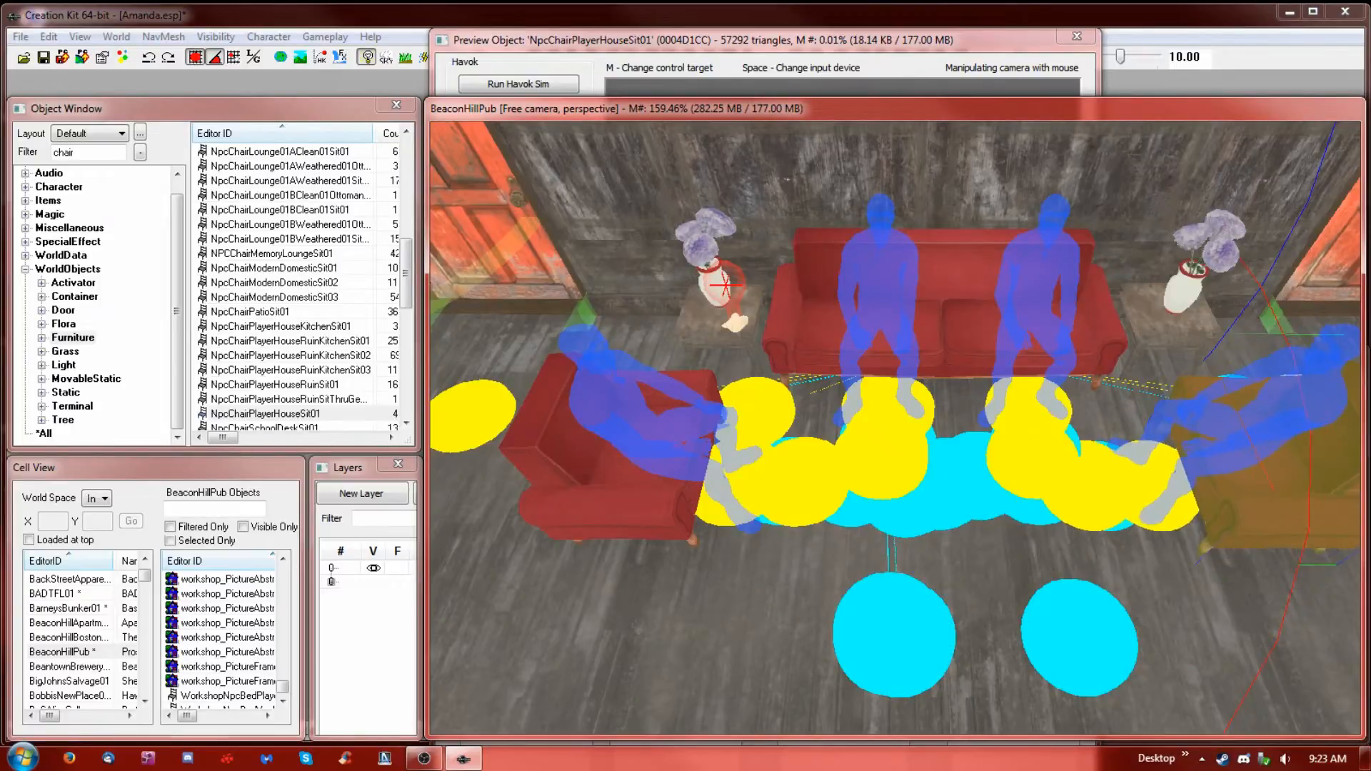
Filter the object list by "table", show the Static category, and preview CafeTable02 and CafeTable03Debris01
middle_click_drag(1293, 456, 1276, 454, "shift")
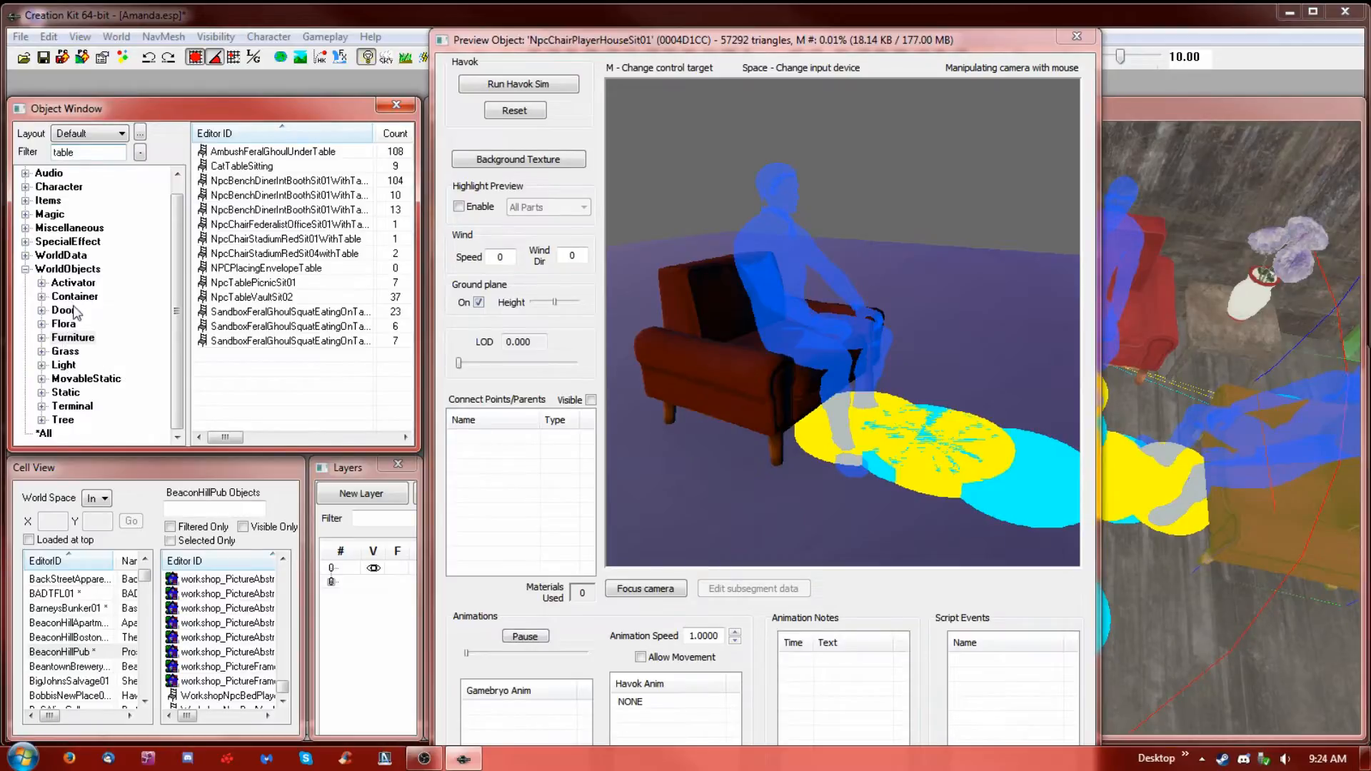
left_click(65, 380)
left_click(66, 394)
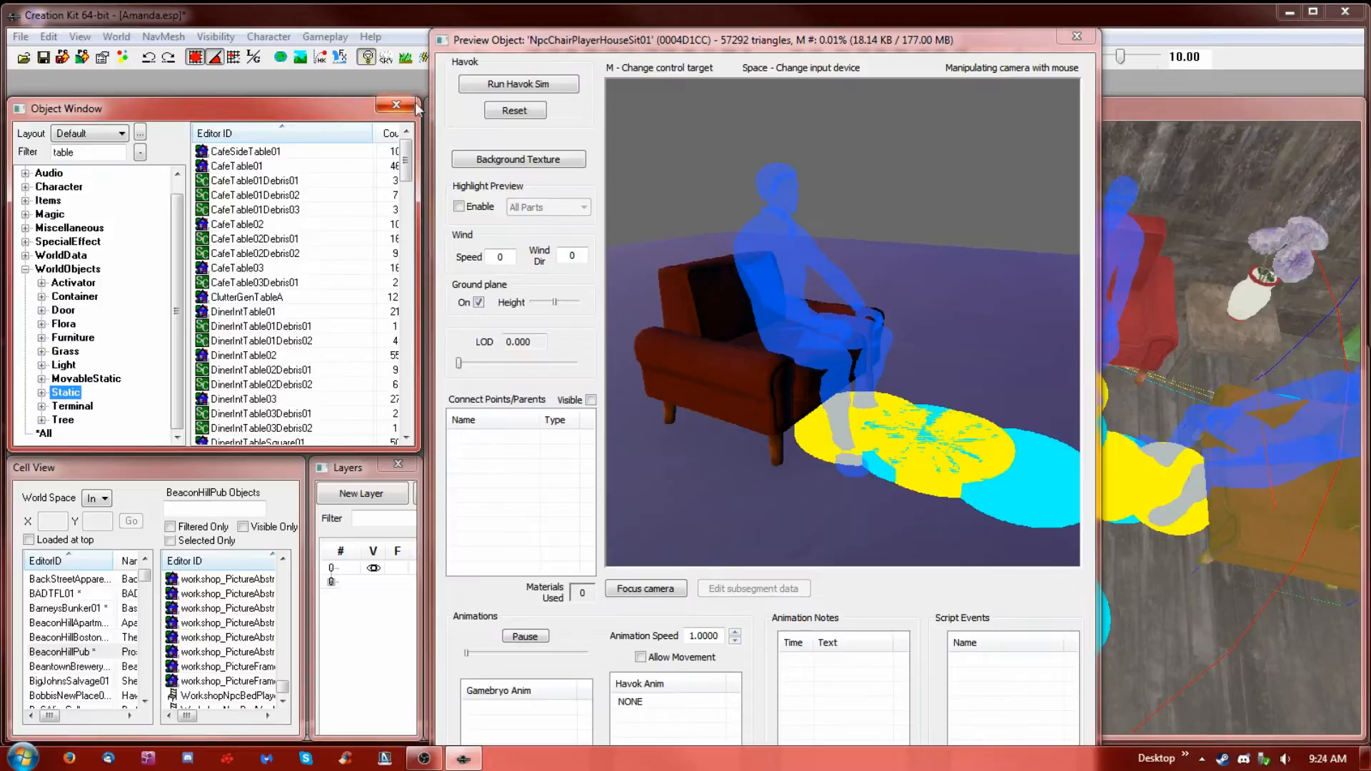
left_click(251, 226)
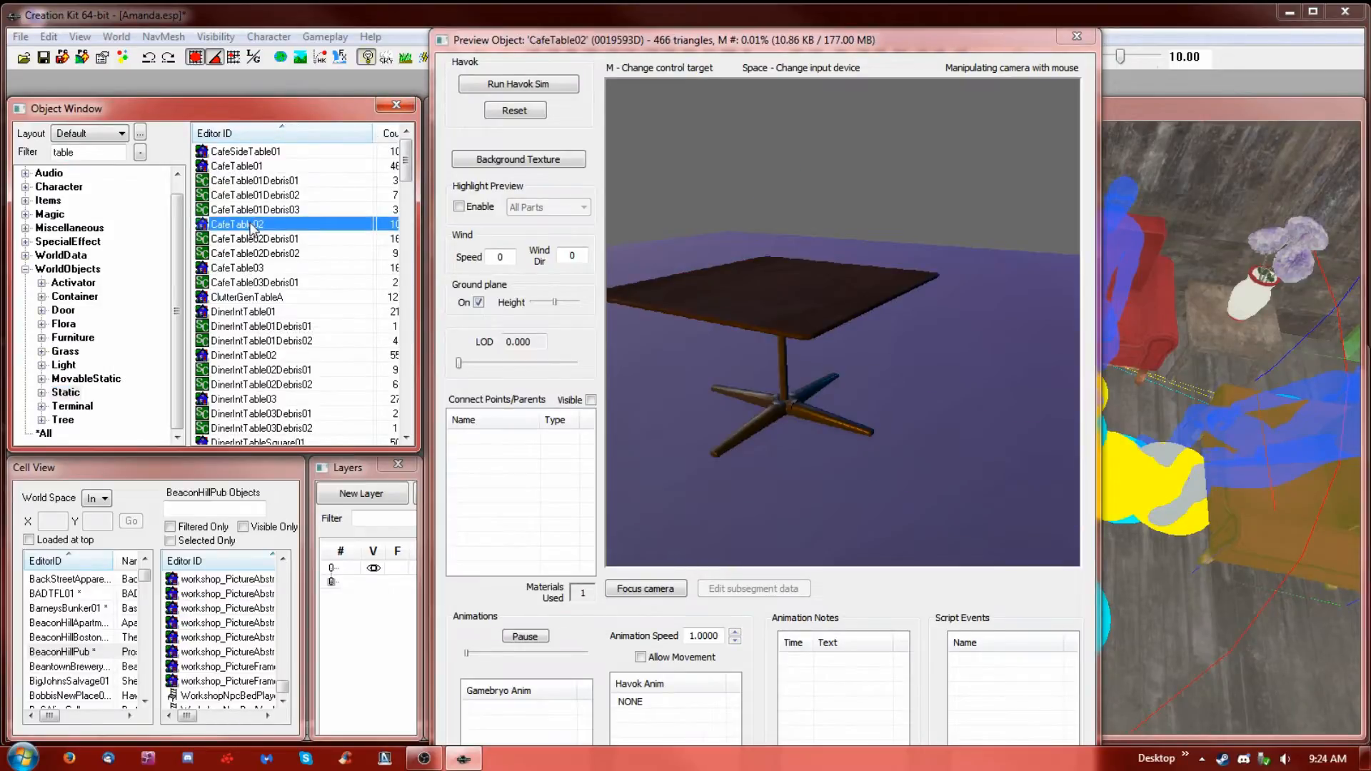
left_click(213, 283)
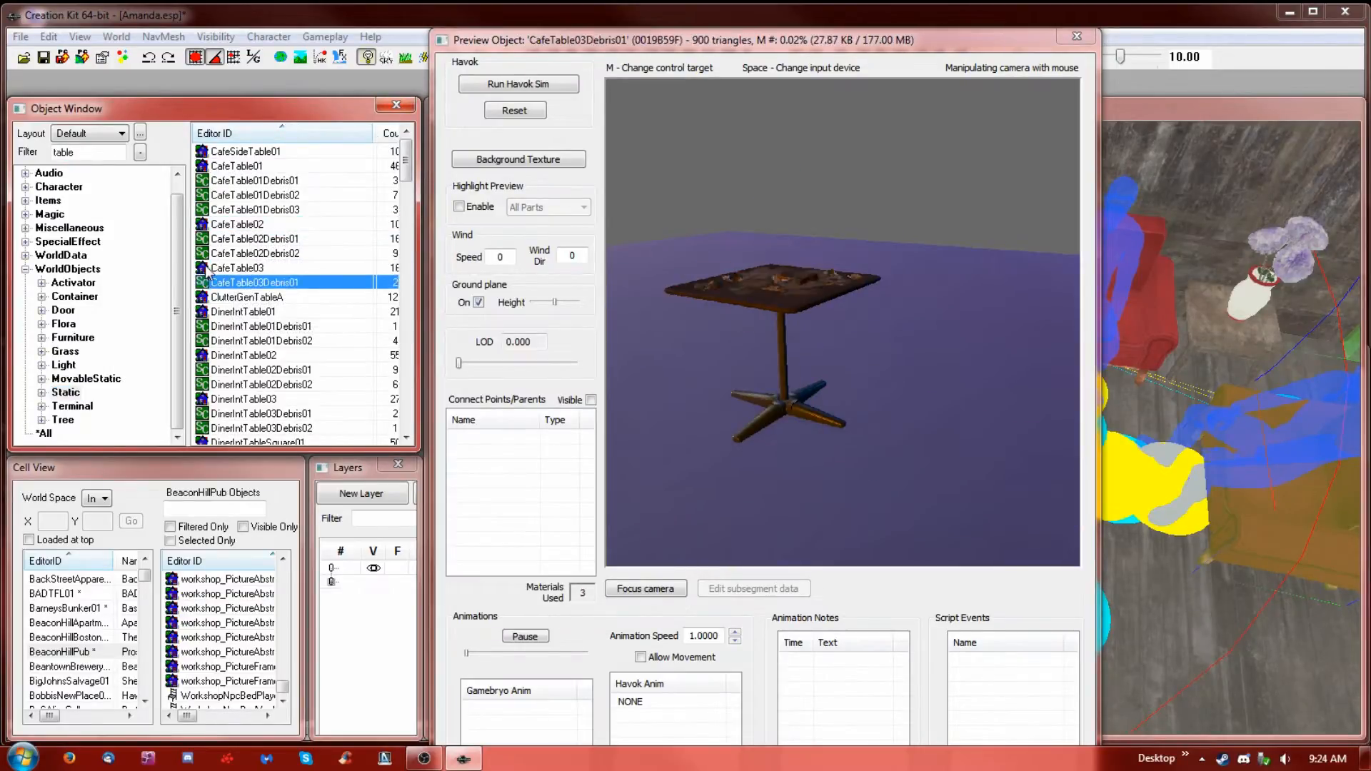
Preview the diner, fancy and Federalist coffee tables through FederalistCoffeeTable01Debris03
key("Down")
key("Down")
key("Down")
key("Down")
key("Down")
key("Down")
key("Down")
key("Down")
key("Down")
key("Down")
key("Down")
key("Down")
key("Down")
key("Down")
key("Down")
key("Down")
key("Down")
key("Down")
key("Down")
key("Down")
key("Down")
key("Down")
key("Down")
key("Down")
key("Down")
key("Down")
key("Down")
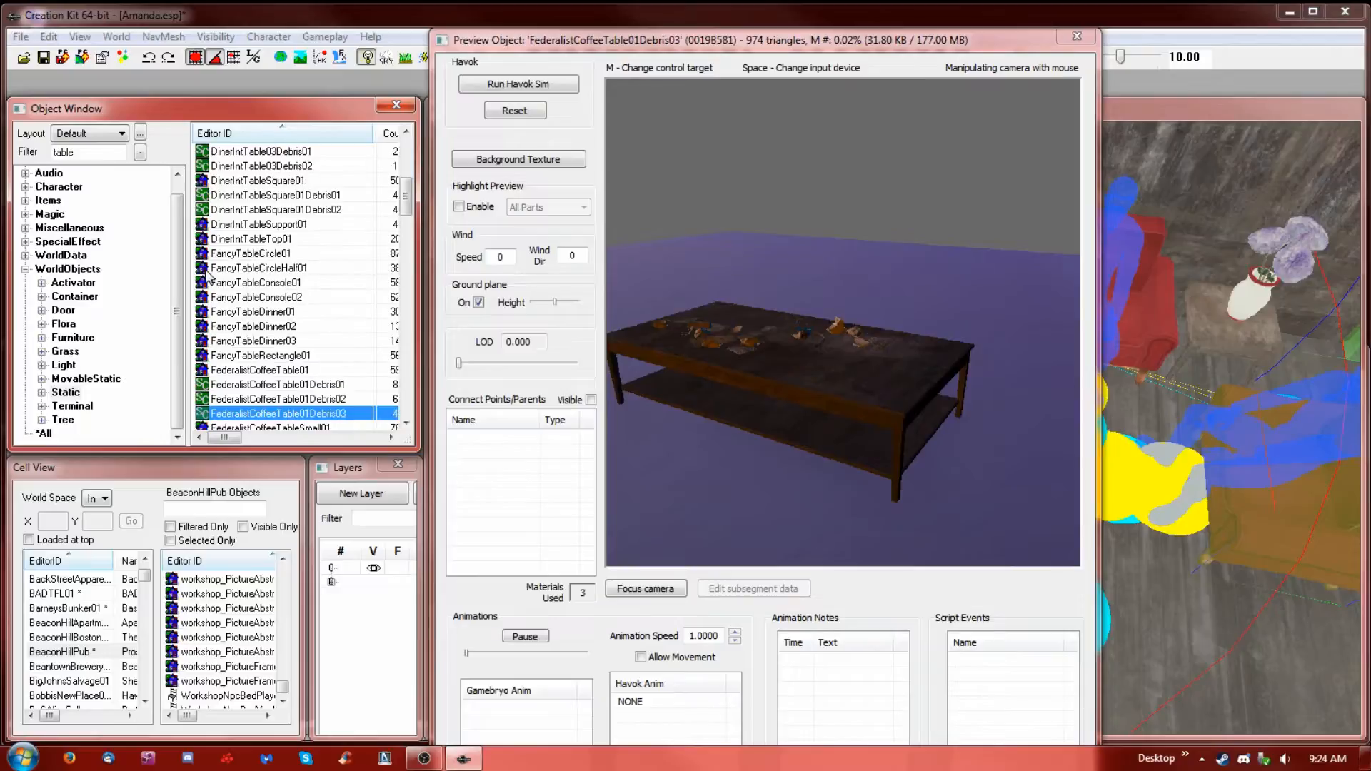
Compare the Federalist coffee table variants and select the clean FederalistCoffeeTable01
key("Down")
key("Up")
key("Up")
key("Up")
key("Up")
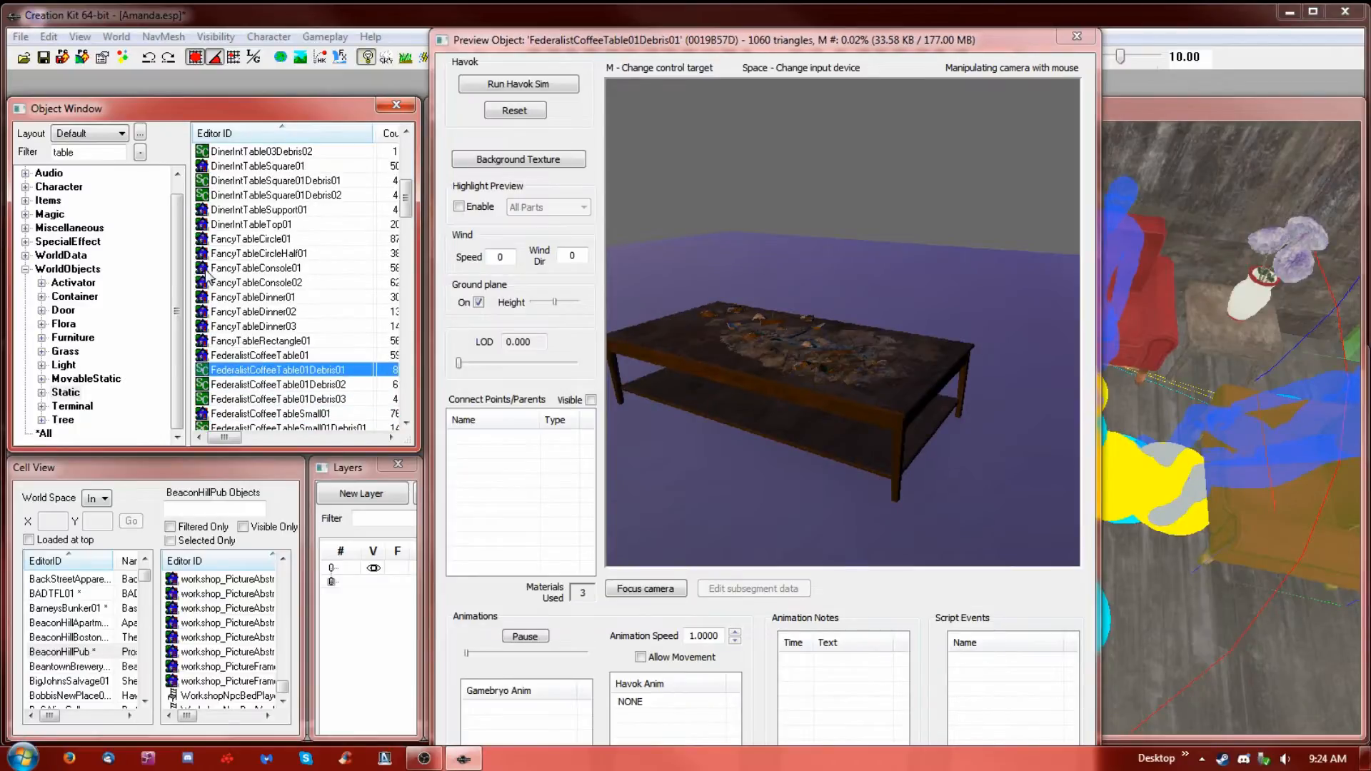
key("Down")
left_click(203, 356)
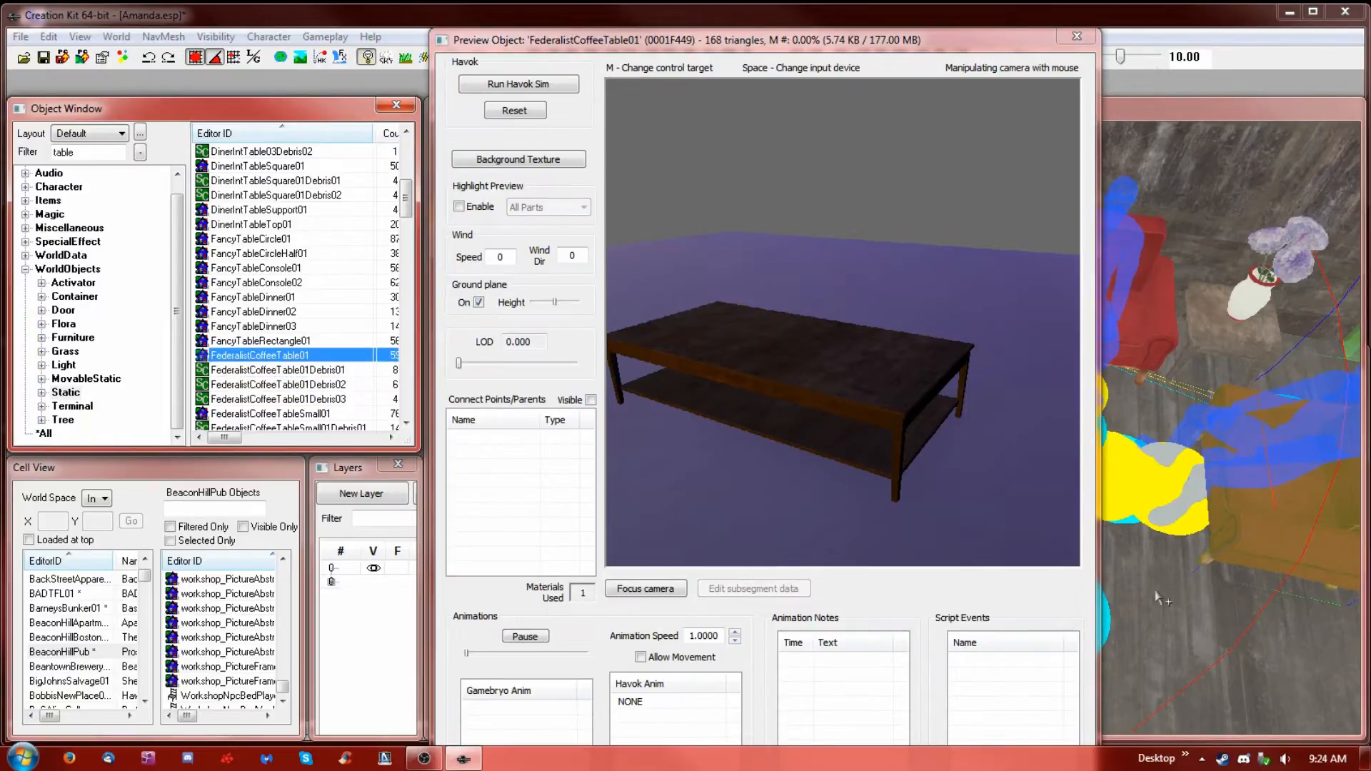
Place FederalistCoffeeTable01 in front of the couch, rotated so its long side runs parallel to the couch
left_click_drag(1140, 622, 958, 542)
key("w")
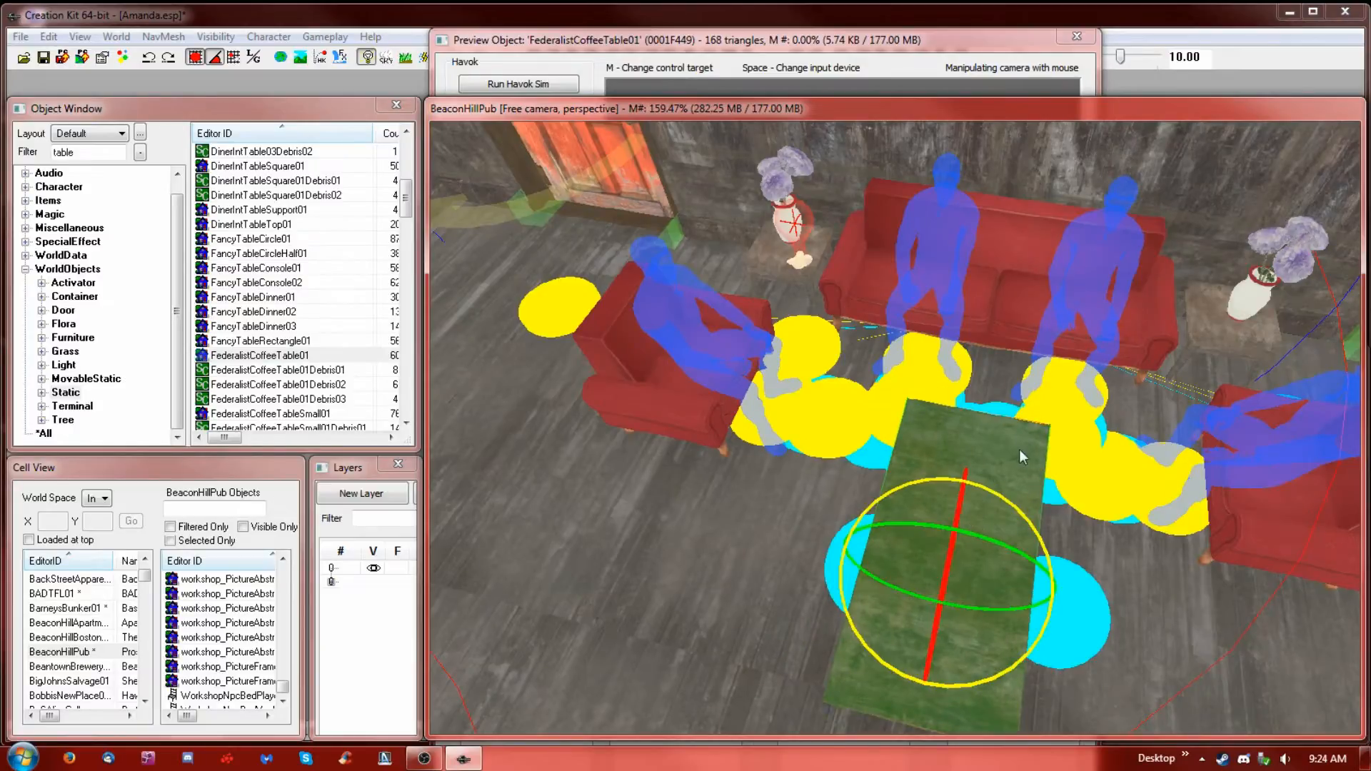
left_click_drag(1023, 504, 1051, 553)
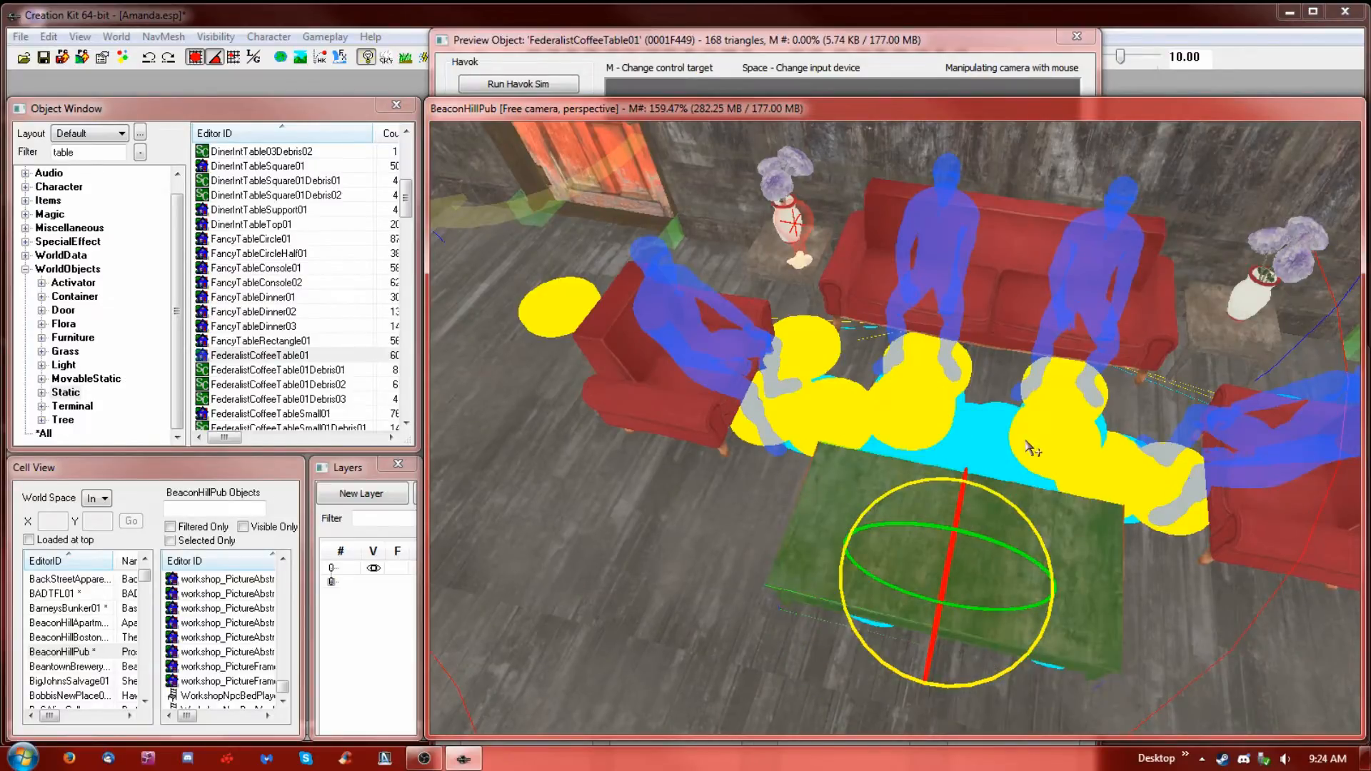
key("w")
left_click_drag(965, 551, 977, 510)
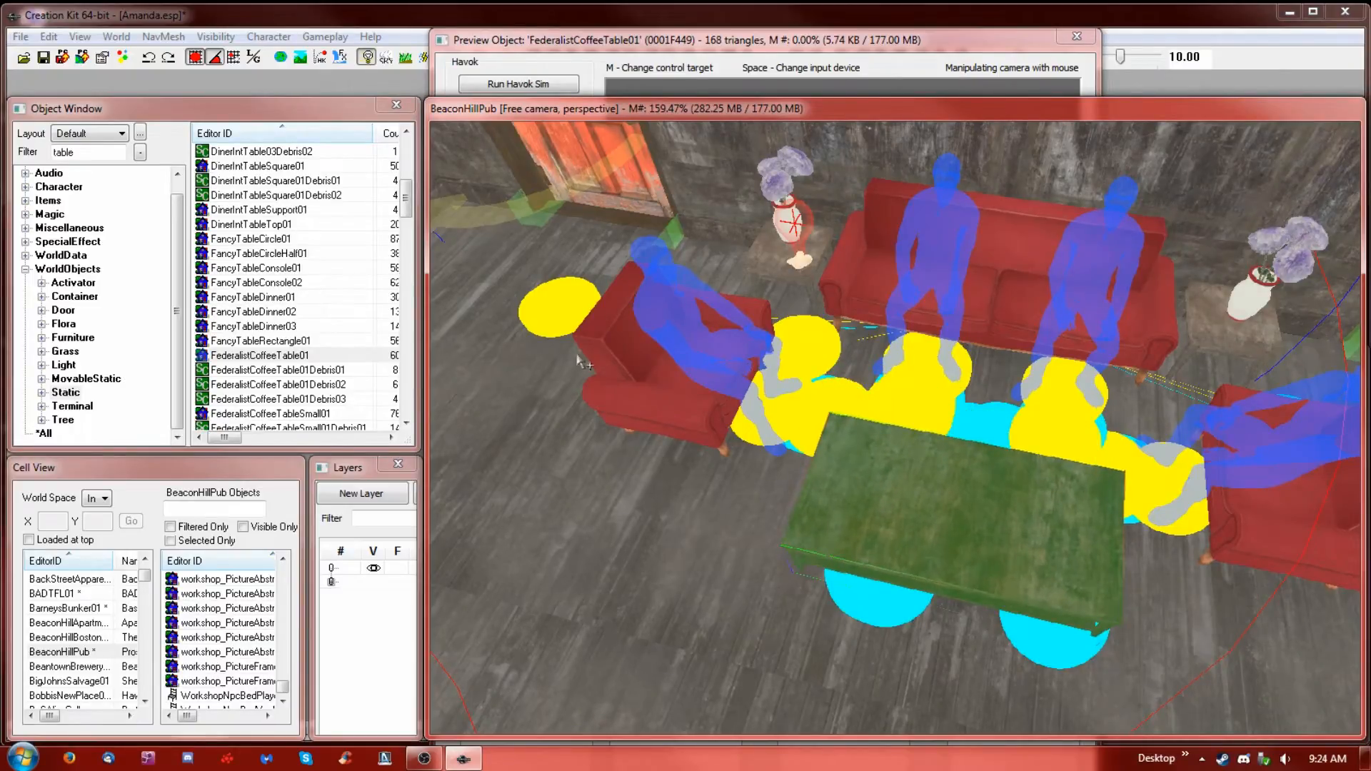
Move both armchairs away from the couch so they stand at opposite ends of the coffee table
left_click(685, 374)
left_click_drag(675, 400, 624, 491)
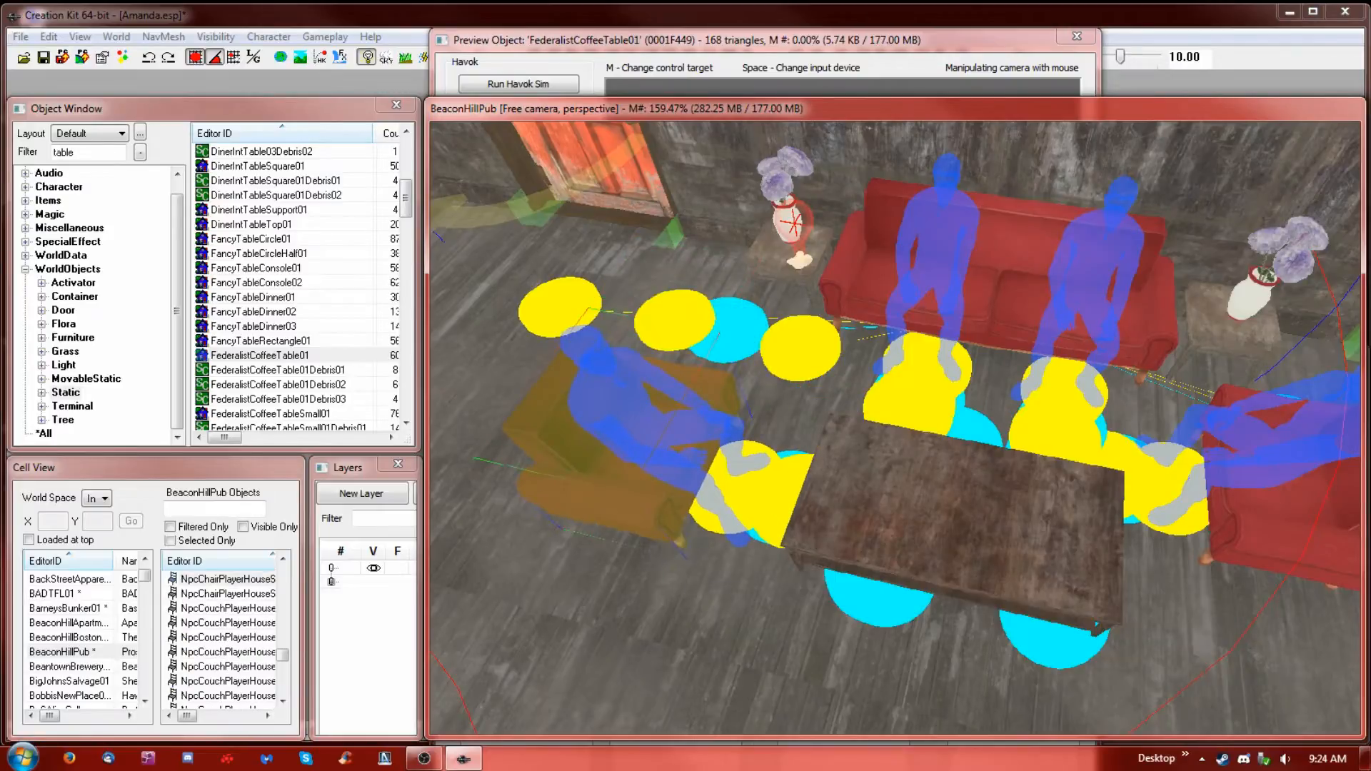
left_click_drag(1298, 505, 1228, 607)
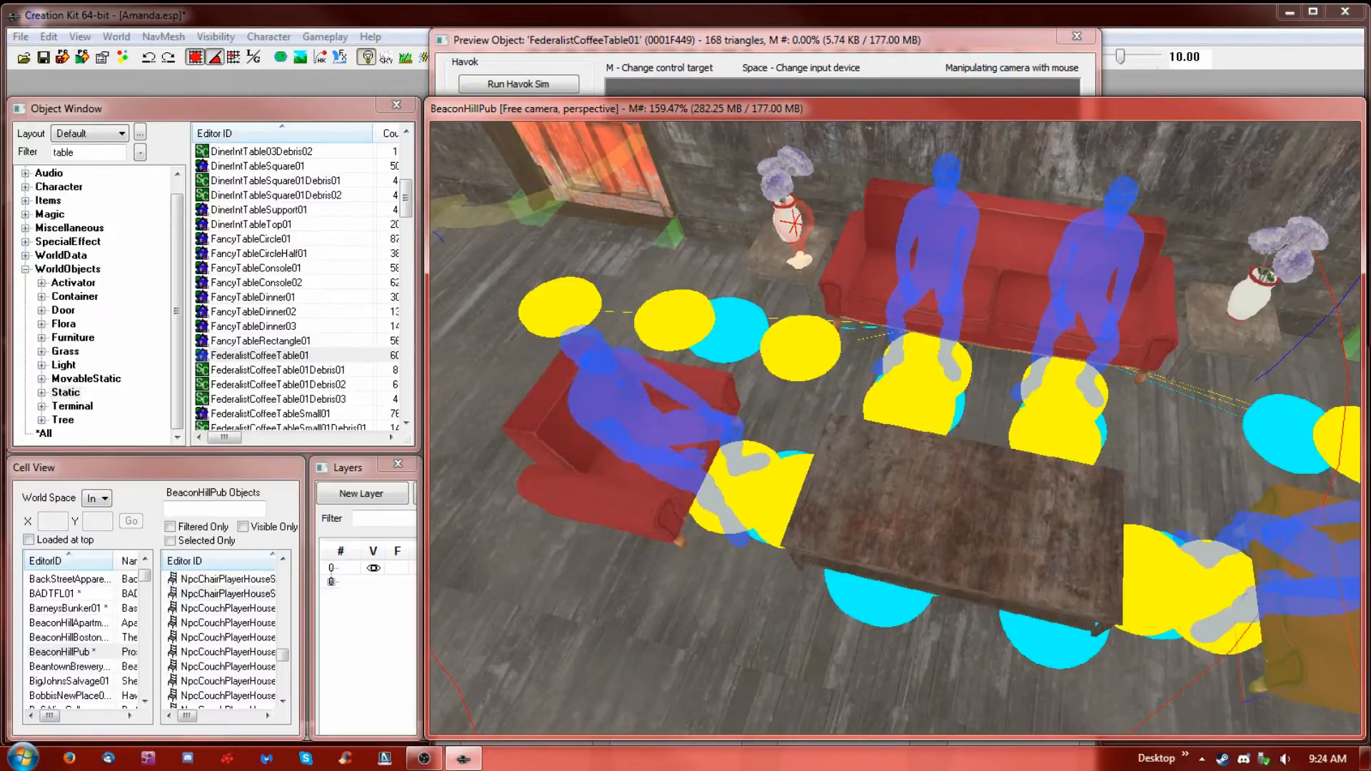
Move one armchair closer to its end of the coffee table and shift the table slightly towards the couch
middle_click_drag(1364, 610, 1362, 571, "shift")
scroll(1355, 557, "down", 2)
left_click_drag(1305, 519, 1260, 513)
middle_click_drag(936, 474, 969, 563, "shift")
left_click(960, 599)
mouse_move(971, 616)
left_mouse_down()
mouse_move(971, 584)
mouse_move(971, 596)
left_mouse_up()
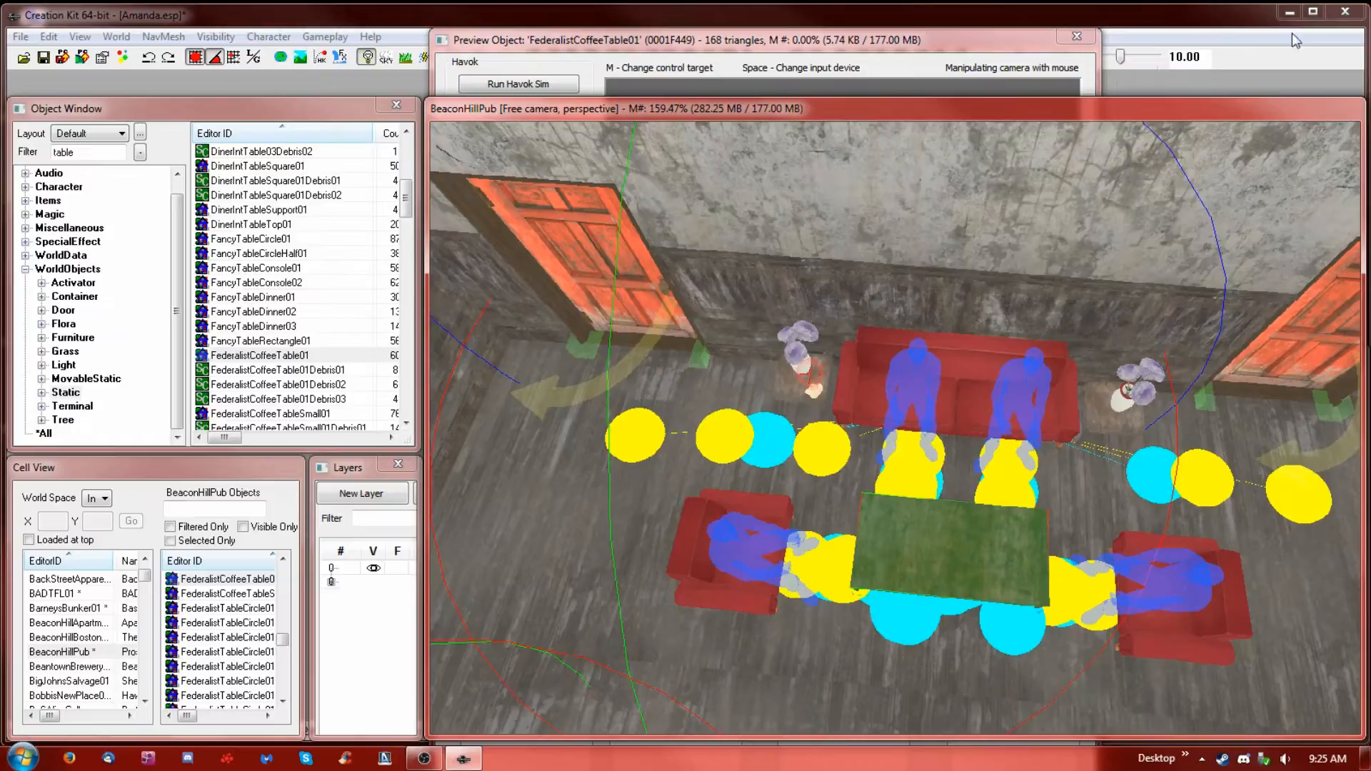
Filter the object list by "rug" and preview DCKitMetalCorrugSingleBlue05_02
left_click(982, 40)
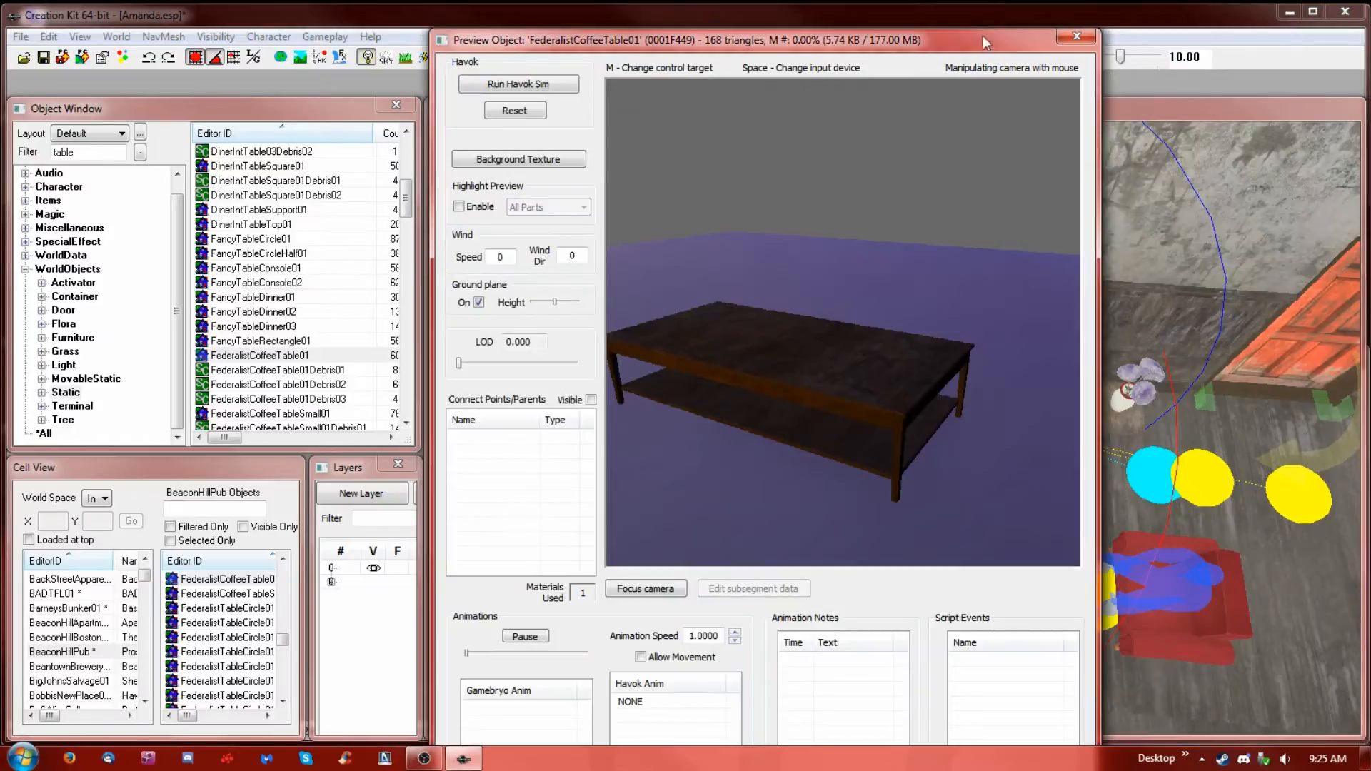
left_click(1193, 108)
middle_click_drag(1171, 243, 1268, 278, "shift")
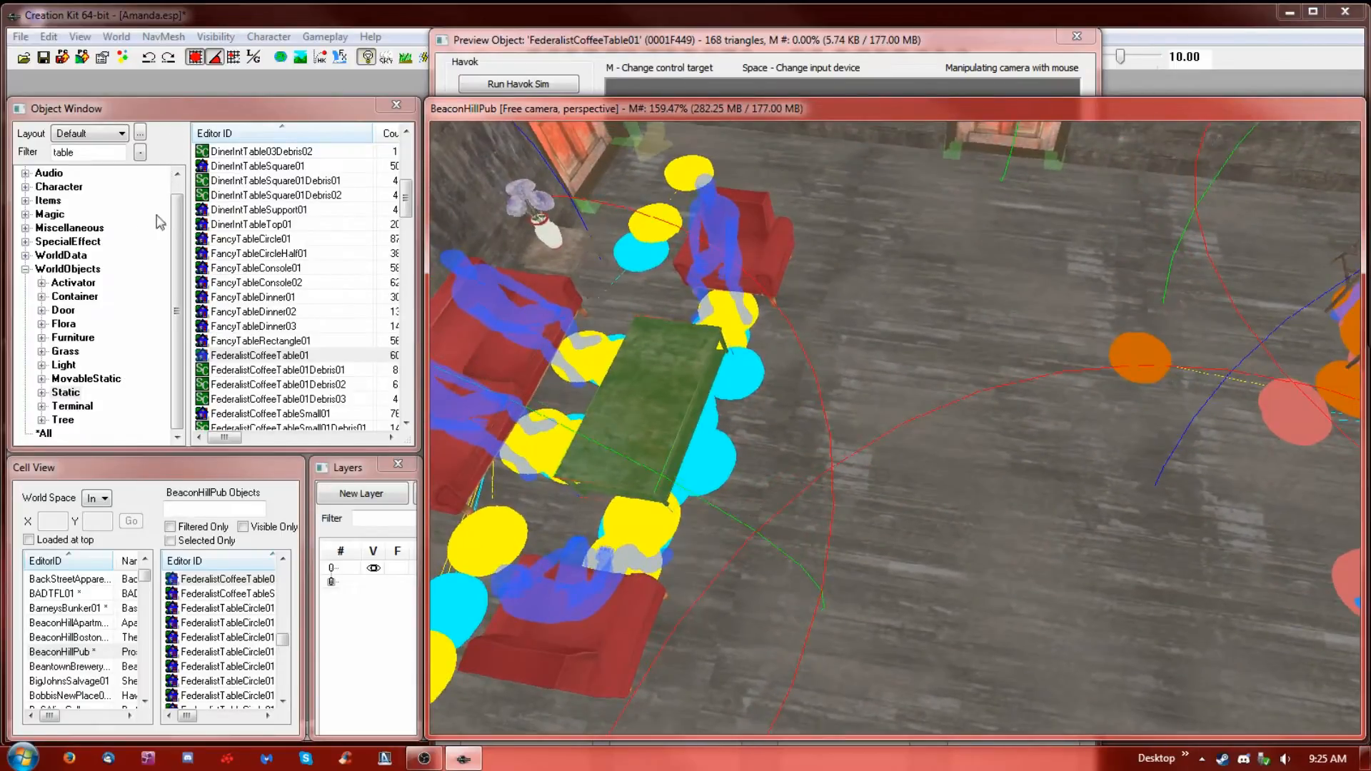
left_click(41, 146)
type("rug")
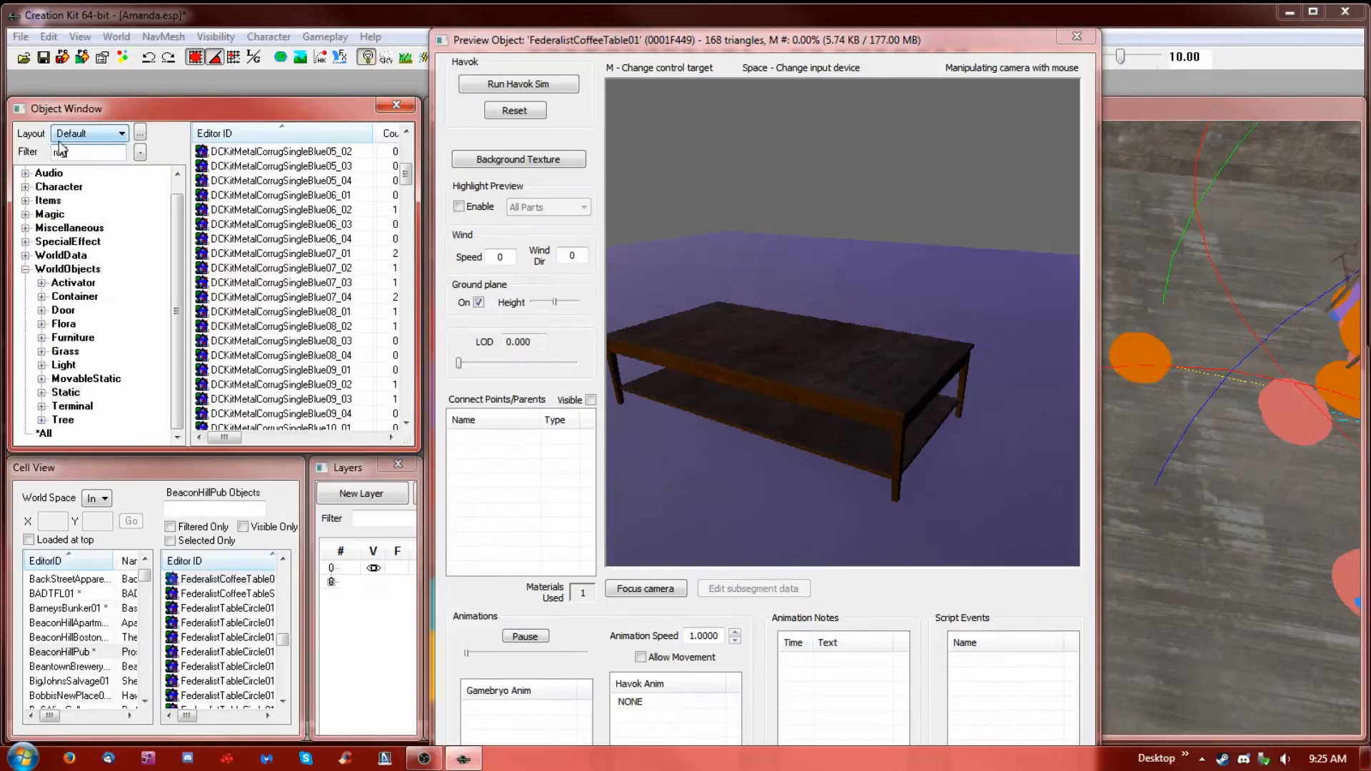
left_click(273, 152)
mouse_move(760, 401)
left_mouse_down()
mouse_move(962, 412)
mouse_move(776, 389)
left_mouse_up()
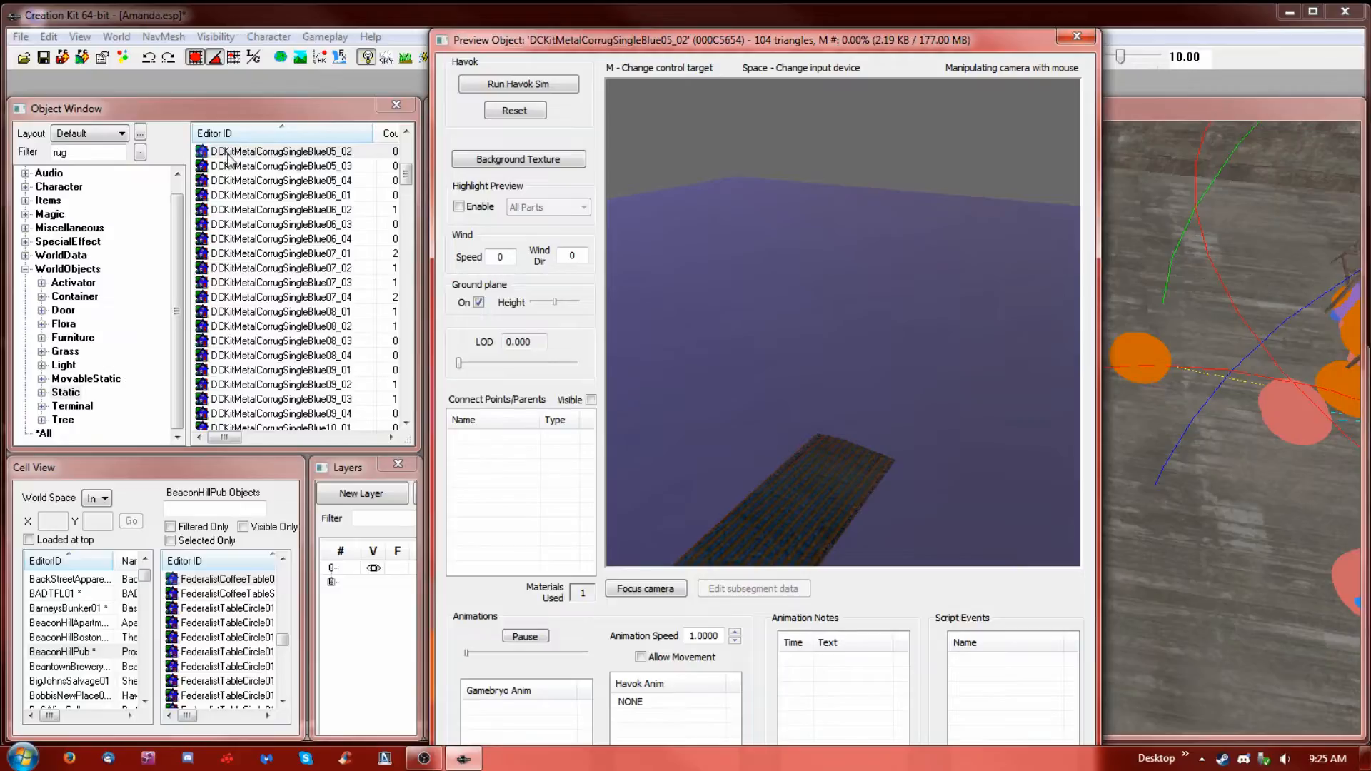
Look through the corrugated metal pieces in the filtered list down to DCKitMetalCorrugSingleWhite07_02
left_click(260, 181)
scroll(279, 321, "down", 10)
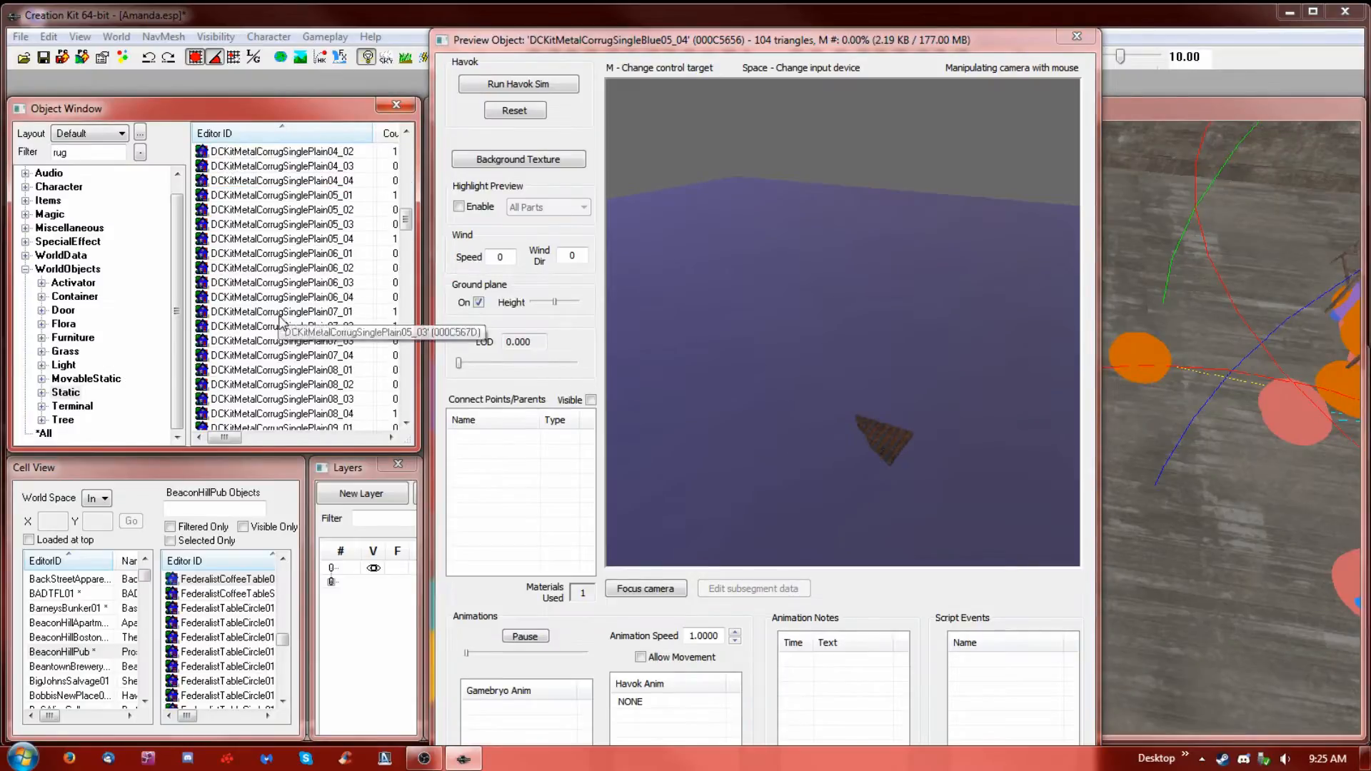
scroll(284, 328, "down", 9)
left_click(275, 239)
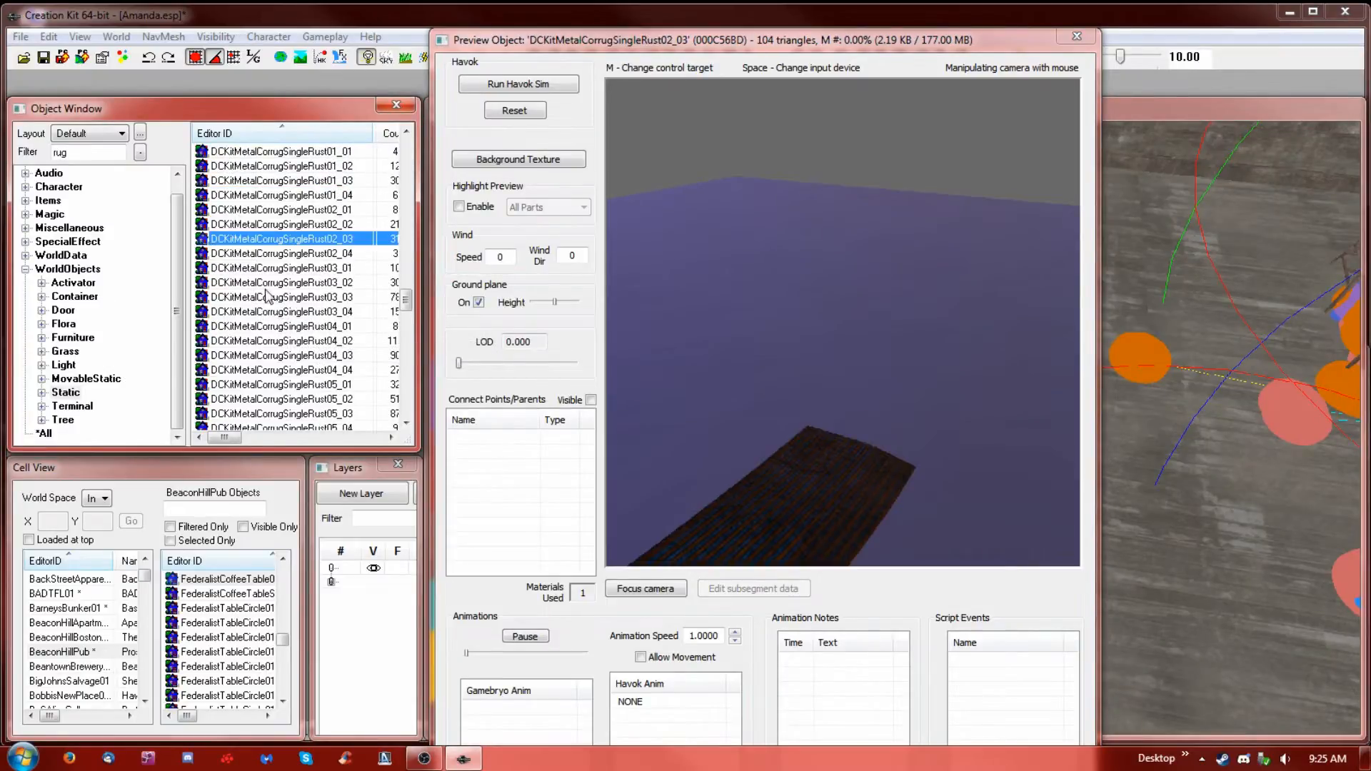
scroll(282, 307, "down", 10)
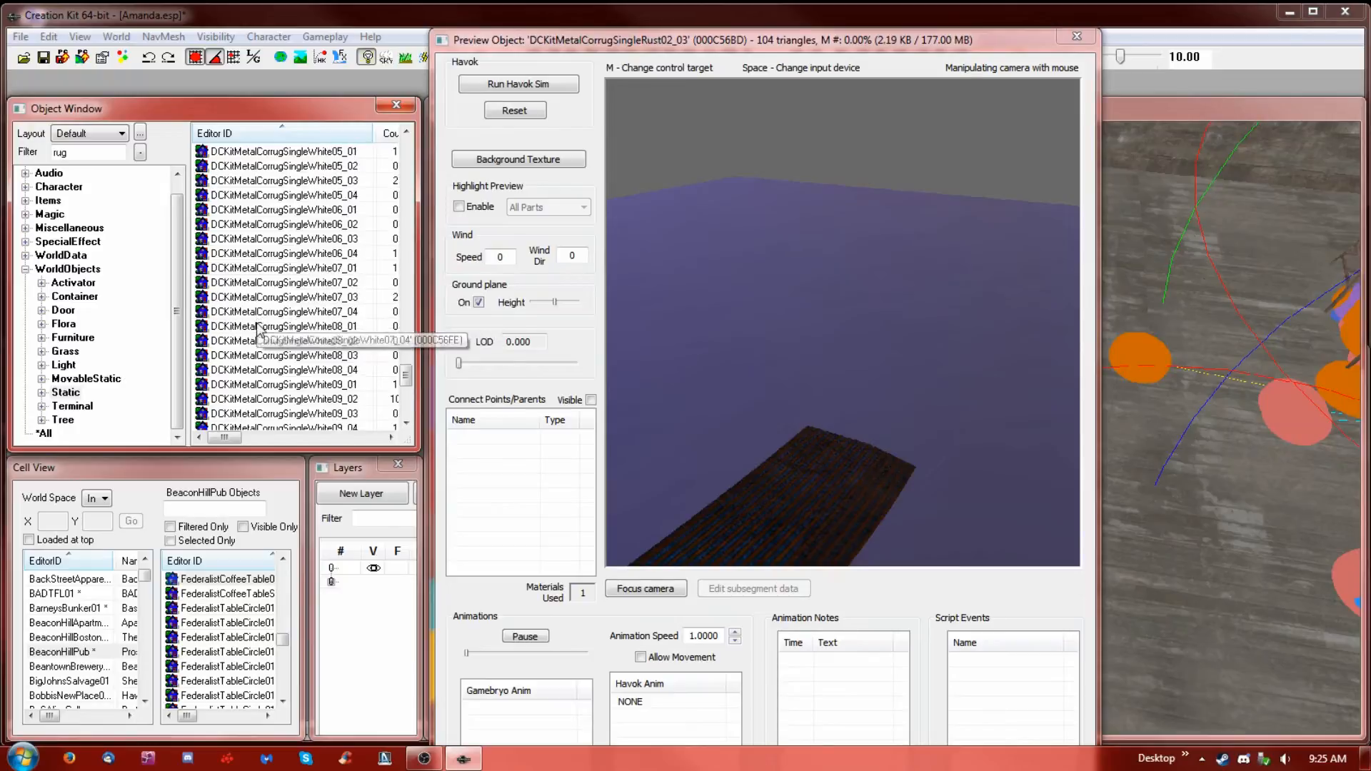
left_click(284, 283)
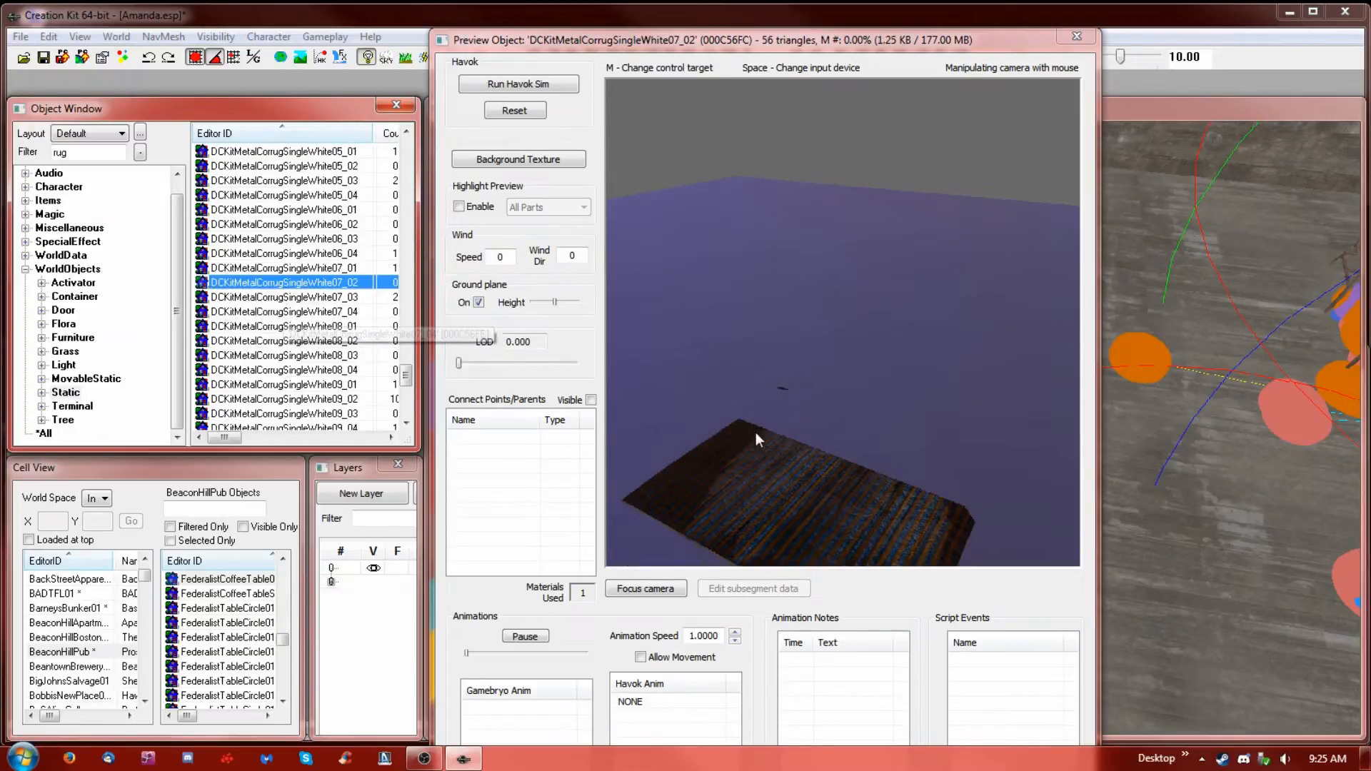
Preview the remaining corrugated pieces down to PlayerHouse_Rug05 and examine that rug's whole shape
key("Down")
key("Down")
key("Down")
key("Down")
key("Down")
key("Down")
key("Down")
key("Down")
key("Down")
key("Down")
key("Down")
key("Down")
key("Down")
key("Down")
key("Down")
key("Down")
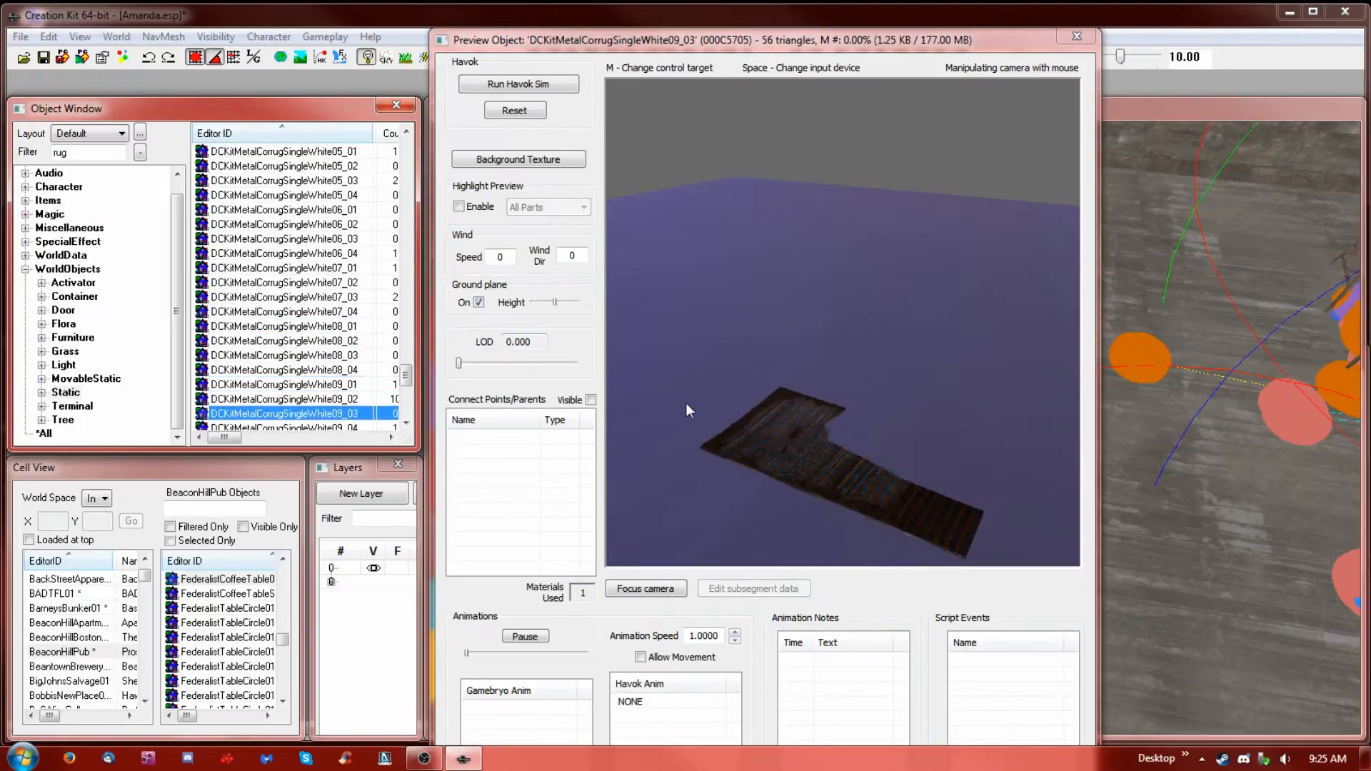
key("Down")
key("Down")
key("Down")
key("Down")
key("Down")
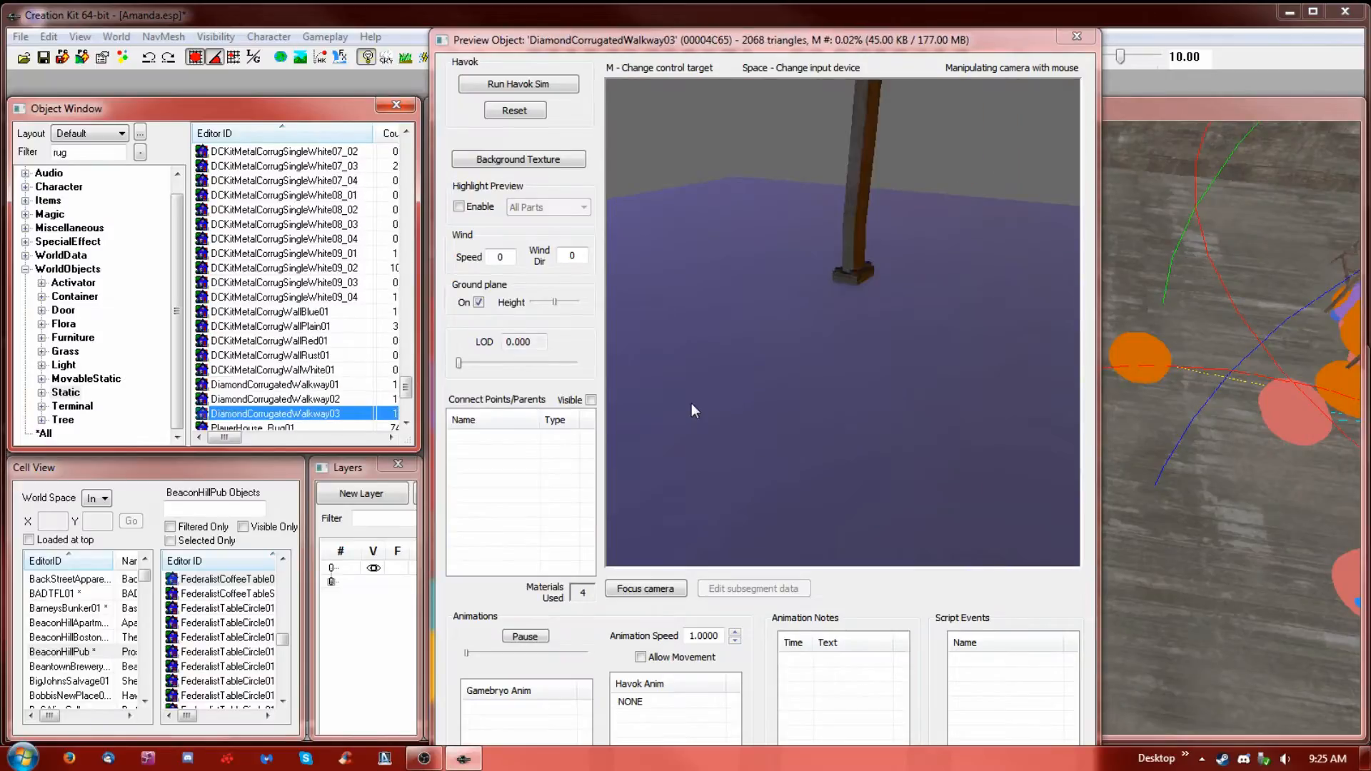
key("Down")
key("Down")
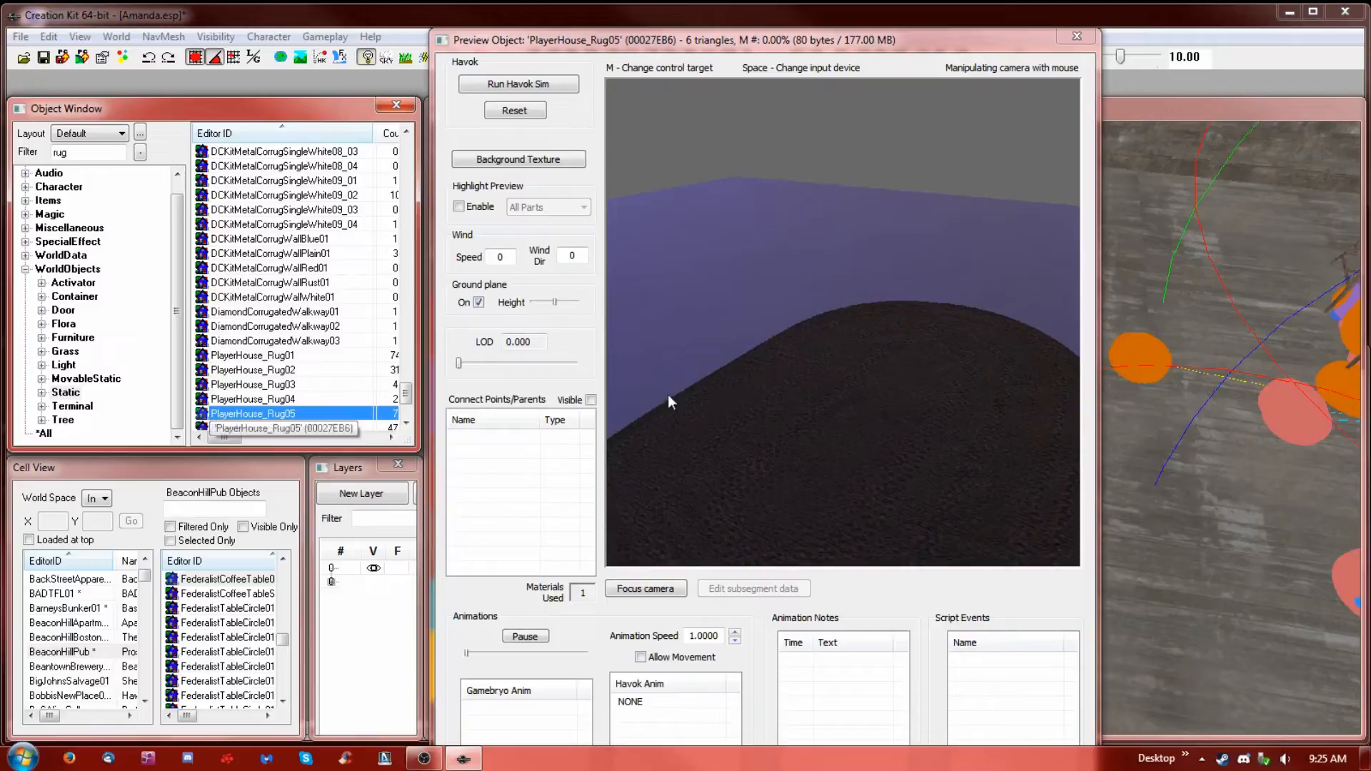
left_click_drag(851, 413, 885, 457)
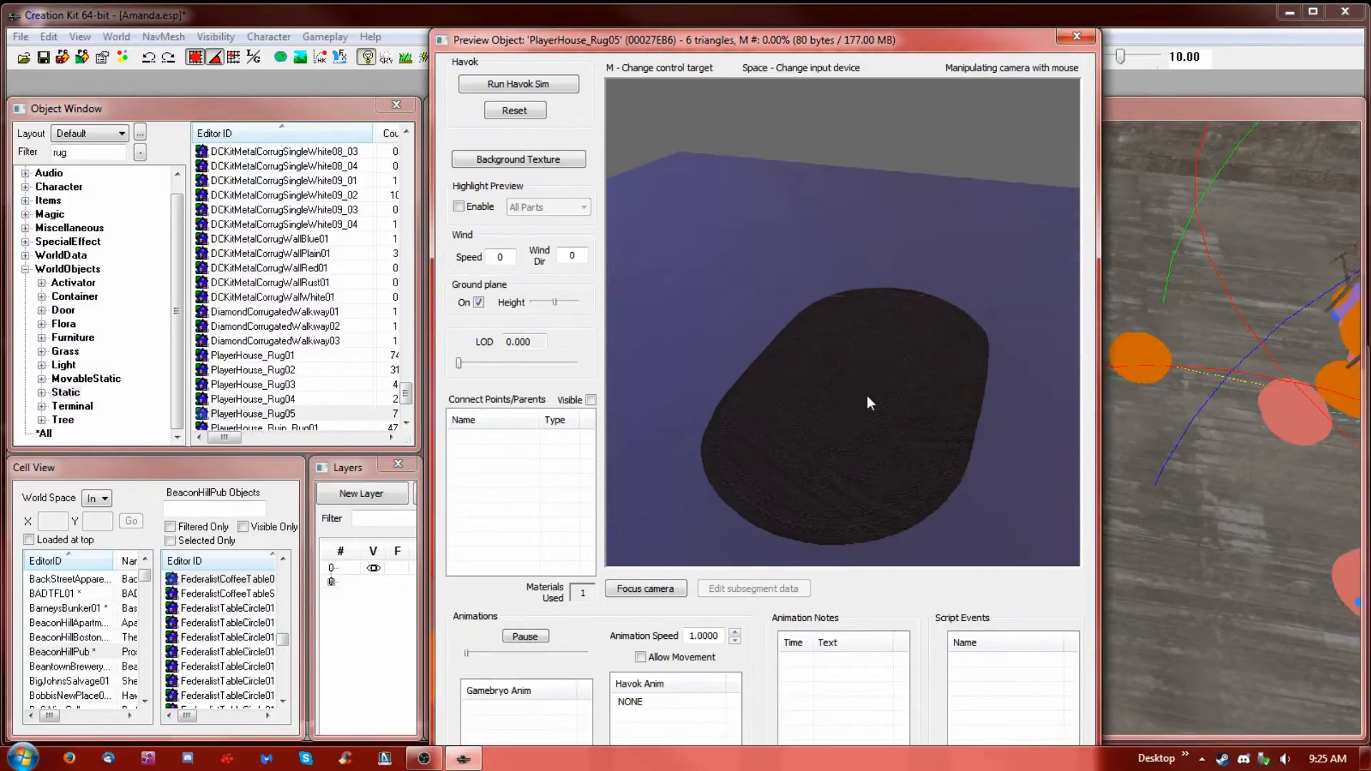
mouse_move(875, 397)
left_mouse_down()
mouse_move(924, 397)
mouse_move(864, 406)
mouse_move(885, 404)
left_mouse_up()
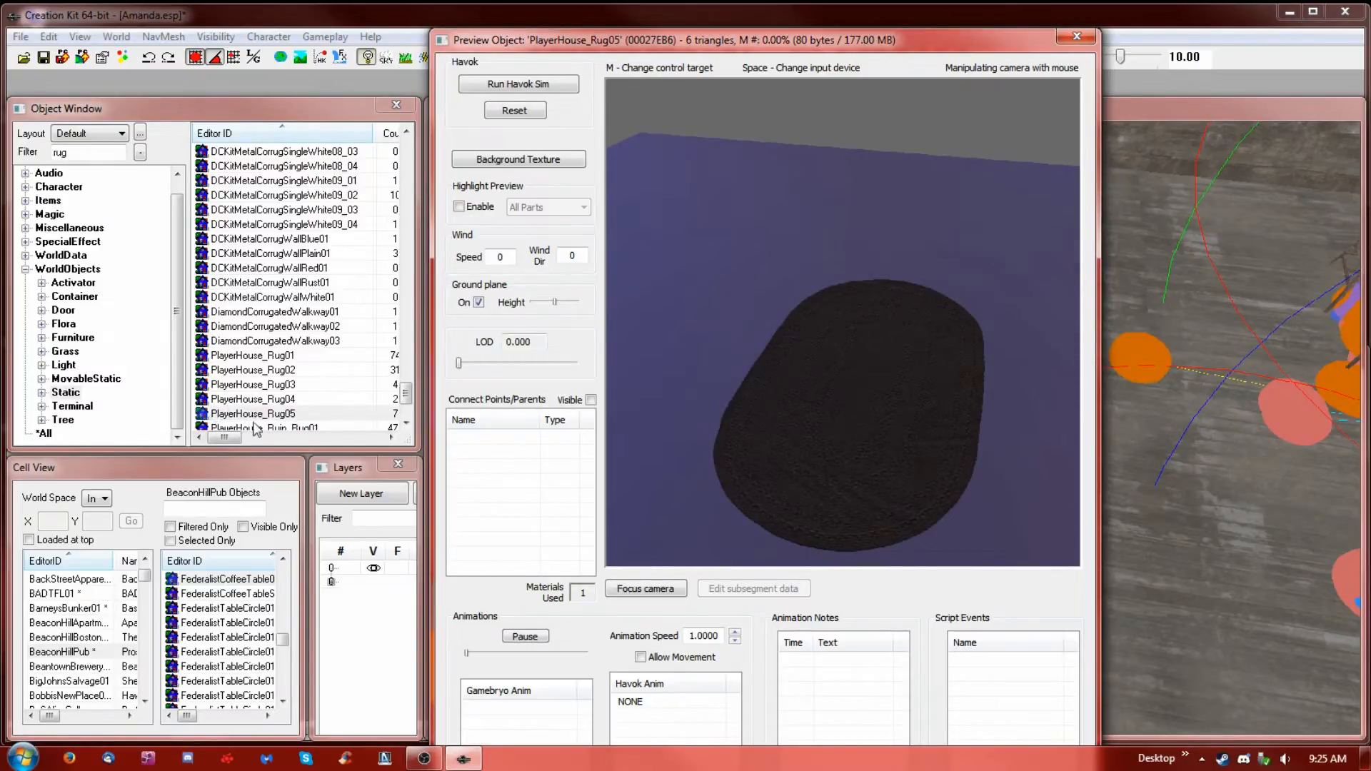
Preview the PlayerHouse_Ruin_Rug variants and the remaining entries through workshop_SignDrugs01 for comparison
left_click(202, 418)
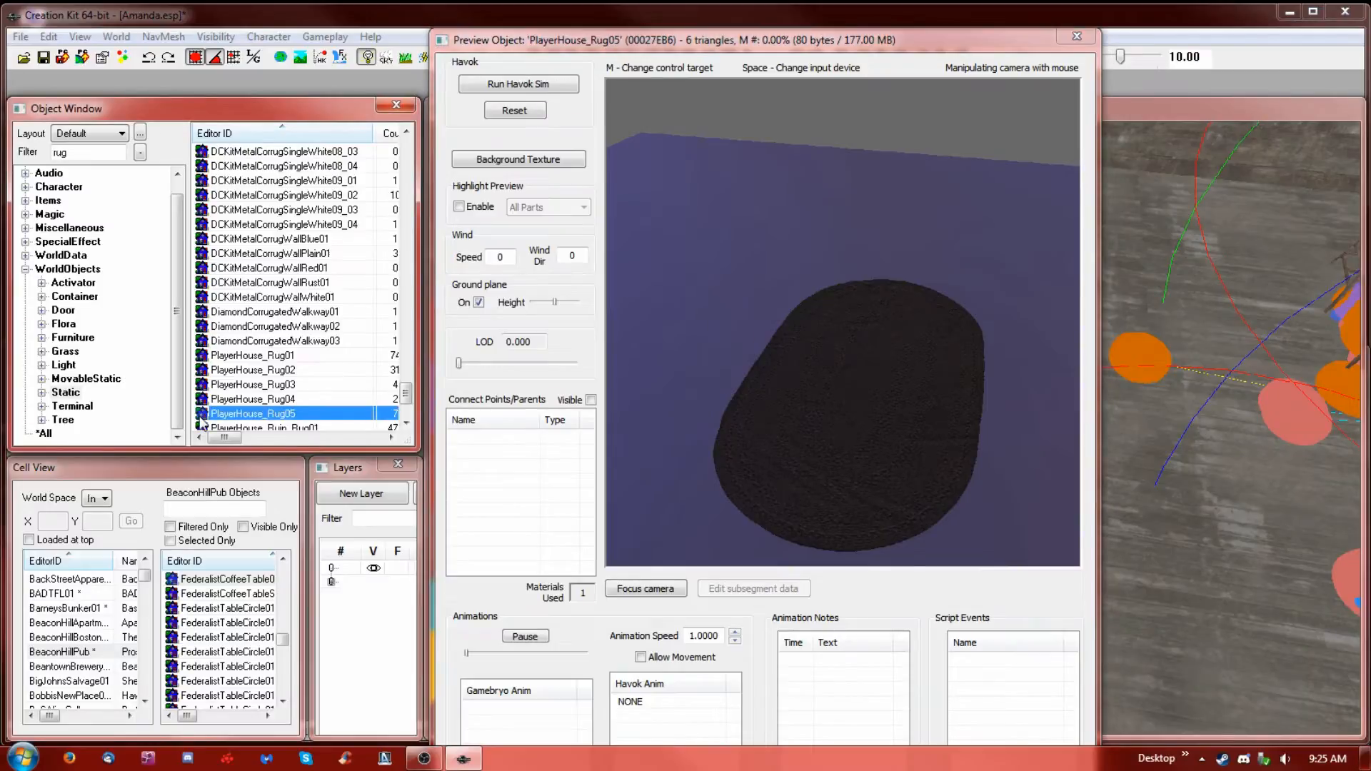
key("Down")
key("Down")
key("Down")
key("Down")
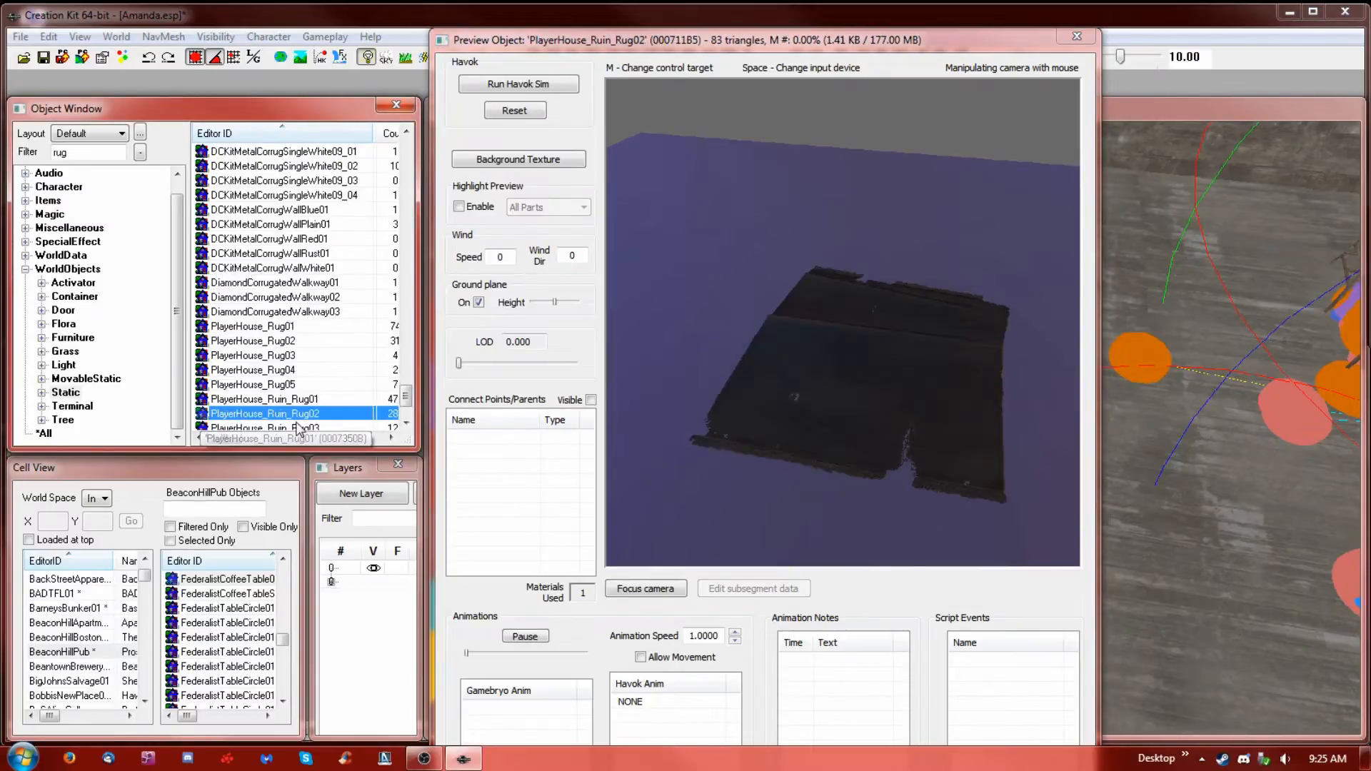
key("Down")
key("Down")
key("Down")
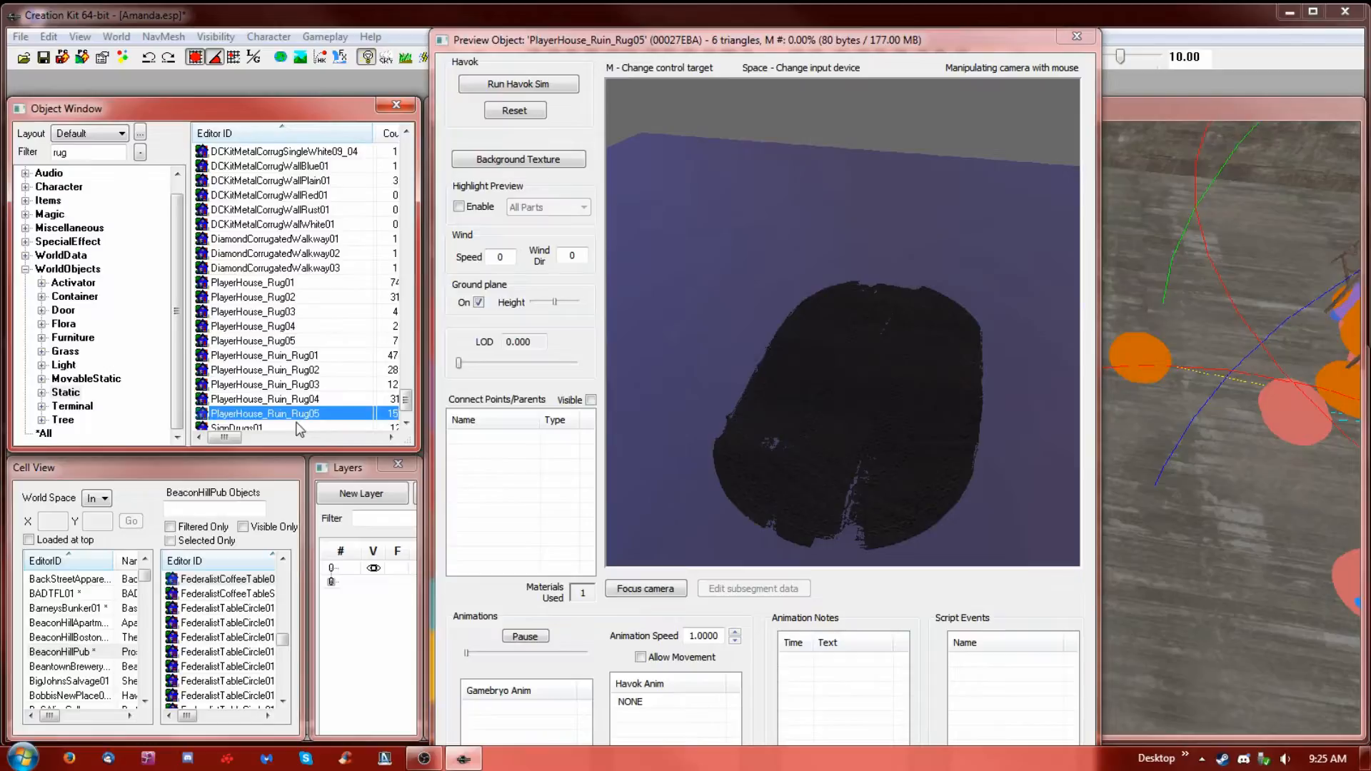
key("Down")
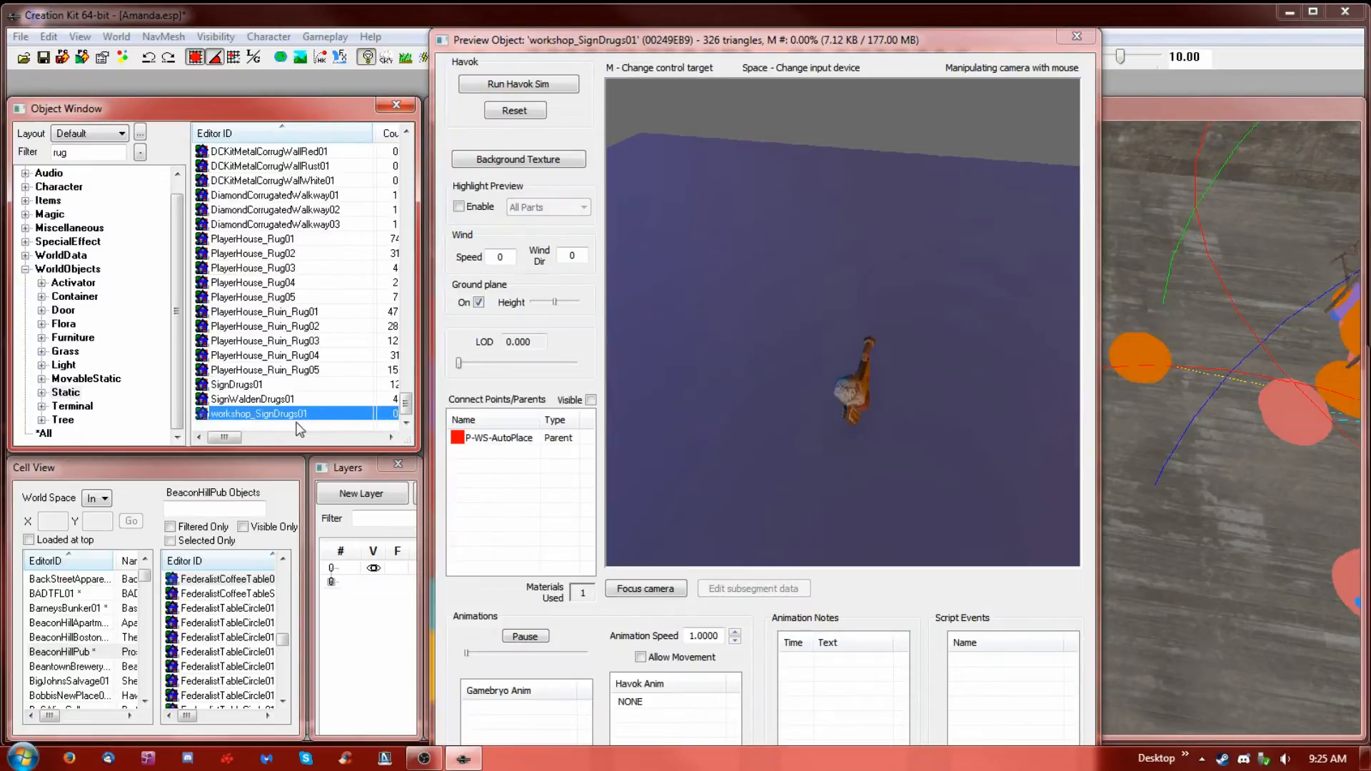
Go back to PlayerHouse_Rug05 and place it on the open floor in front of the coffee table
key("Up")
key("Up")
key("Up")
key("Up")
key("Up")
key("Up")
key("Up")
key("Up")
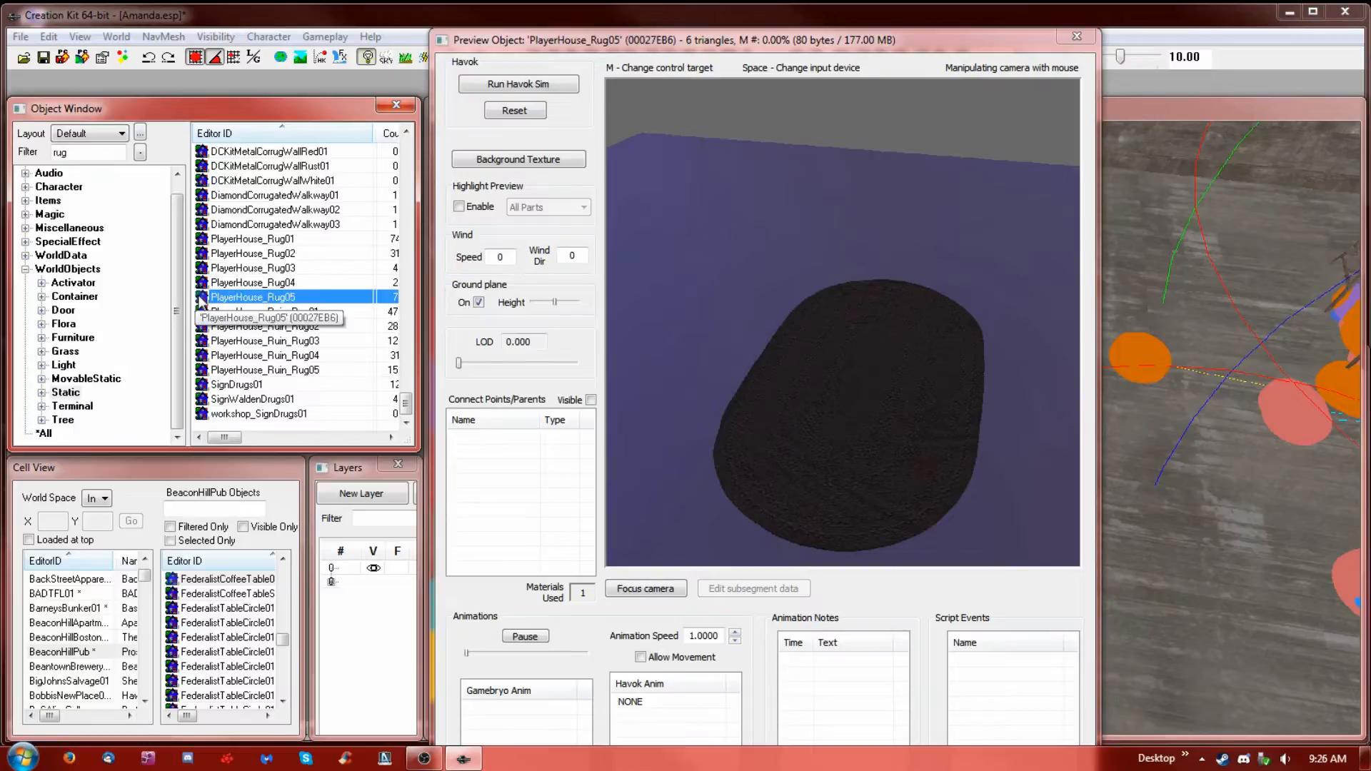
left_click_drag(1180, 505, 1031, 584)
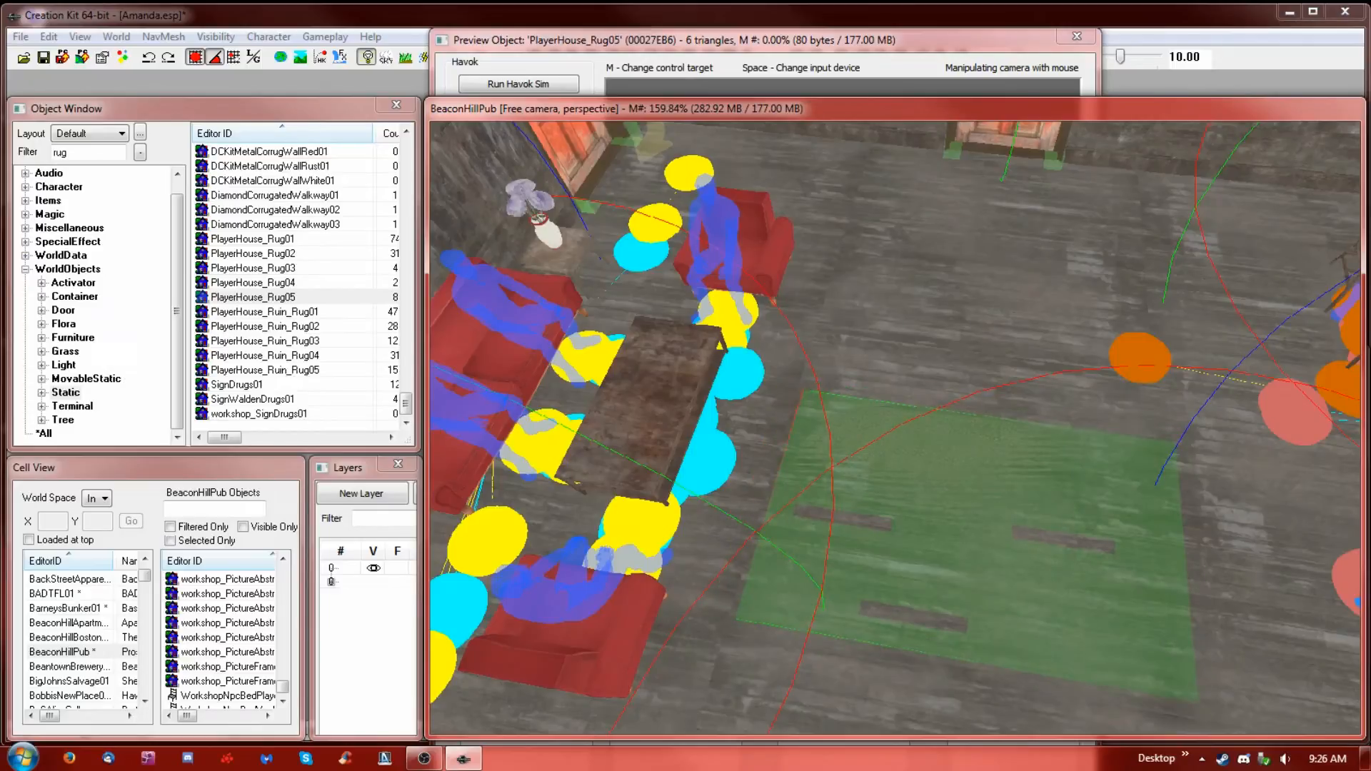
Turn off Snap to Grid and raise the rug slightly so the floorboards no longer poke through it
middle_click_drag(1029, 524, 1034, 496, "shift")
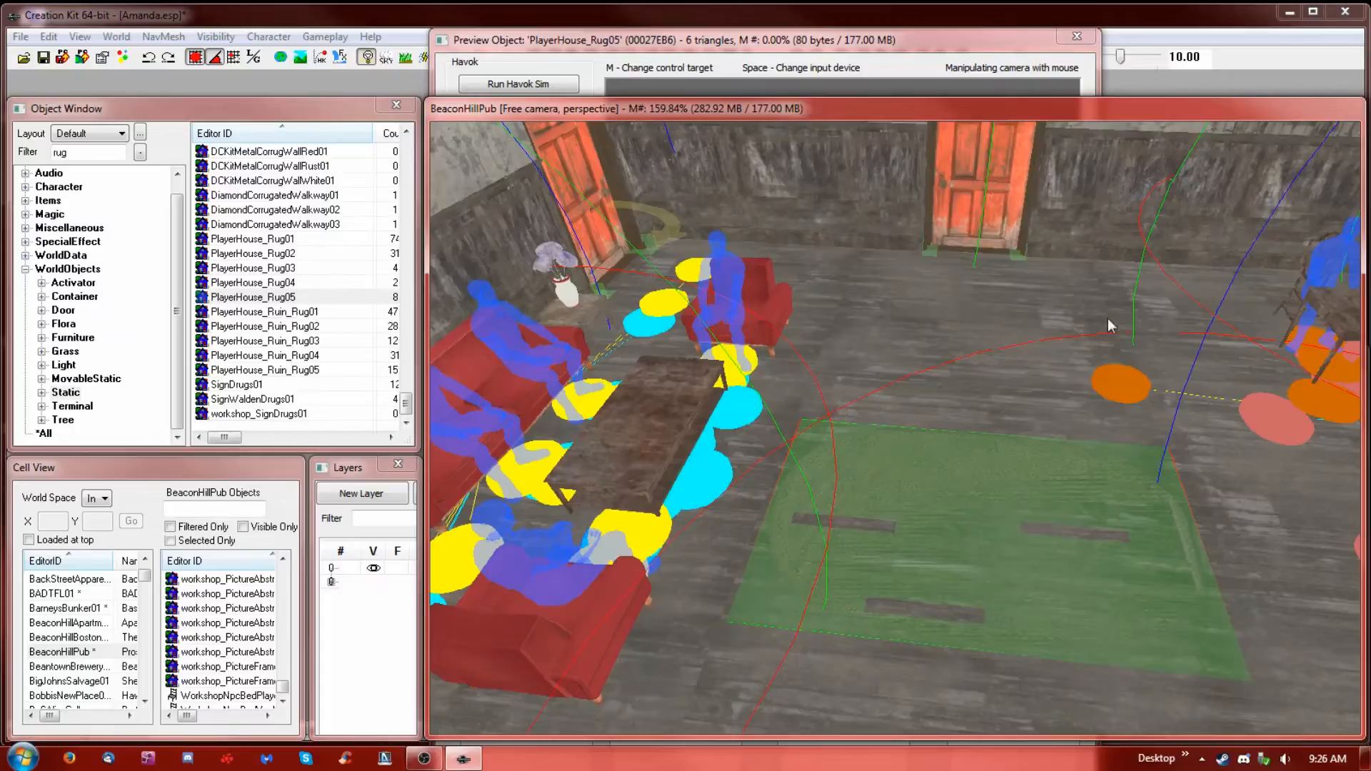
left_click(978, 195)
middle_click_drag(1029, 541, 1010, 469, "shift")
left_click(966, 475)
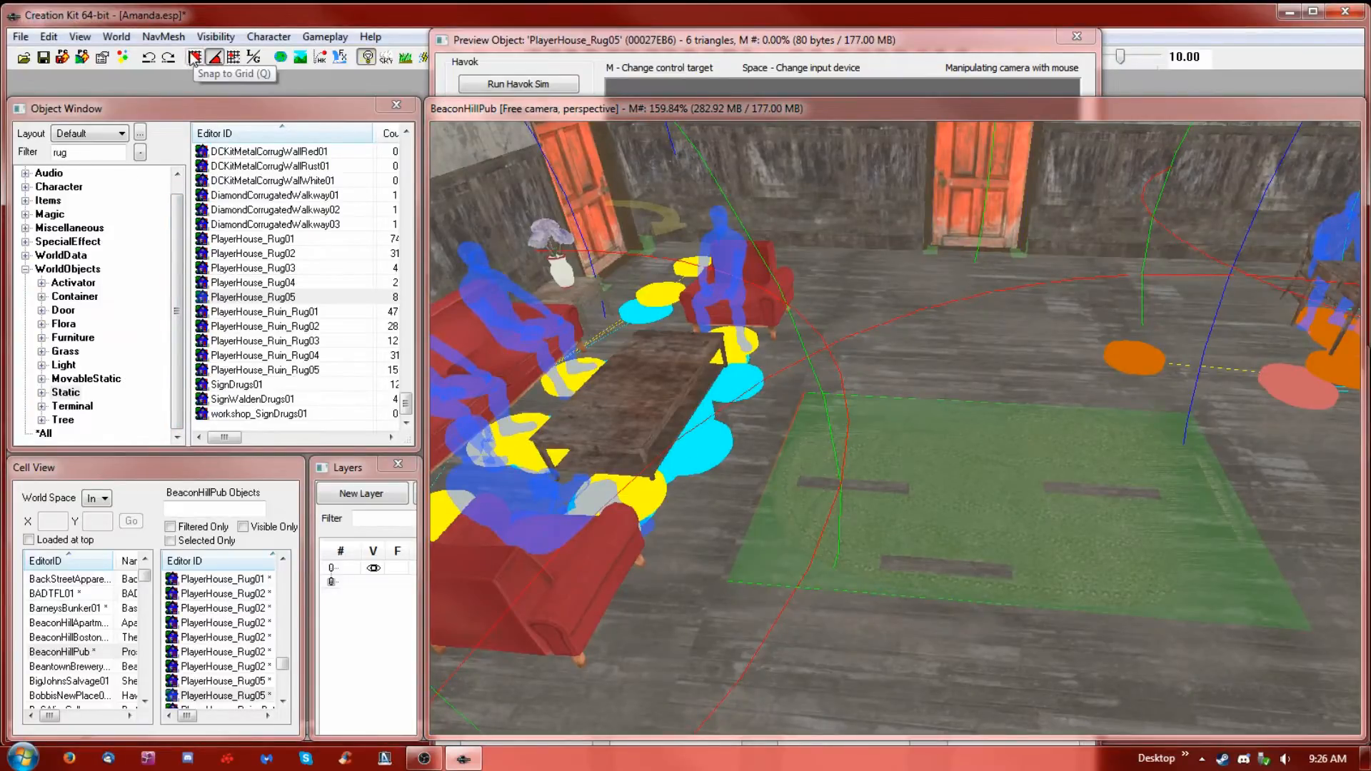
mouse_move(988, 492)
middle_mouse_down("shift")
mouse_move(997, 473)
mouse_move(993, 498)
middle_mouse_up("shift")
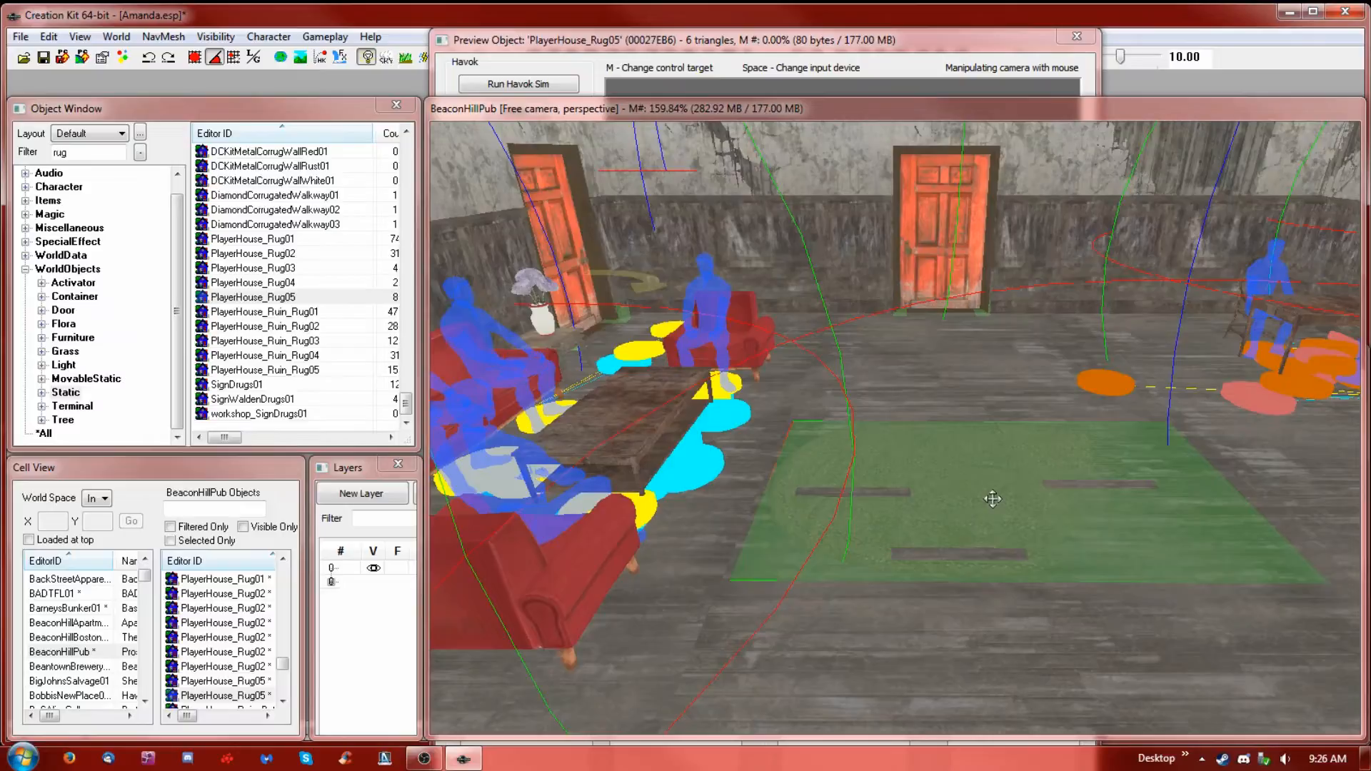
left_click_drag(992, 498, 993, 495)
middle_click_drag(992, 498, 1002, 530, "shift")
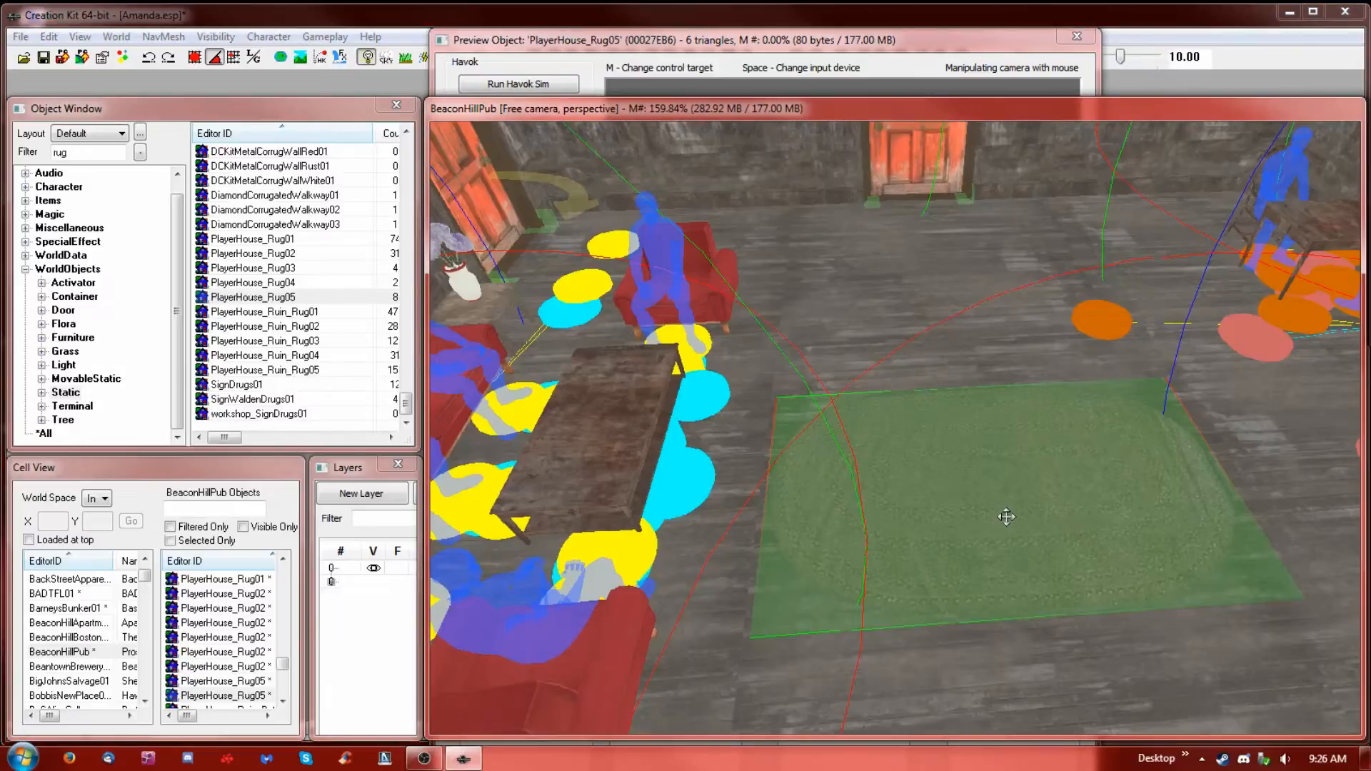
Rotate the rug so its long side runs parallel to the coffee table and the couch
key("w")
left_click_drag(1162, 554, 994, 526)
key("w")
middle_click_drag(980, 478, 871, 457, "shift")
scroll(871, 456, "down", 3)
middle_click_drag(1002, 444, 1092, 475, "shift")
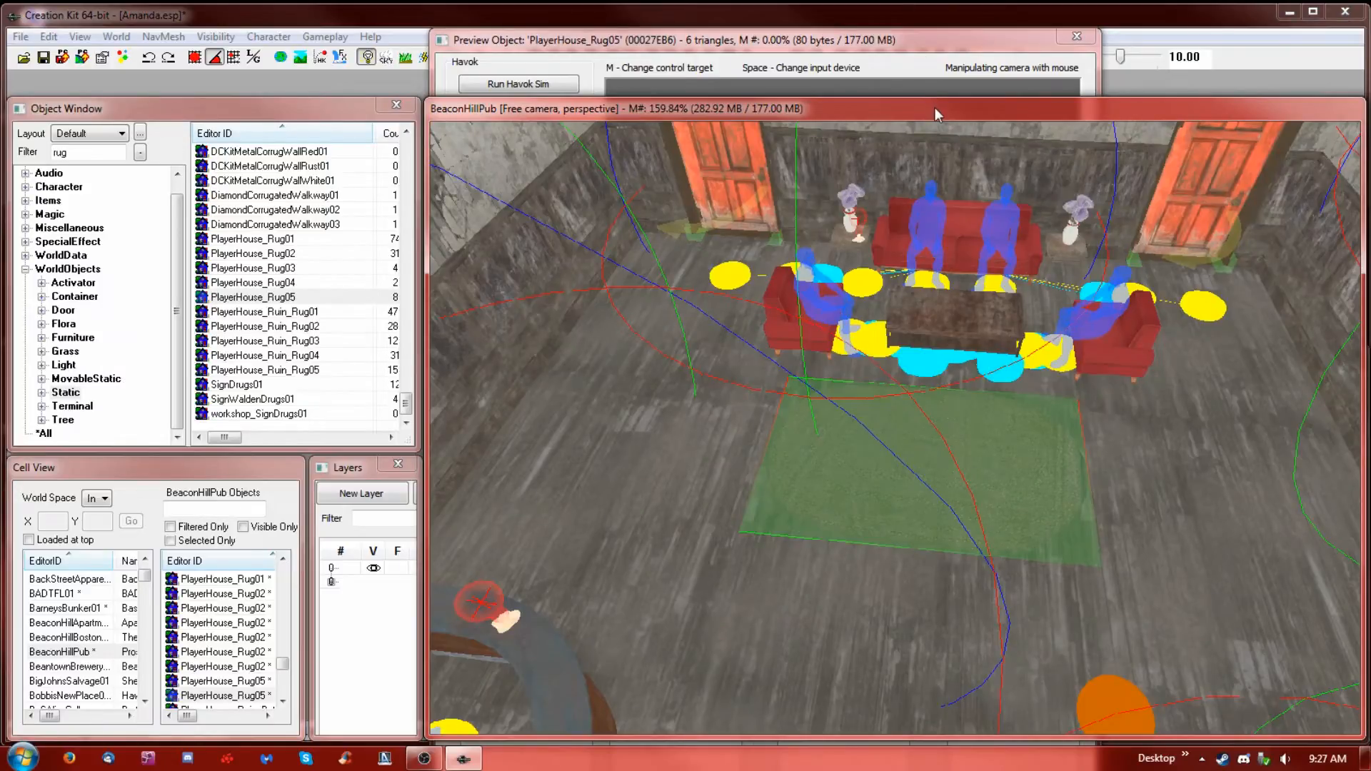
Filter the object list by "plant", compare the potted plants and select PottedPlantSet_PotBPlant01_Dirty
middle_click_drag(936, 143, 942, 189, "shift")
scroll(952, 219, "up", 2)
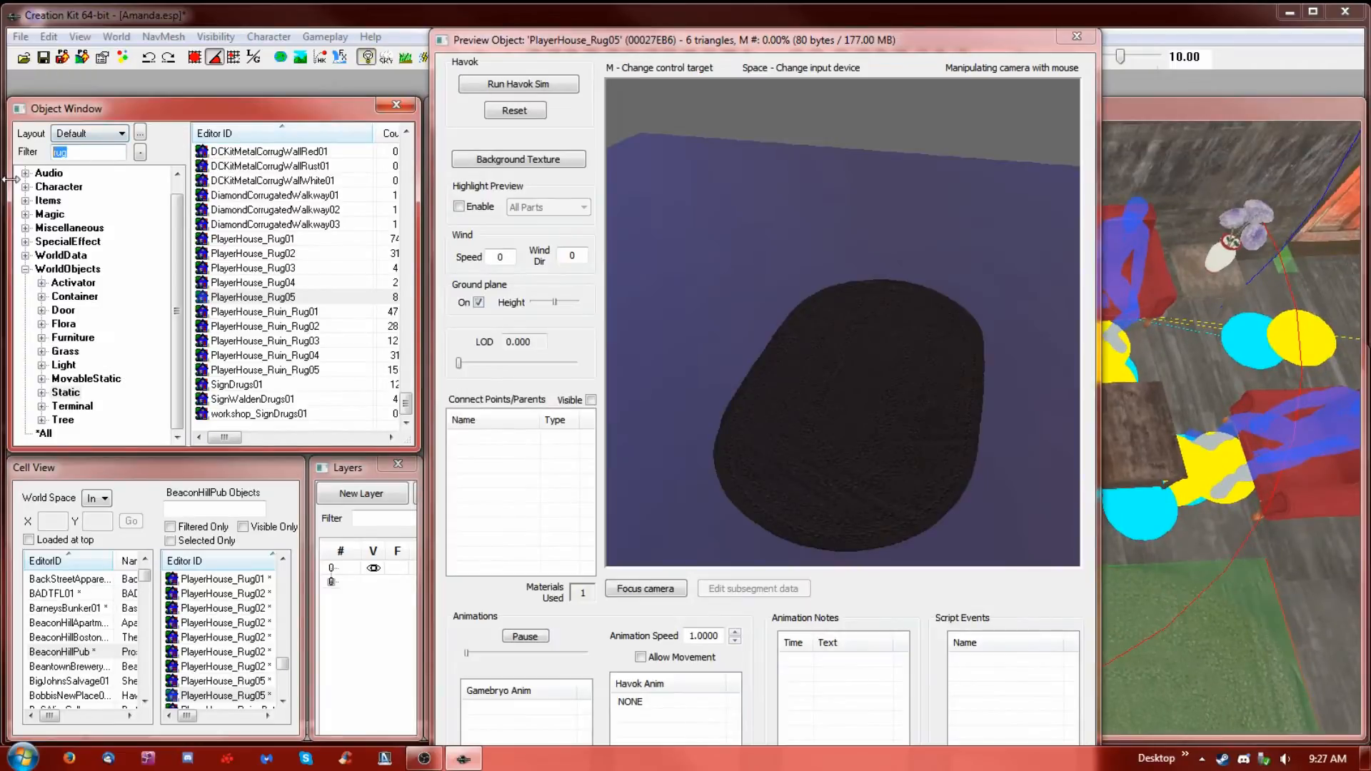
type("plant")
left_click(279, 153)
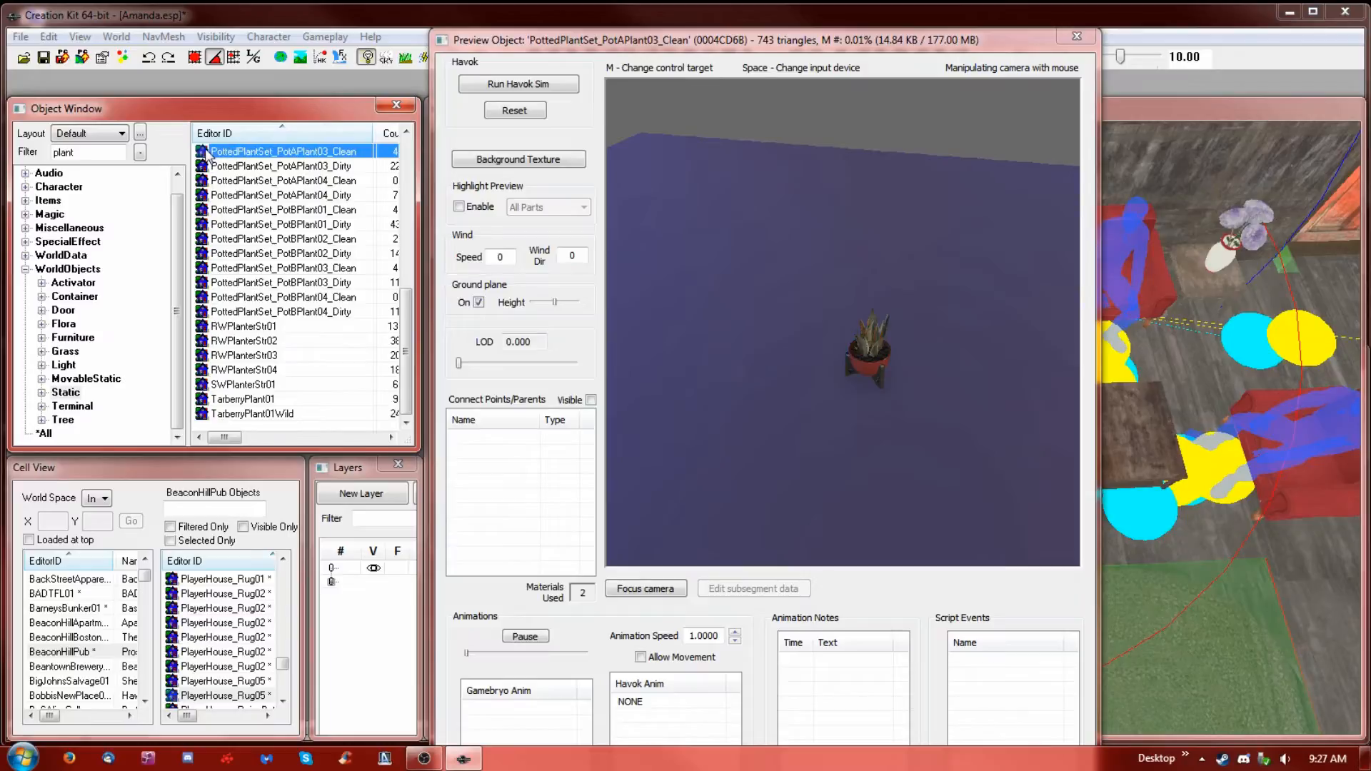
key("Down")
key("Down")
key("Down")
key("Down")
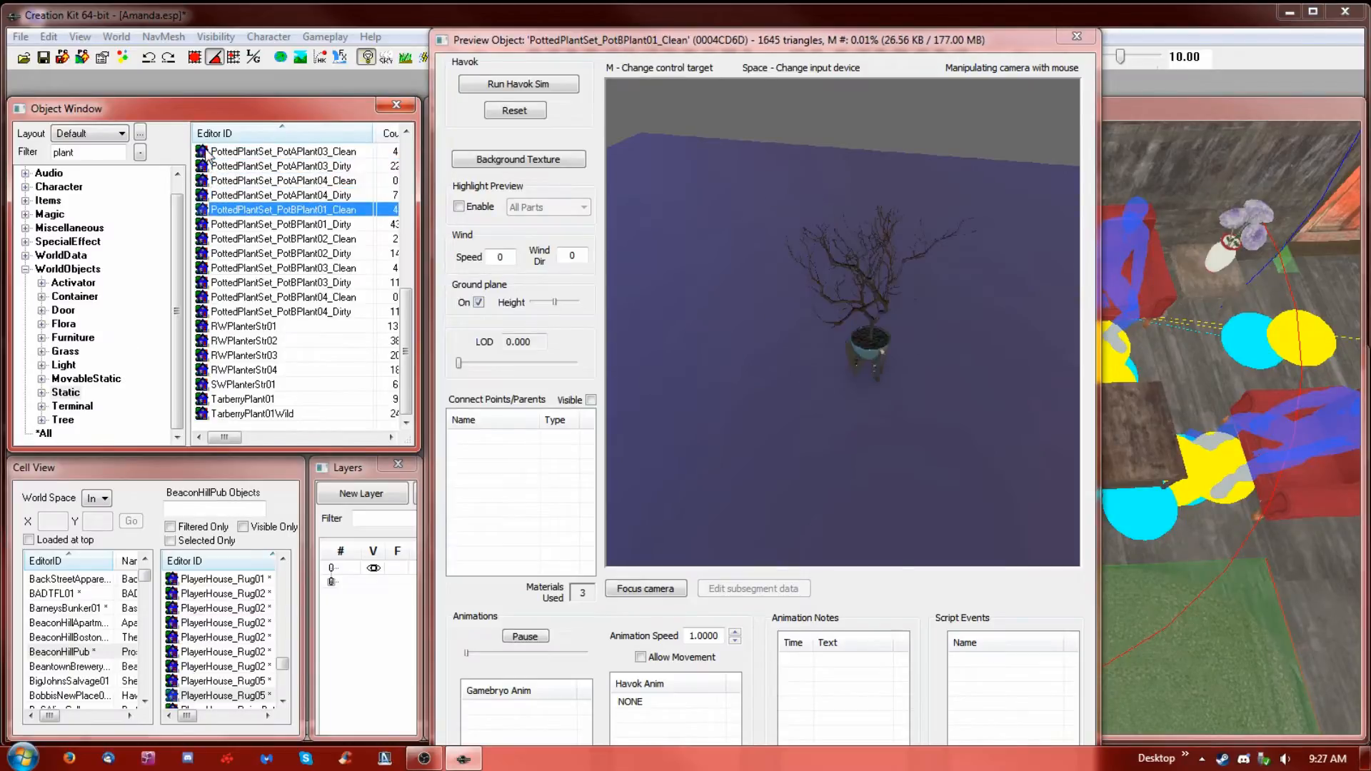
key("Down")
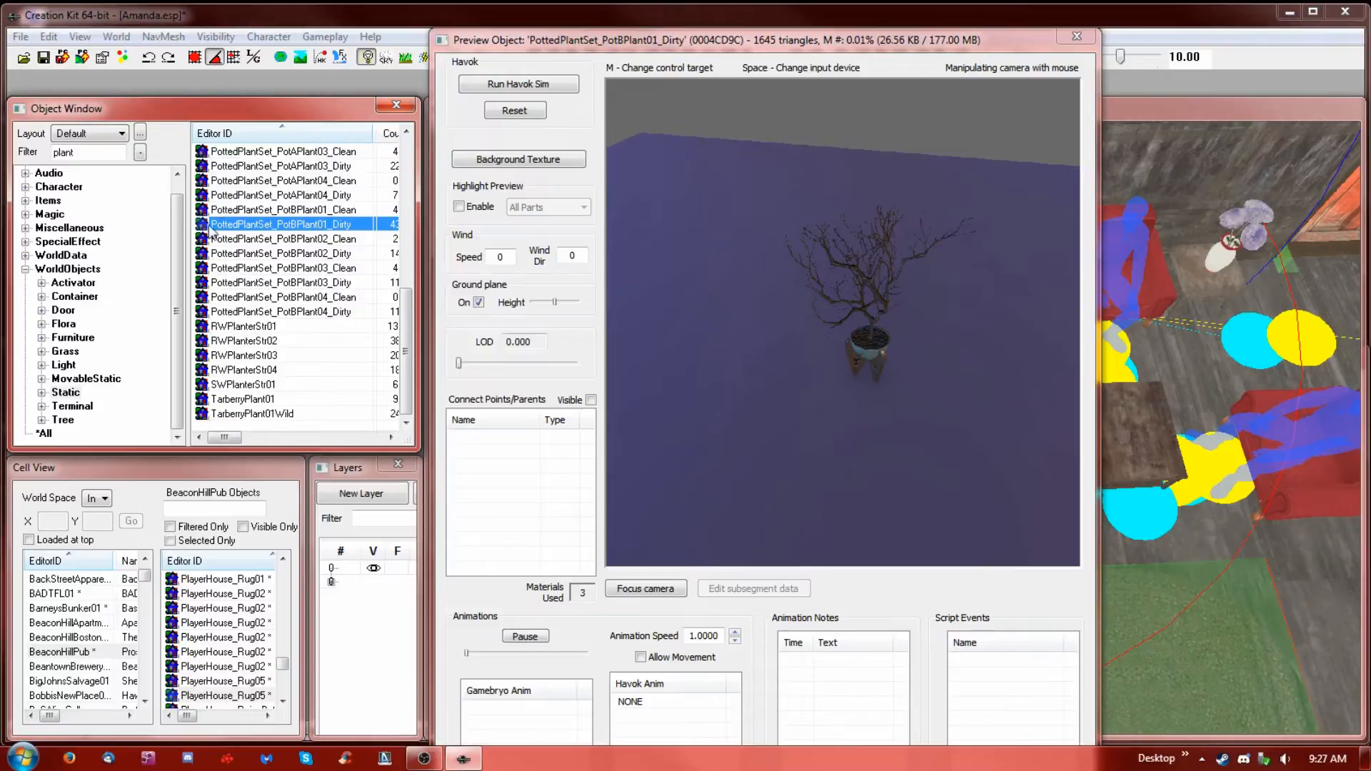
Place PottedPlantSet_PotBPlant01_Dirty in the pub and move it against the wall between the end table and the door
left_click(1287, 618)
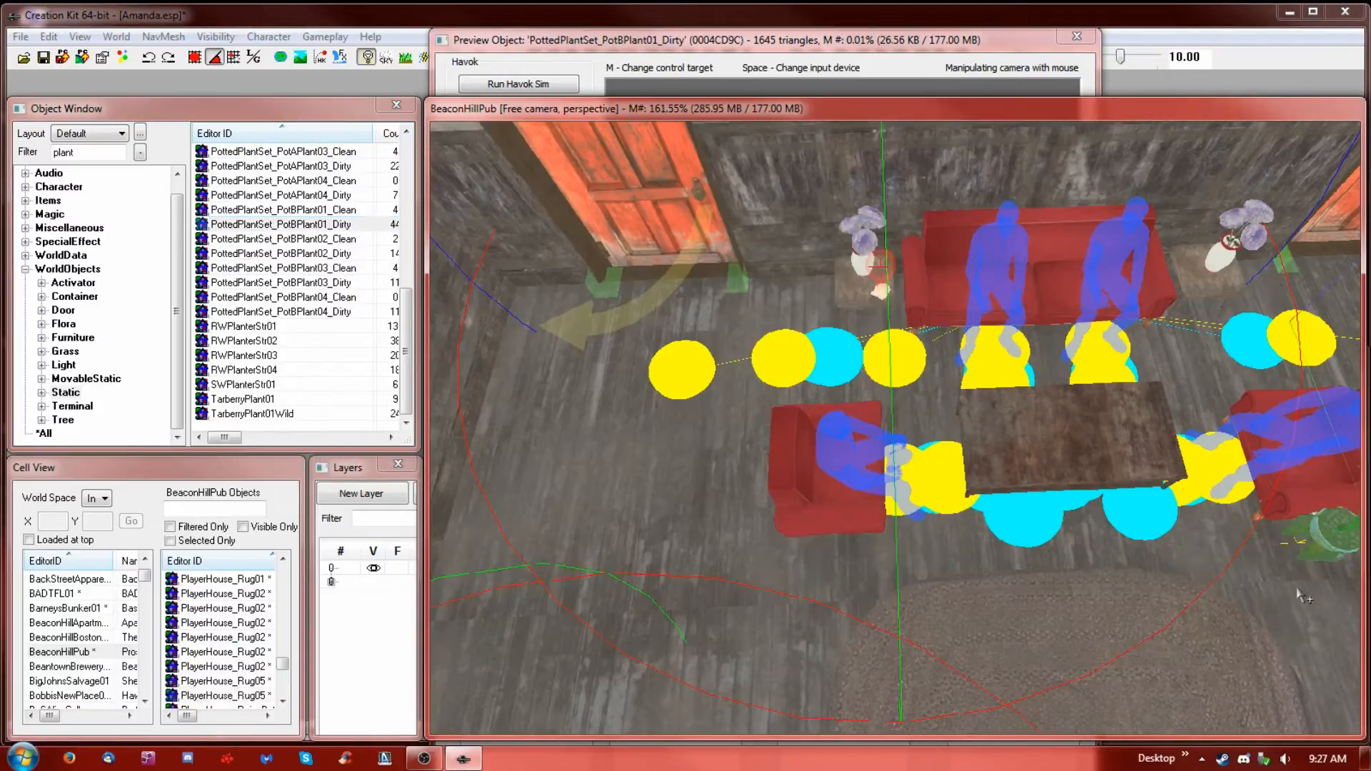
left_click(1328, 566)
middle_click_drag(1329, 567, 1288, 539, "shift")
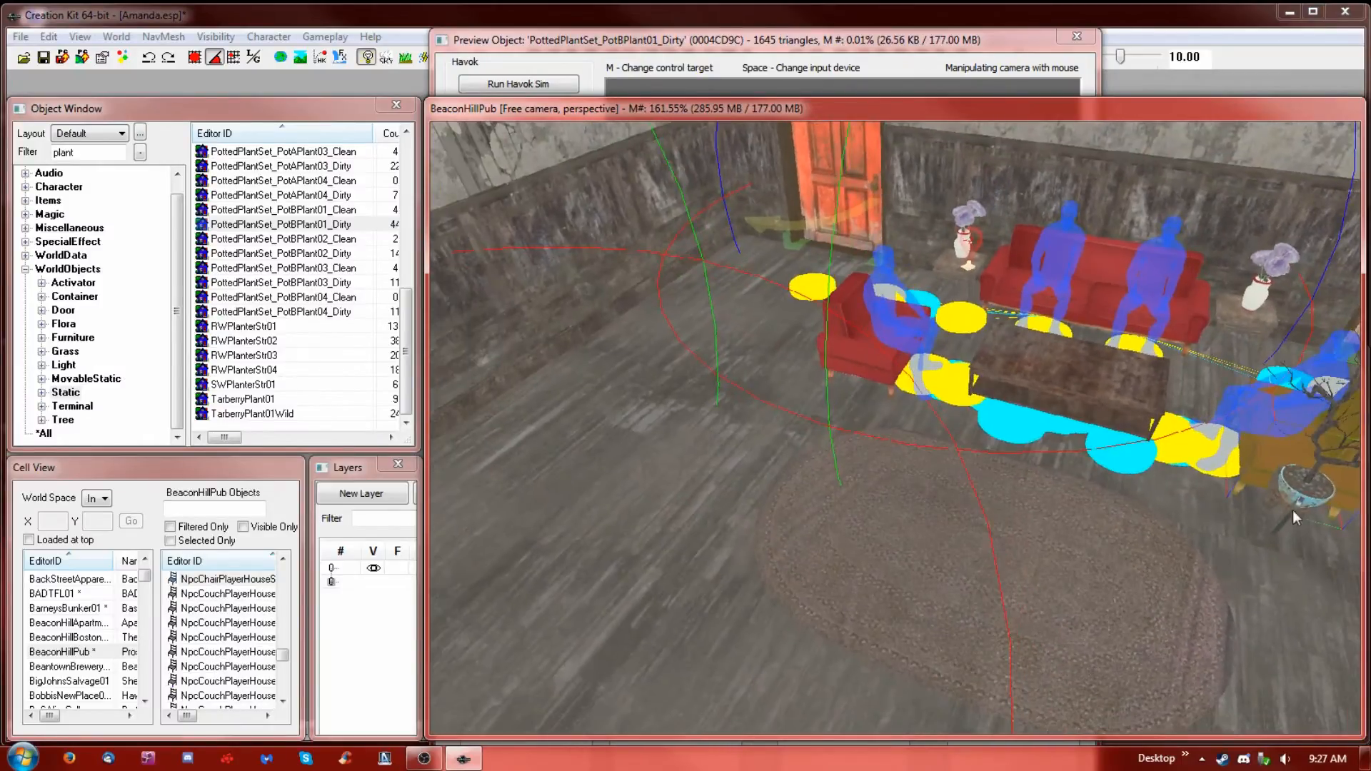
left_click(1293, 508)
left_click_drag(1292, 497, 1319, 322)
middle_click_drag(1319, 322, 1177, 385, "shift")
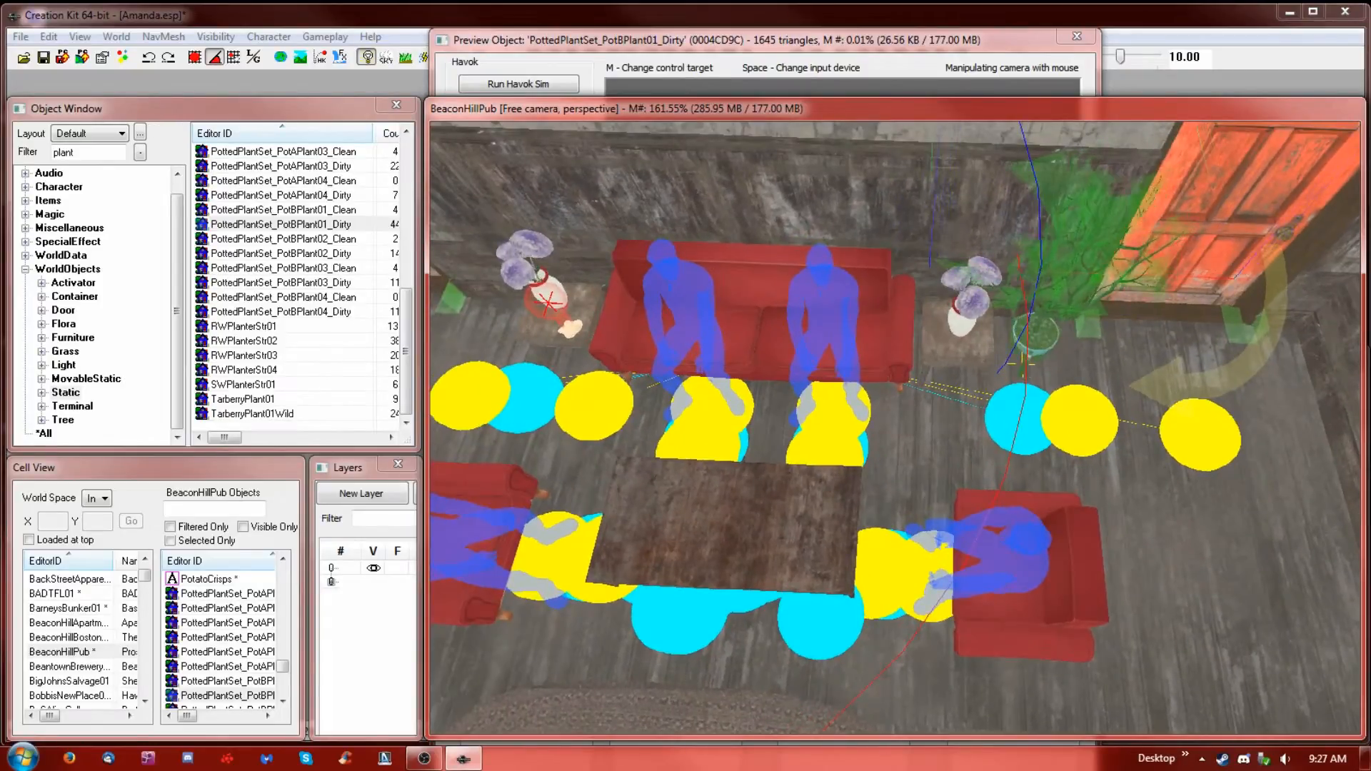
Add a second copy of the potted plant between the door and the end table at the couch's other end
middle_click_drag(1043, 306, 1055, 362, "shift")
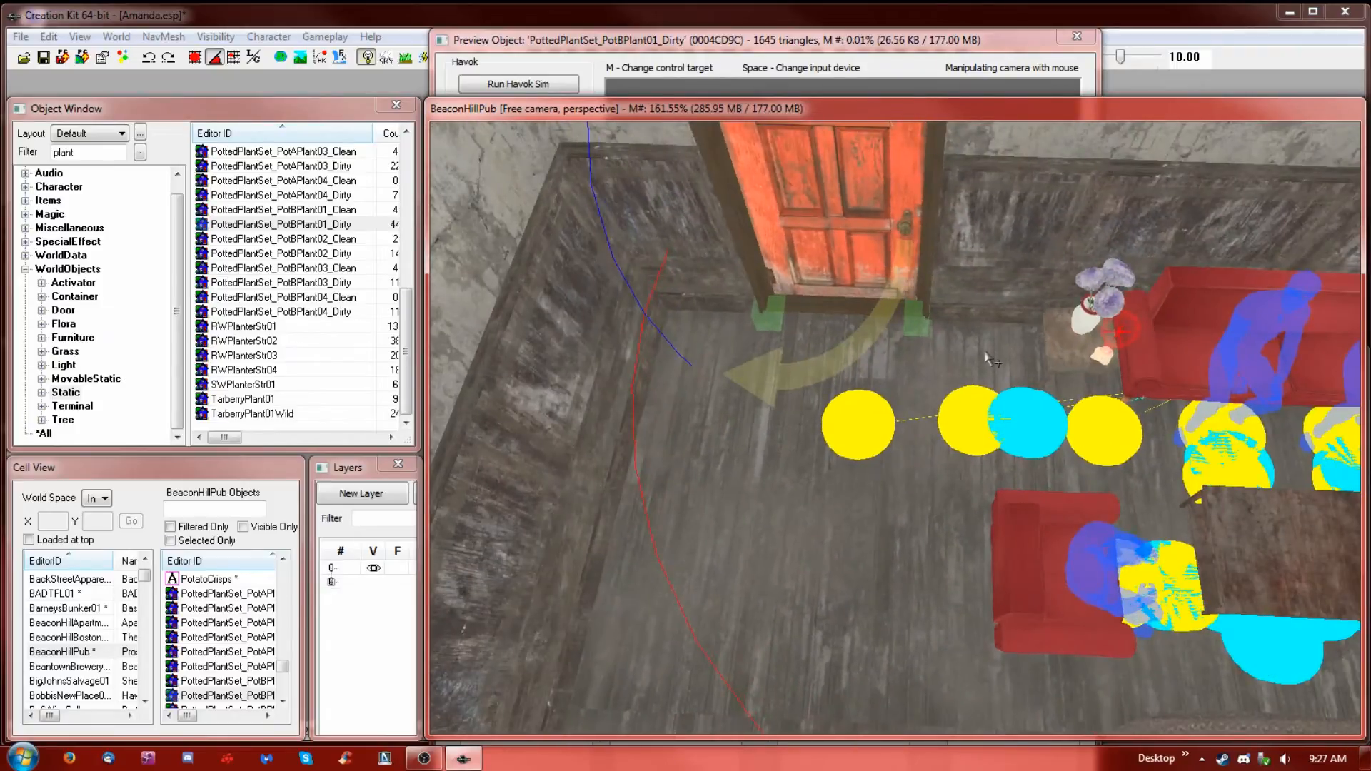
left_click(992, 367)
key("ctrl+z")
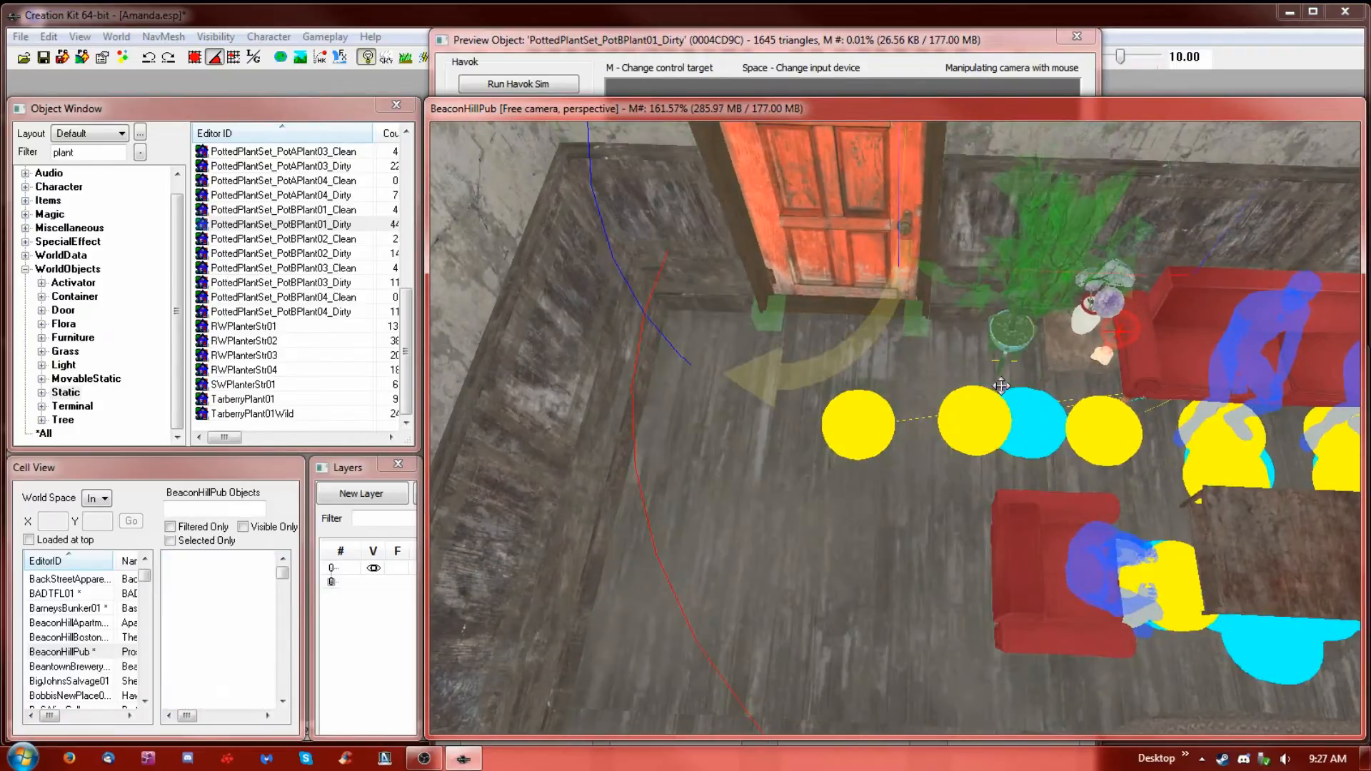
left_click_drag(1016, 344, 987, 363)
mouse_move(988, 326)
middle_mouse_down("shift")
mouse_move(989, 251)
mouse_move(1010, 279)
mouse_move(1007, 334)
middle_mouse_up("shift")
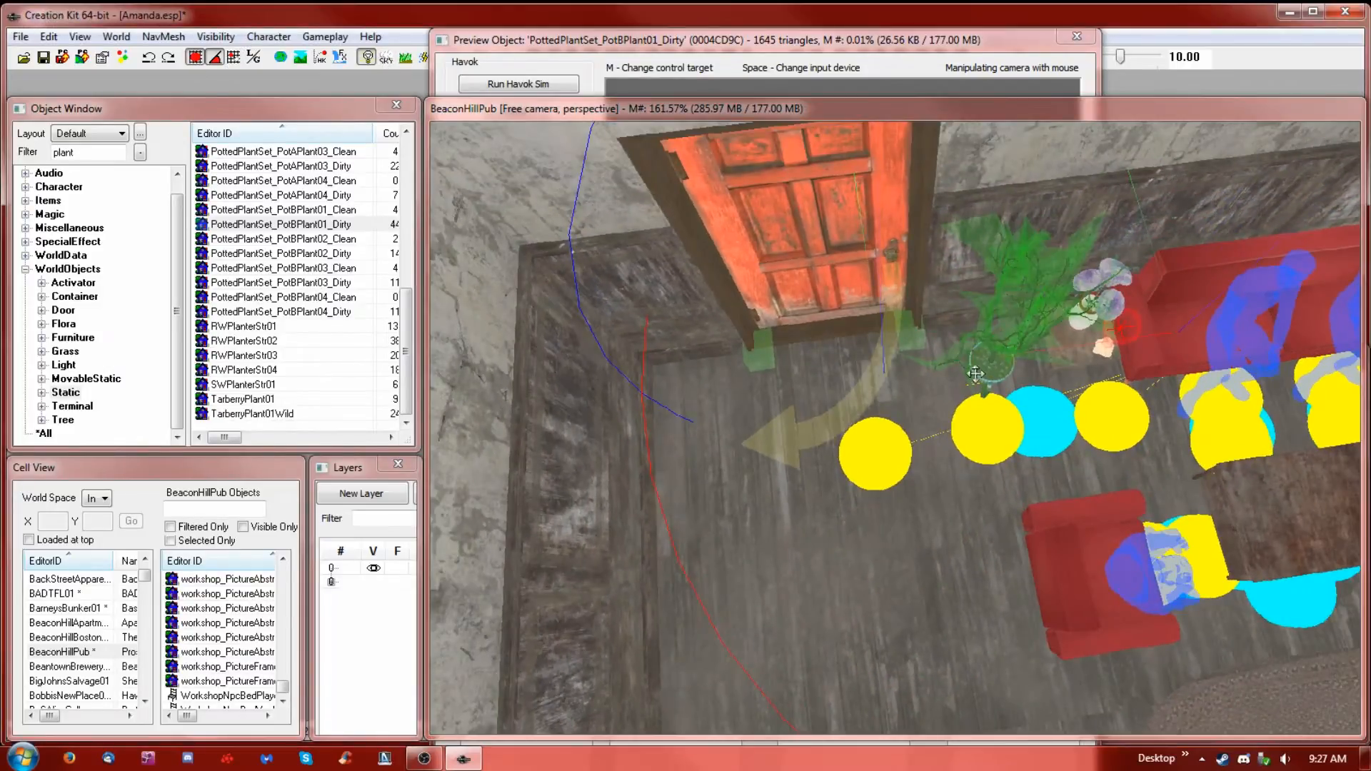
Fine-tune the positions of both potted plants beside the end tables at either end of the couch
left_click_drag(993, 375, 990, 367)
middle_click_drag(1101, 340, 1067, 407, "shift")
left_click(989, 391)
left_click_drag(989, 392, 998, 400)
middle_click_drag(657, 373, 950, 394)
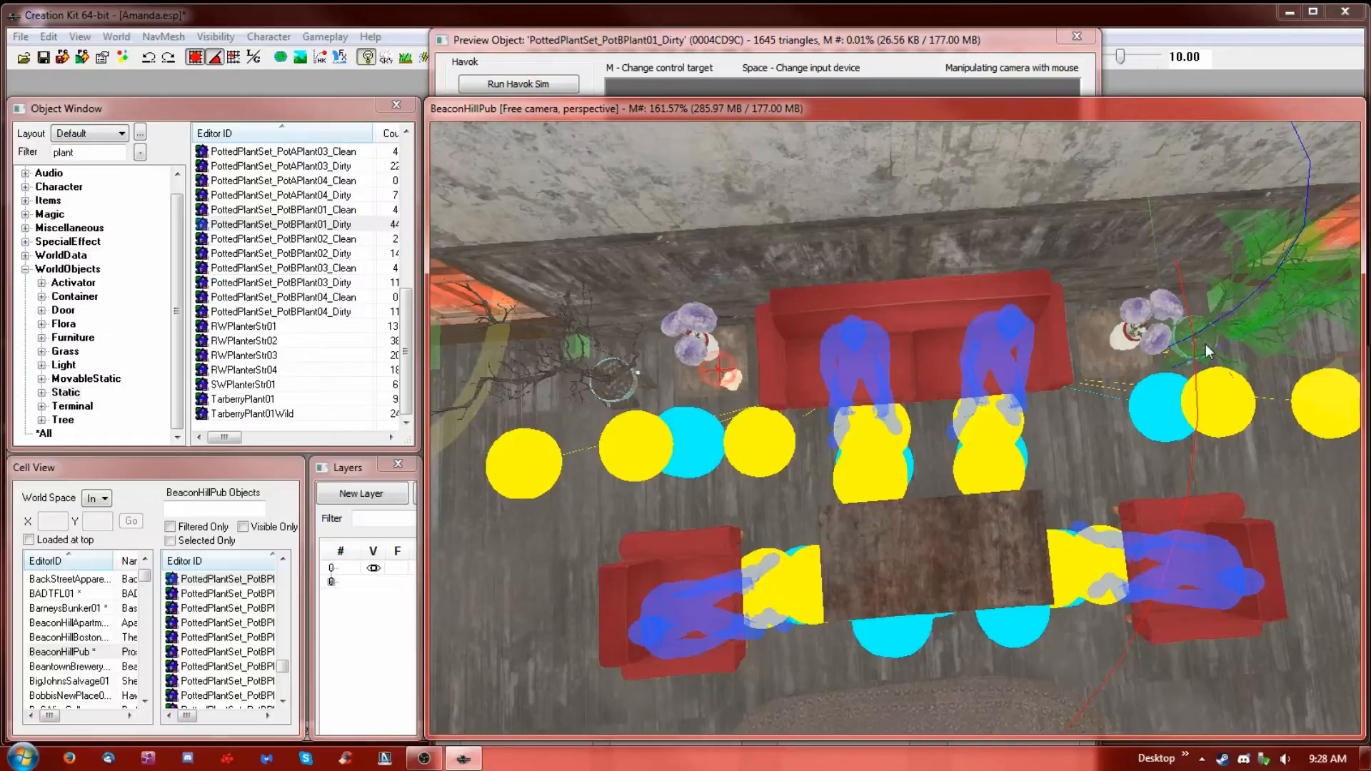
mouse_move(1166, 352)
left_mouse_down()
mouse_move(1179, 363)
mouse_move(1165, 352)
left_mouse_up()
middle_click_drag(1210, 313, 1211, 267, "shift")
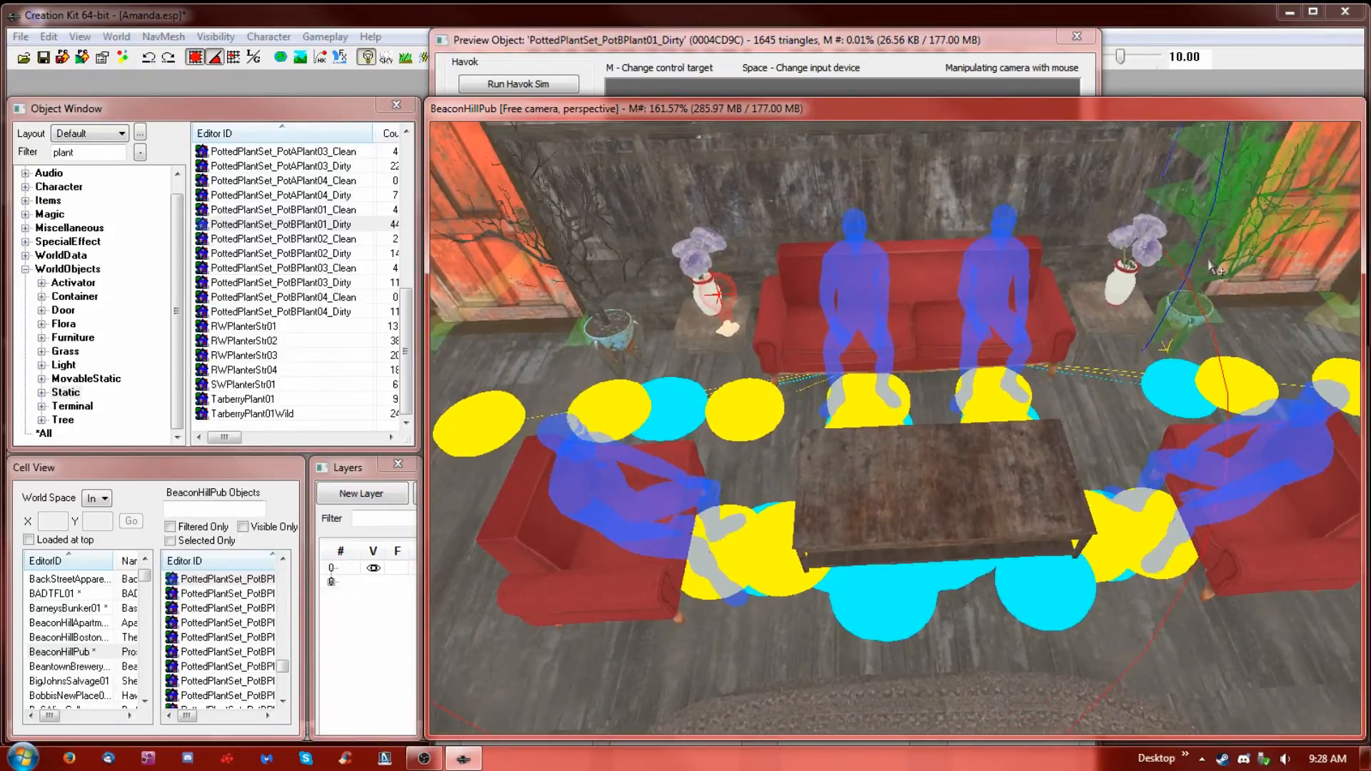
left_click(615, 334)
left_click_drag(612, 340, 623, 310)
middle_click_drag(624, 314, 785, 312, "shift")
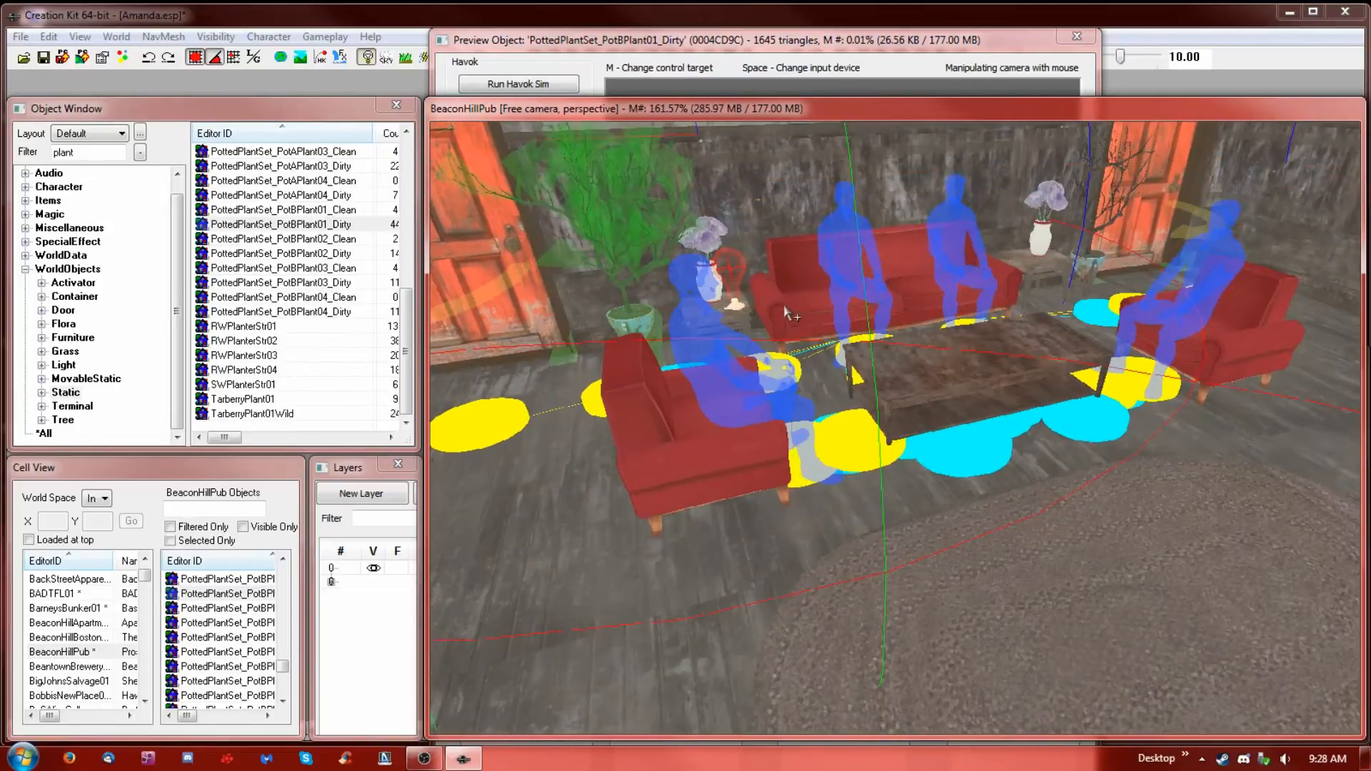
Preview the couch area with the scene's own lighting from several angles, then return to the bright working view
key("a")
middle_click_drag(886, 271, 850, 279, "shift")
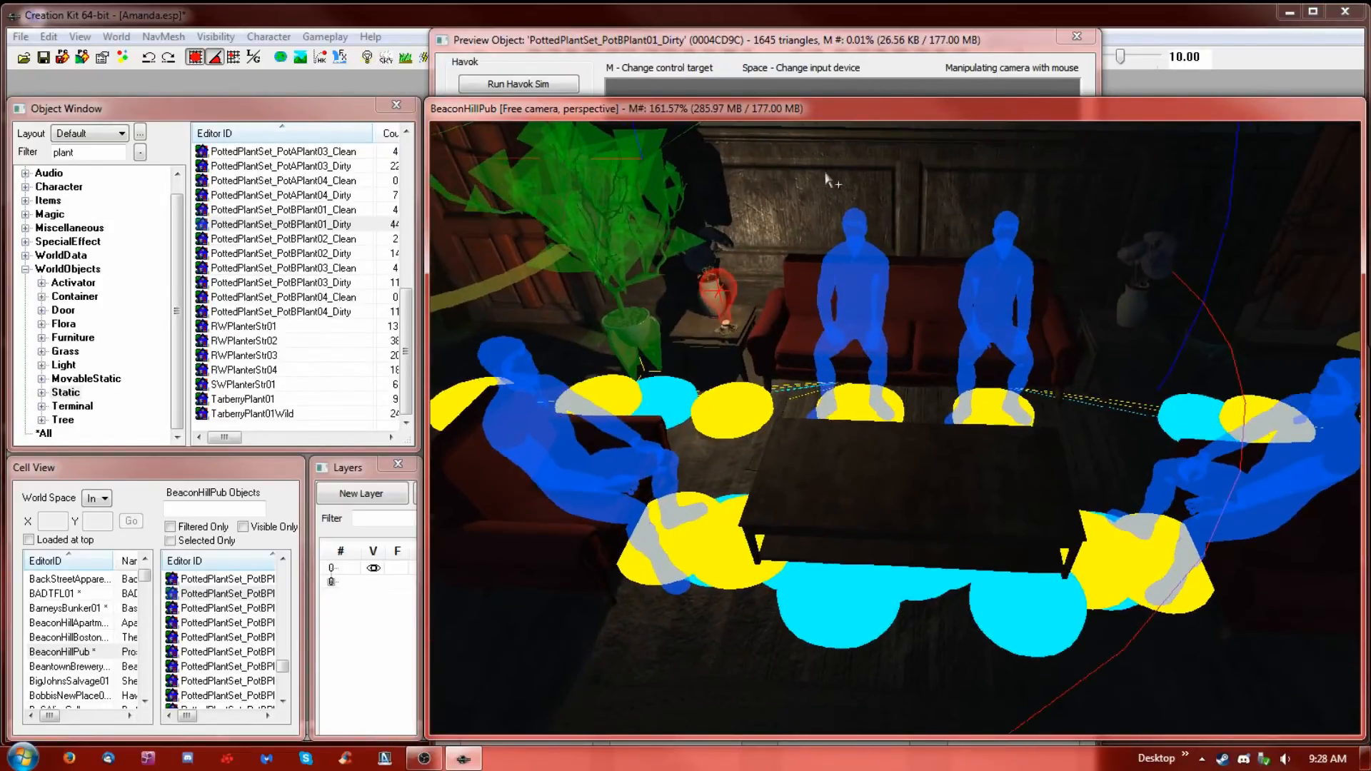
left_click(828, 194)
scroll(958, 206, "down", 3)
middle_click_drag(959, 206, 896, 191, "shift")
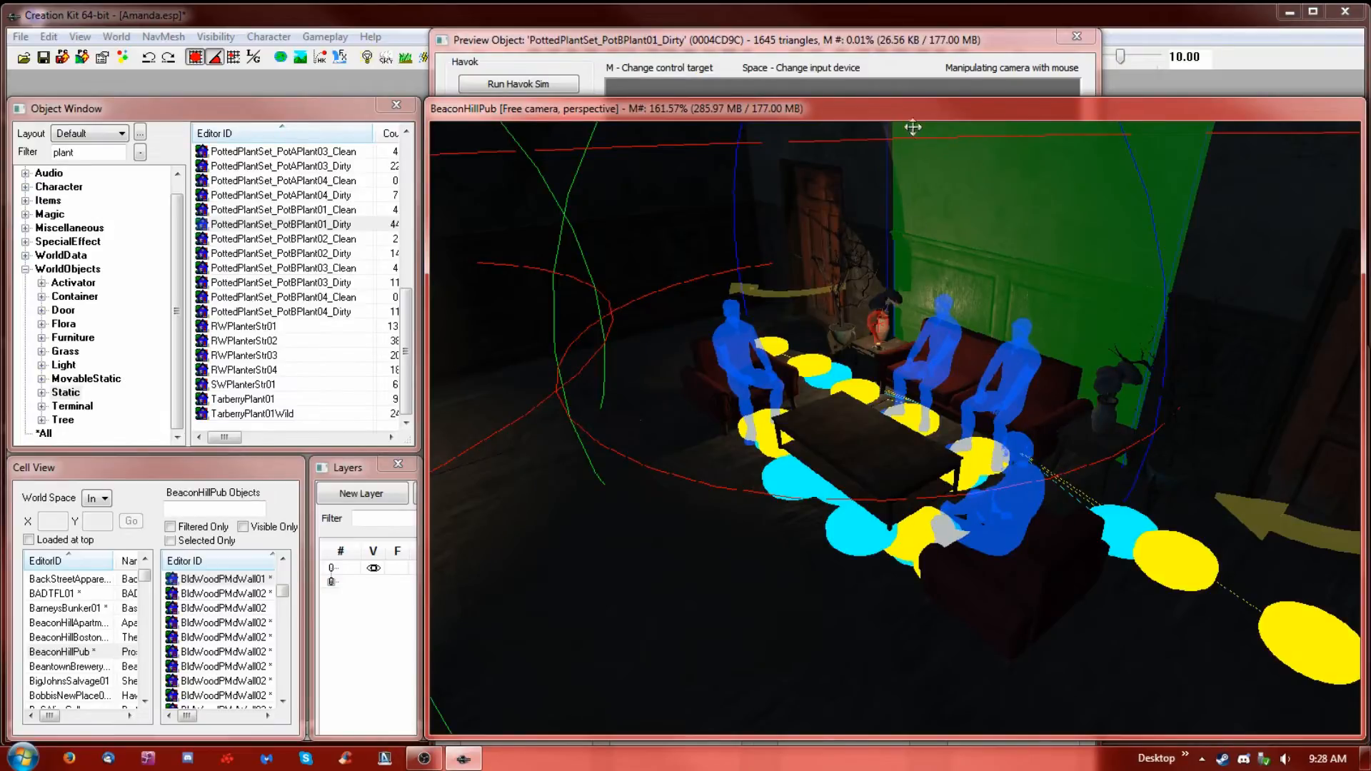
left_click(872, 46)
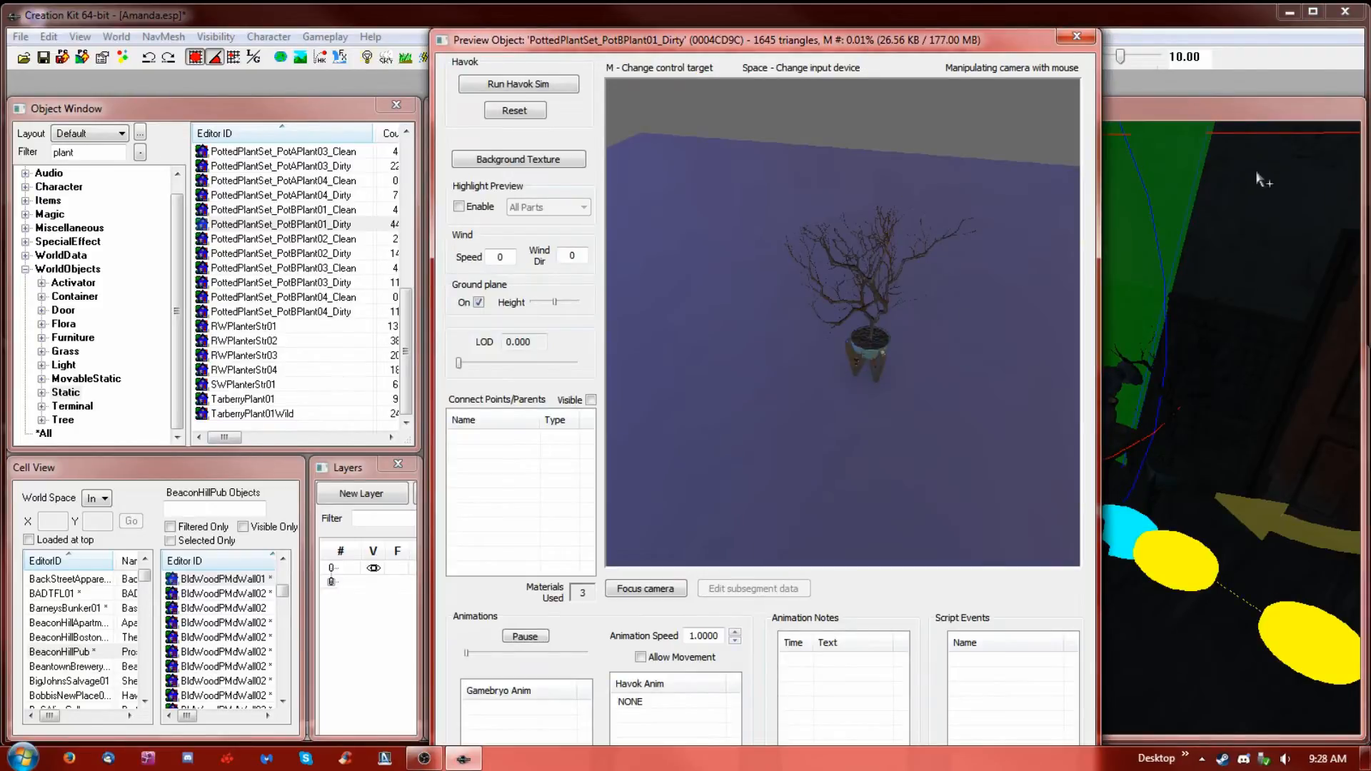
left_click(1227, 111)
middle_click_drag(1174, 223, 1046, 410, "shift")
scroll(962, 520, "up", 3)
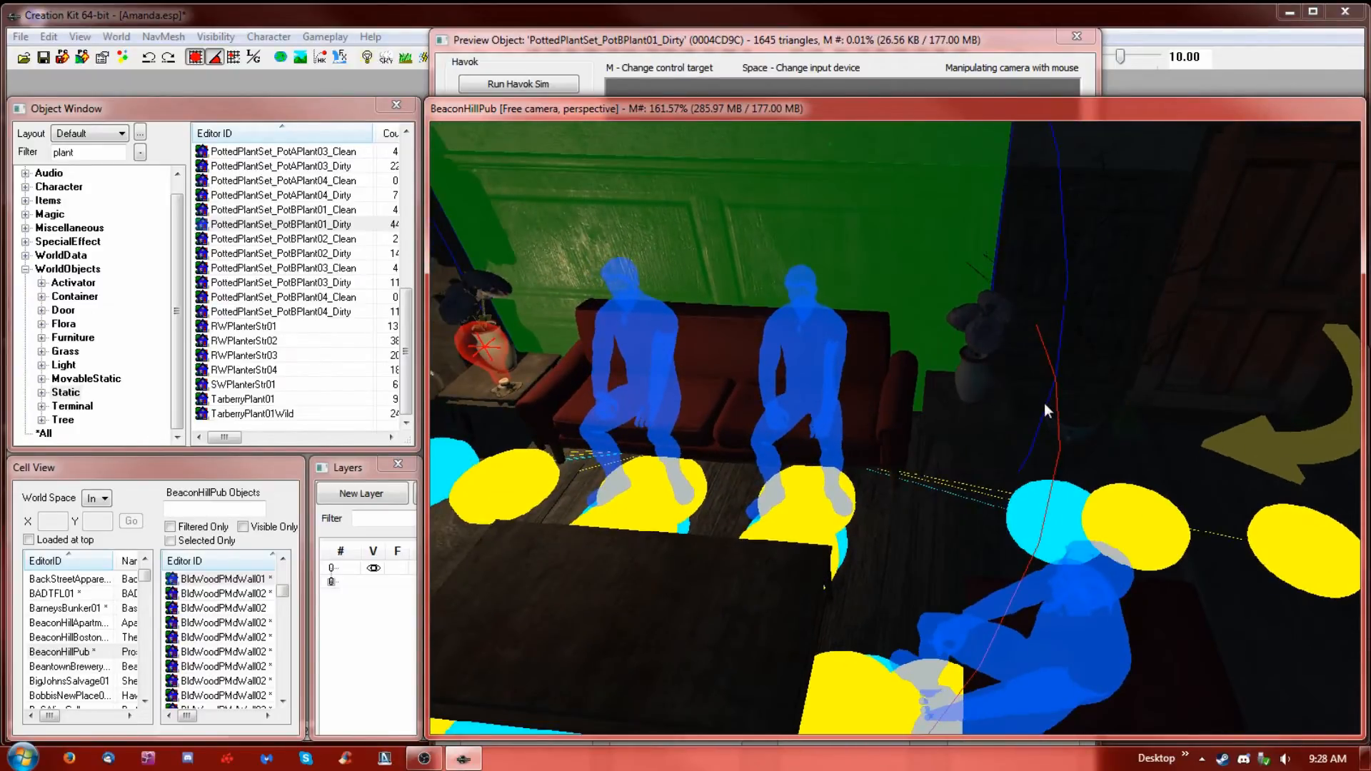
key("a")
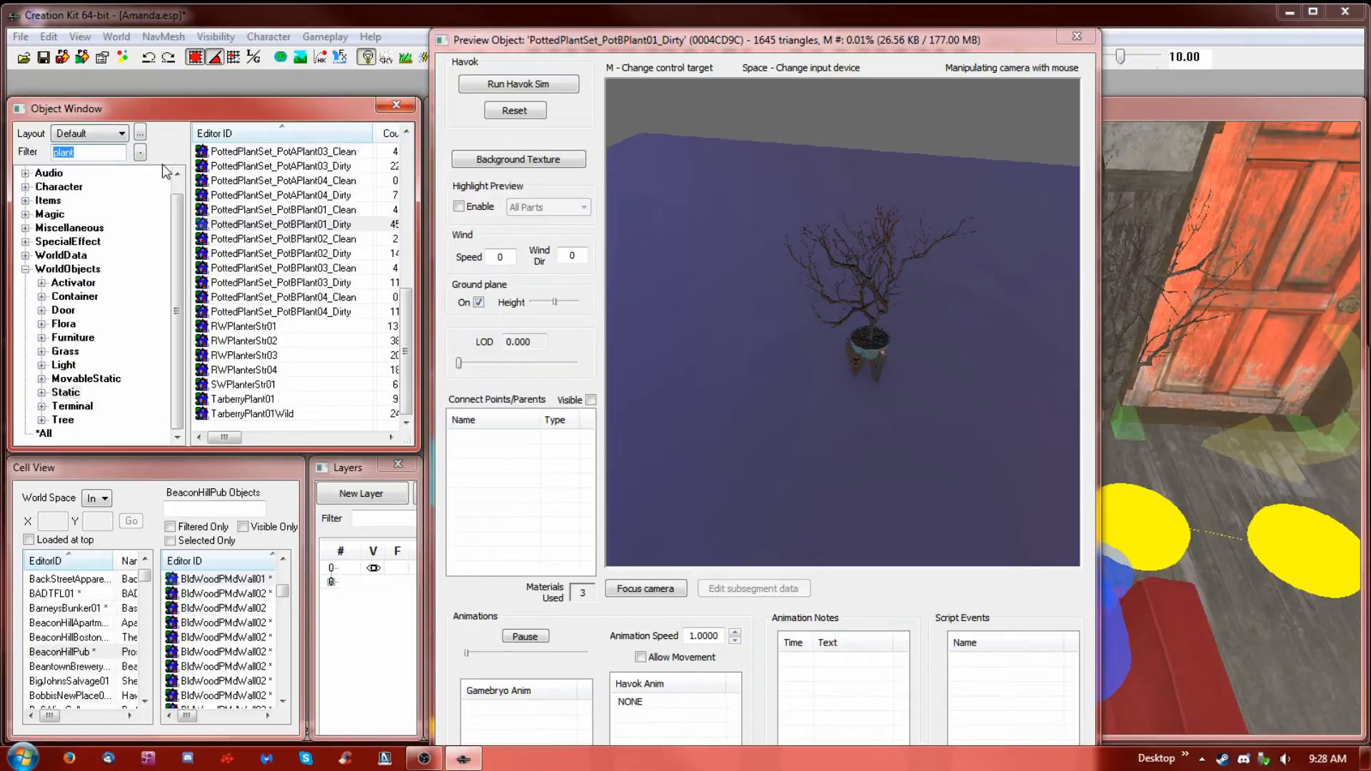
Filter the object list by "PLATE" and show the MiscItem entries under Items
type("PLATE")
left_click(182, 177)
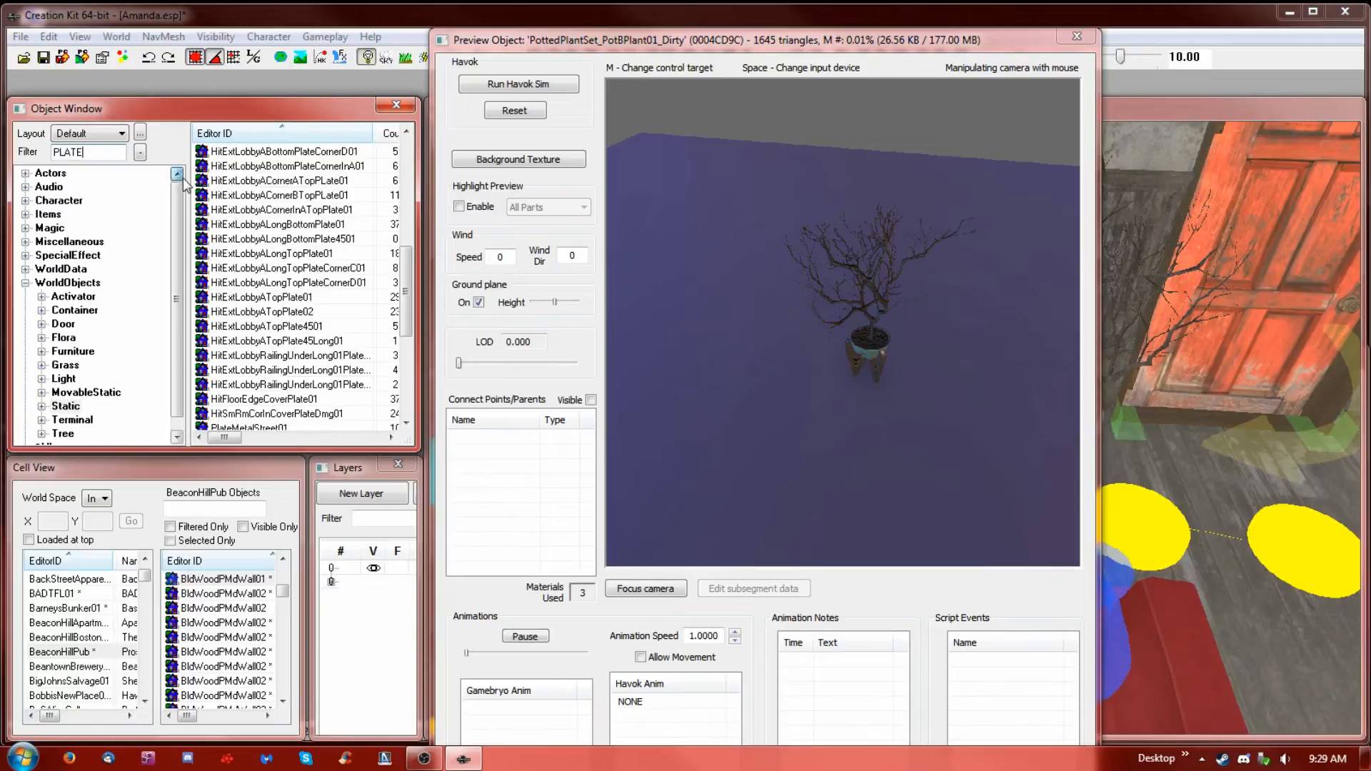
left_click(25, 214)
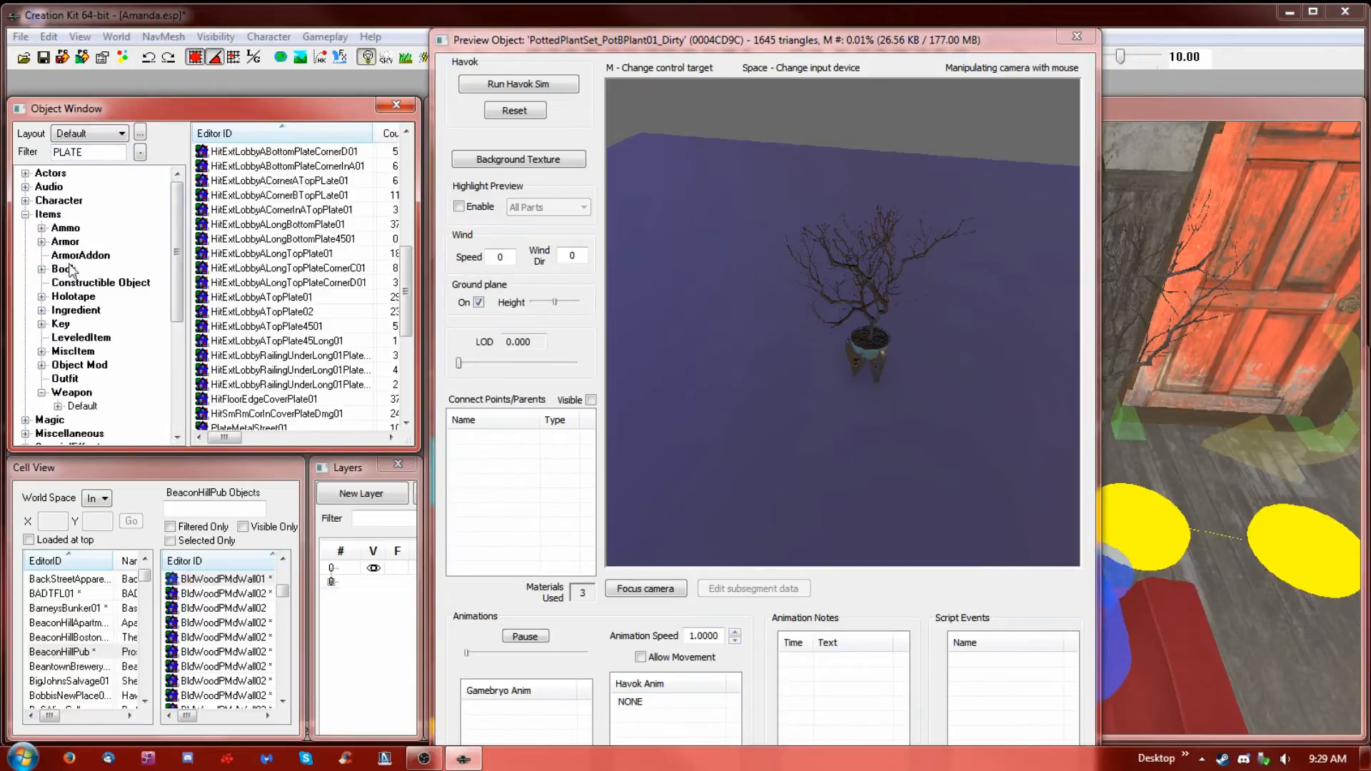
left_click(71, 352)
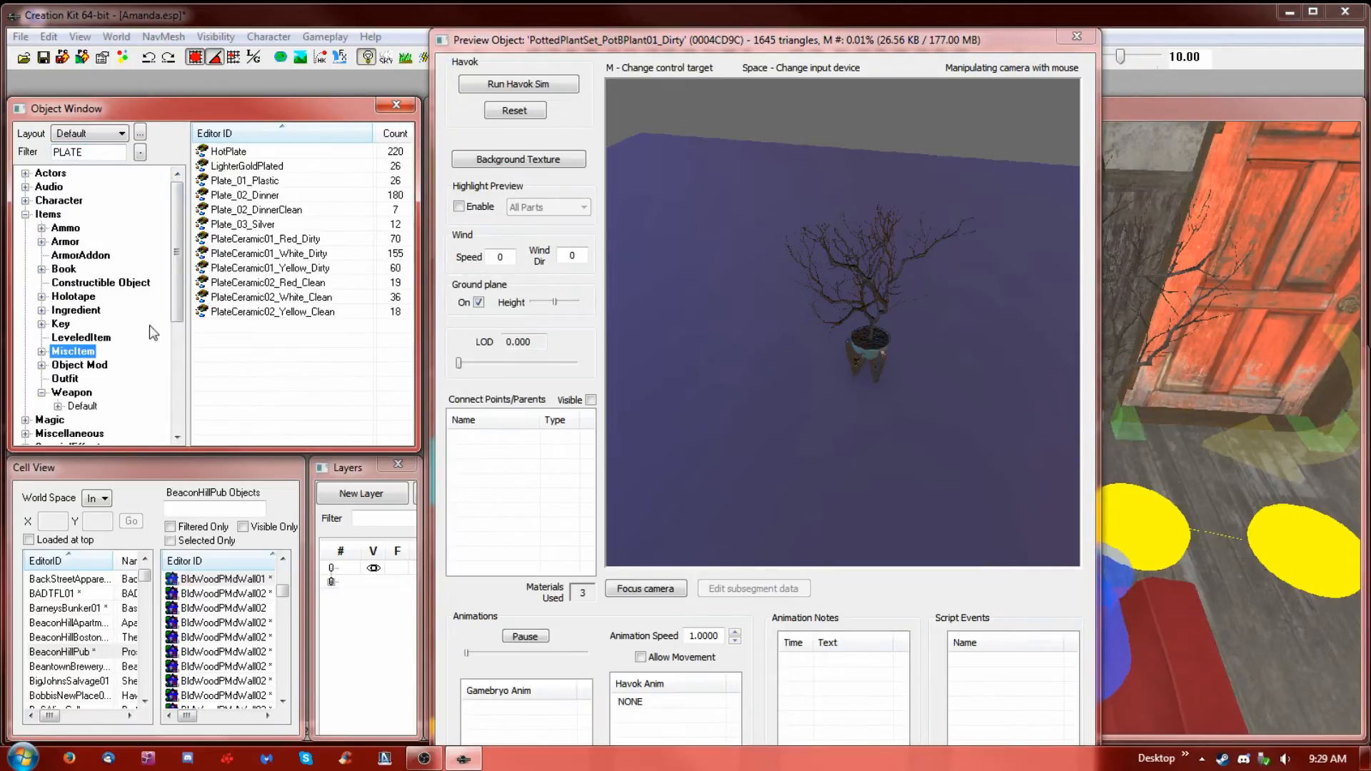
Compare the plastic, dinner and ceramic plates, close the object preview and select PlateCeramic01_Red_Dirty
left_click(248, 182)
left_click(244, 209)
left_click(259, 239)
left_click(259, 254)
left_click(259, 269)
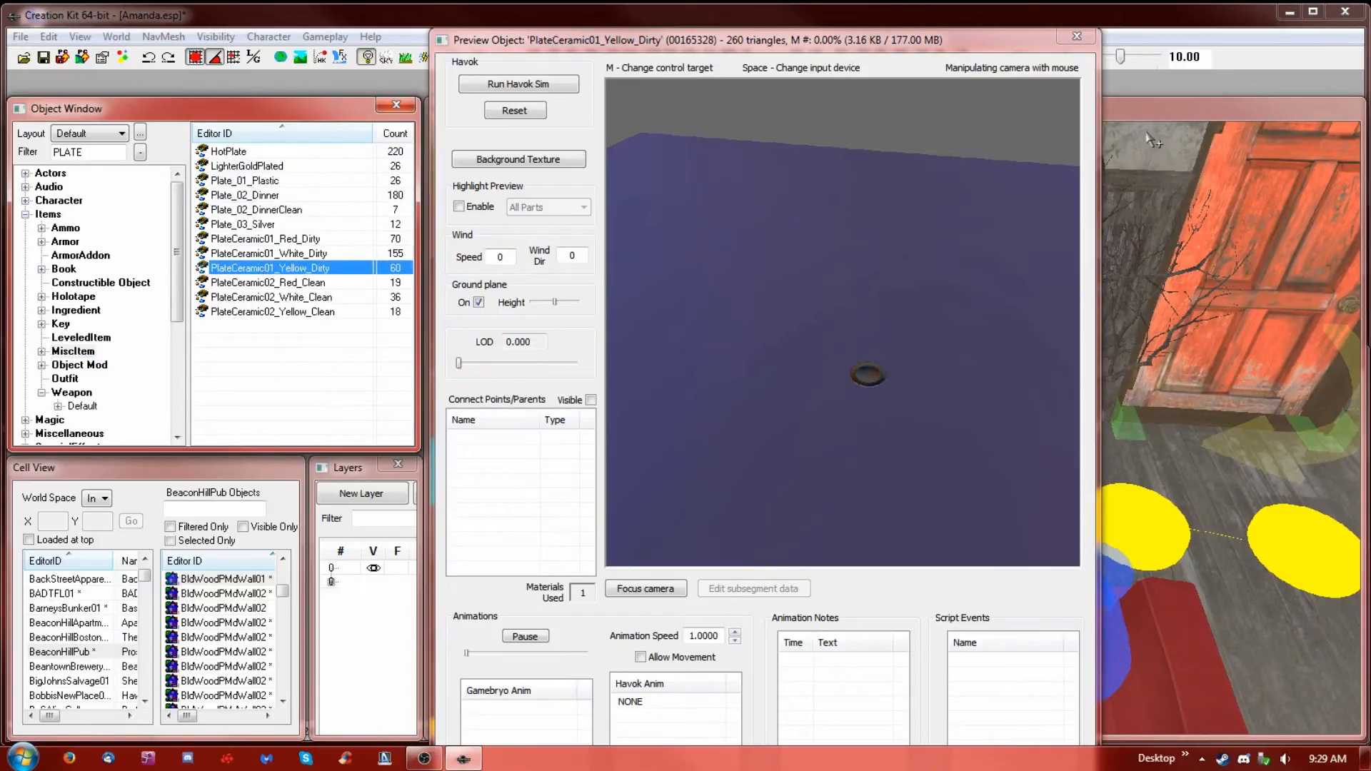
left_click(1126, 120)
mouse_move(270, 267)
left_mouse_down()
mouse_move(564, 484)
mouse_move(1185, 510)
mouse_move(451, 281)
mouse_move(283, 282)
left_mouse_up()
left_click(285, 284)
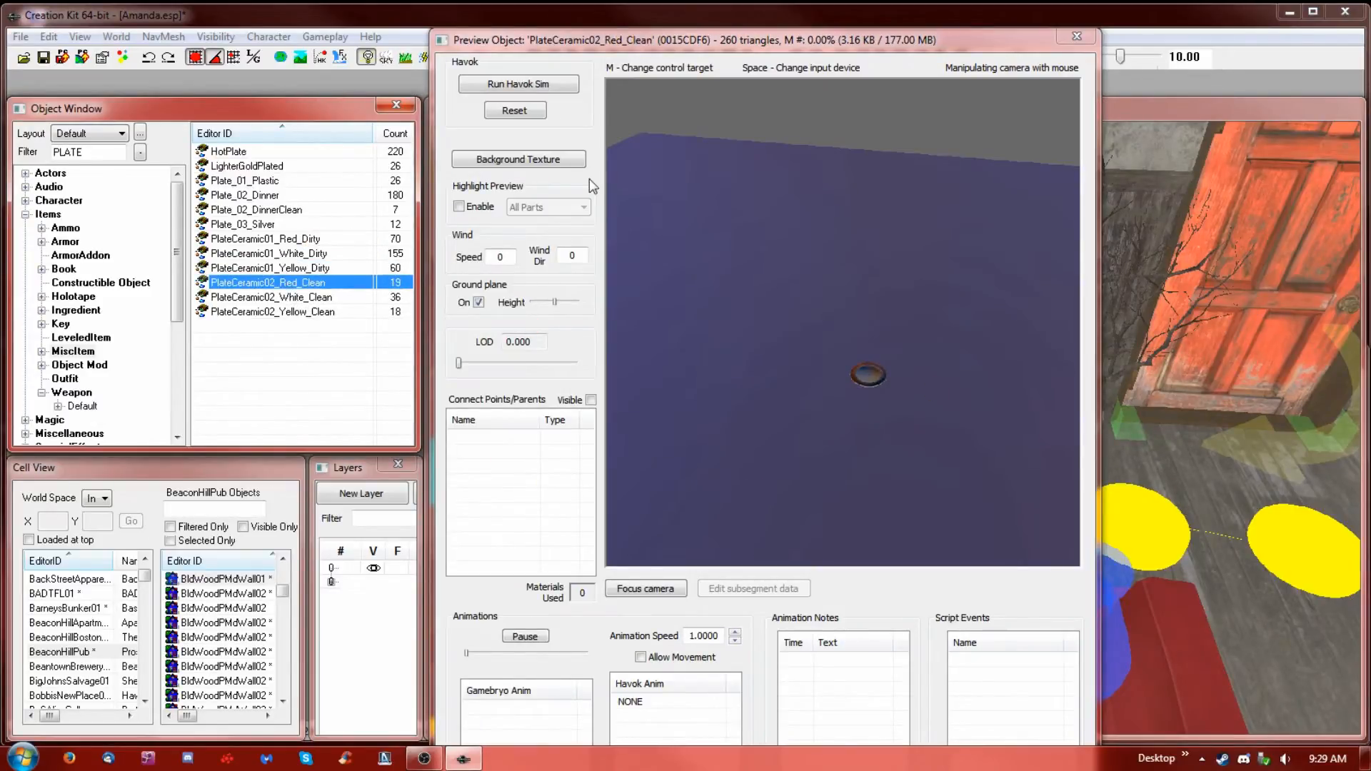
left_click(1077, 36)
left_click(284, 298)
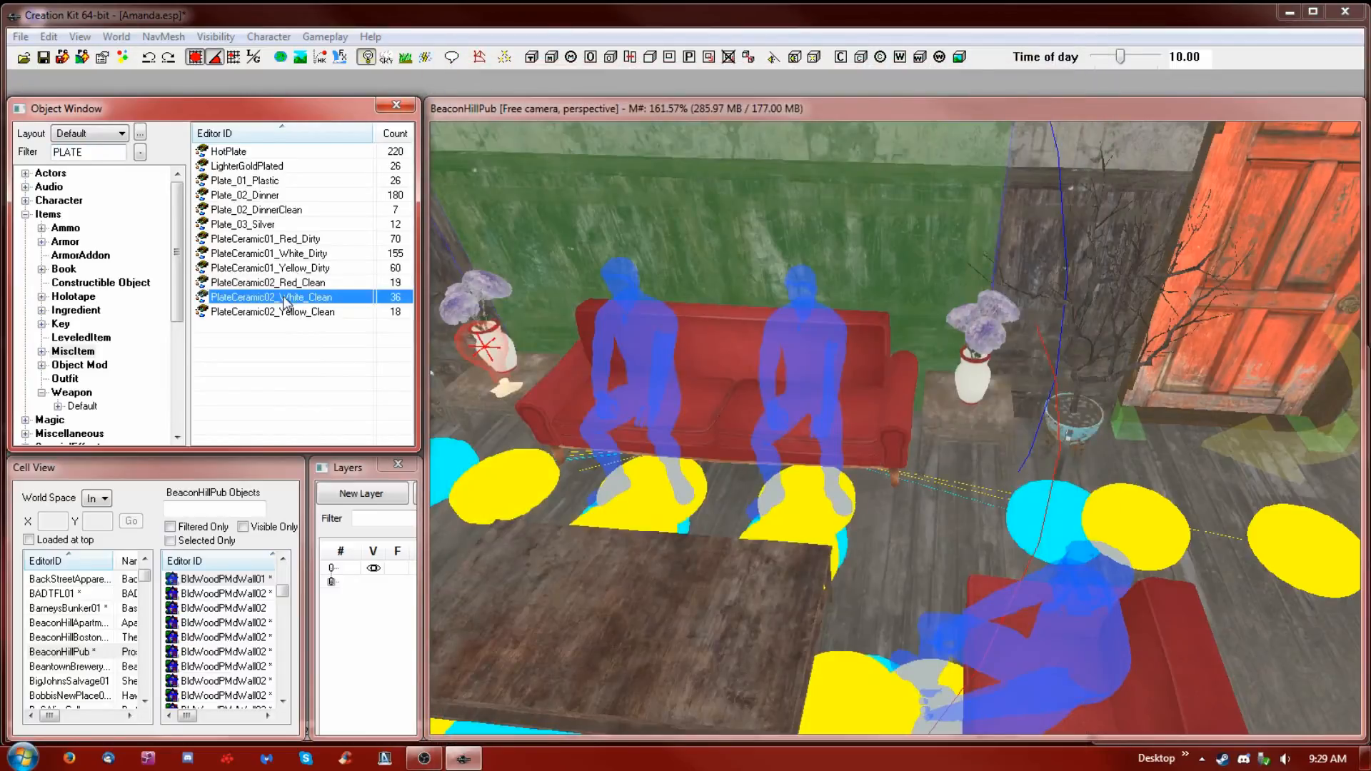
left_click(289, 253)
left_click(274, 239)
Place PlateCeramic01_Red_Dirty on the coffee table and position it near the edge facing the couch
left_click_drag(479, 527, 531, 552)
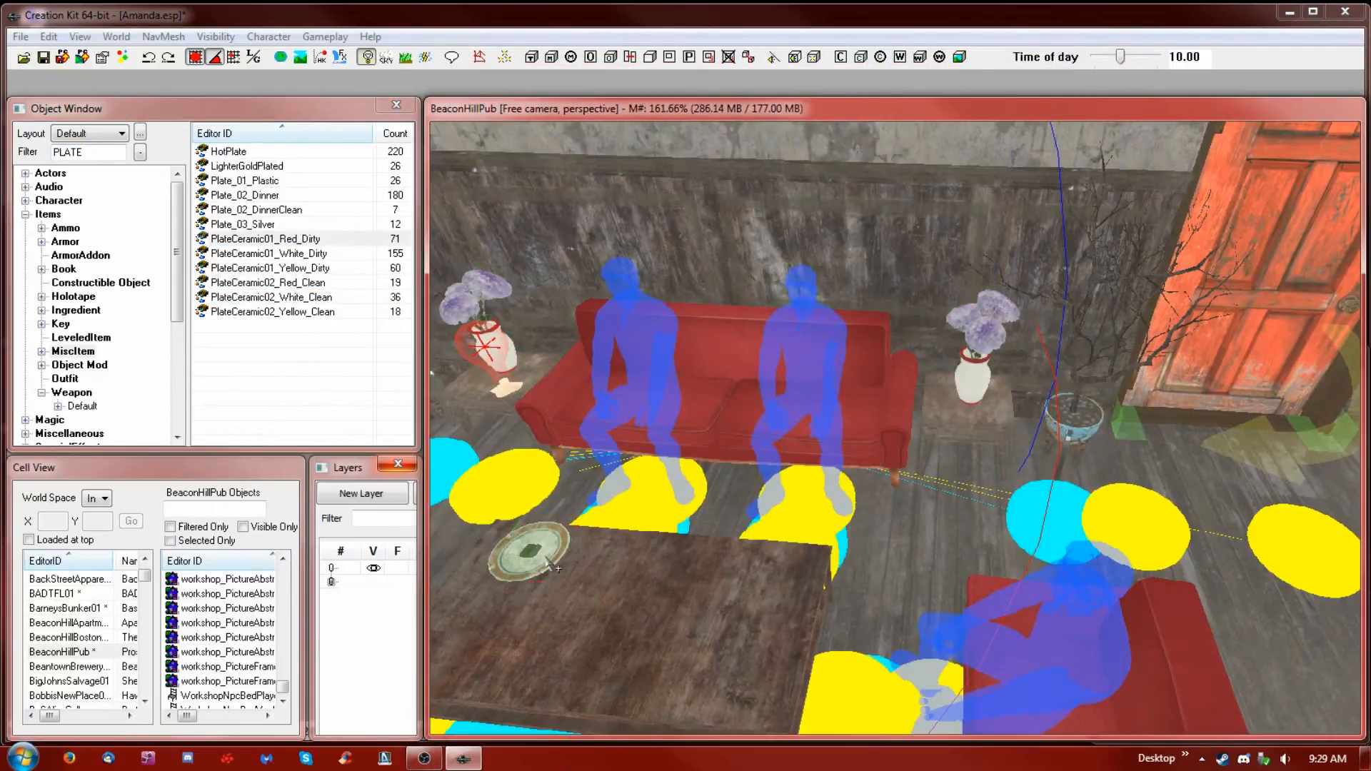
left_click(528, 566)
left_click_drag(527, 566, 574, 561)
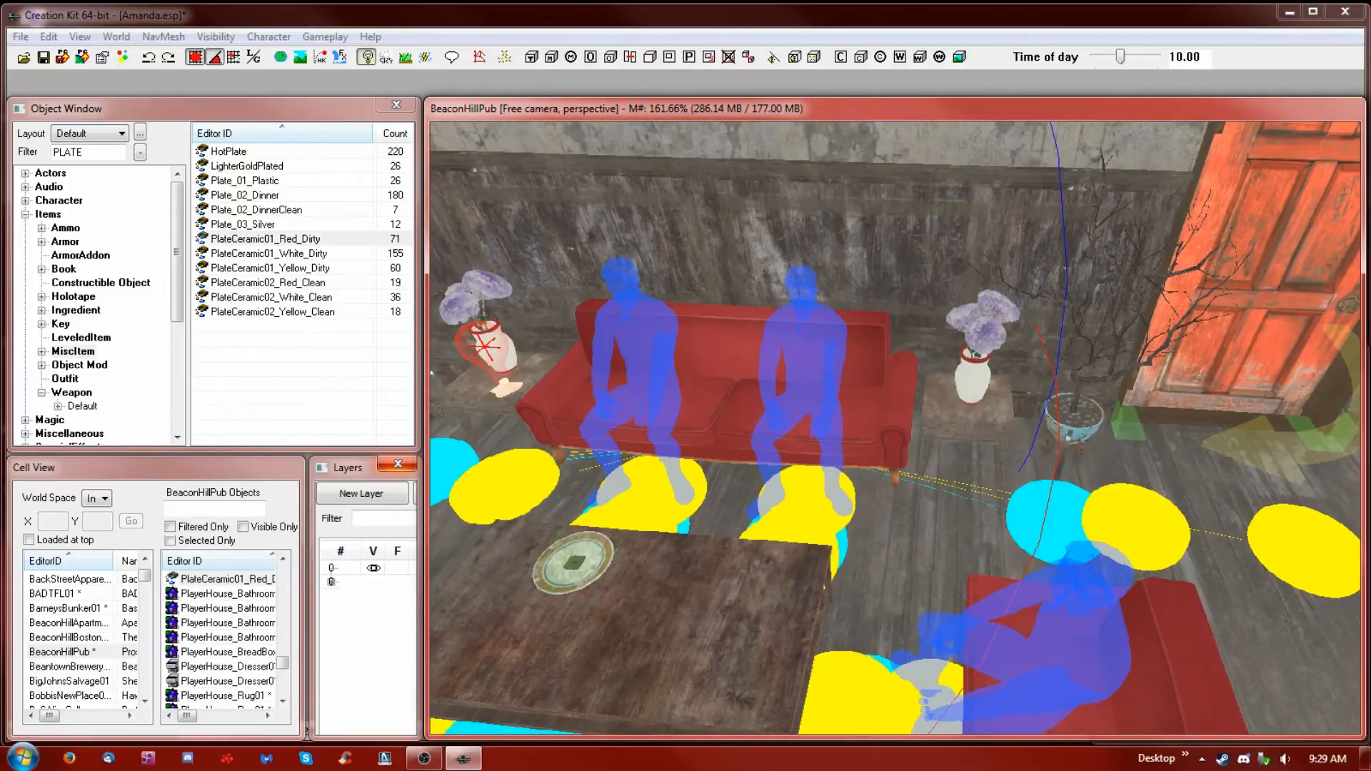
Turn off grid snapping and raise the plate slightly so it rests on the coffee table's surface
left_click(195, 60)
middle_click_drag(569, 582, 668, 602, "shift")
left_click(663, 570)
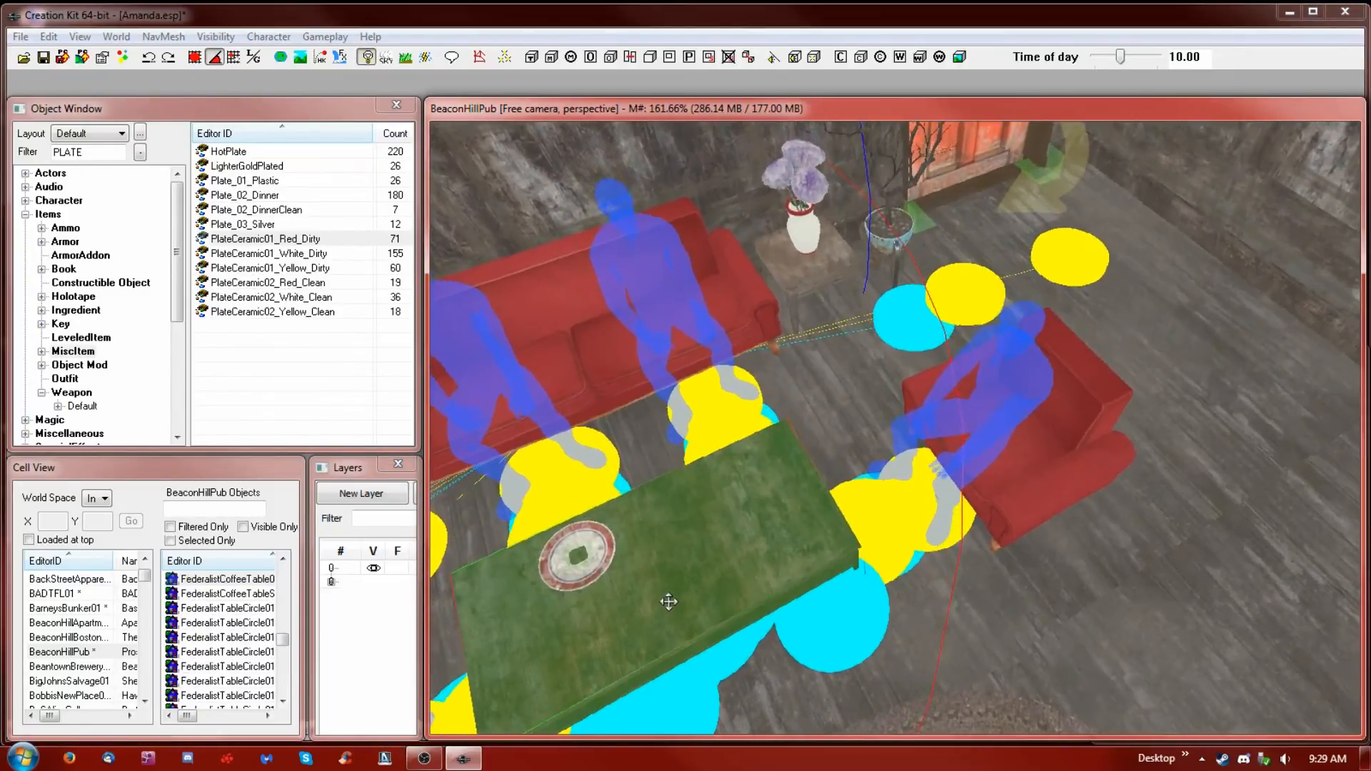
scroll(618, 591, "up", 3)
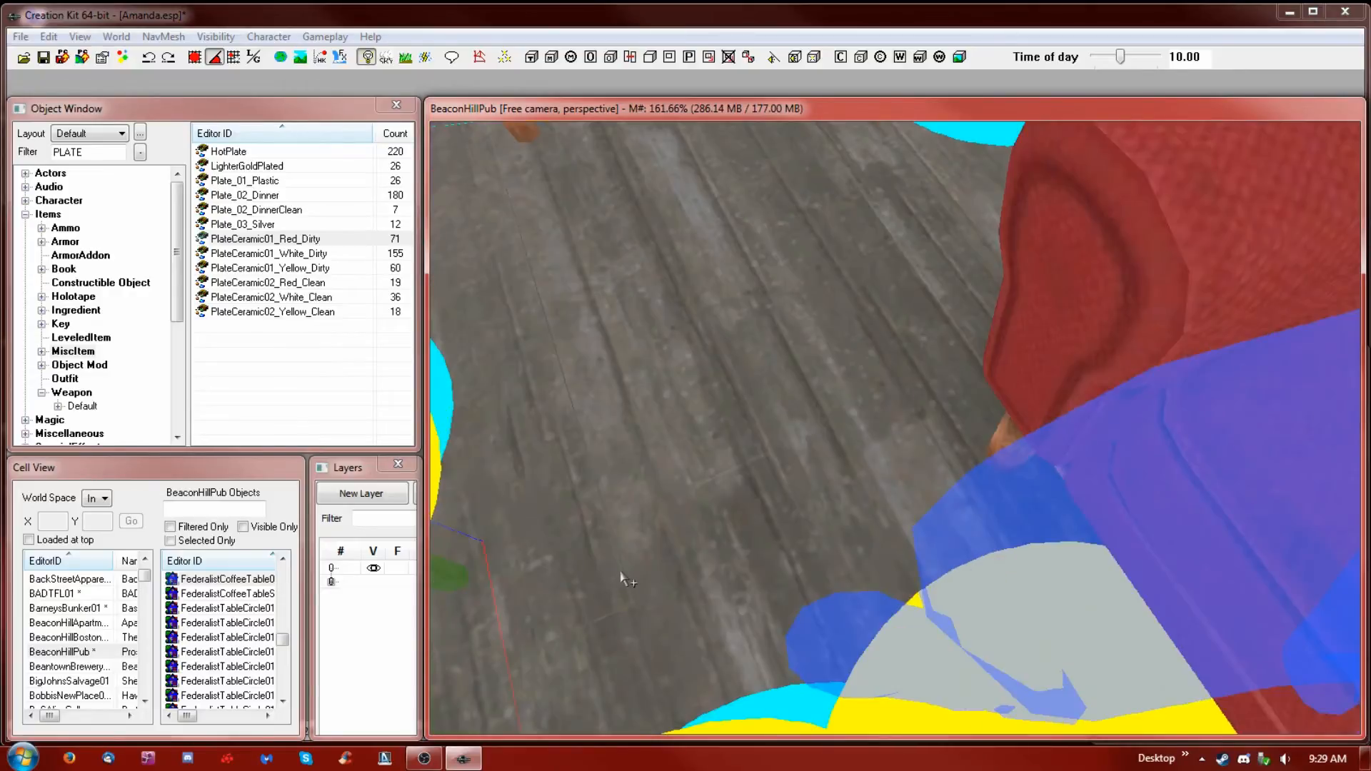
scroll(620, 572, "down", 3)
scroll(627, 587, "down", 1)
middle_click_drag(627, 587, 640, 586)
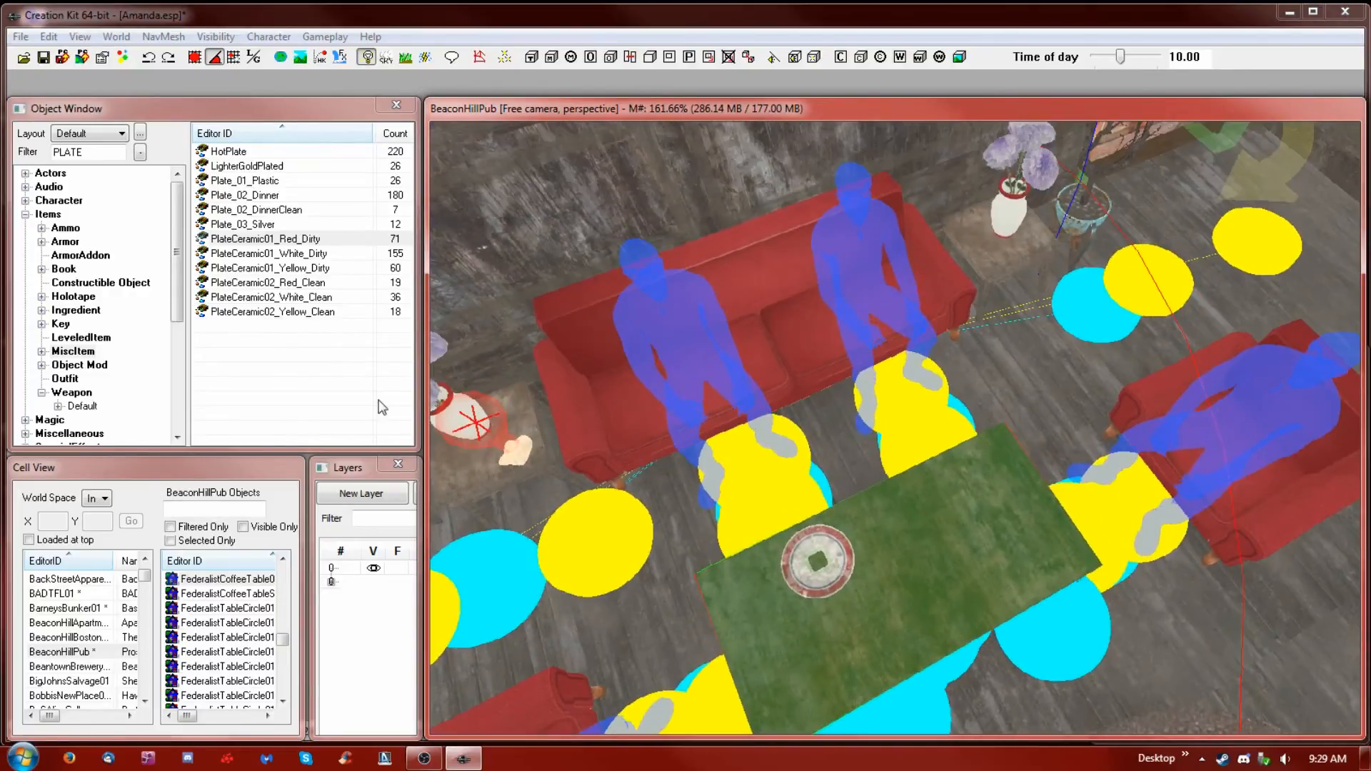
left_click(767, 561)
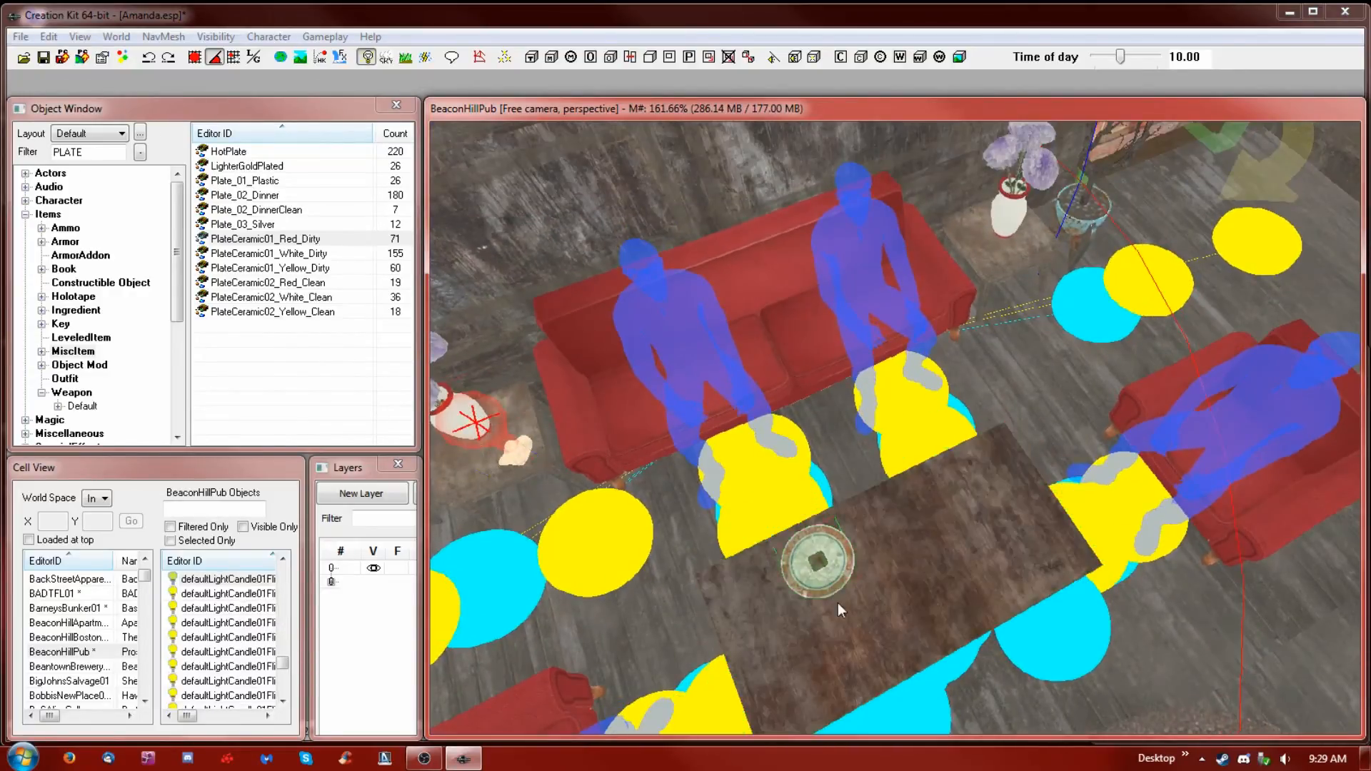
key("2")
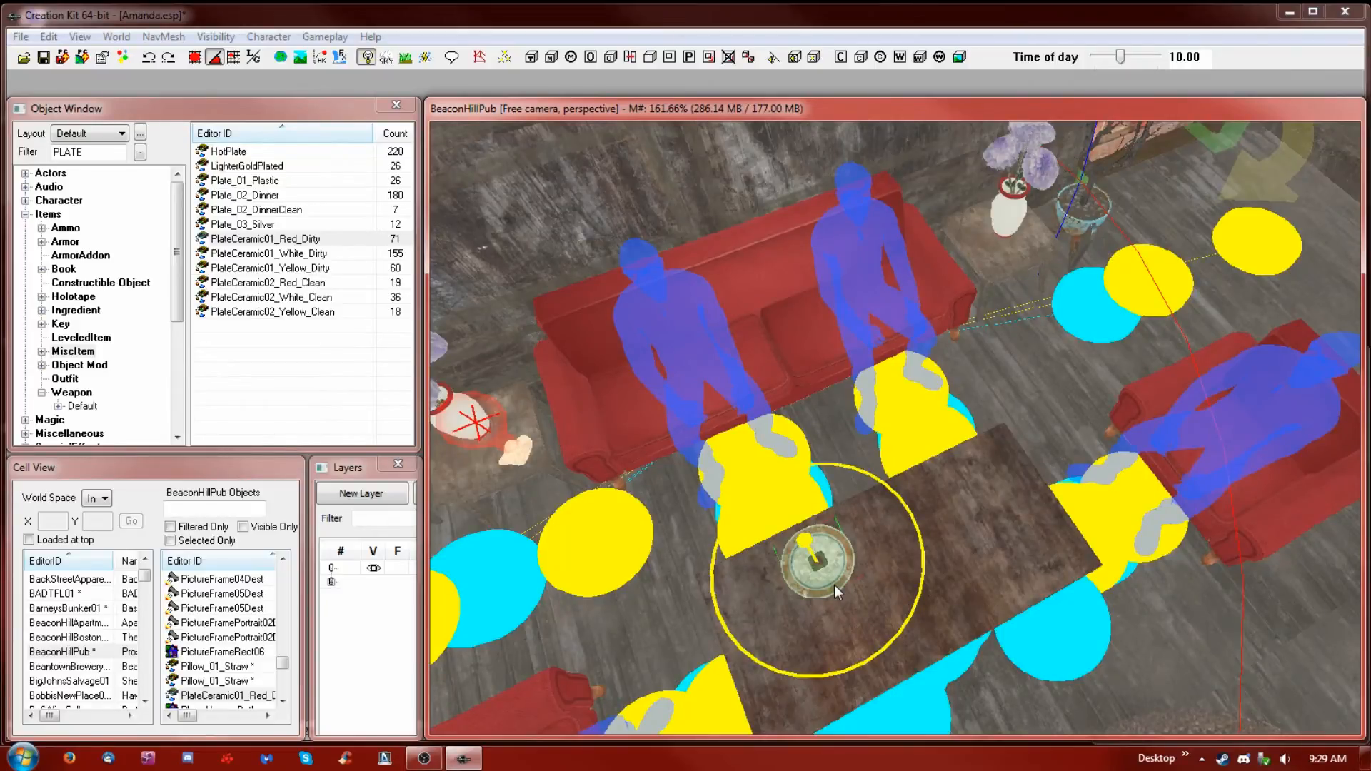
key("2")
middle_click_drag(835, 585, 816, 532, "shift")
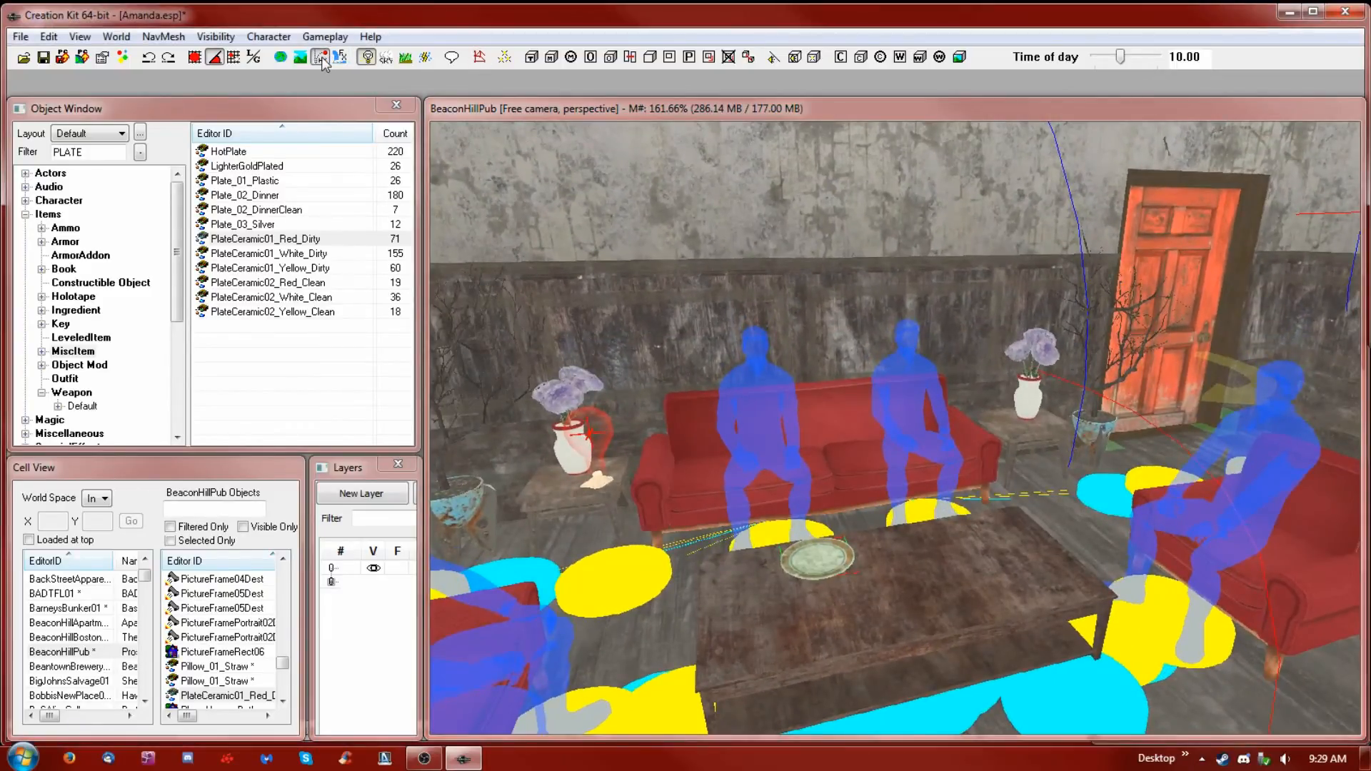
middle_click_drag(634, 532, 669, 594, "shift")
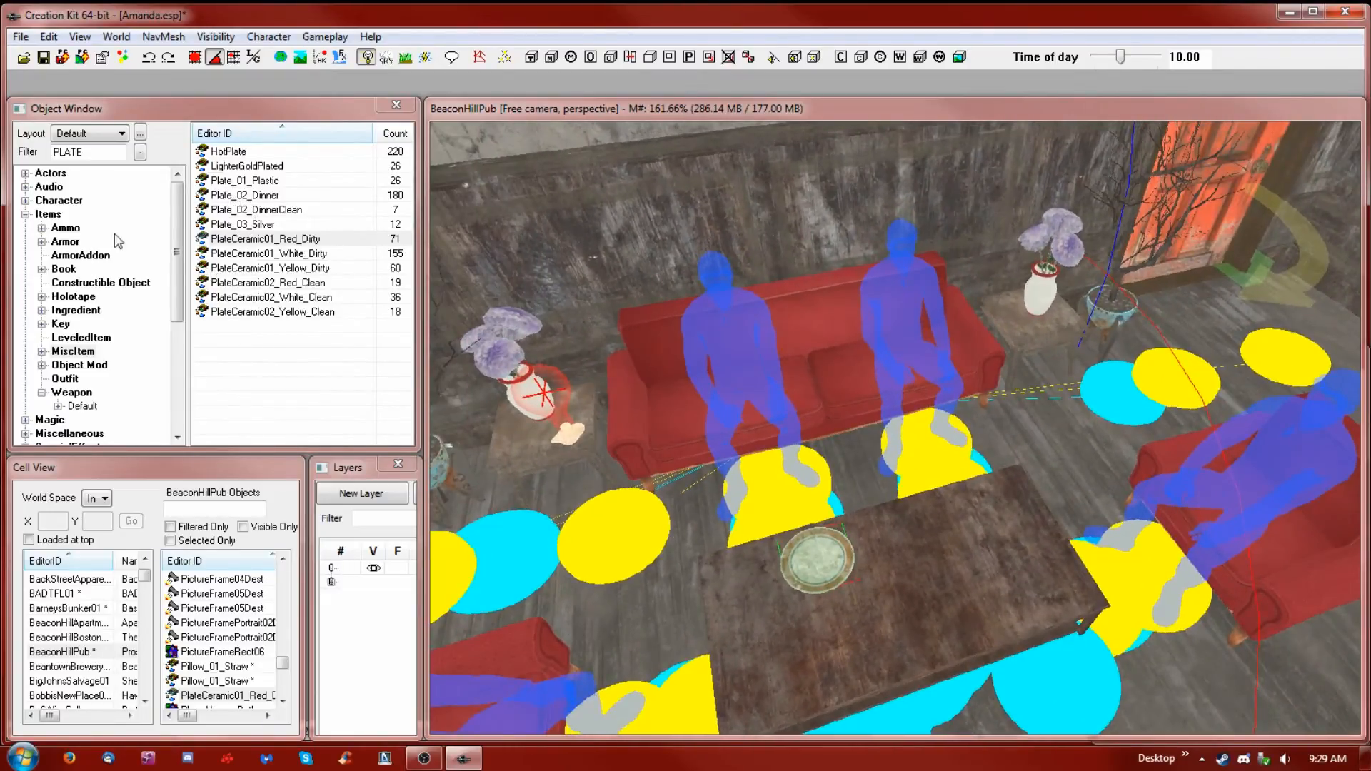
Filter the miscellaneous items by "glass"
left_click_drag(80, 152, 2, 136)
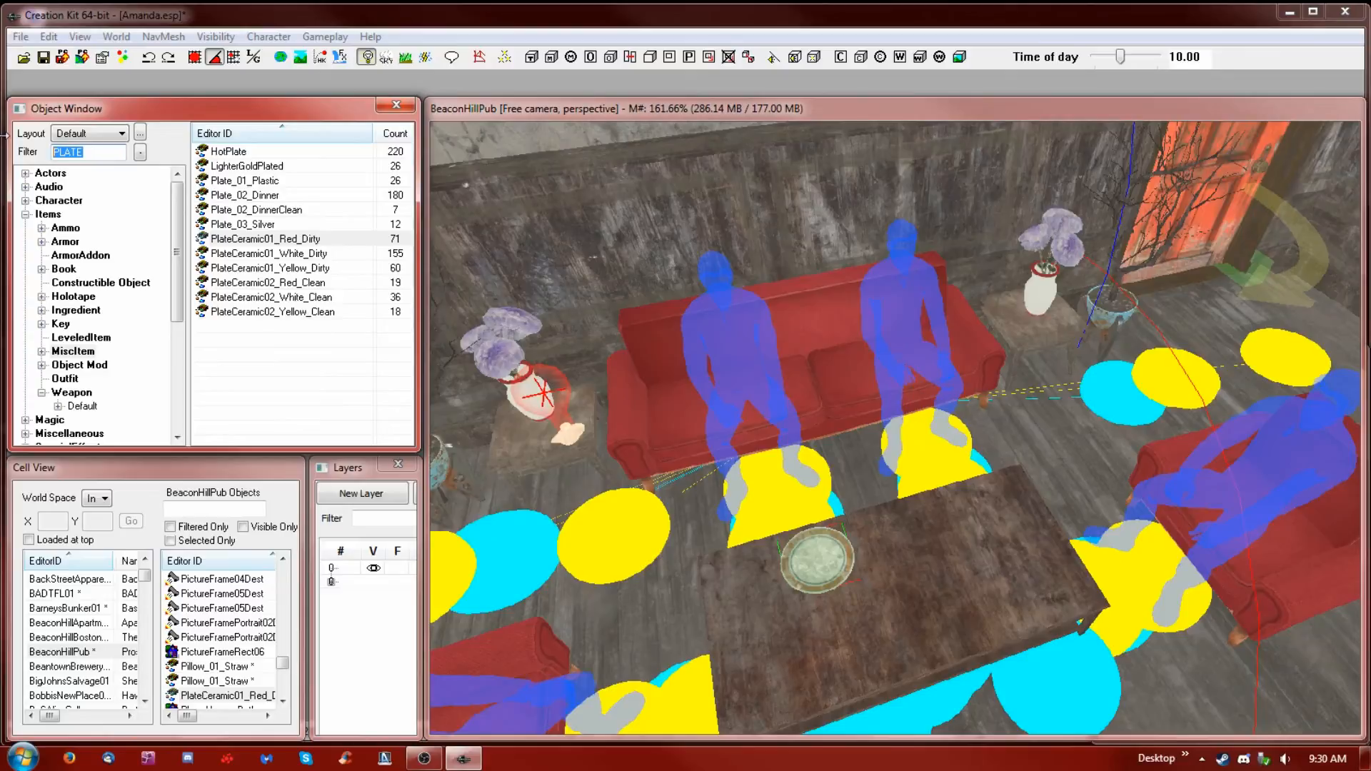
type("glass")
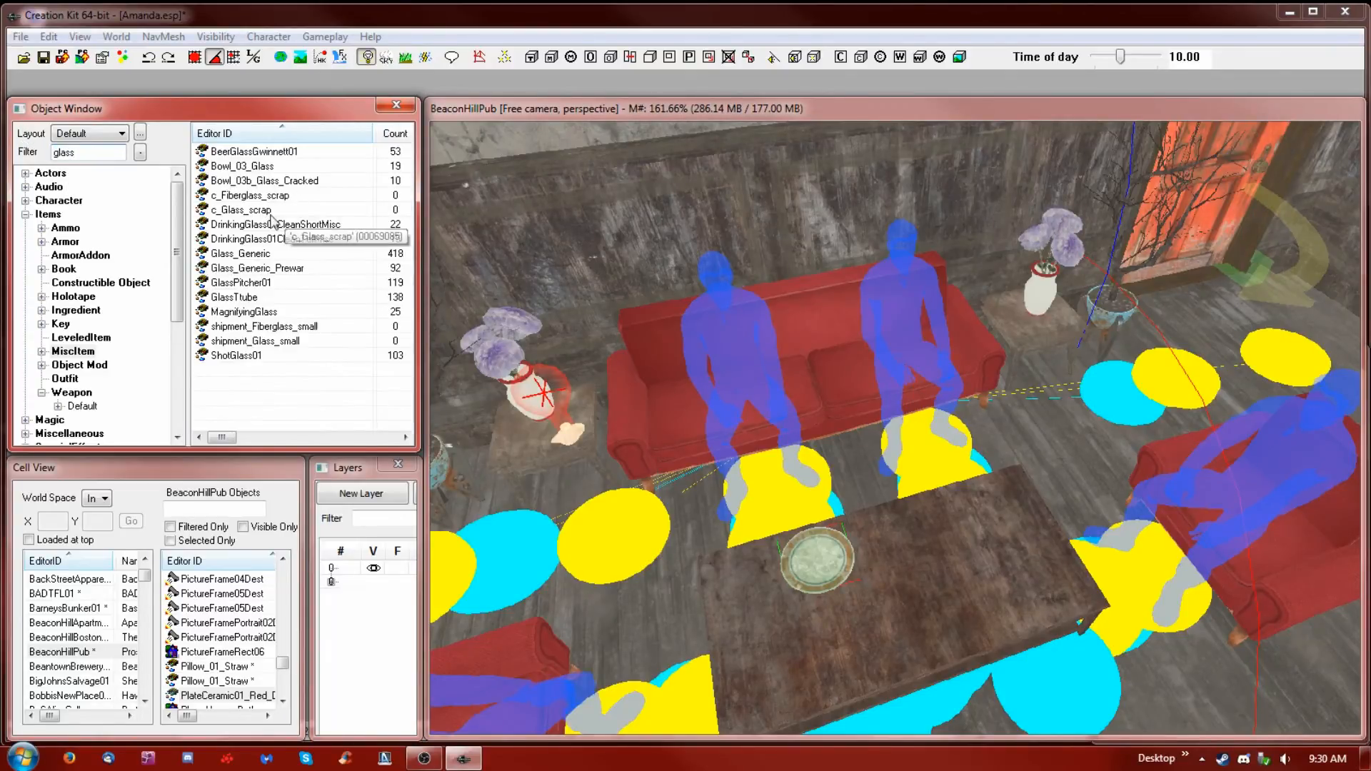
left_click_drag(251, 151, 924, 555)
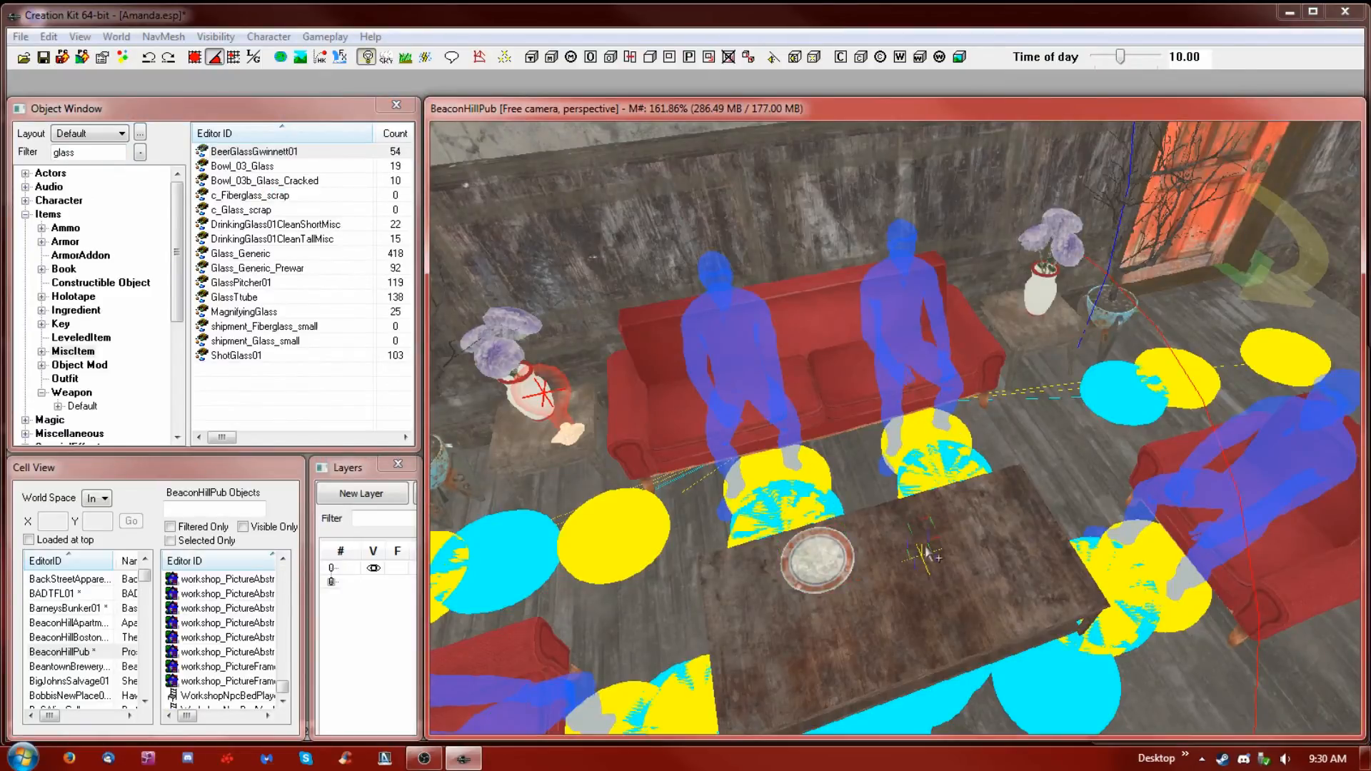
middle_click_drag(937, 573, 911, 528, "shift")
middle_click_drag(906, 464, 915, 508, "shift")
key("Delete")
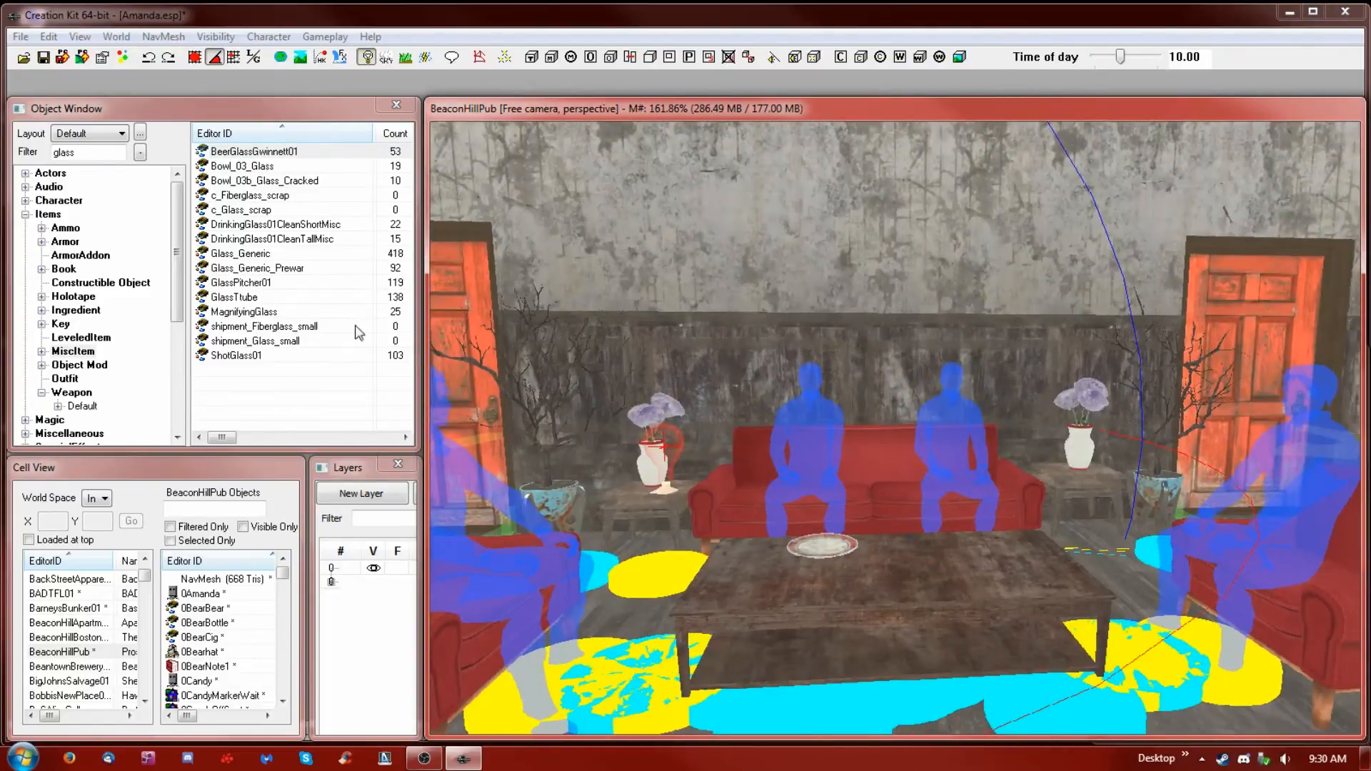
Add GlassPitcher01 to the pub and position it on the coffee table beside the plate
left_click(247, 284)
left_click_drag(905, 591, 907, 580)
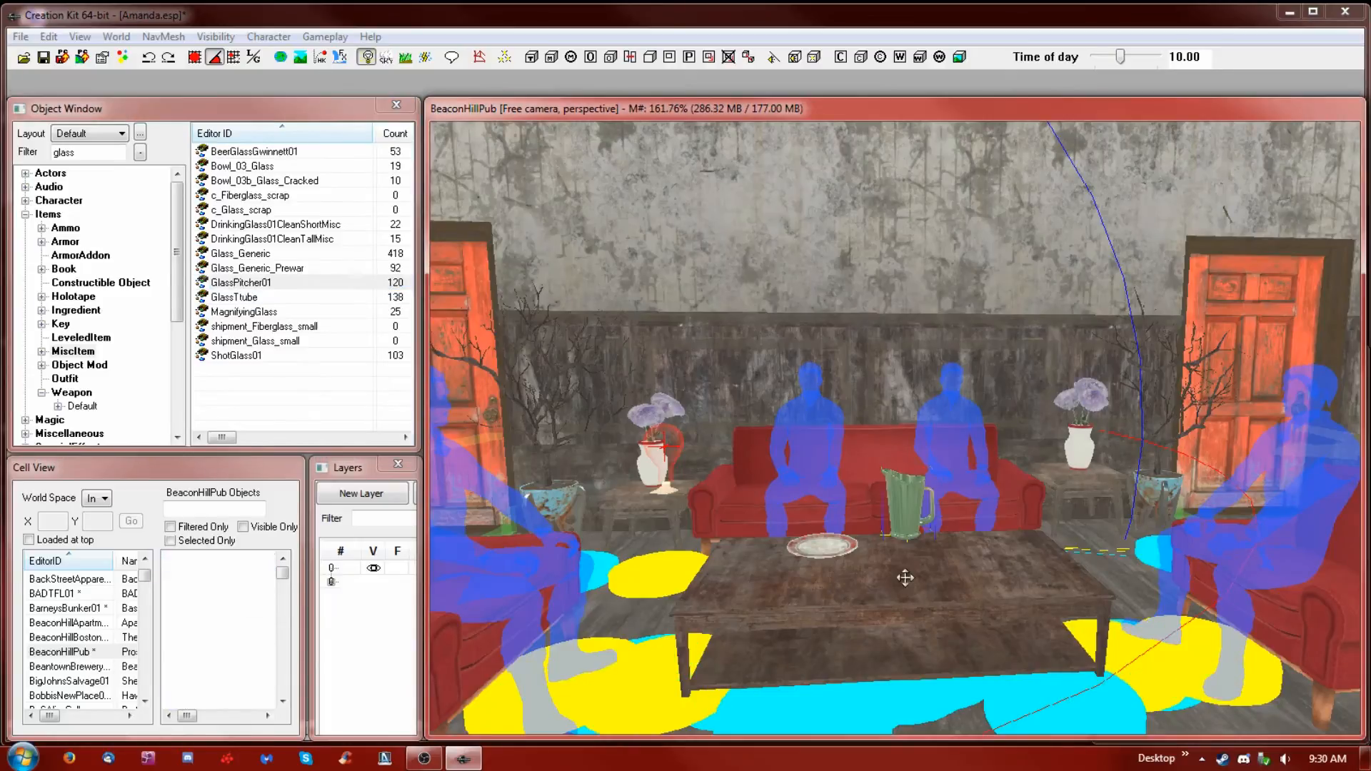
left_click(906, 521)
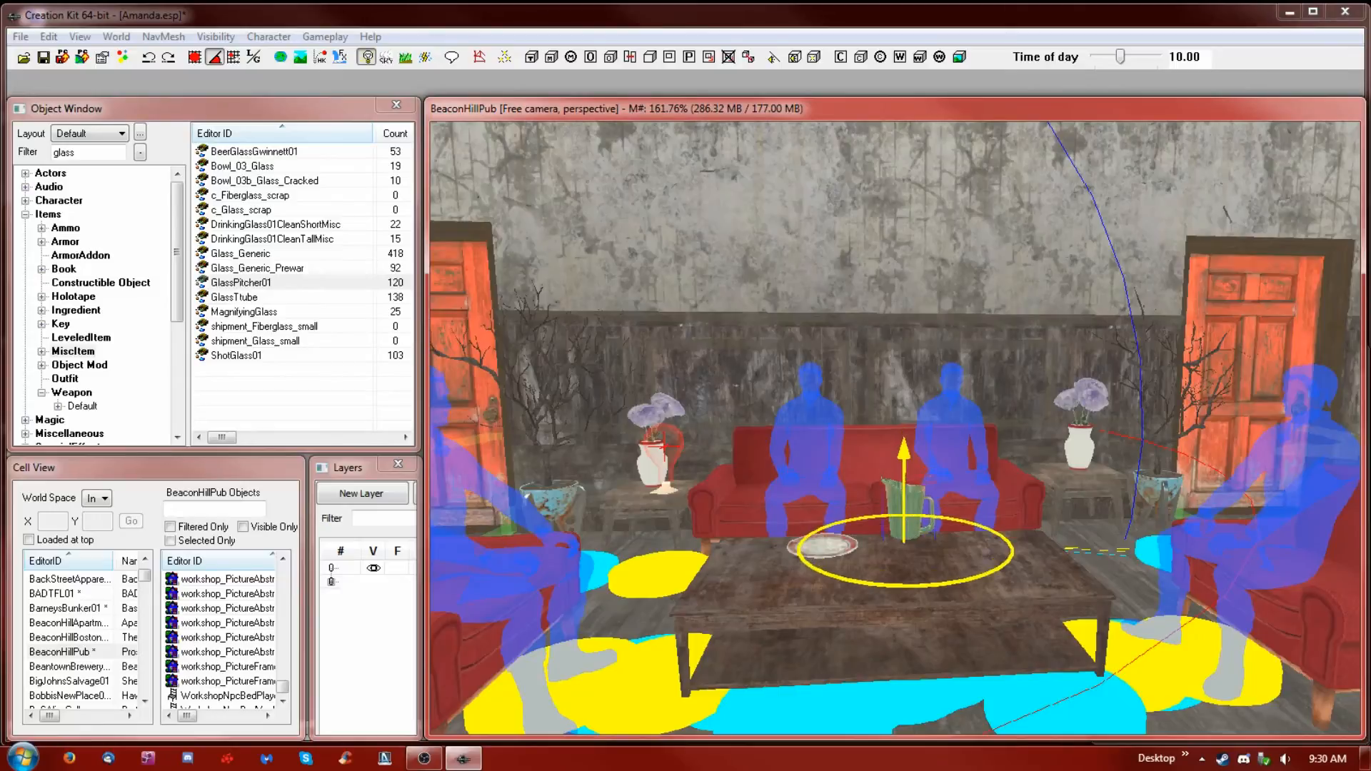
left_click_drag(906, 521, 915, 551)
middle_click_drag(915, 530, 756, 526, "shift")
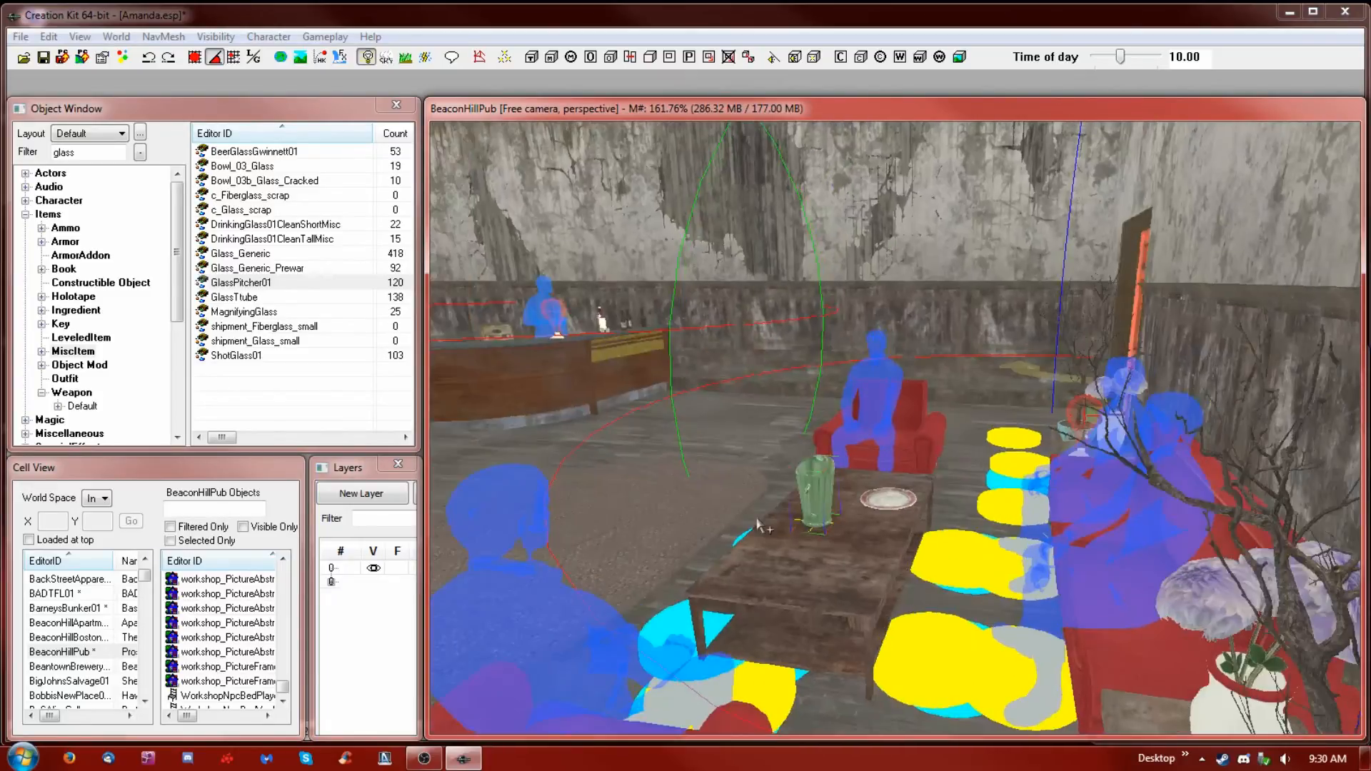
Move the glass pitcher to the curved bar counter beside the candle and lower it onto the countertop
left_click_drag(812, 512, 536, 329)
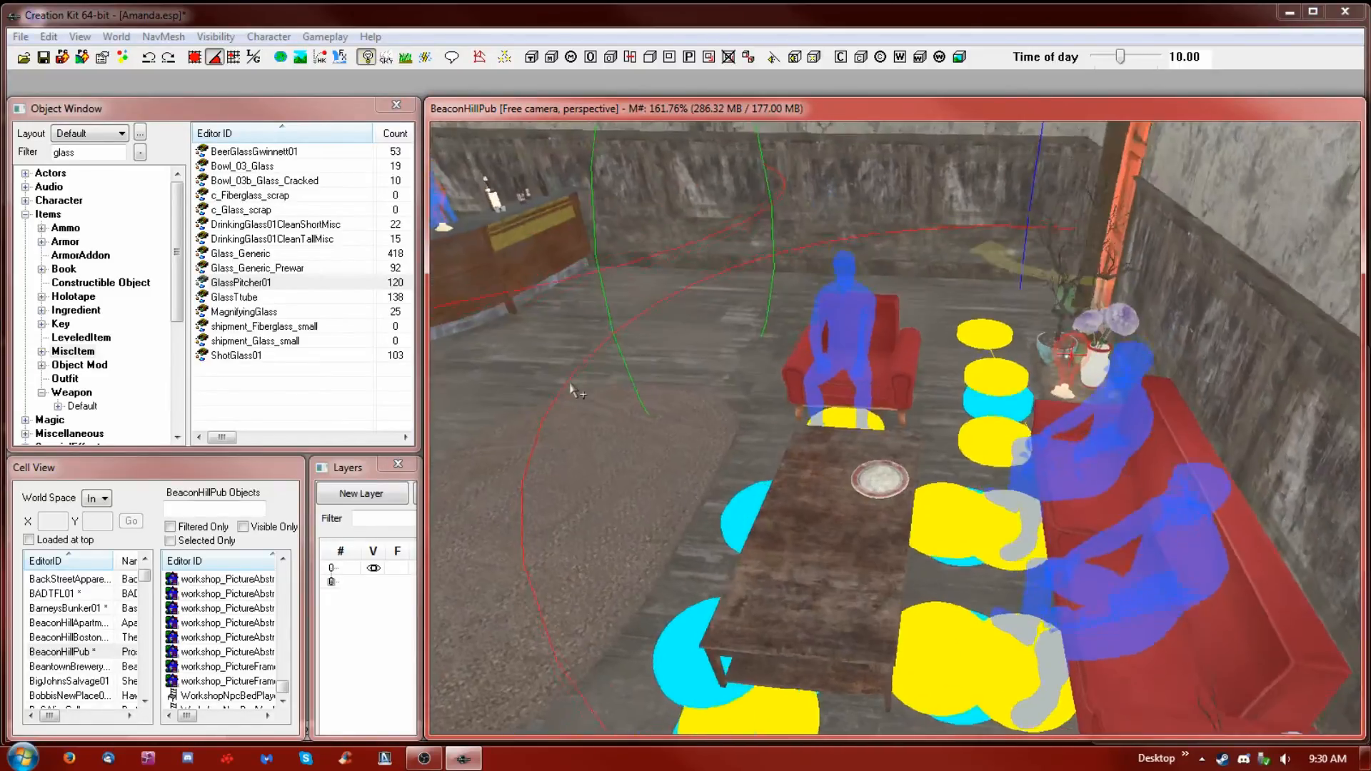
middle_click_drag(570, 386, 656, 432)
scroll(634, 424, "up", 5)
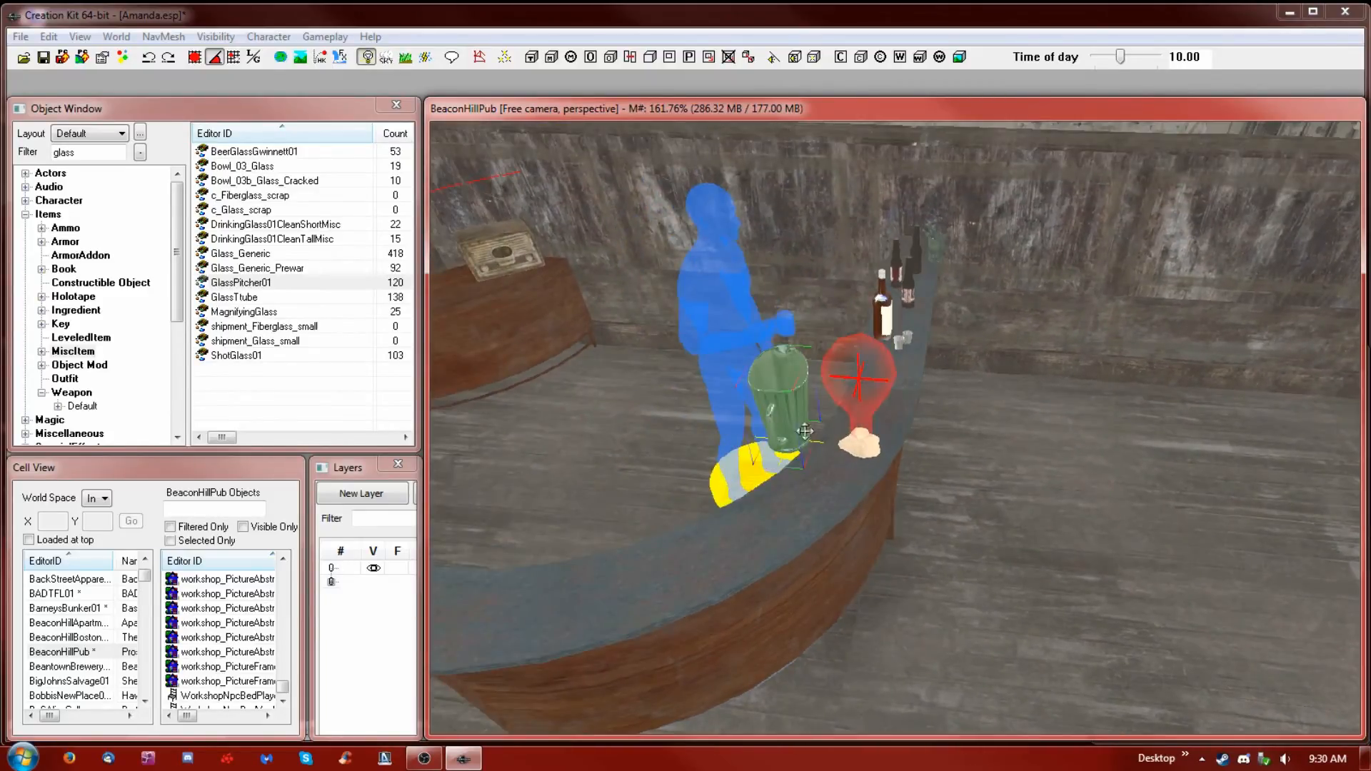
left_click_drag(783, 429, 800, 463)
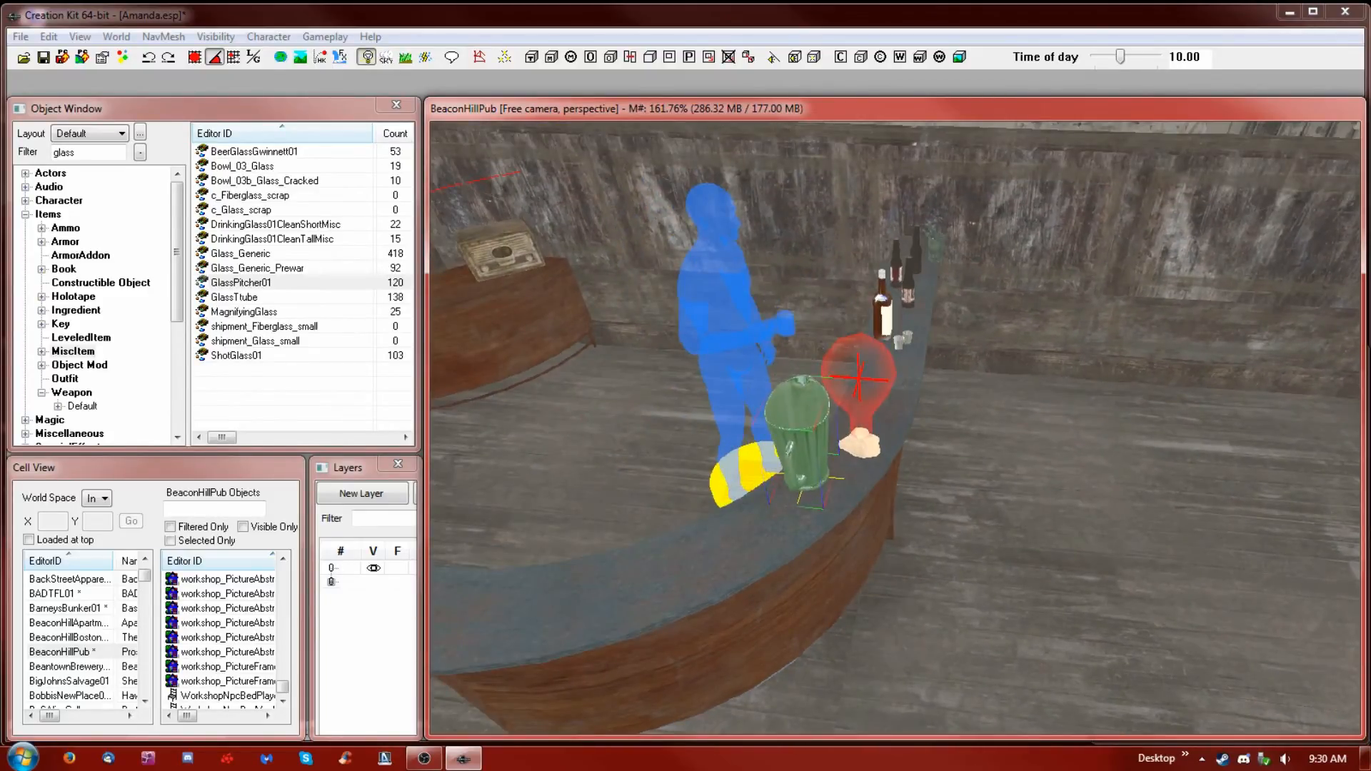
scroll(789, 398, "down", 5)
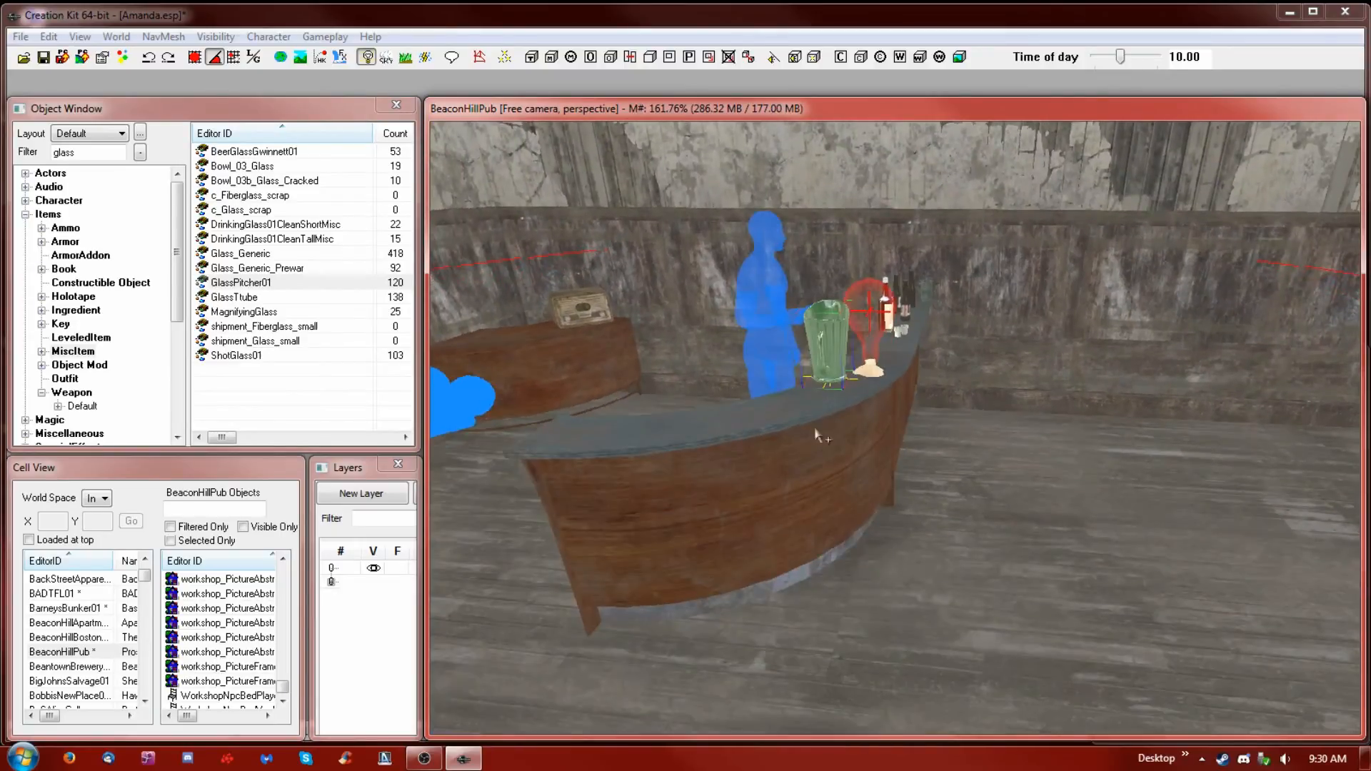
left_click_drag(830, 366, 830, 379)
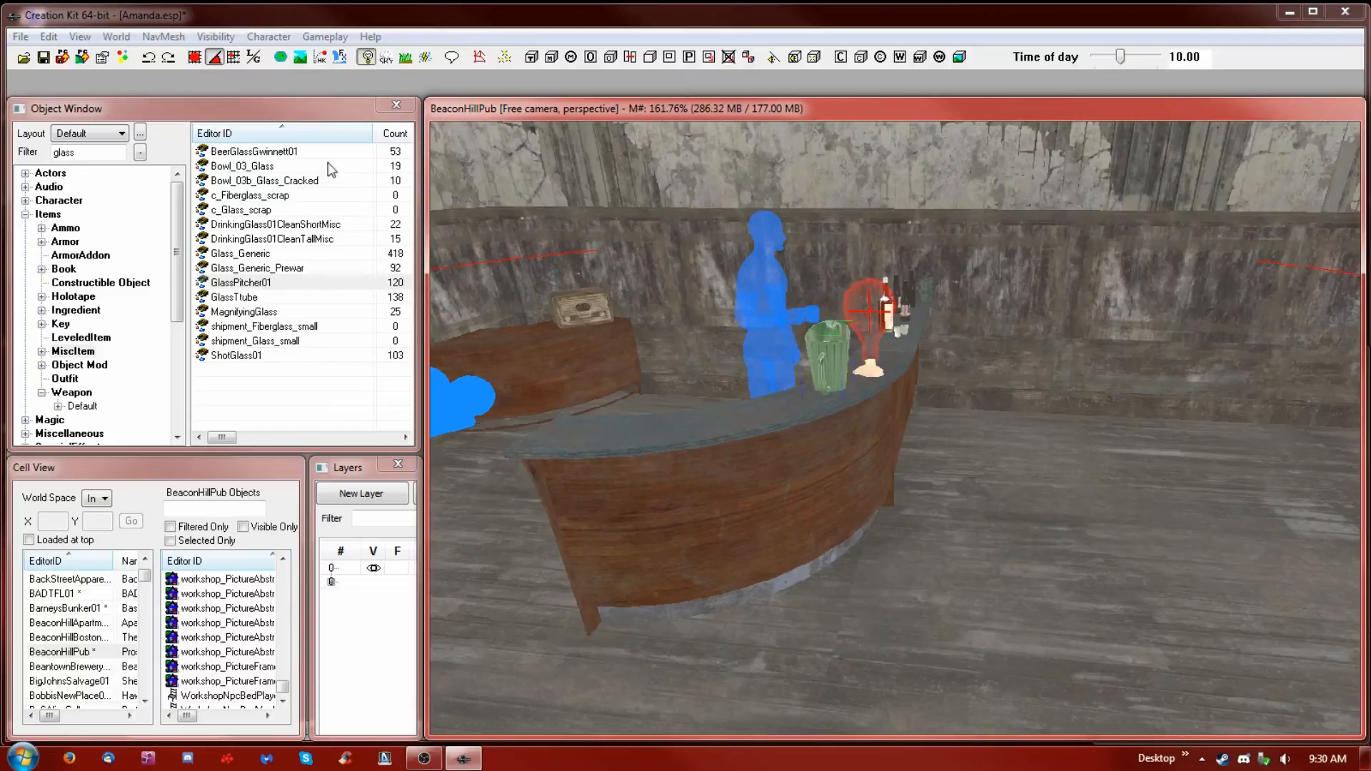
Try to settle the glass pitcher on the bar counter with the Havok simulation, and lift it clear of the countertop
left_click(320, 61)
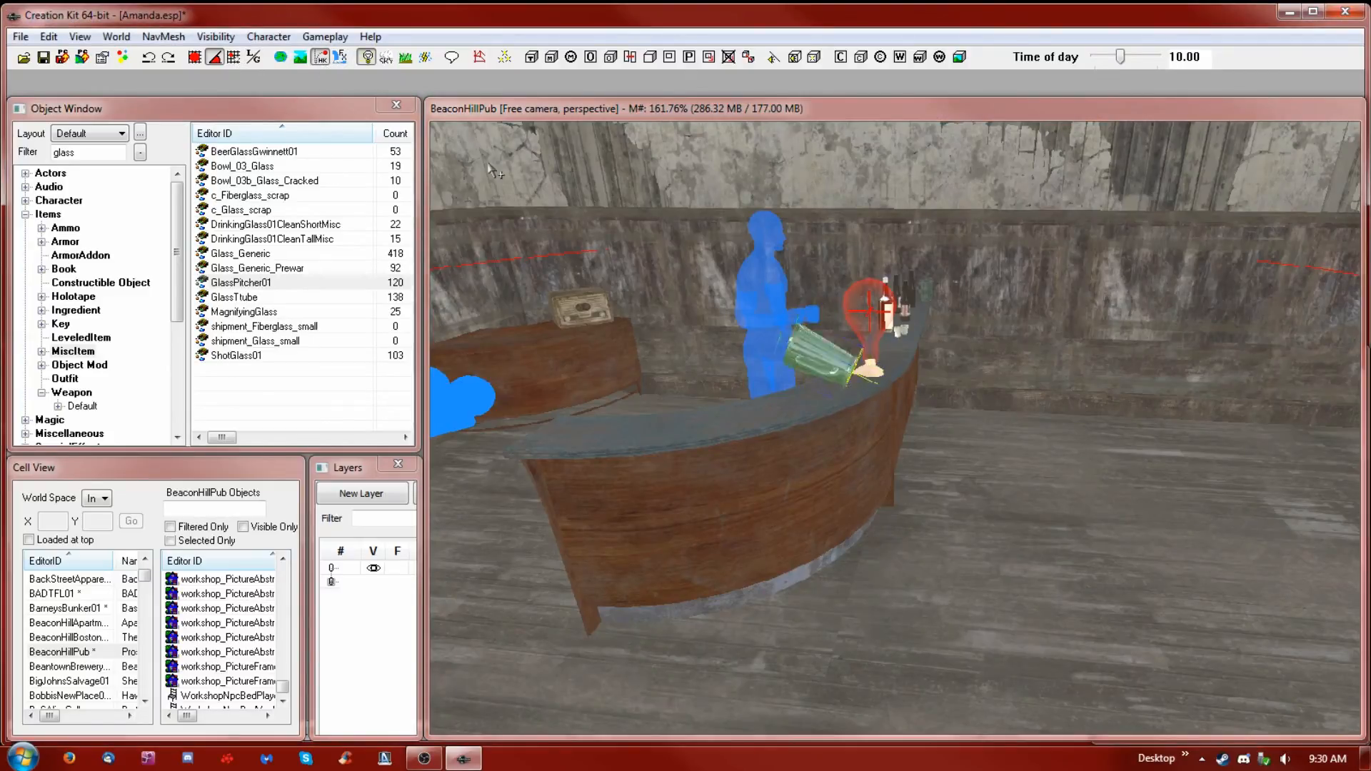
left_click(809, 367)
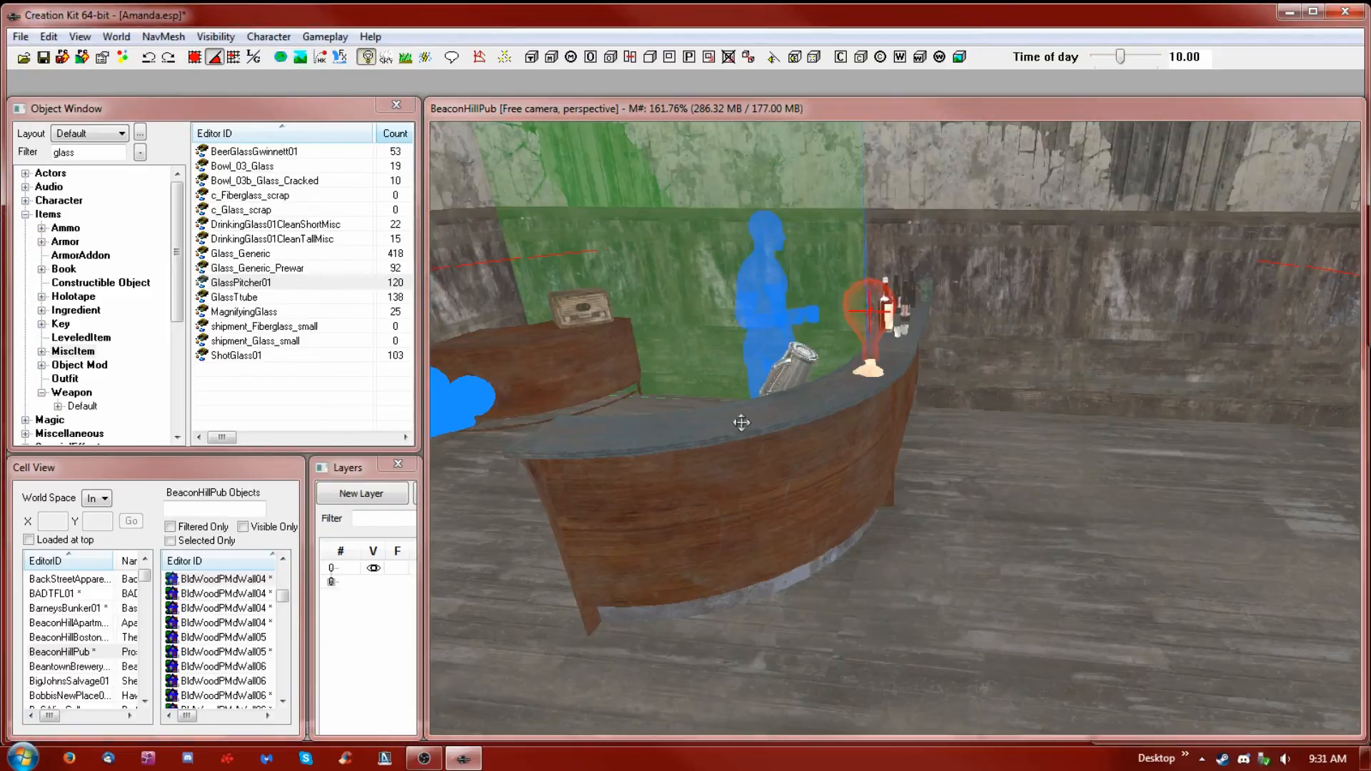
left_click(783, 380)
left_click_drag(783, 381, 824, 294)
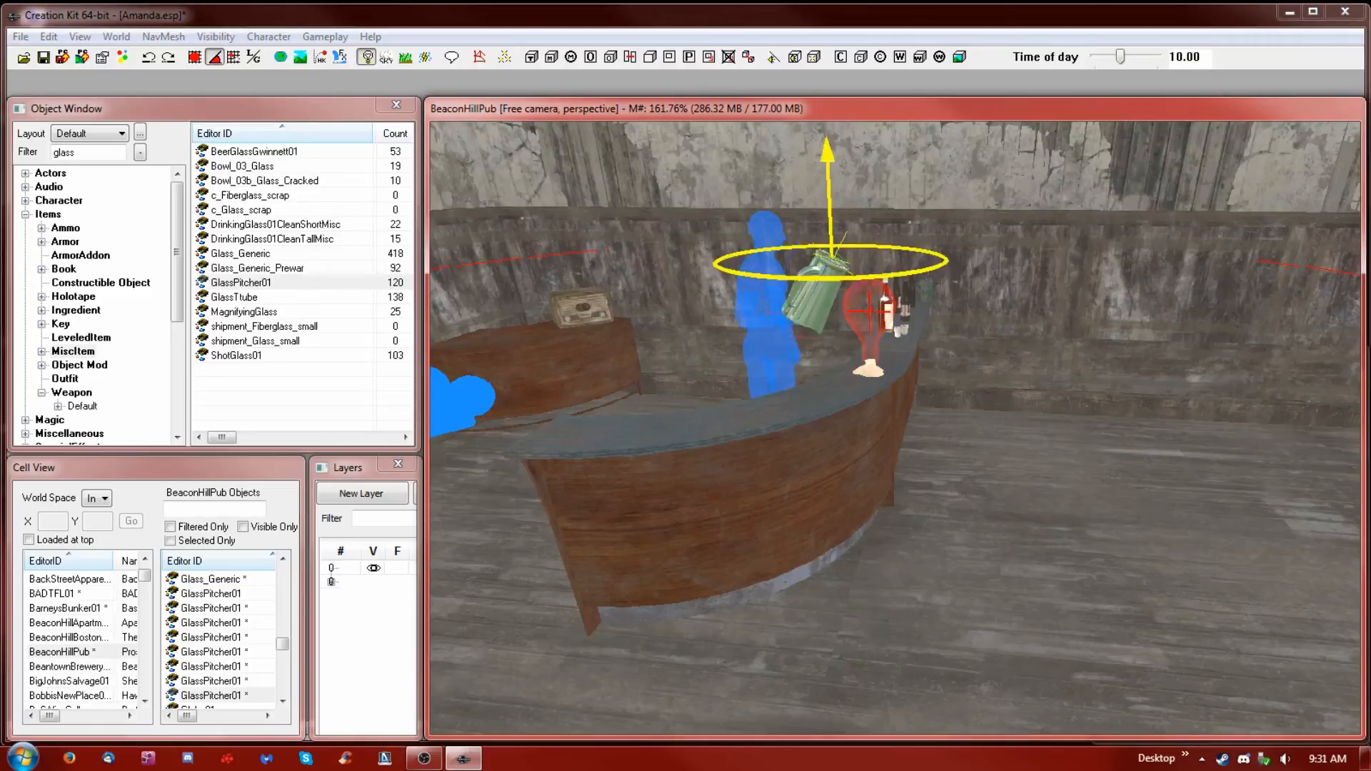
Set the glass pitcher's X, Y and Z rotation to 0 so it stands upright
double_click(825, 294)
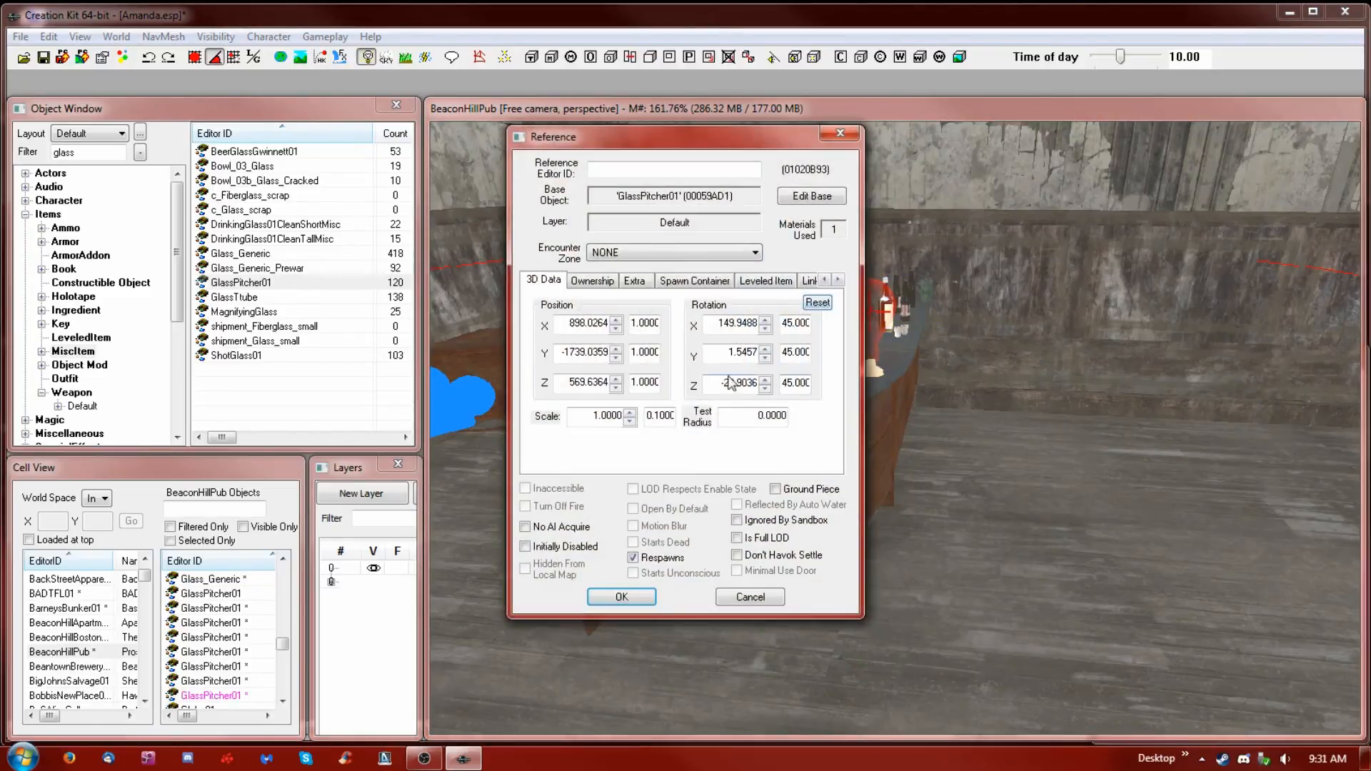
left_click_drag(766, 137, 1053, 162)
left_click_drag(1005, 410, 1095, 403)
type("0")
left_click_drag(1039, 156, 1177, 95)
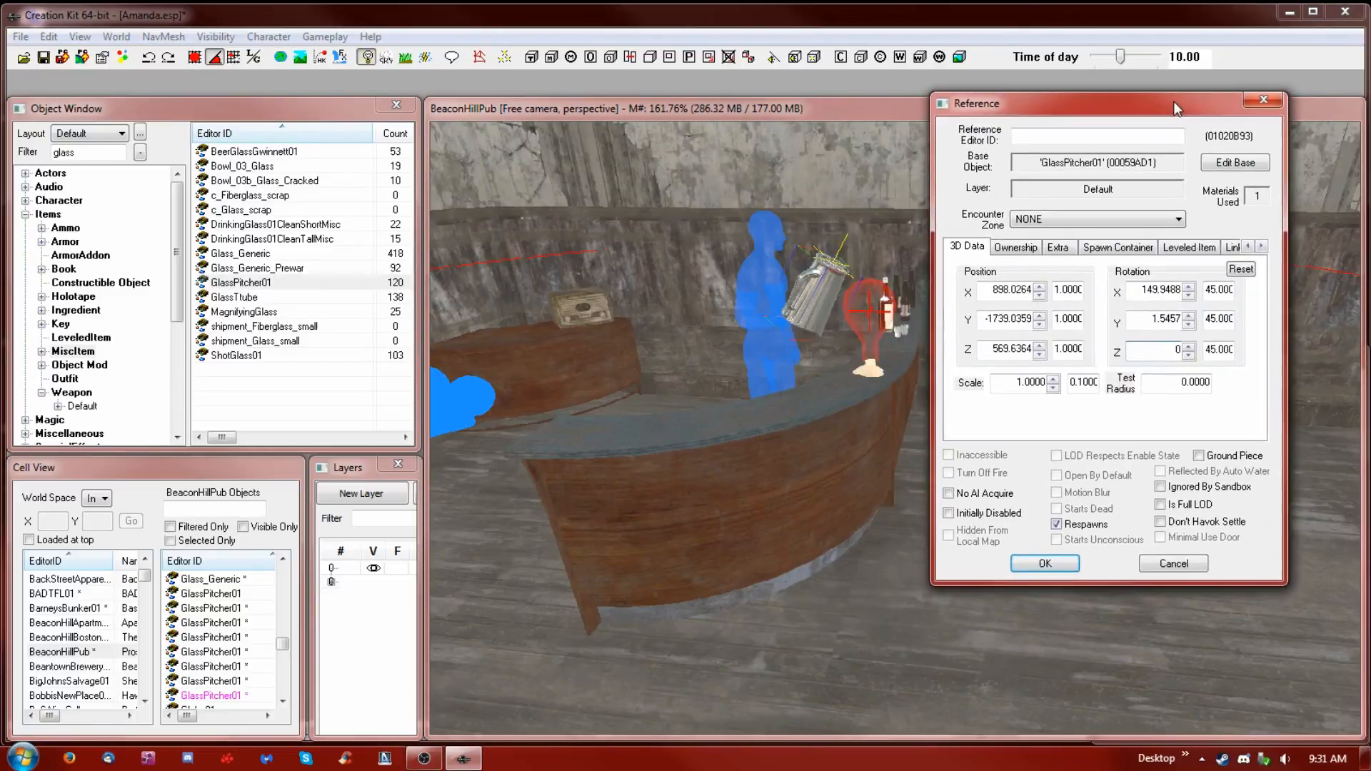
left_click_drag(1142, 288, 1186, 289)
type("0")
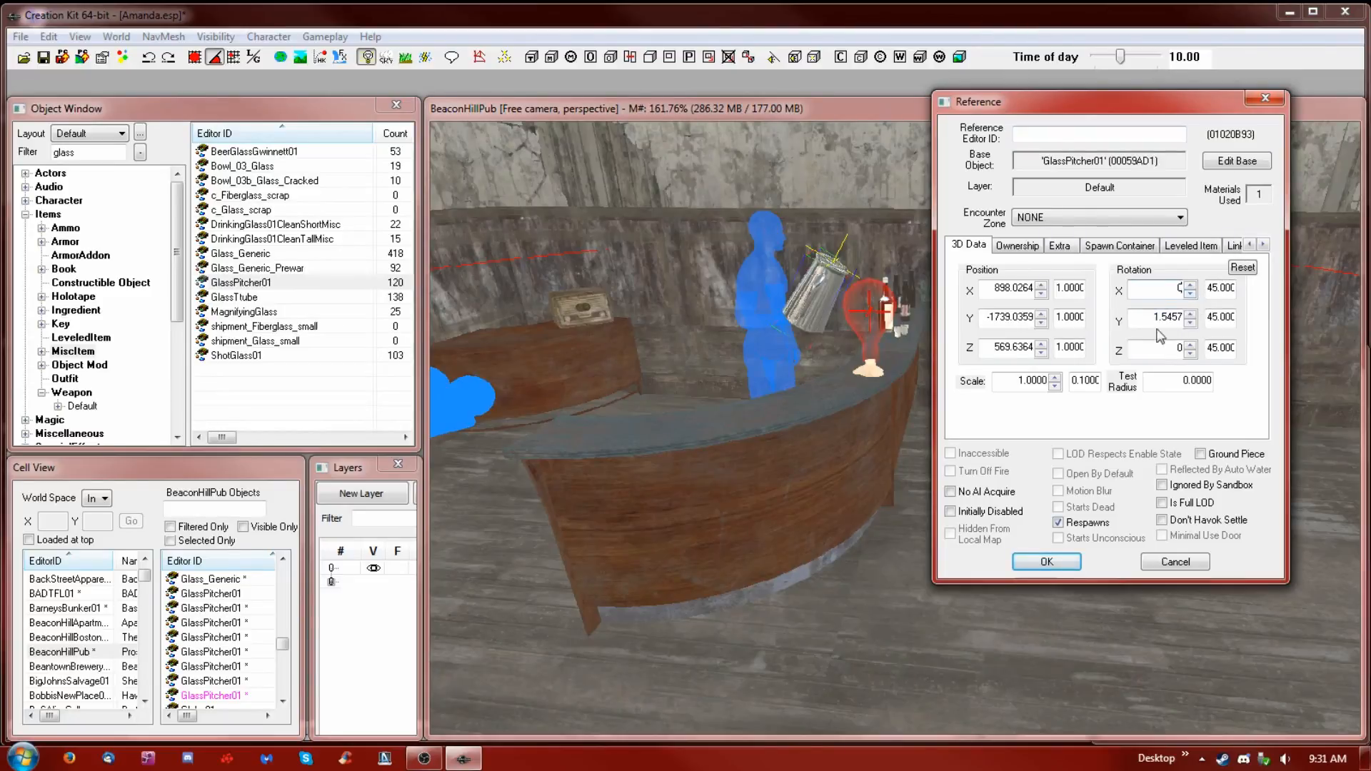
left_click_drag(1146, 314, 1220, 315)
type("0")
left_click(1161, 288)
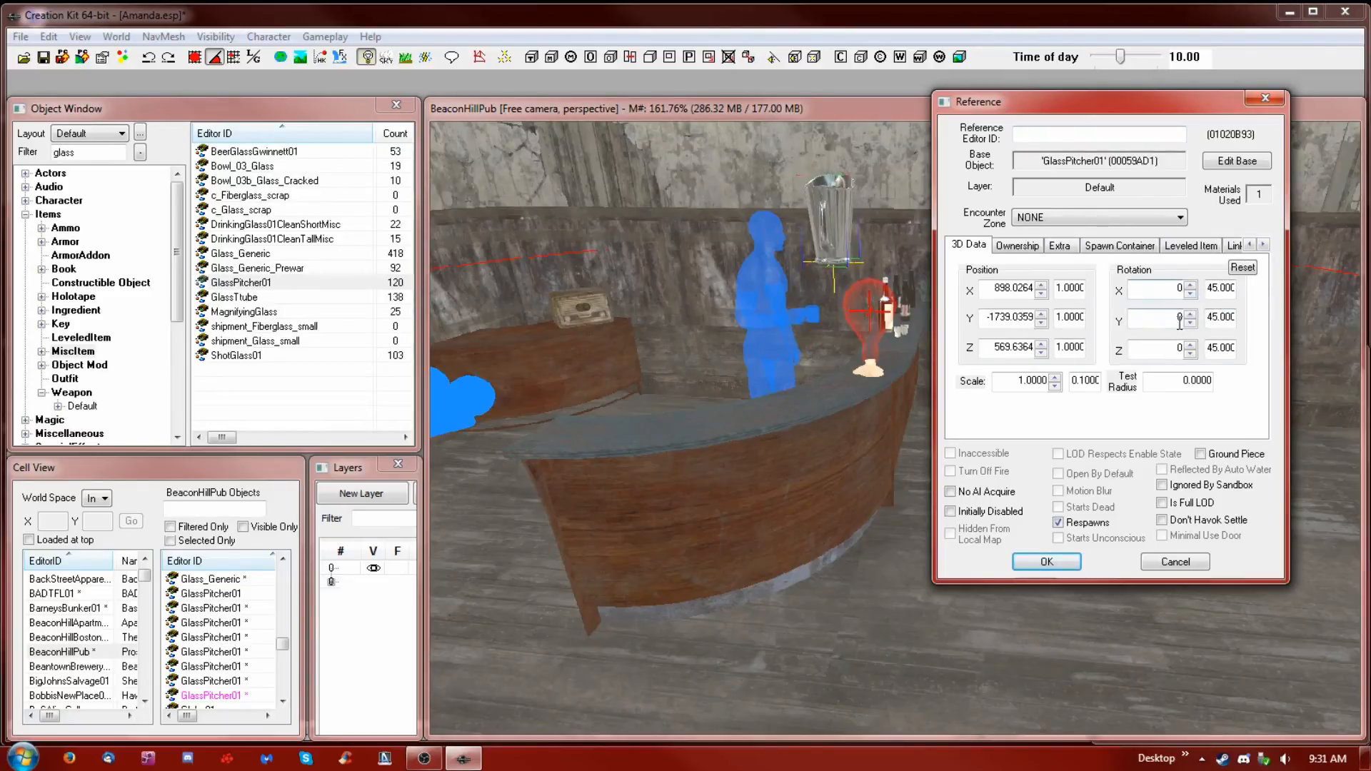
left_click(1046, 562)
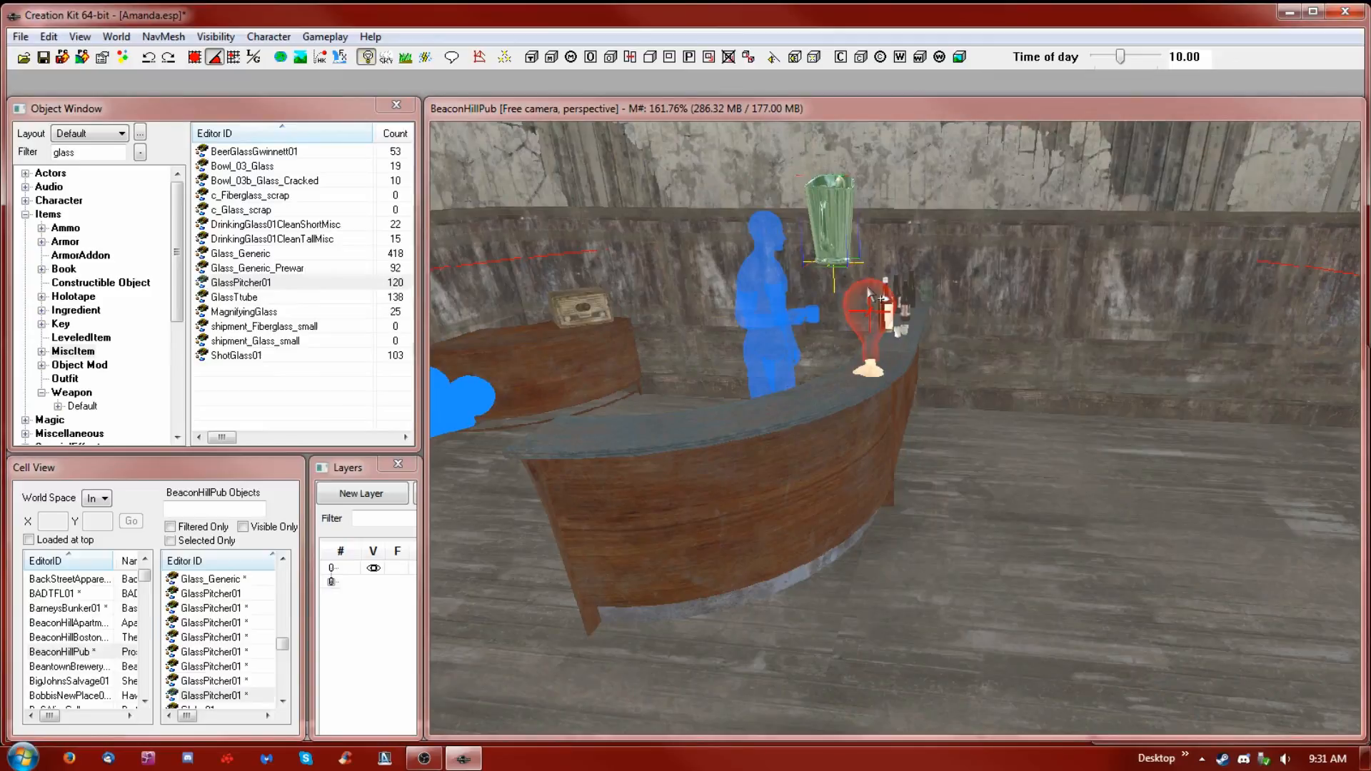
Move the glass pitcher to the open end of the curved bar counter and settle it onto the countertop with the Havok simulation
left_click_drag(833, 237, 621, 385)
middle_click_drag(621, 384, 701, 324, "shift")
left_click_drag(701, 324, 722, 321)
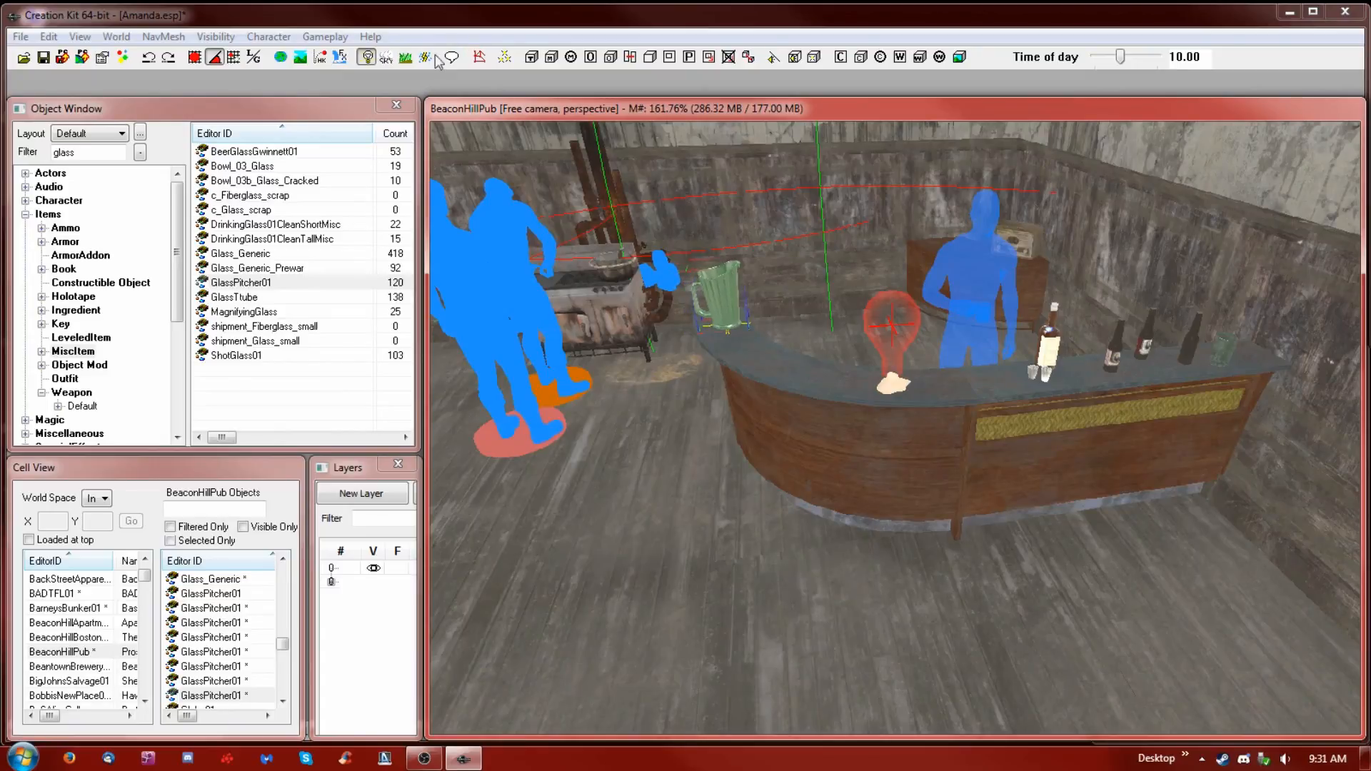
left_click(319, 57)
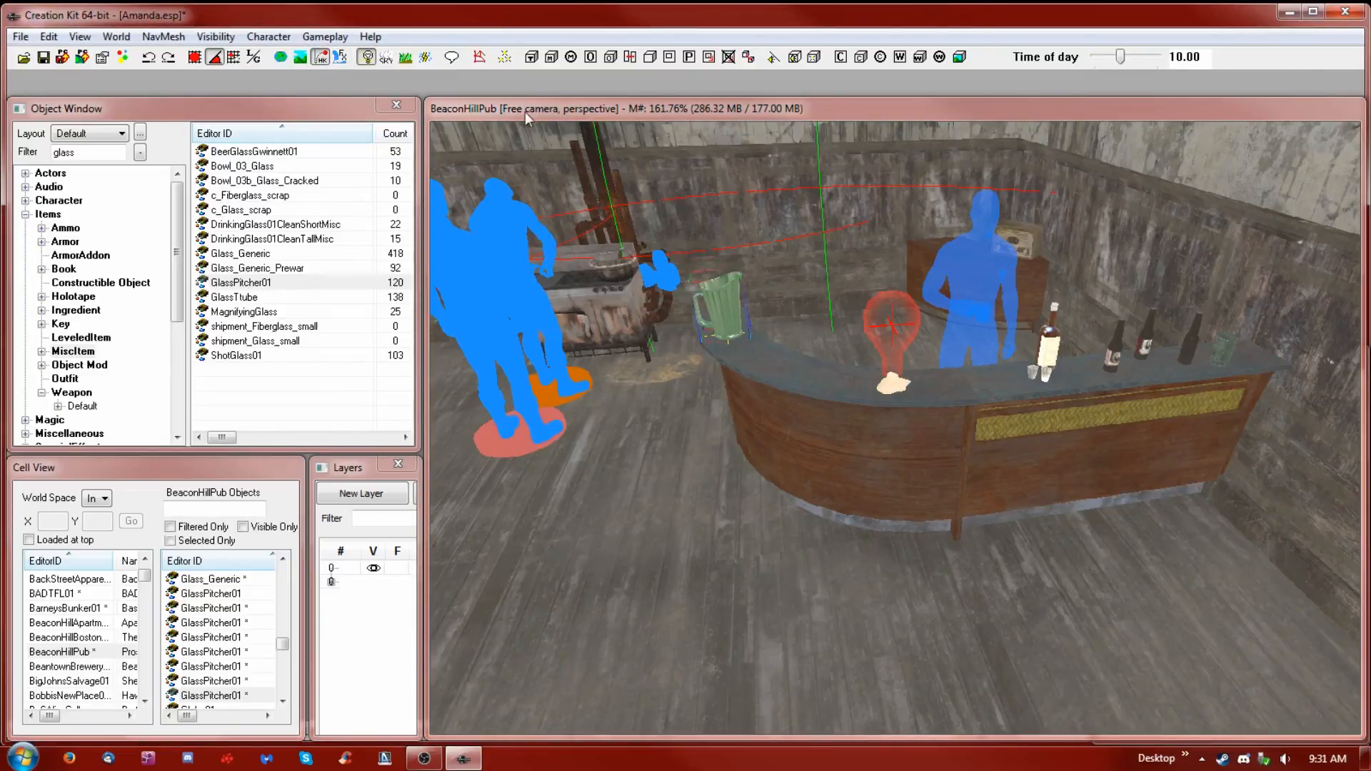
middle_click_drag(671, 155, 790, 141, "shift")
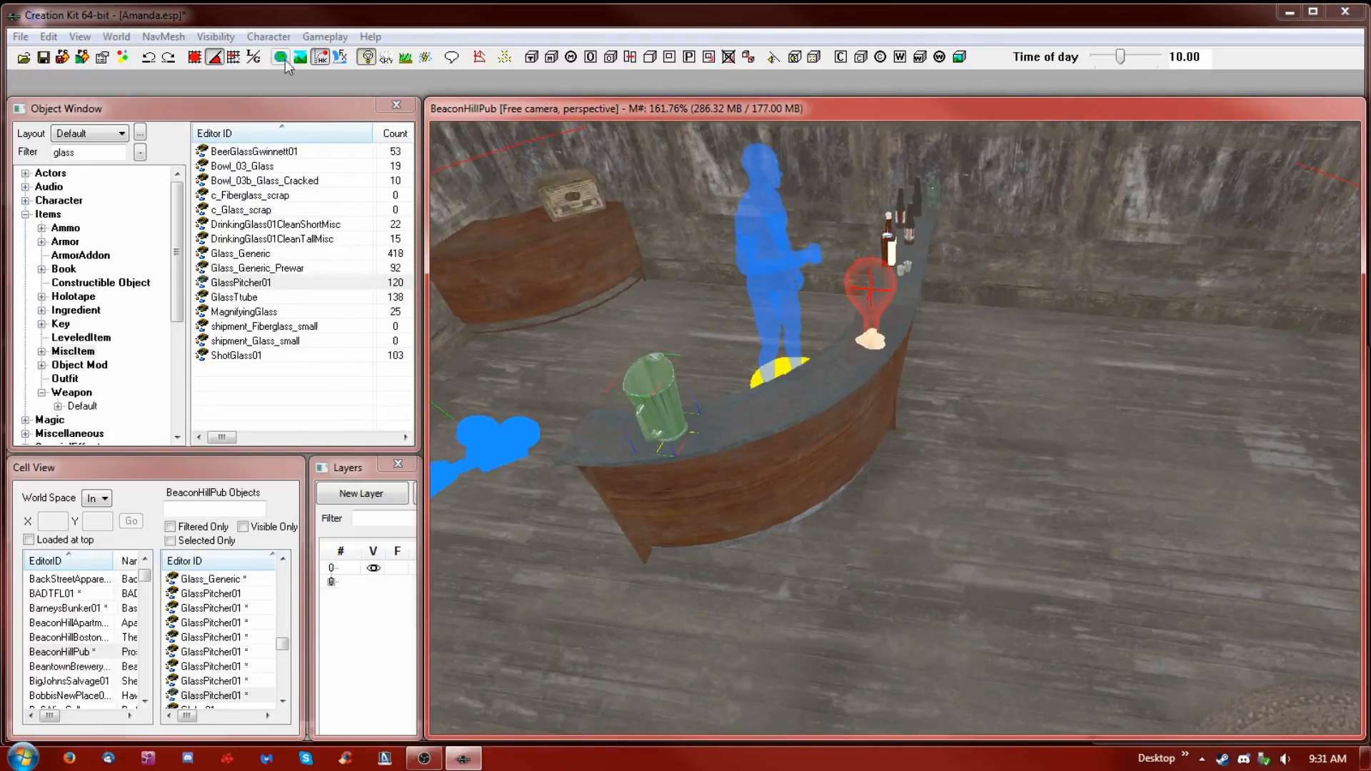
left_click(319, 58)
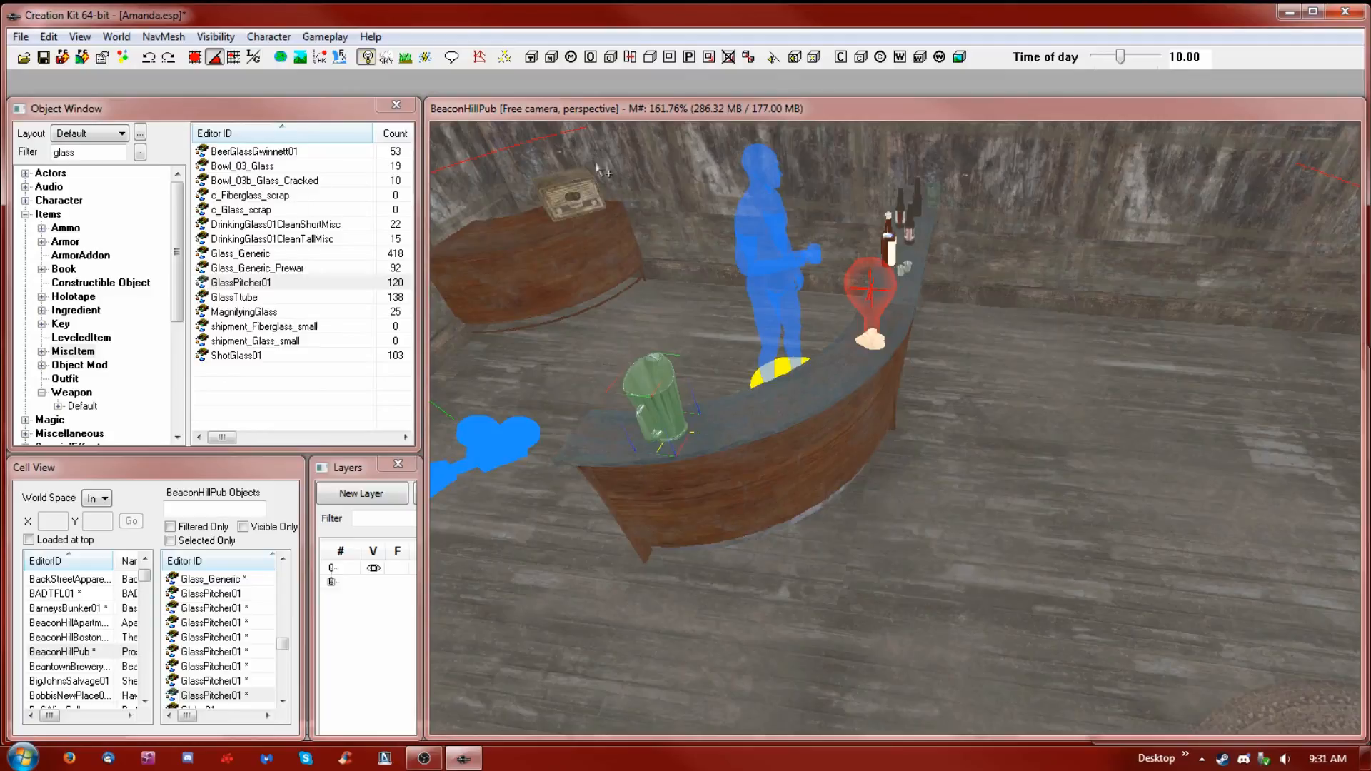
Duplicate the Glass_Generic at the far end of the bar, placing two copies on the curved counter near the pitcher
left_click(932, 203)
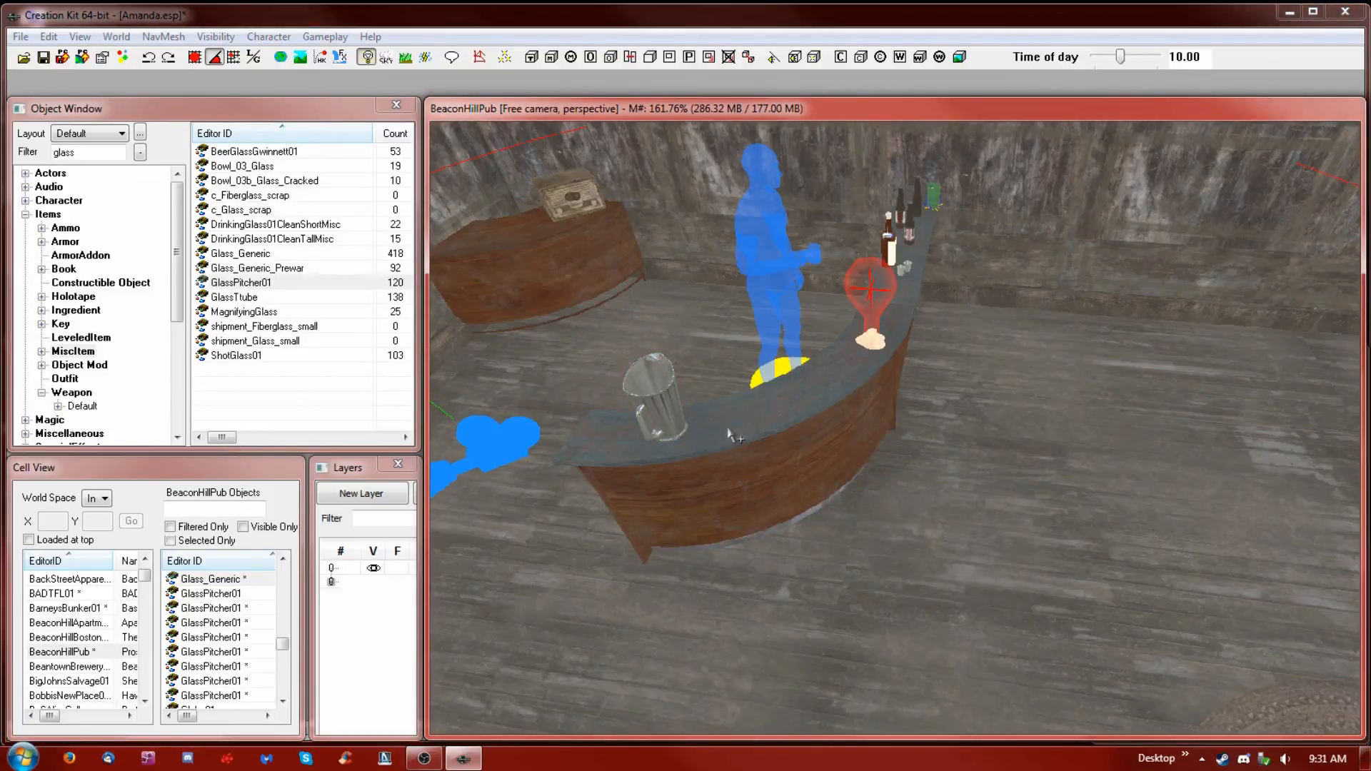
left_click(748, 414)
left_click(758, 429)
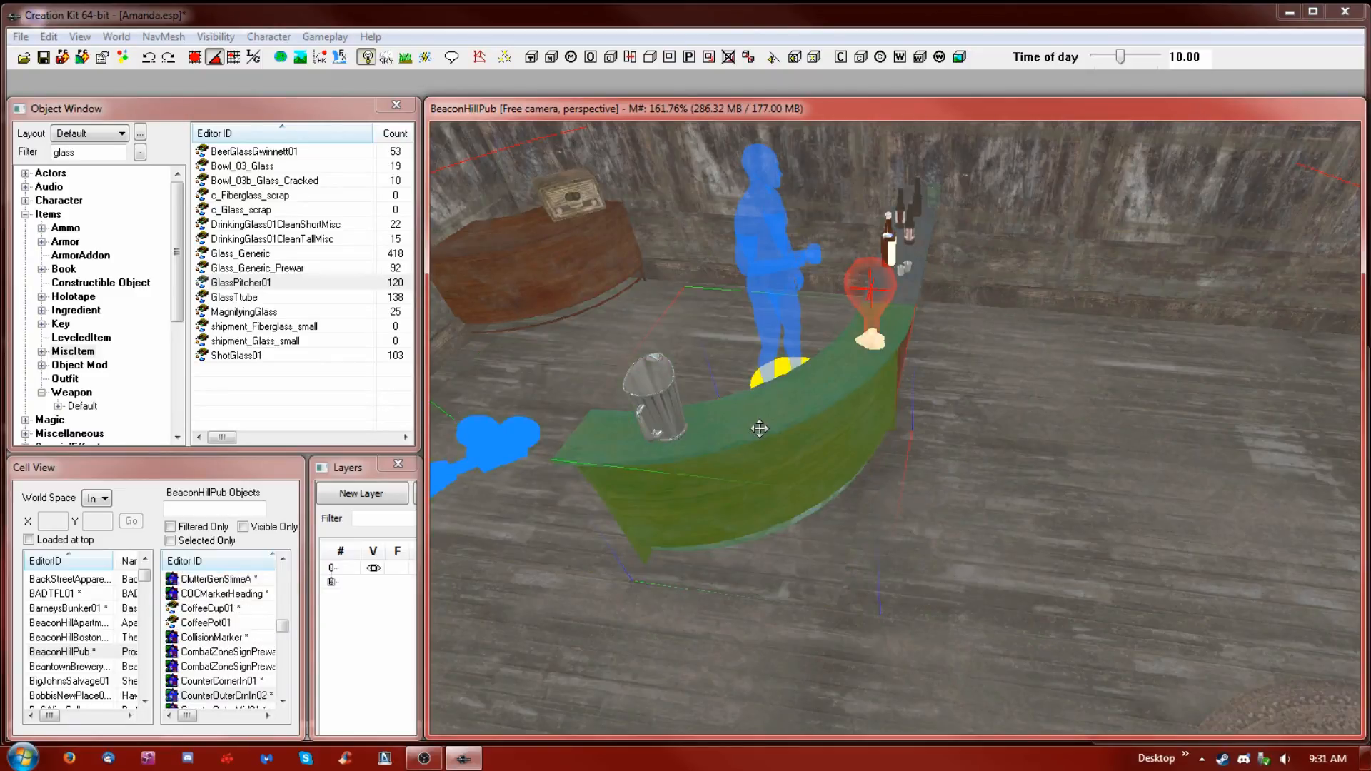
key("ctrl+v")
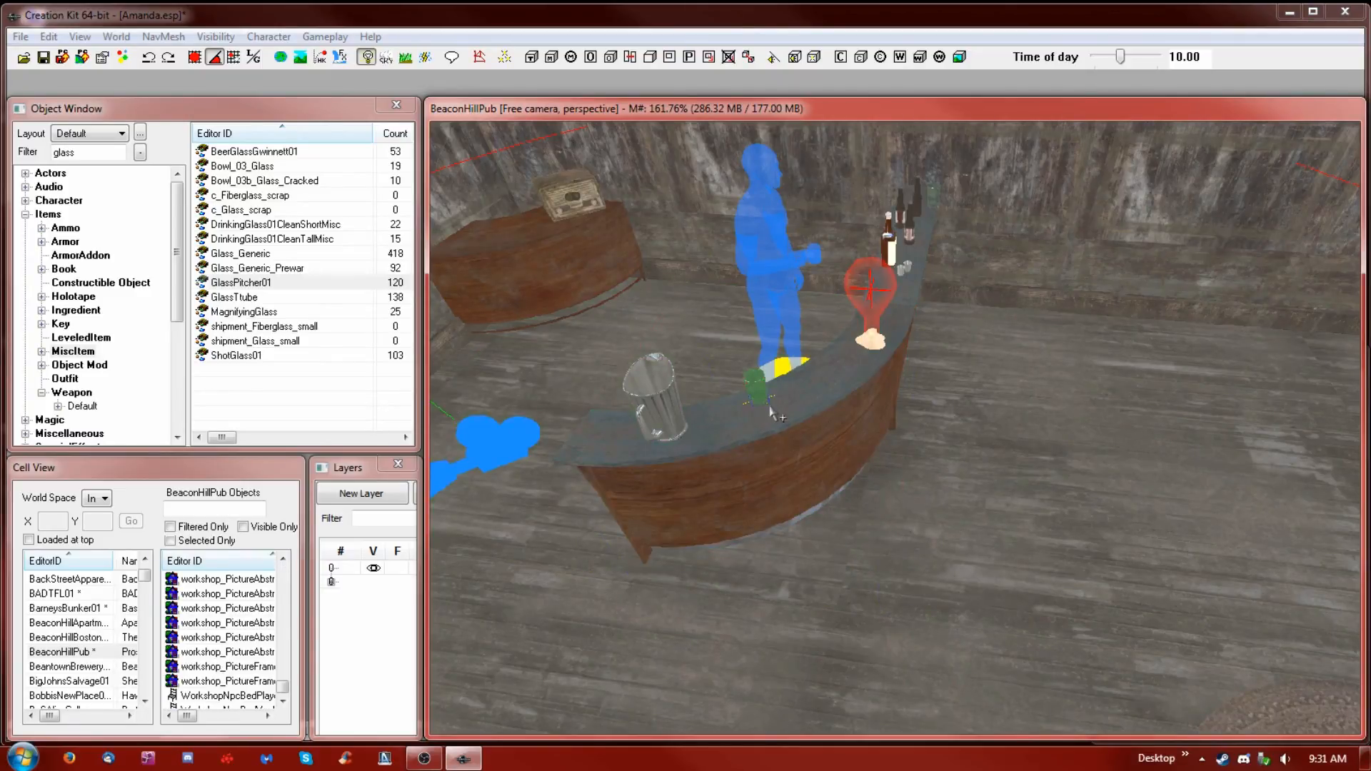
left_click(800, 416)
key("ctrl+v")
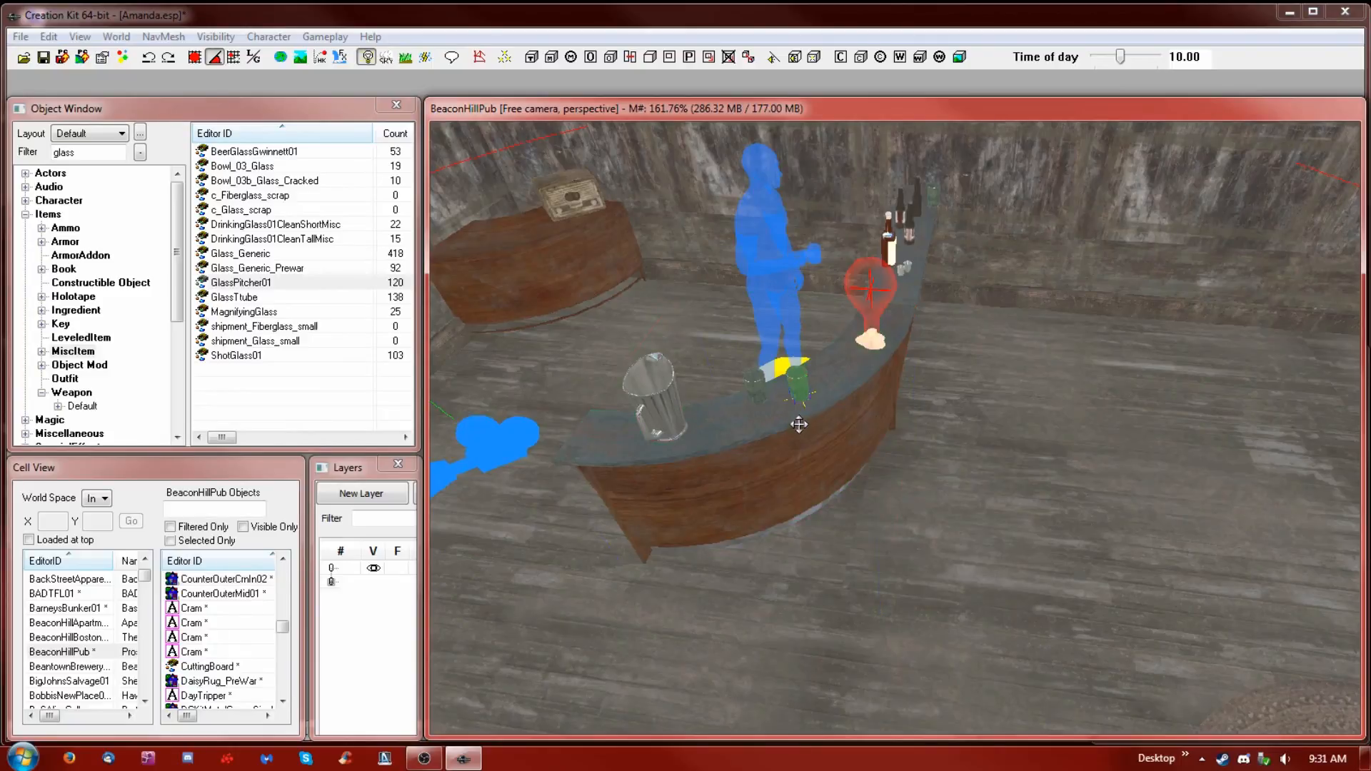
Arrange the two duplicated glasses close together beside the glass pitcher on the bar countertop
left_click_drag(802, 392, 714, 423)
key("d")
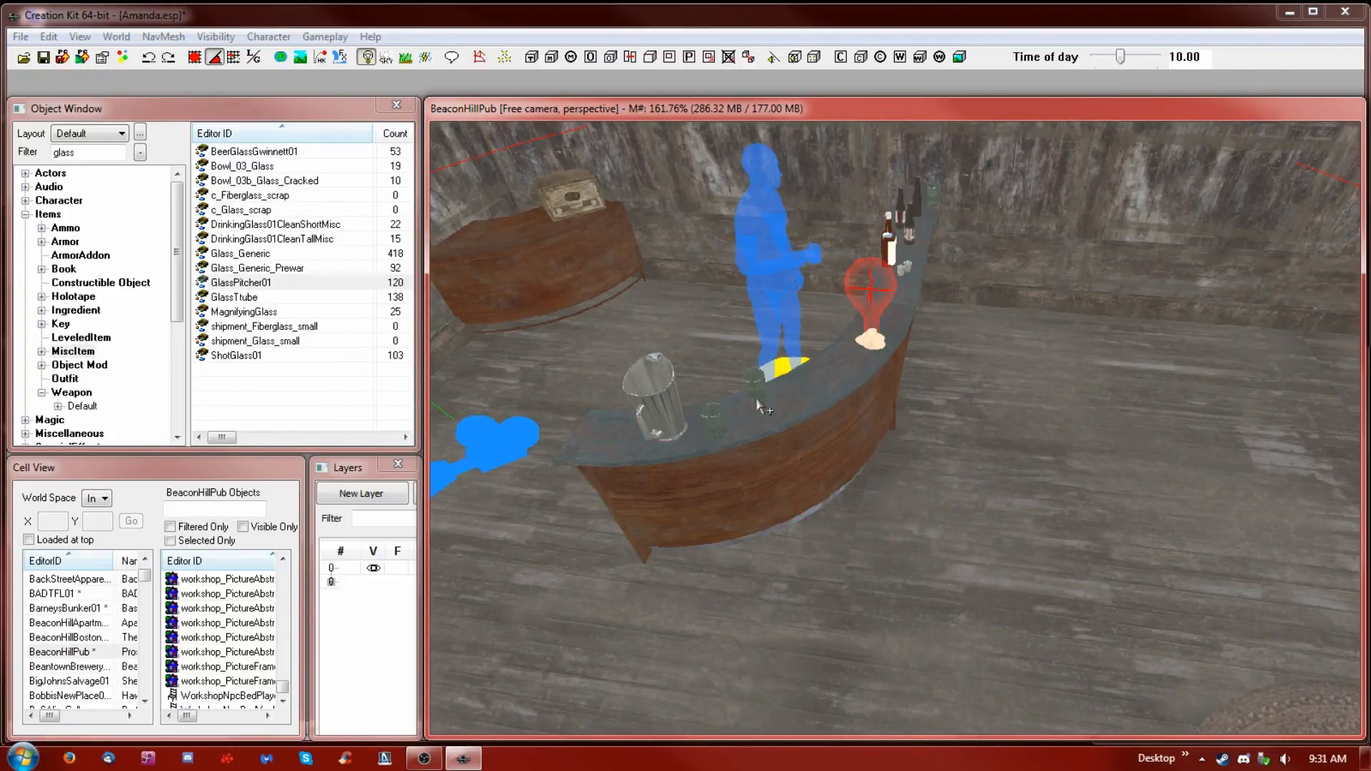
left_click_drag(758, 401, 752, 415)
middle_click_drag(752, 414, 611, 373, "shift")
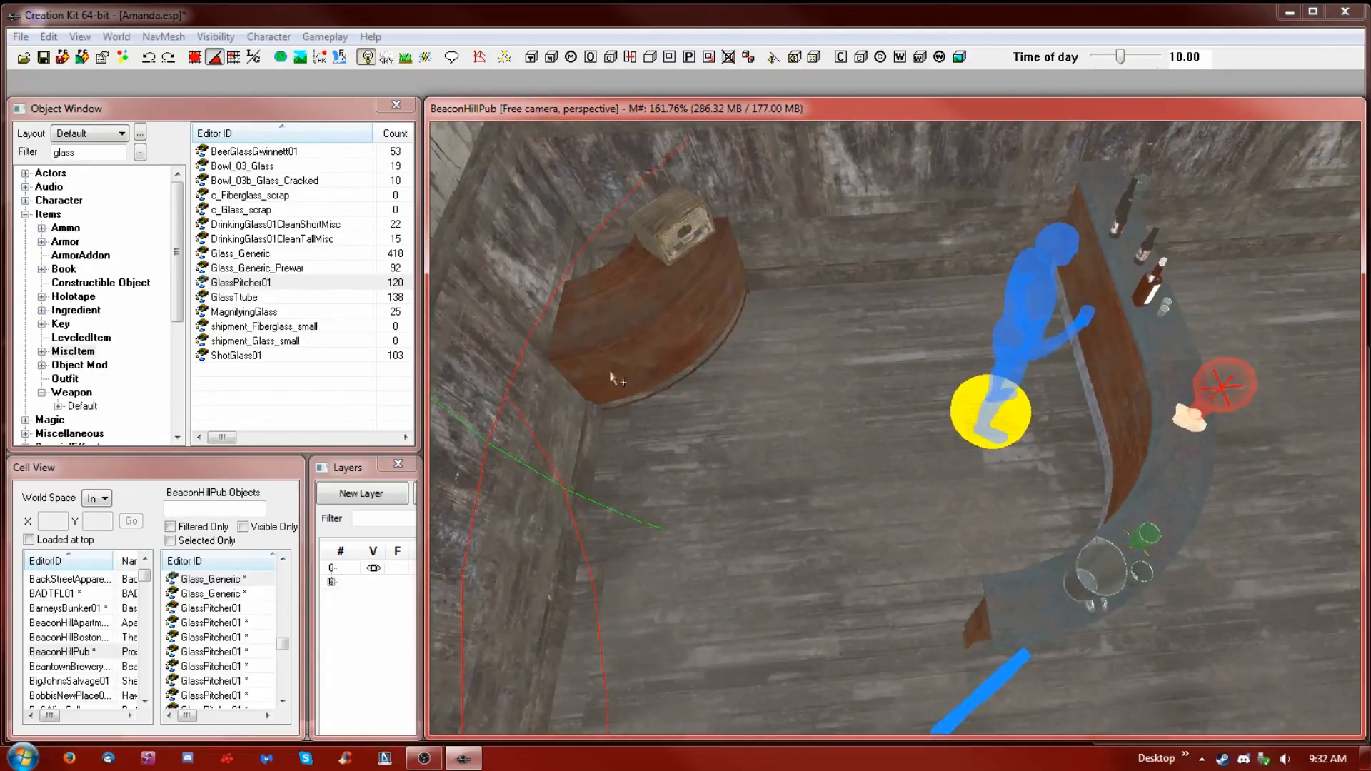
Replace the object filter with a new term beginning with "c"
double_click(126, 155)
type("c")
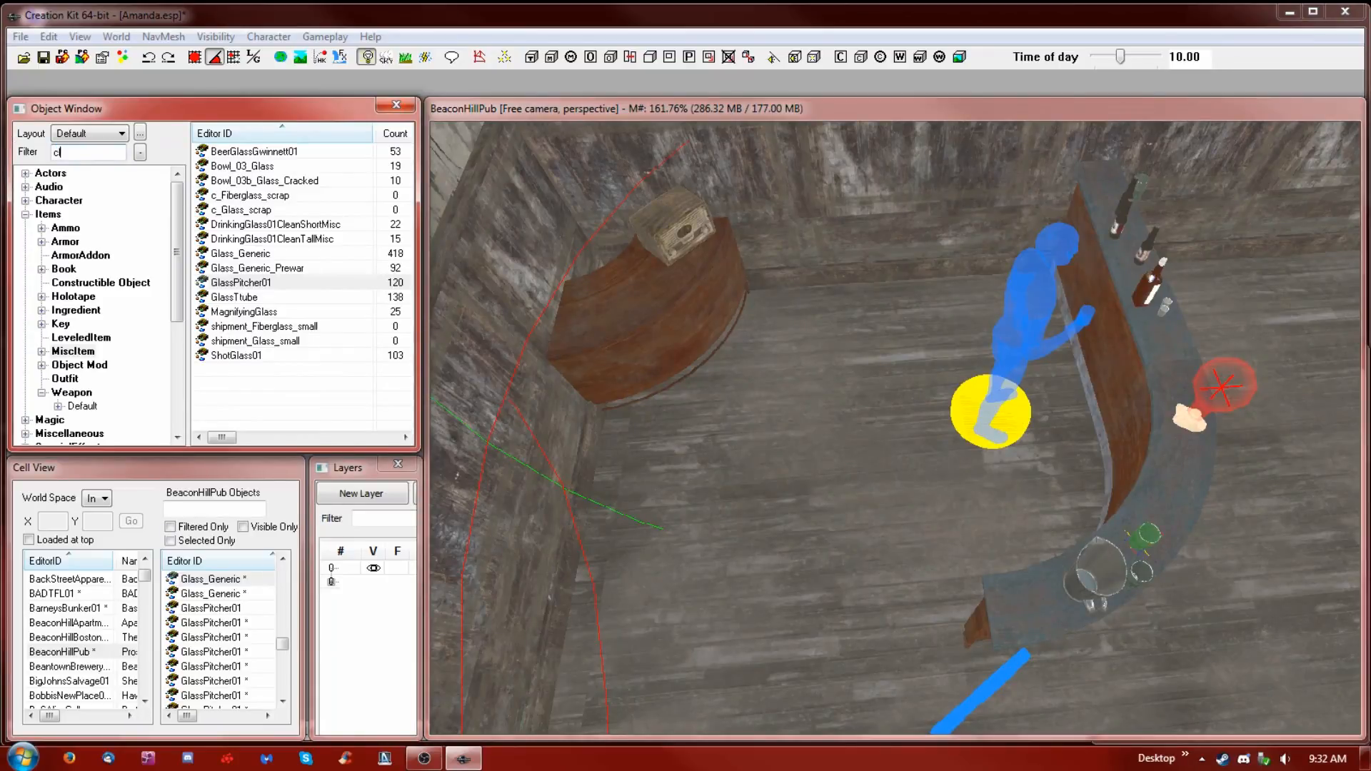